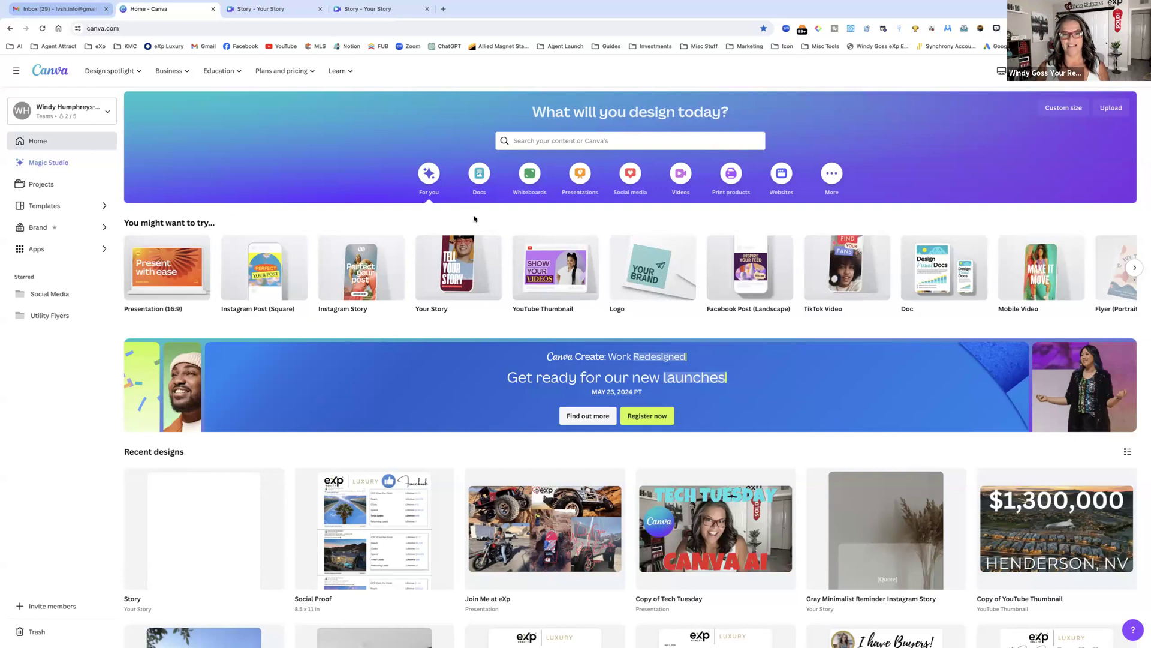
Step: Create a new blank Doc and start Magic Write in it
click(480, 174)
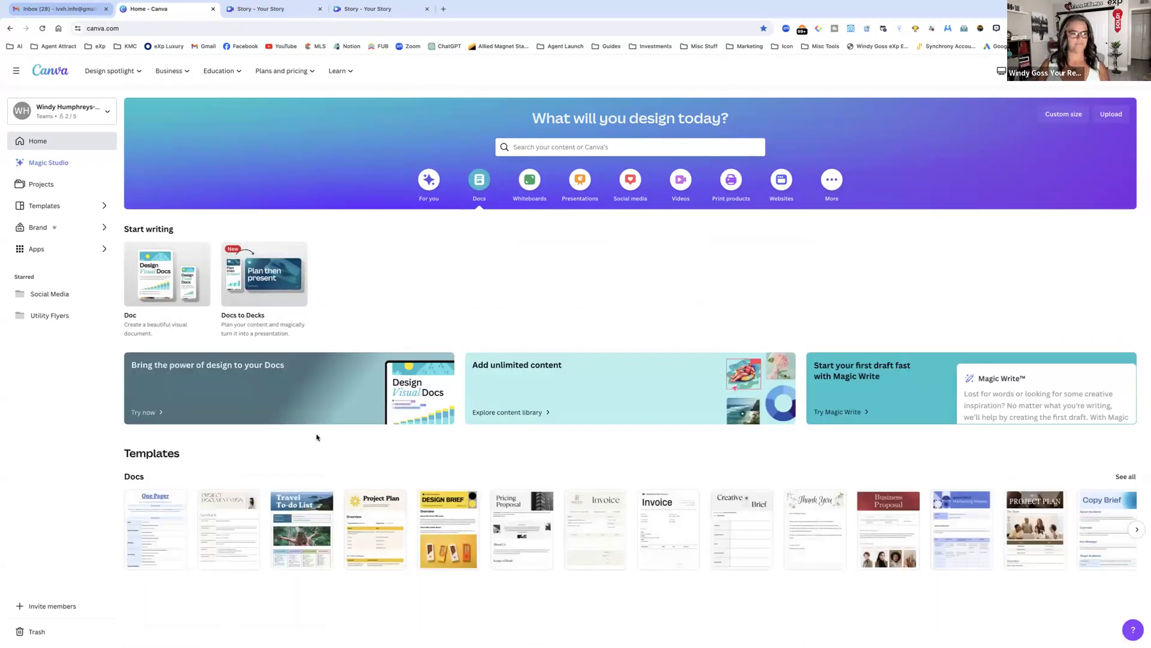
click(207, 293)
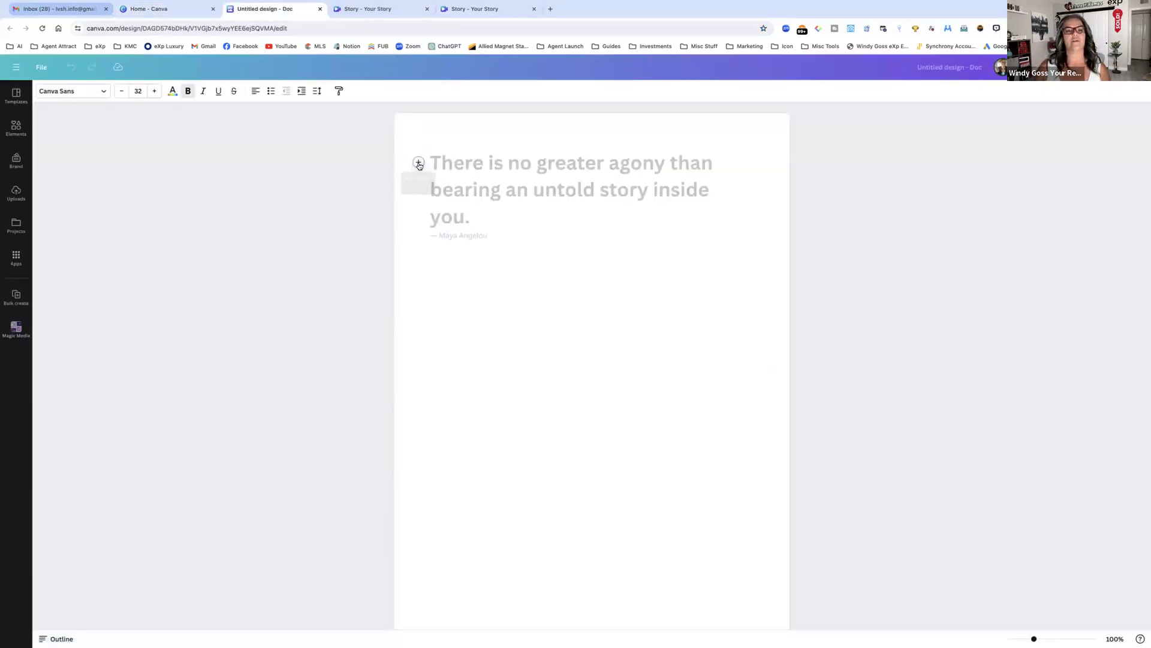
click(418, 164)
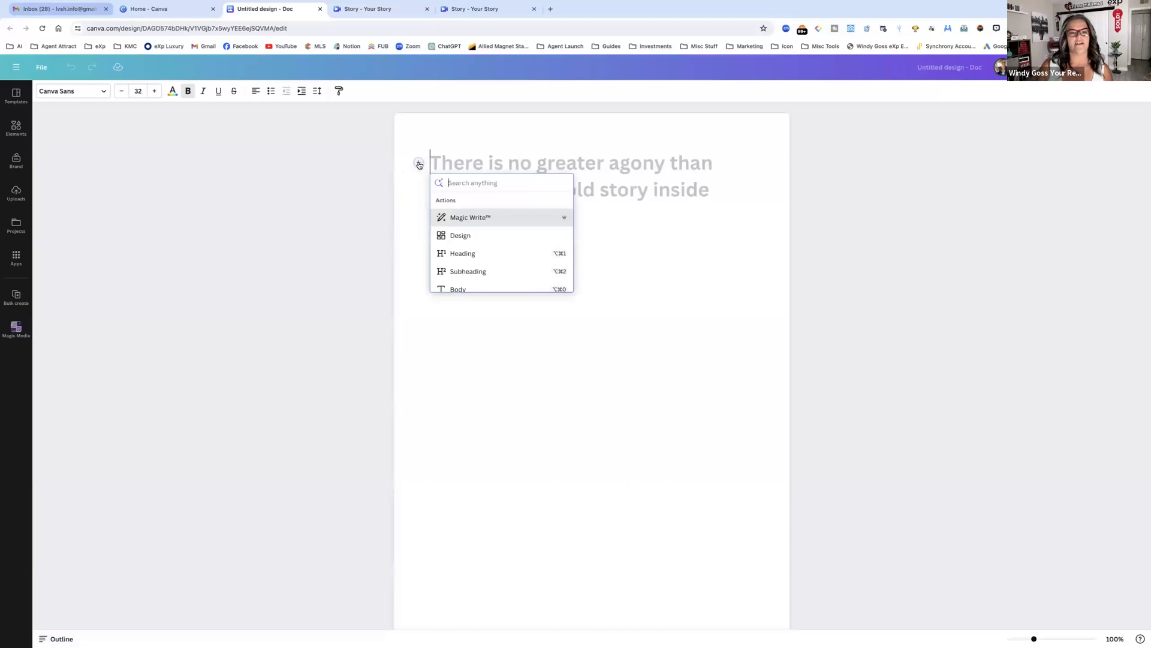
click(496, 219)
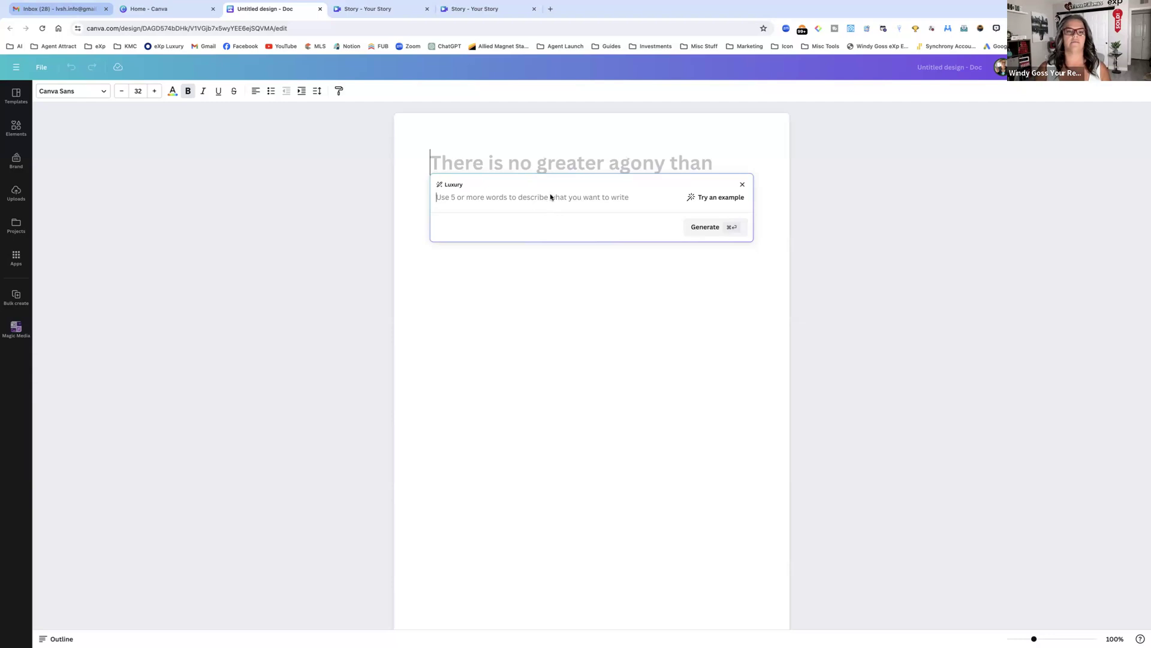
Step: Generate Magic Write text from the prompt "Write 10 home buyer tips for instagram posts"
text(Write )
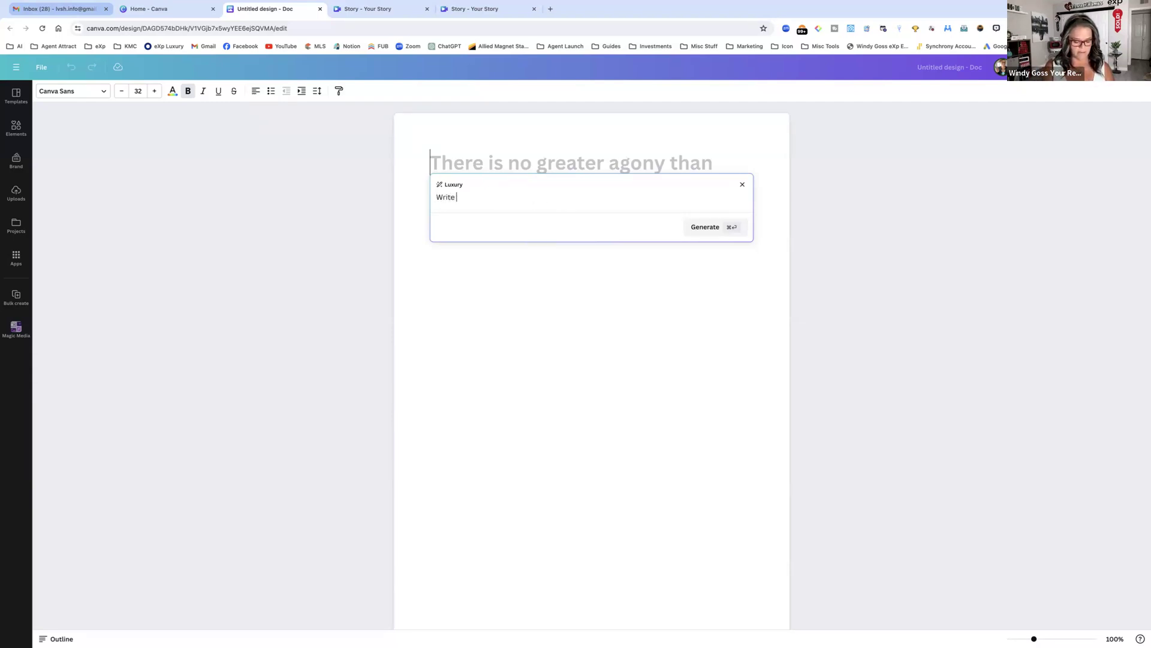
text(10 )
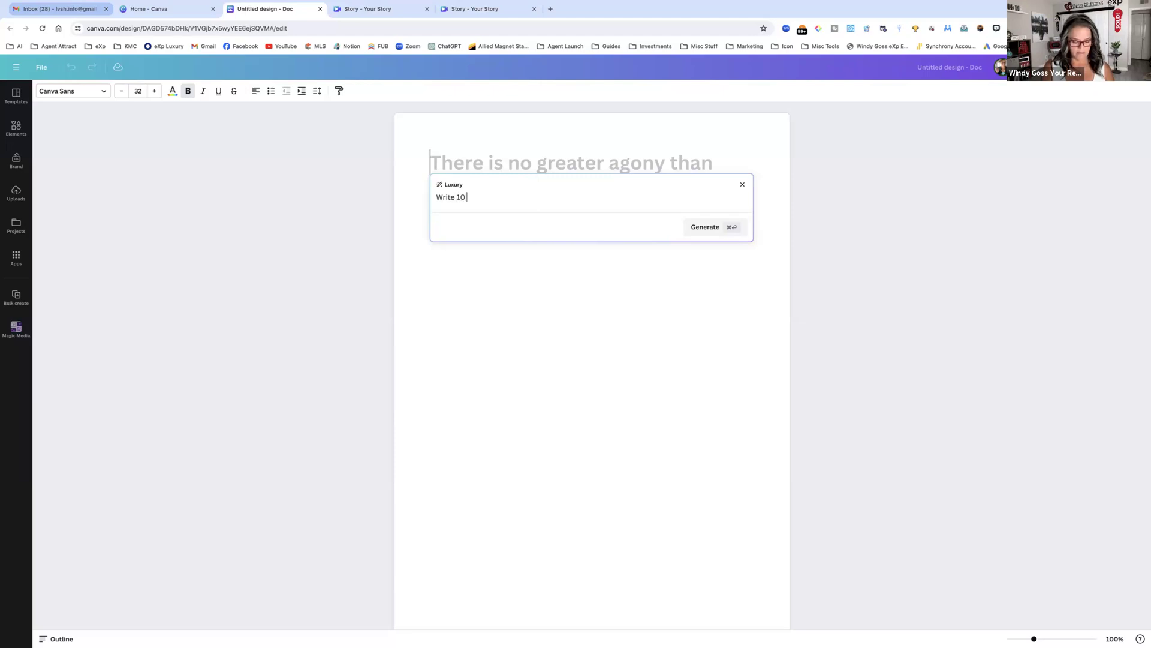
text(buyer t)
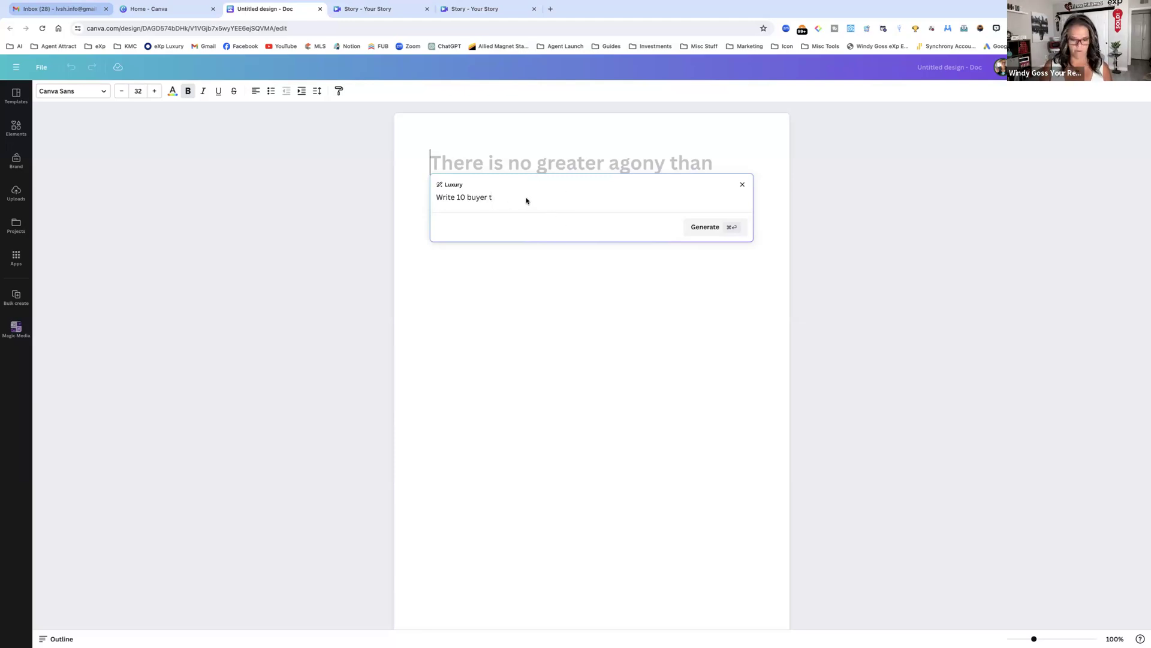
text(ips)
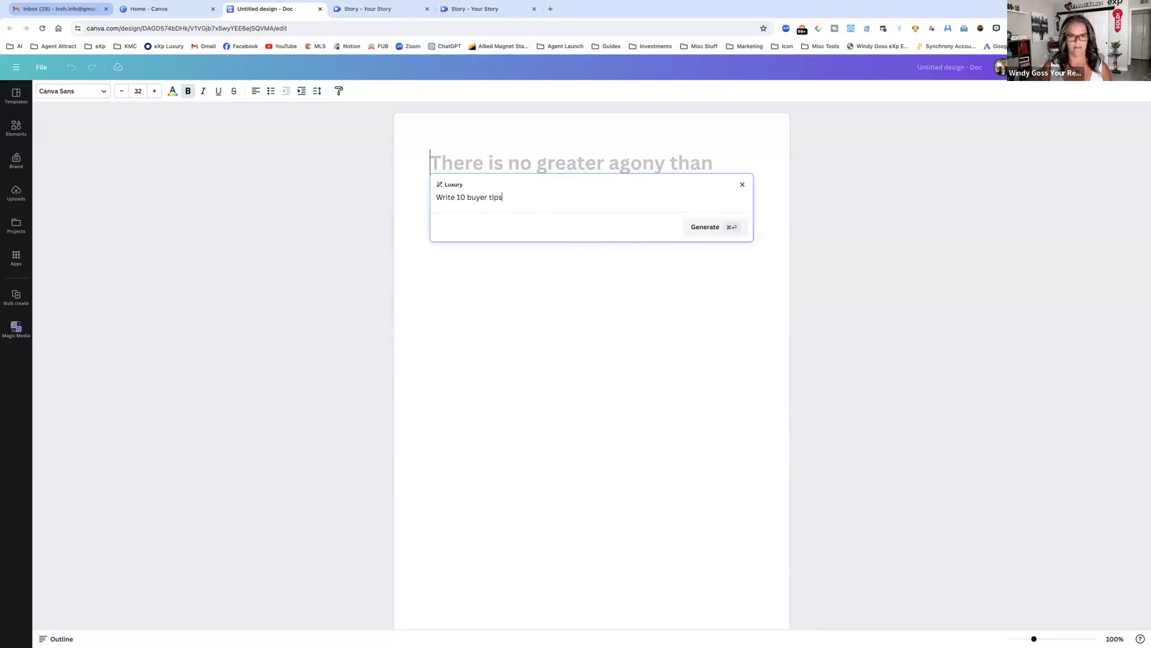
click(468, 198)
text(home buyer tips )
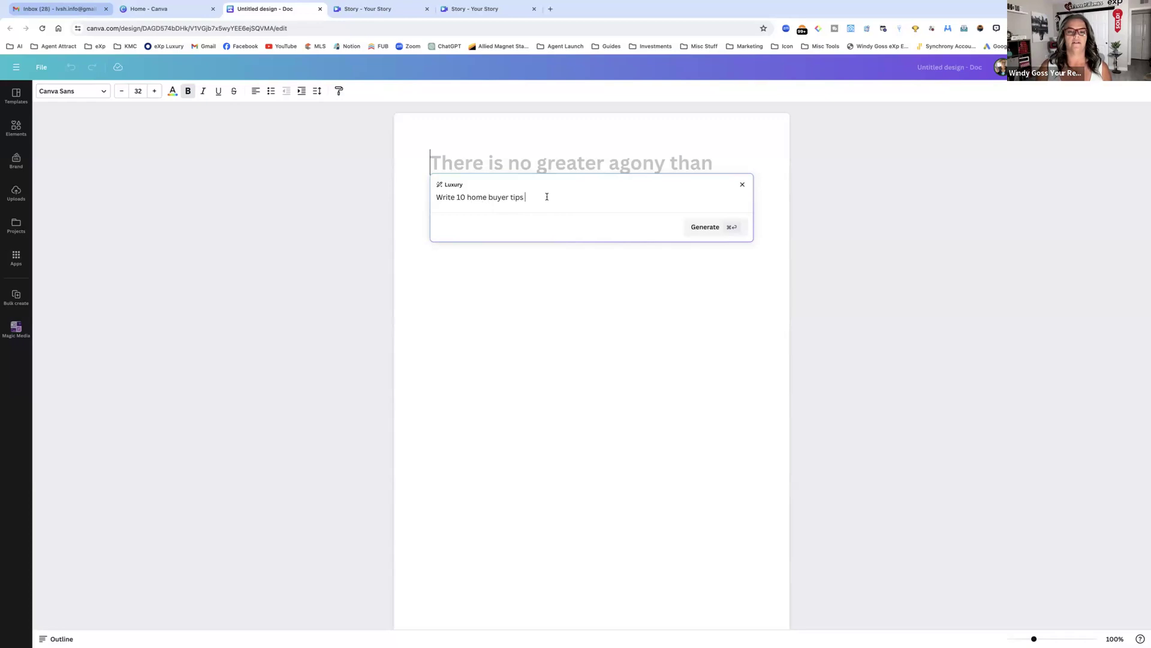
text(for)
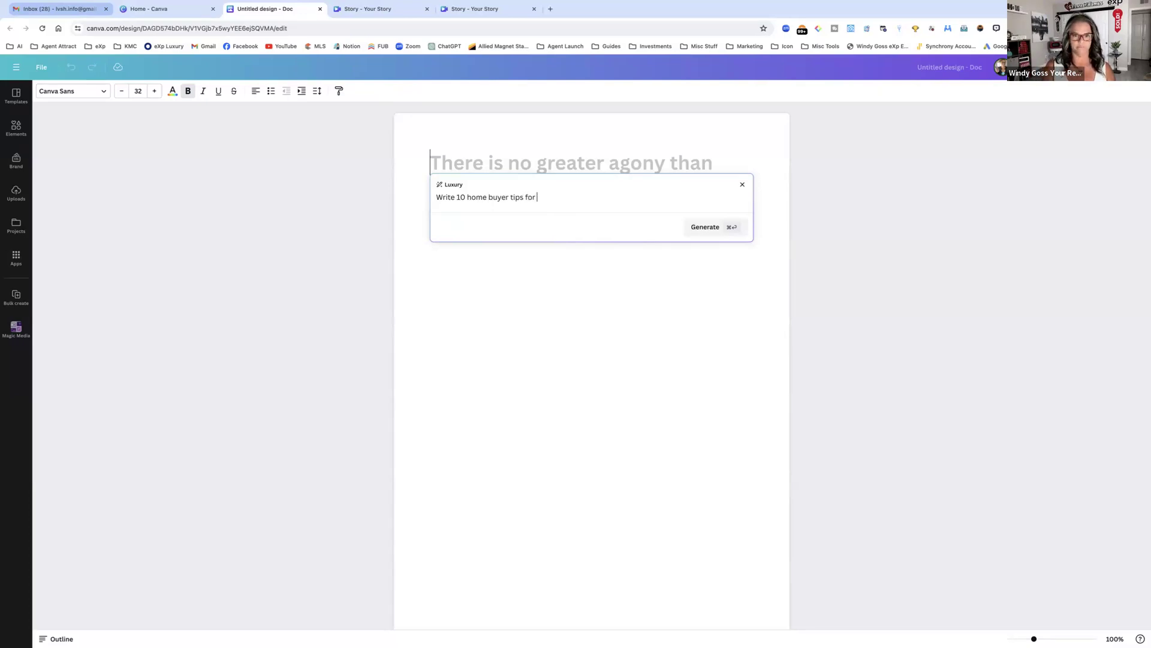
text( ins)
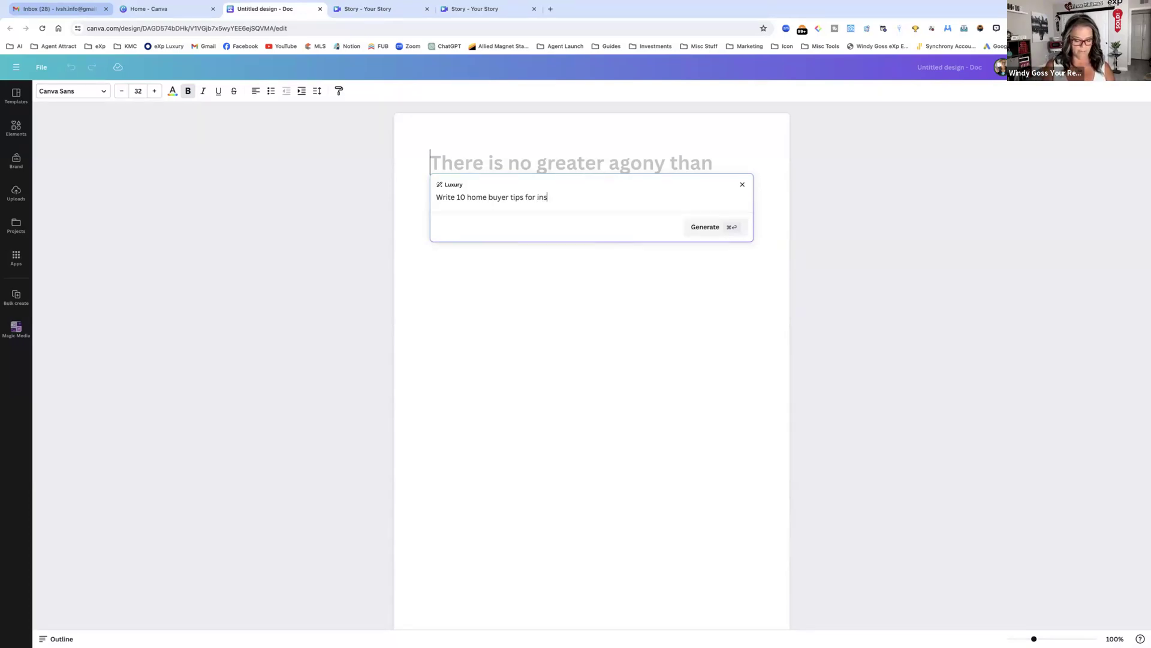
text(tagram posts)
key(super+Return)
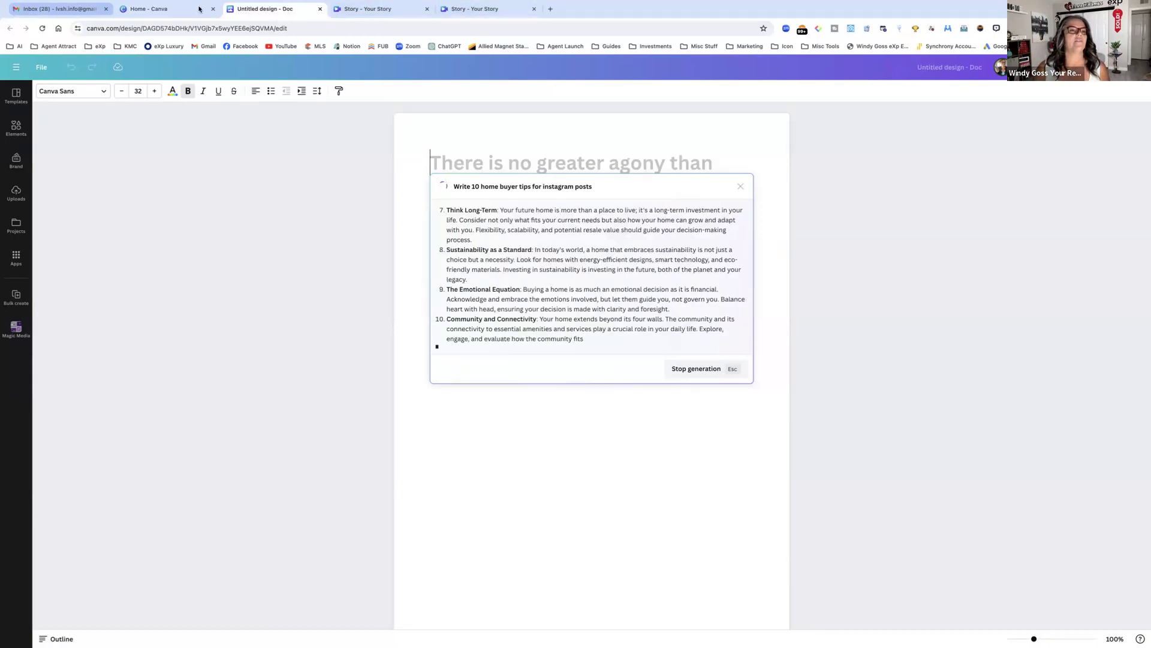
Step: Return to the Canva home page, go to Magic Studio and open the Magic Design introduction
click(163, 9)
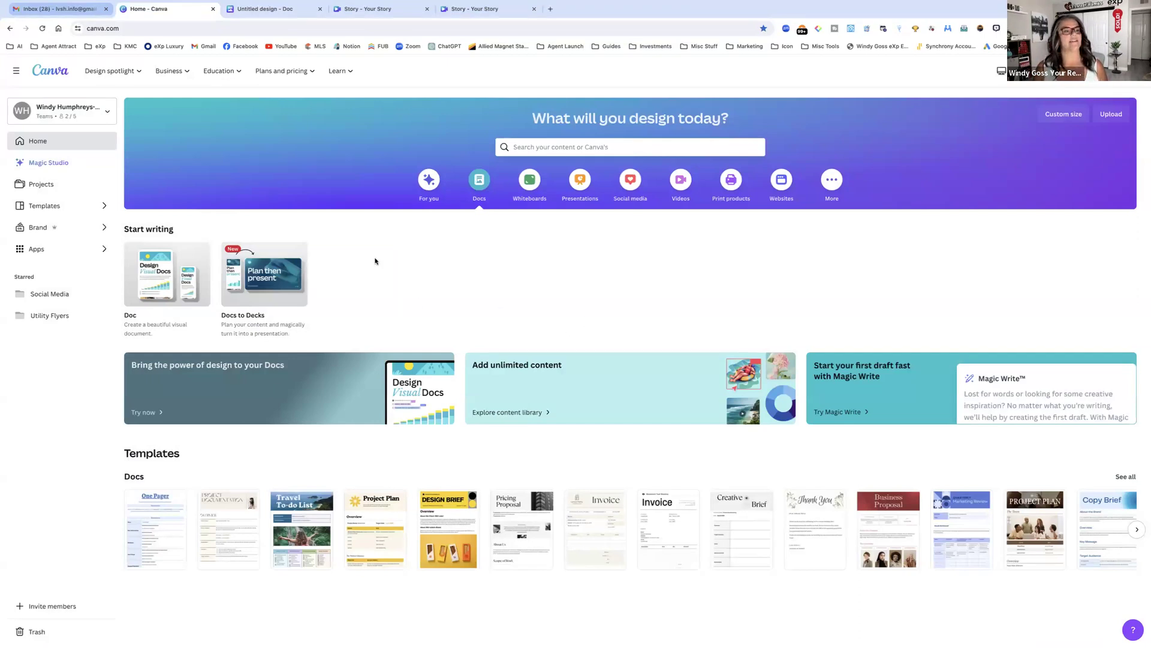
click(60, 163)
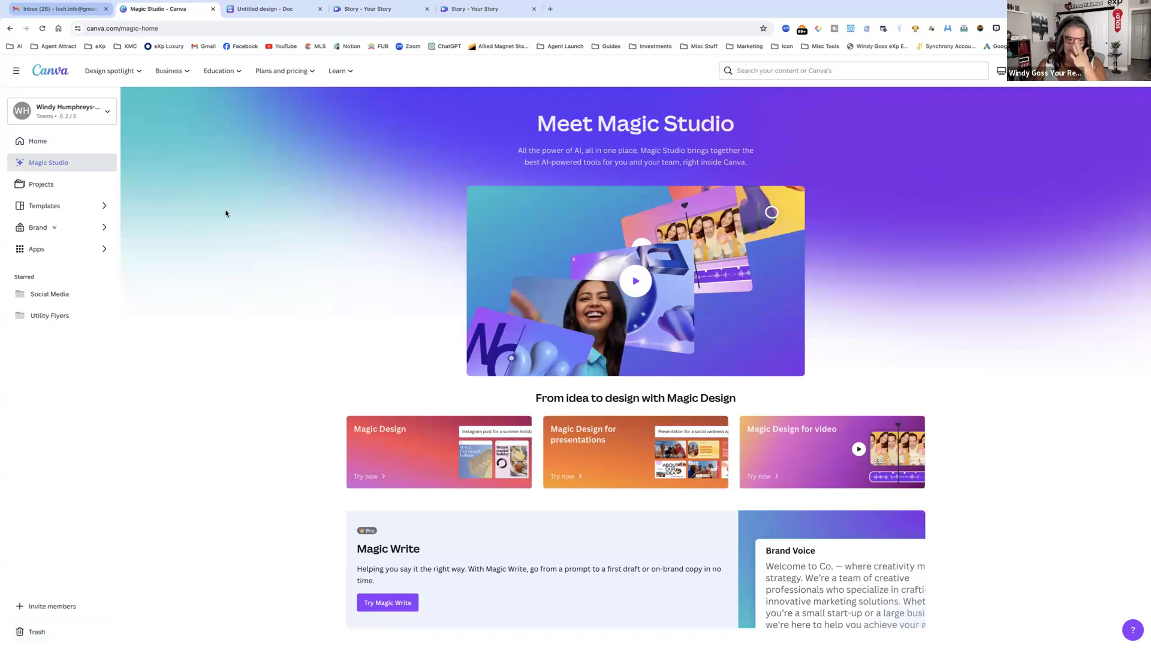
scroll(226, 214, down, 2)
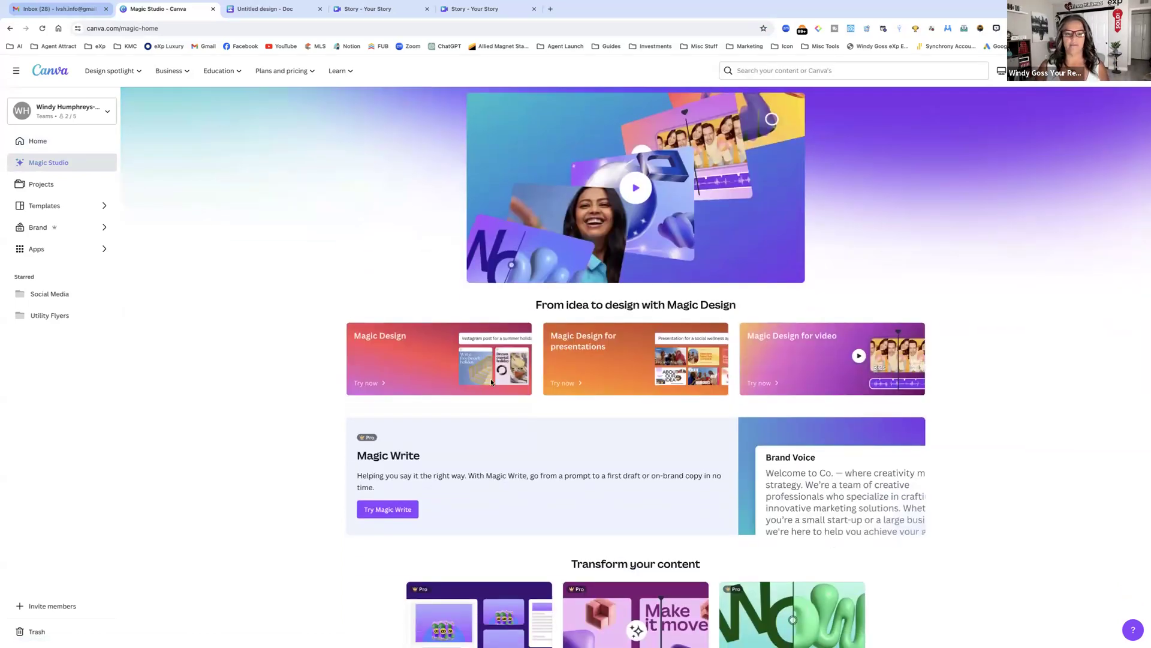
click(370, 383)
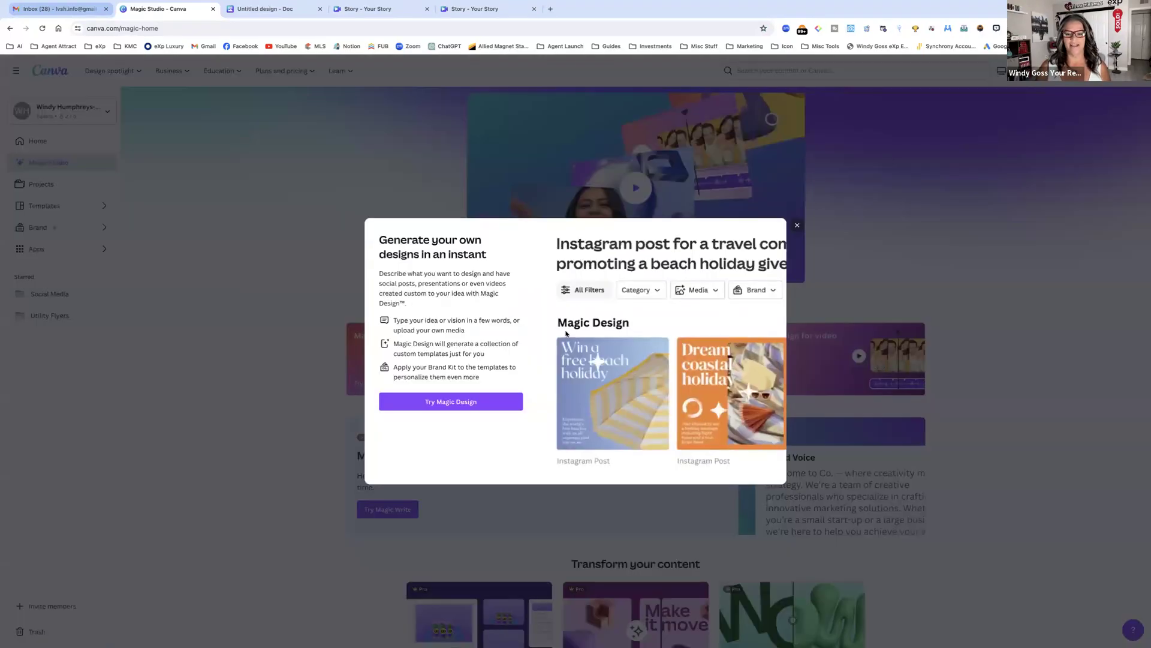
click(760, 294)
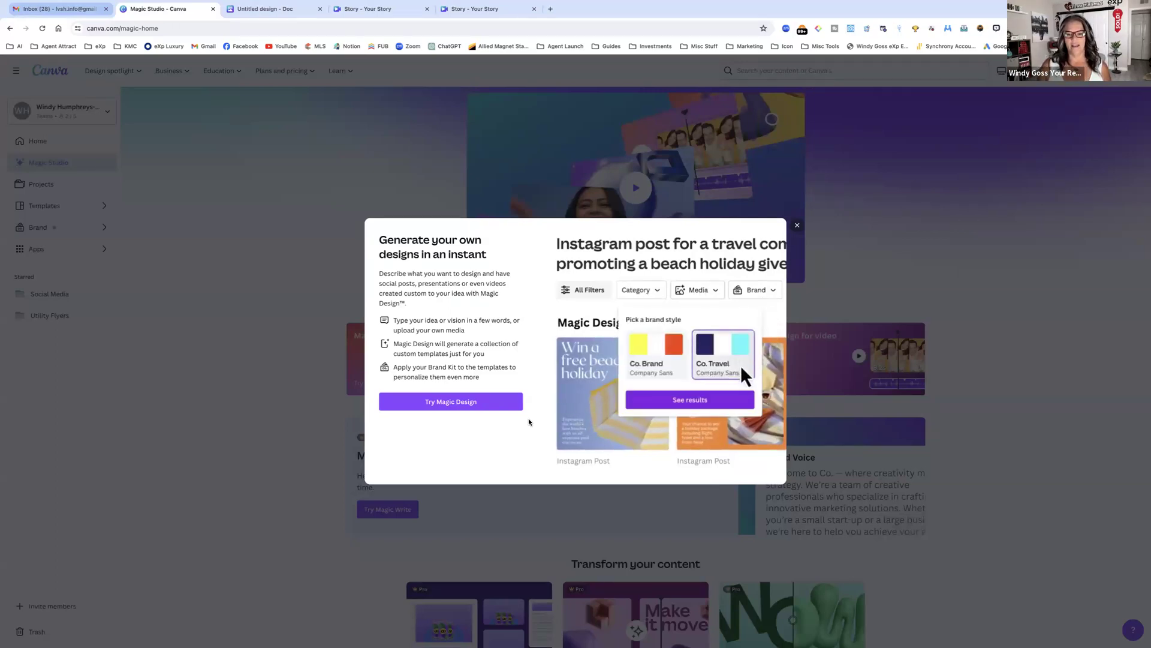
Step: Try Magic Design, starting from media with the uploaded portrait photo of the woman in glasses
click(504, 405)
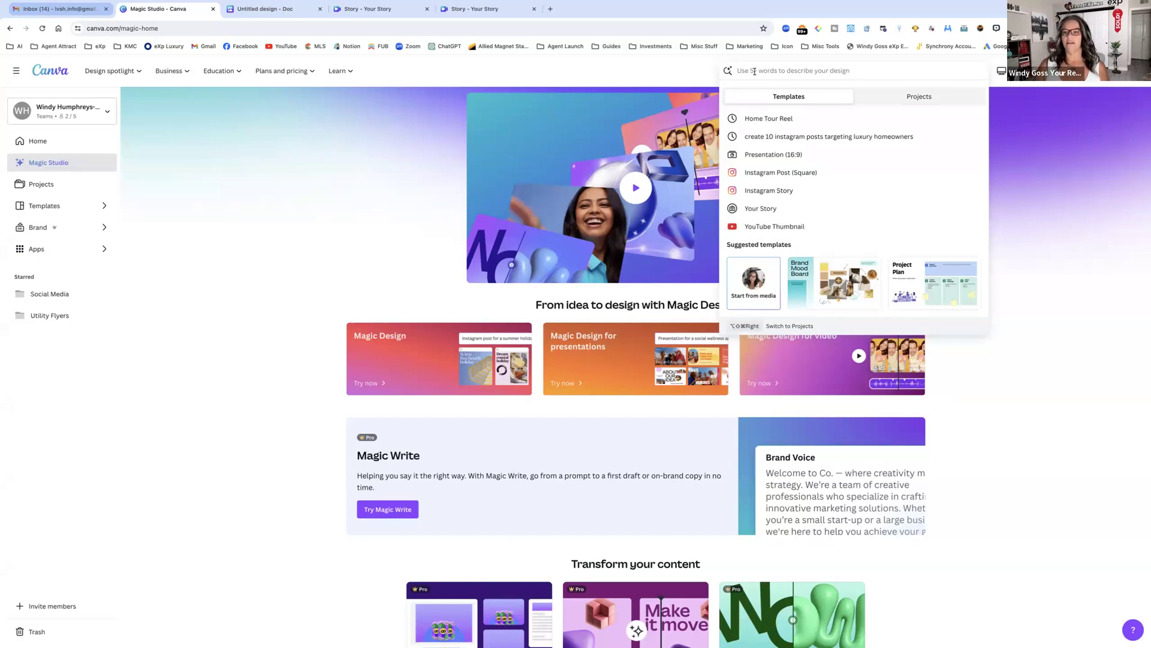
click(755, 278)
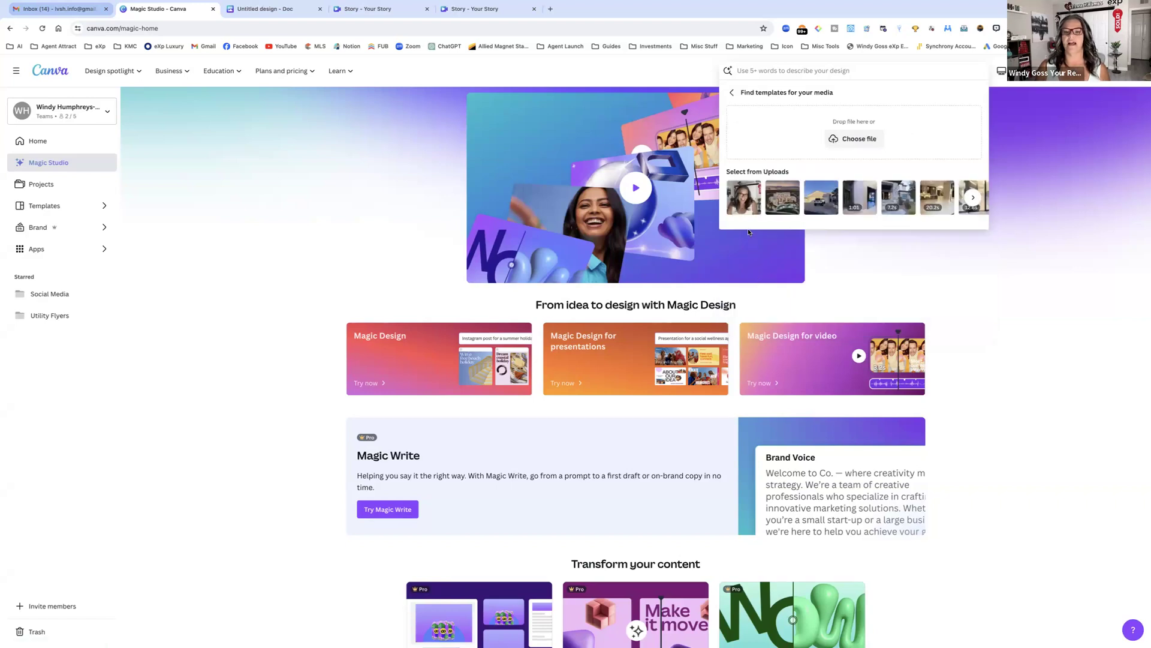
click(746, 210)
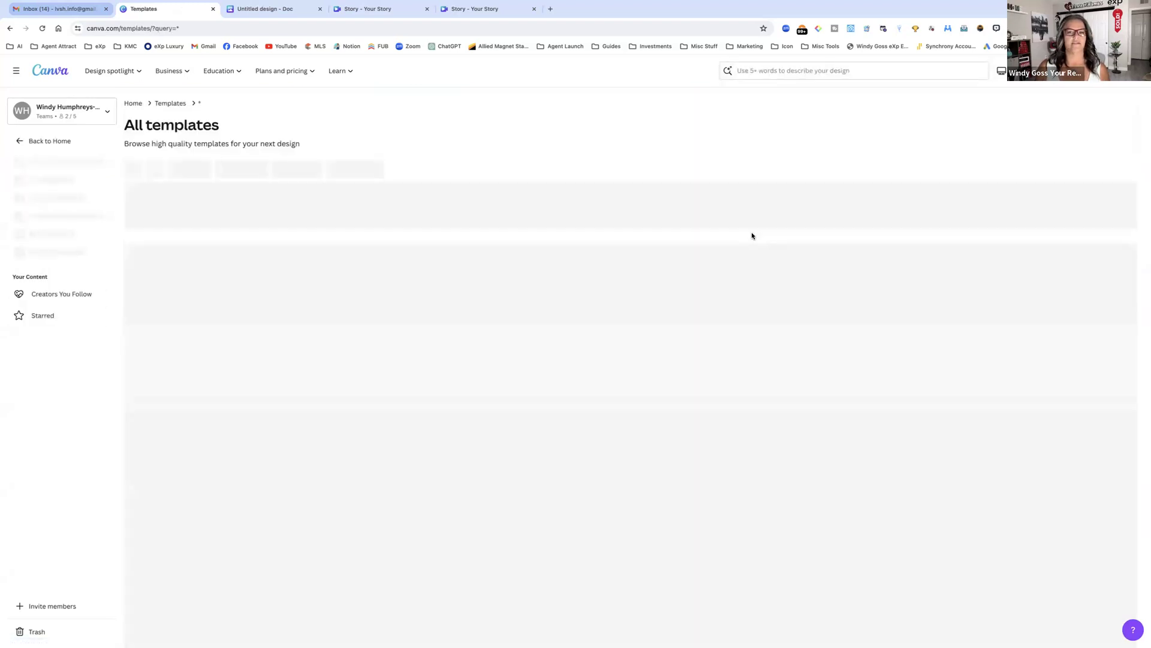
Step: Search the templates for "Give me 10 youtube thumbnails"
click(762, 71)
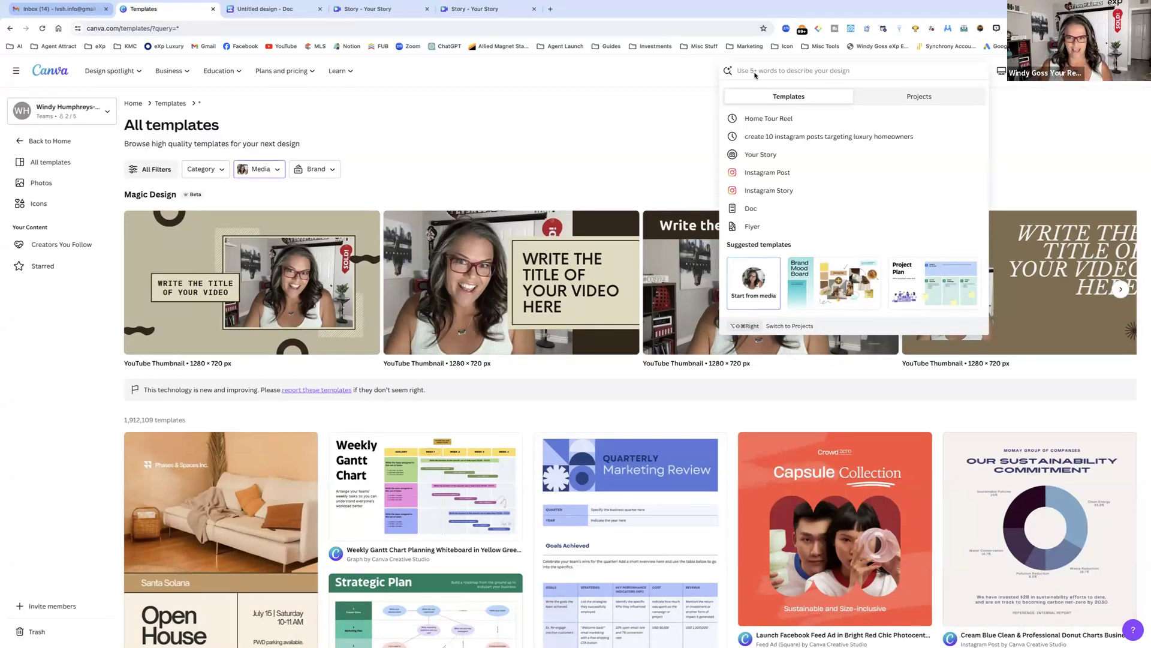
text(G)
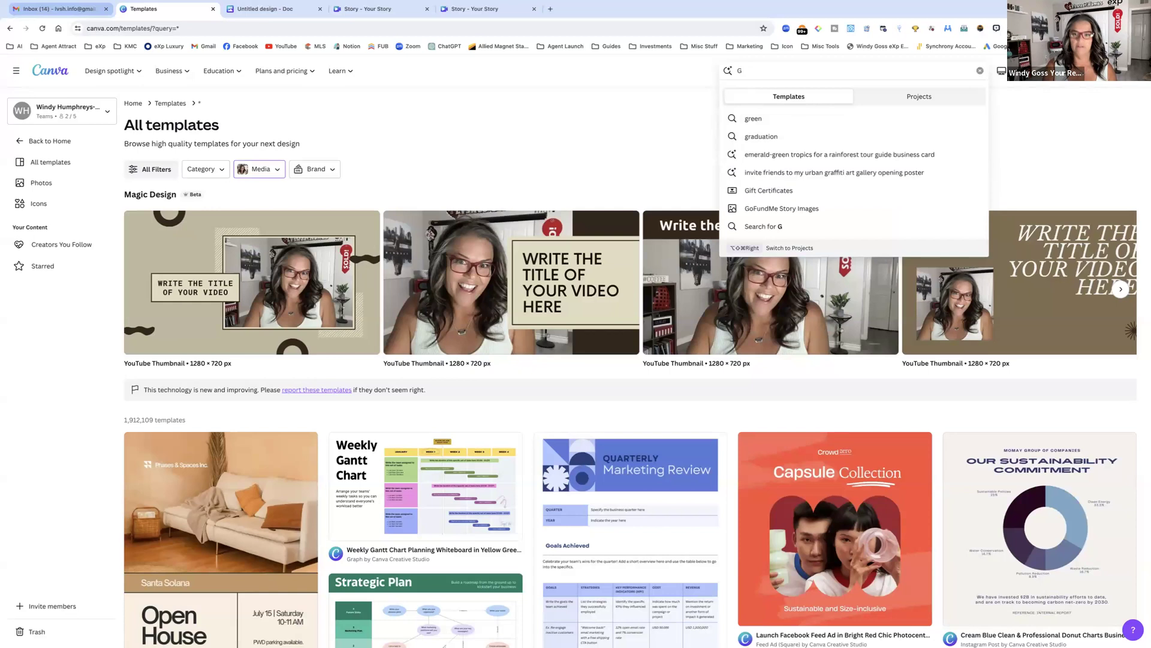
scroll(816, 93, down, 1)
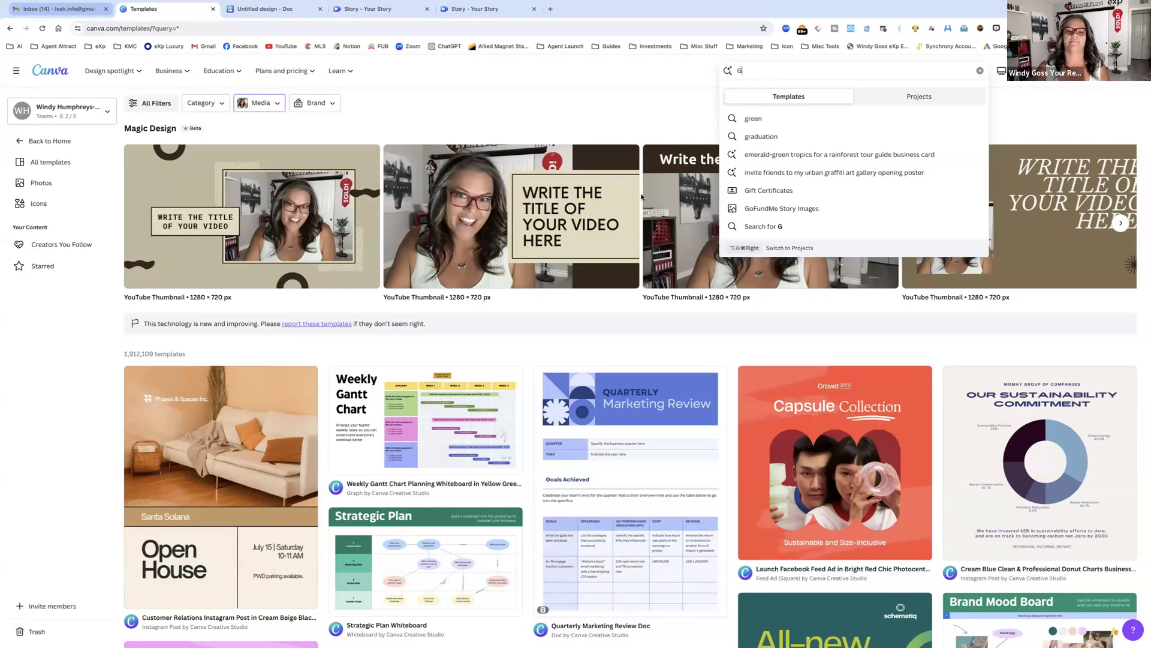
click(683, 99)
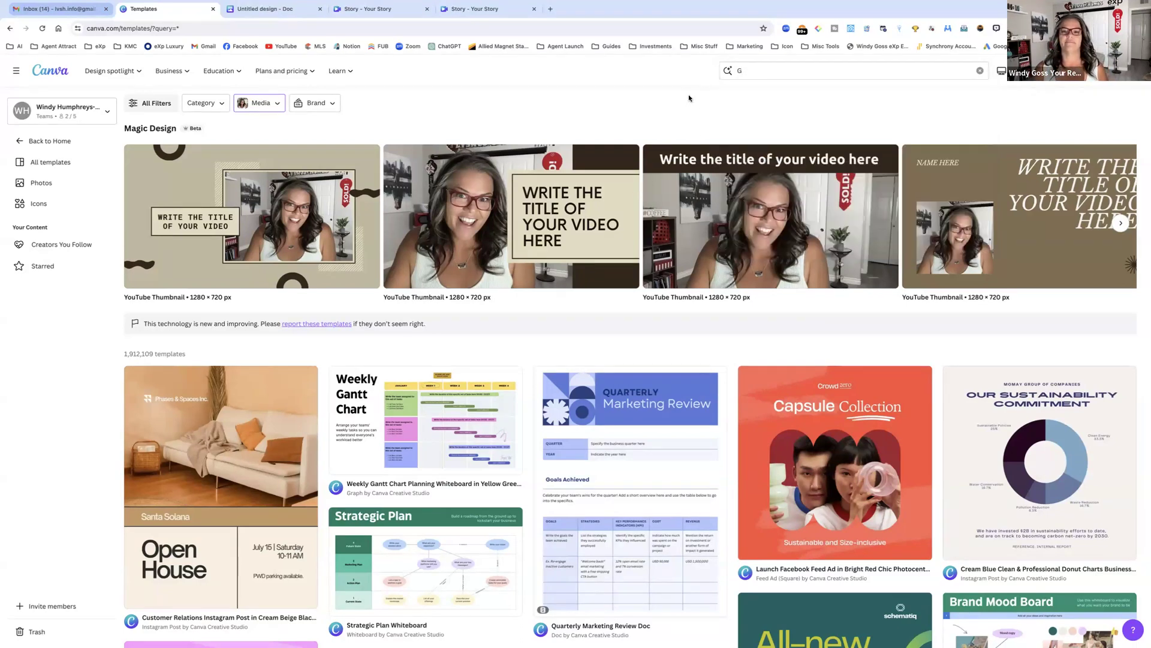
click(759, 70)
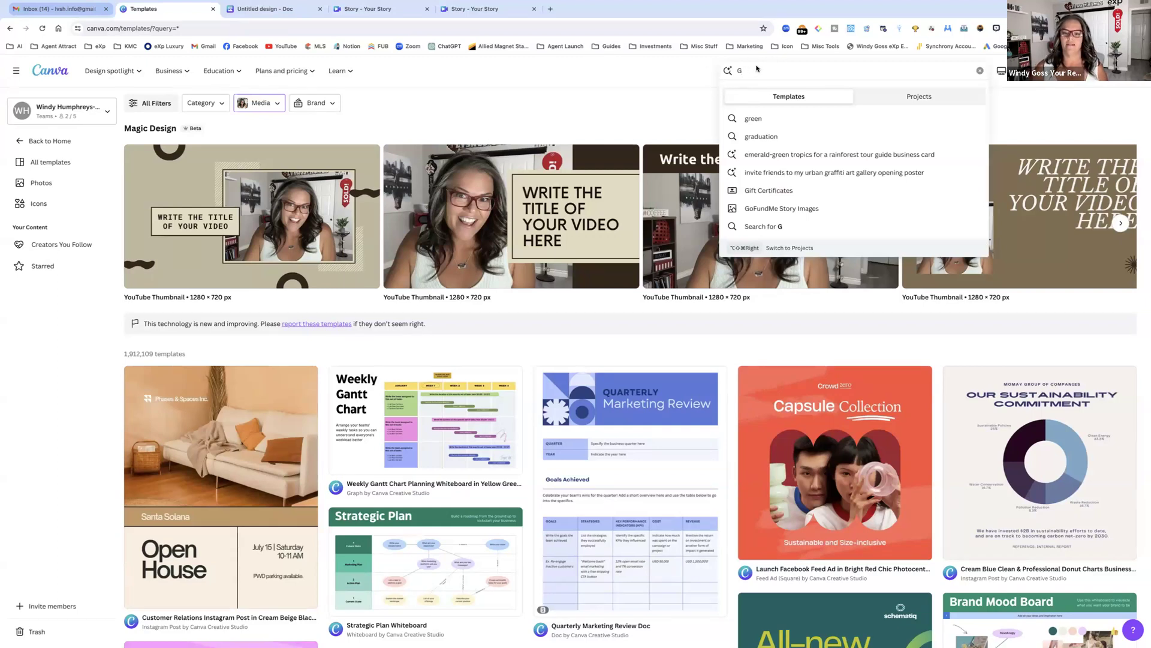
text(iv)
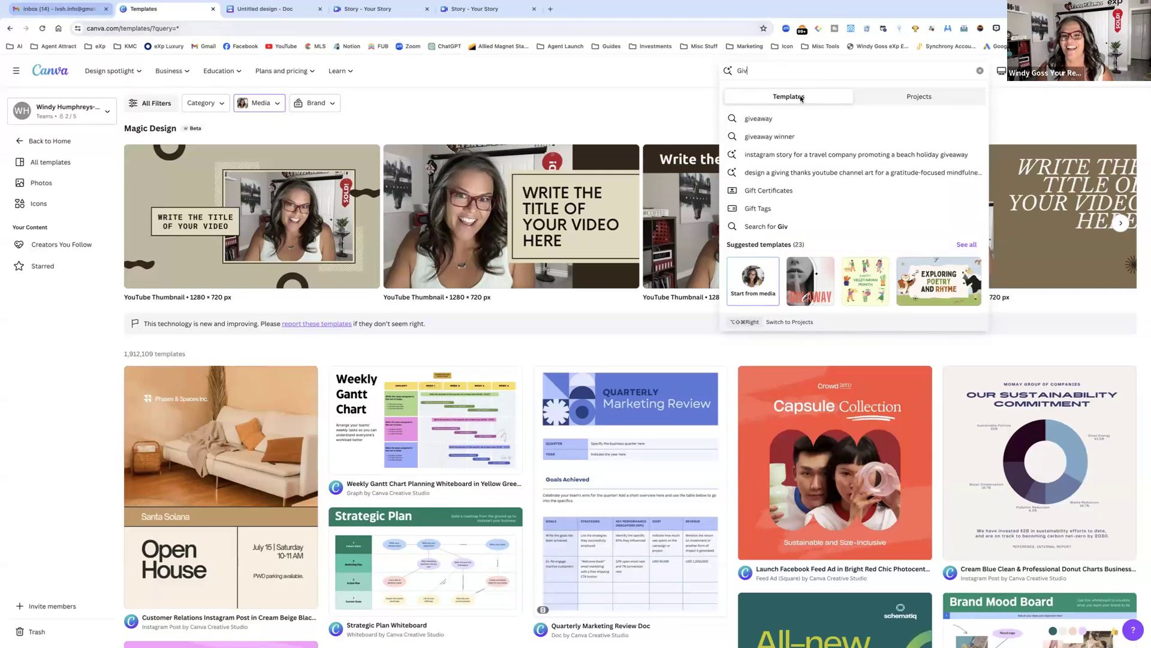
text(e)
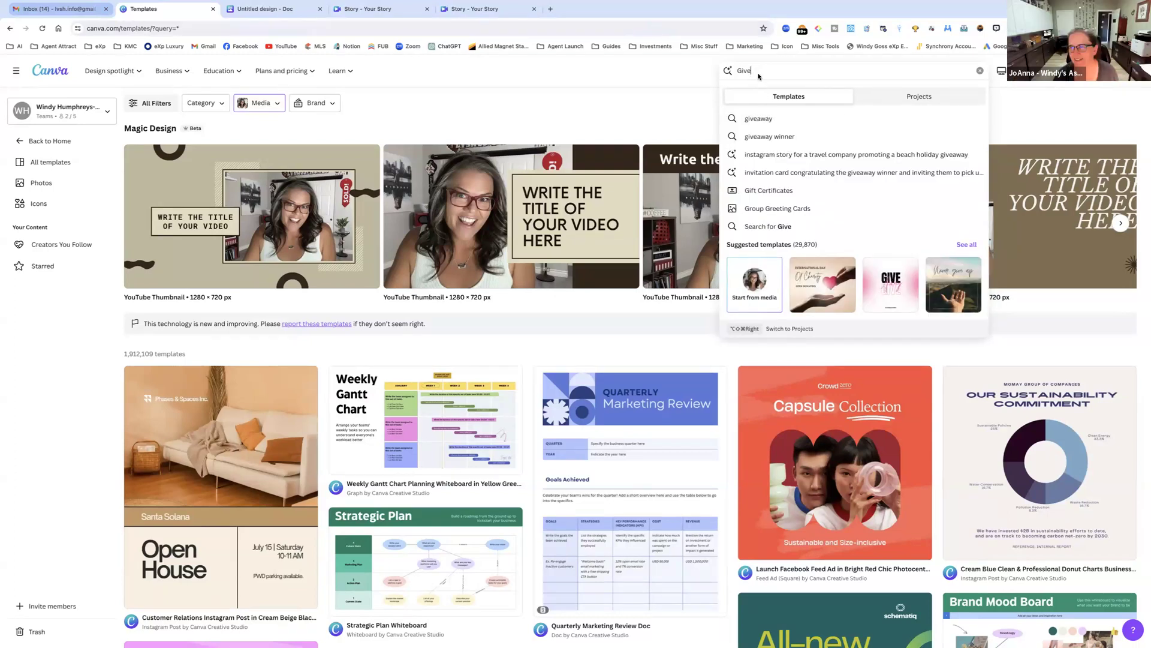
text( me)
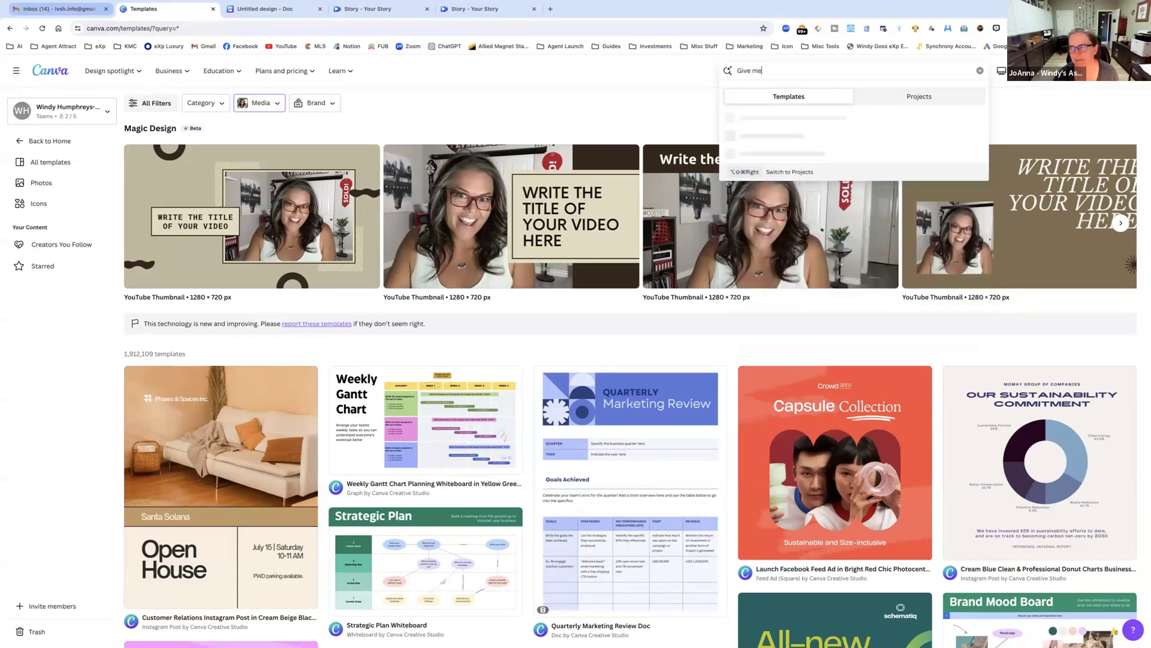
text( 10)
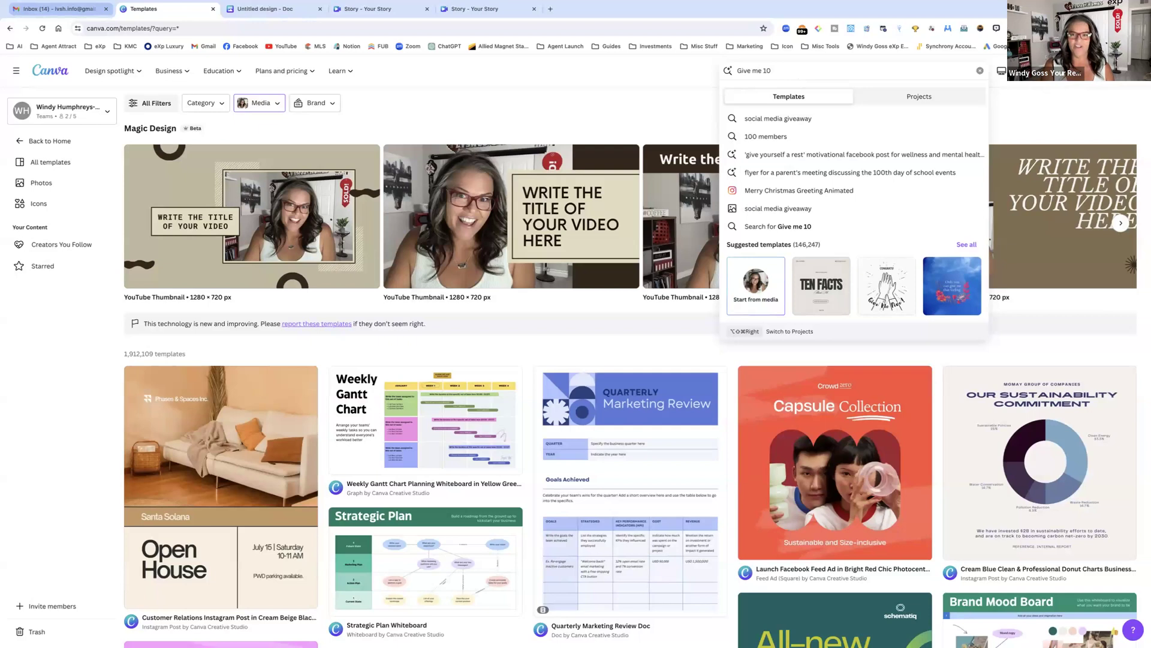
text( youtube)
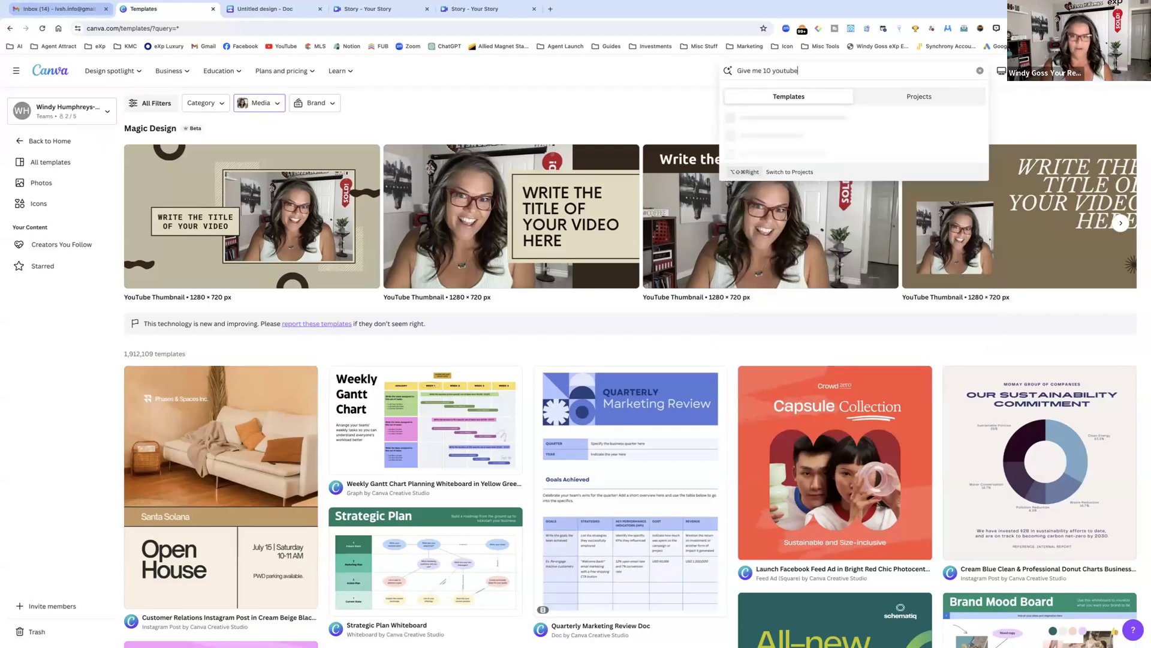
text( thu)
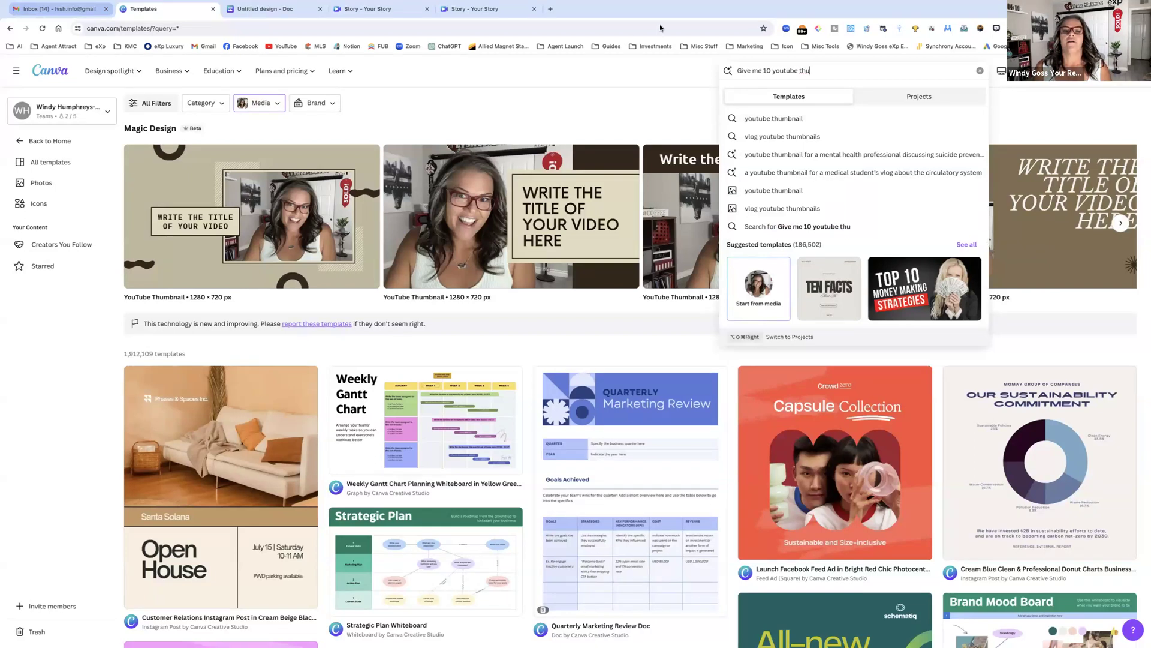
text(m)
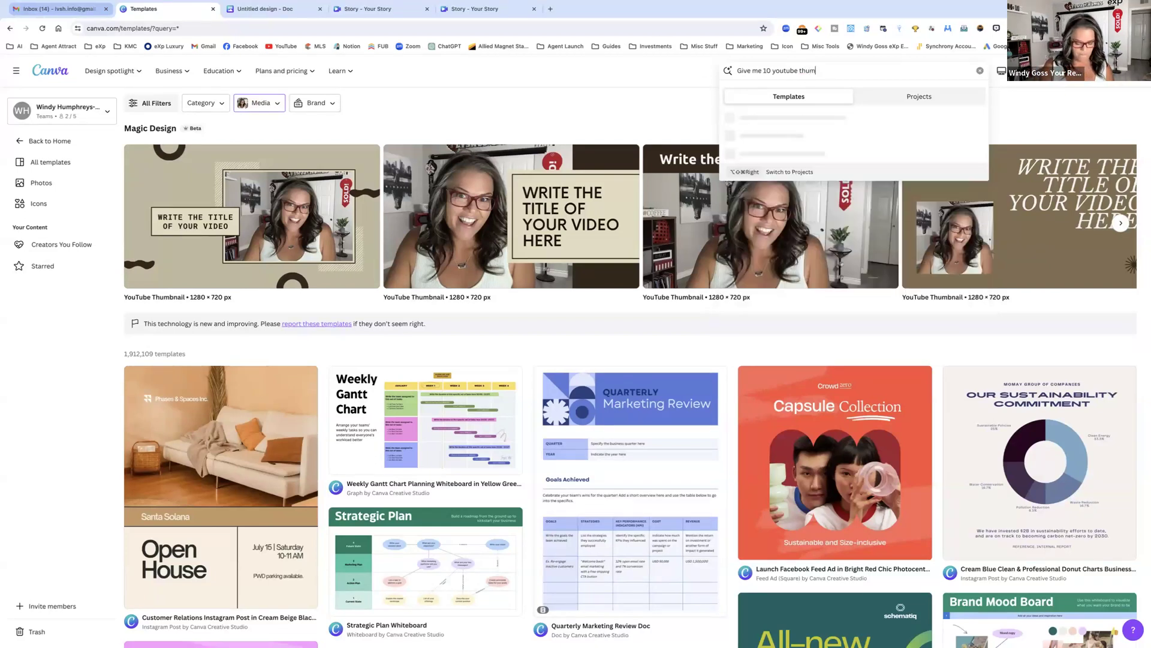
text(bnails)
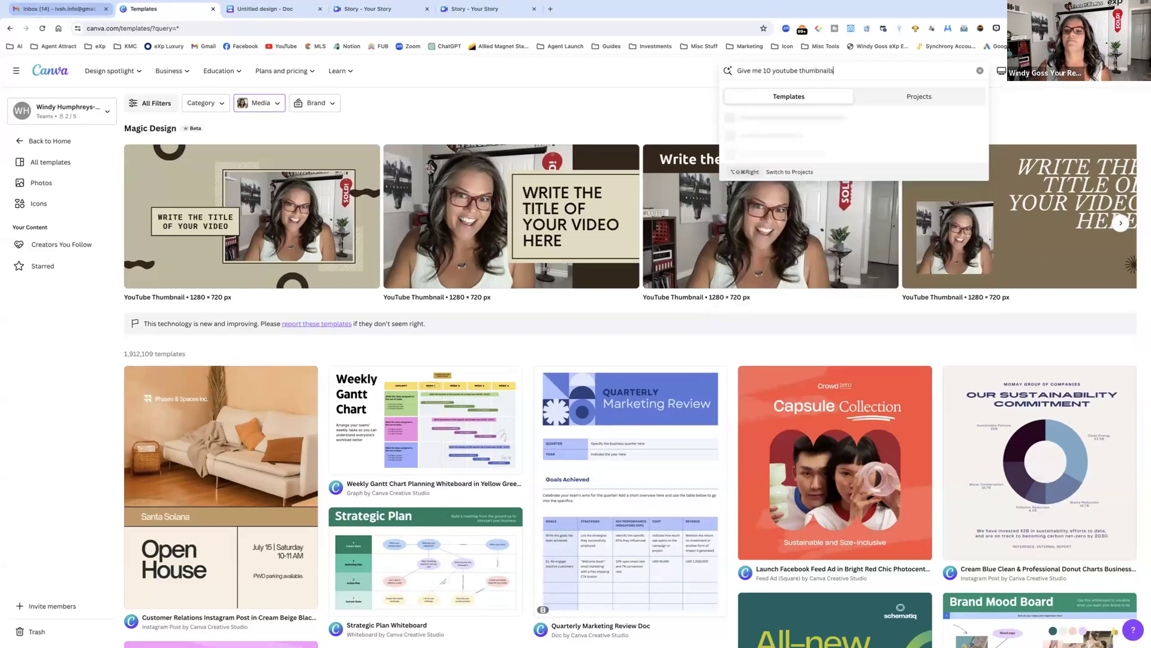
key(Return)
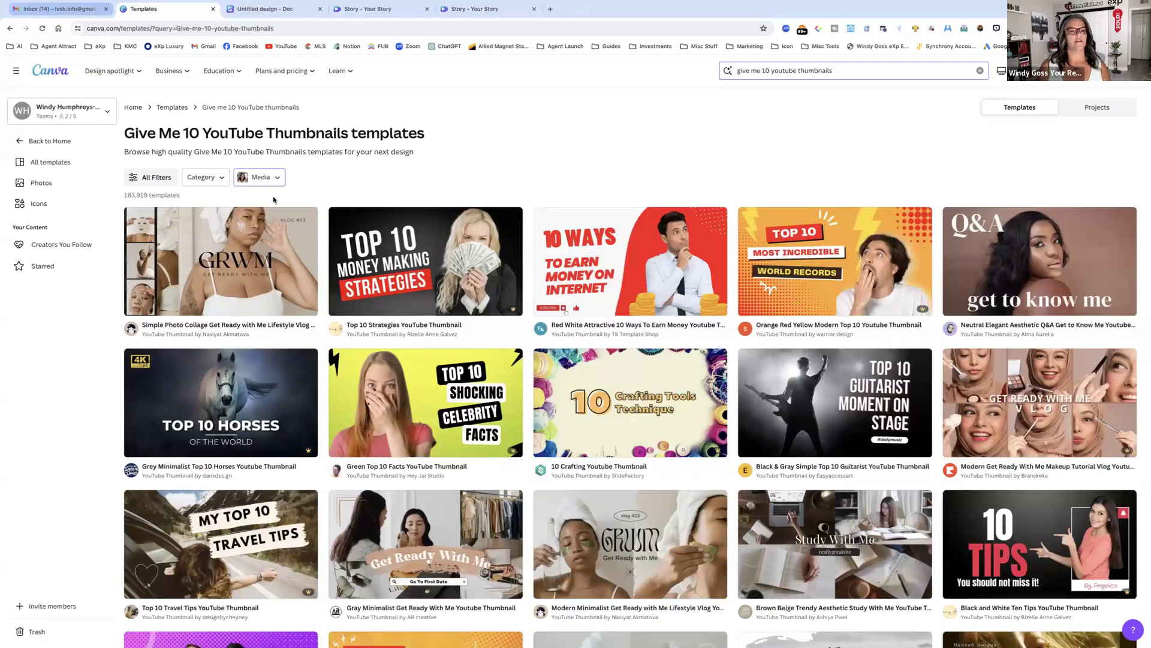
Step: Show the thumbnail template results using the uploaded portrait photo of the woman in glasses as media
click(258, 179)
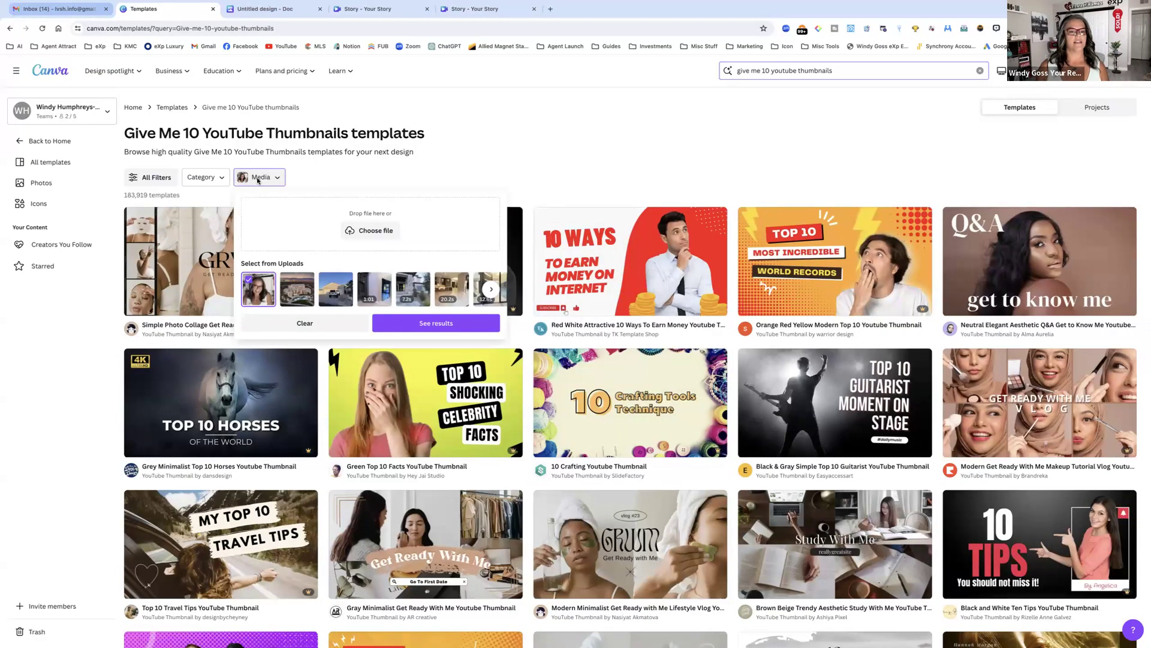
click(253, 290)
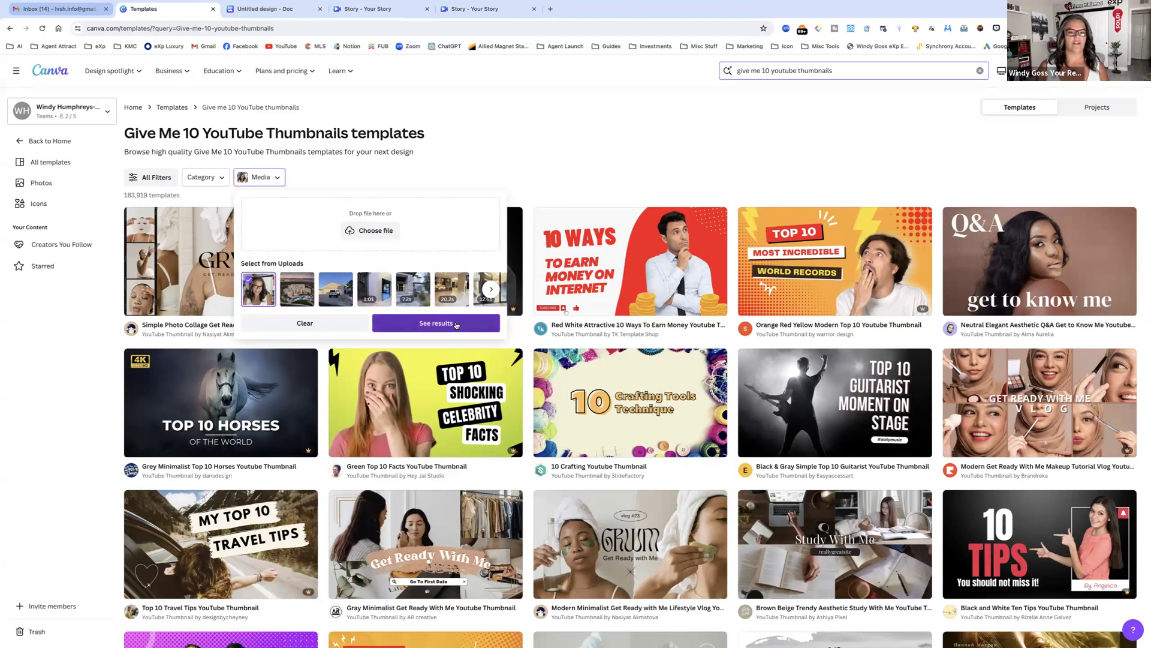
click(456, 325)
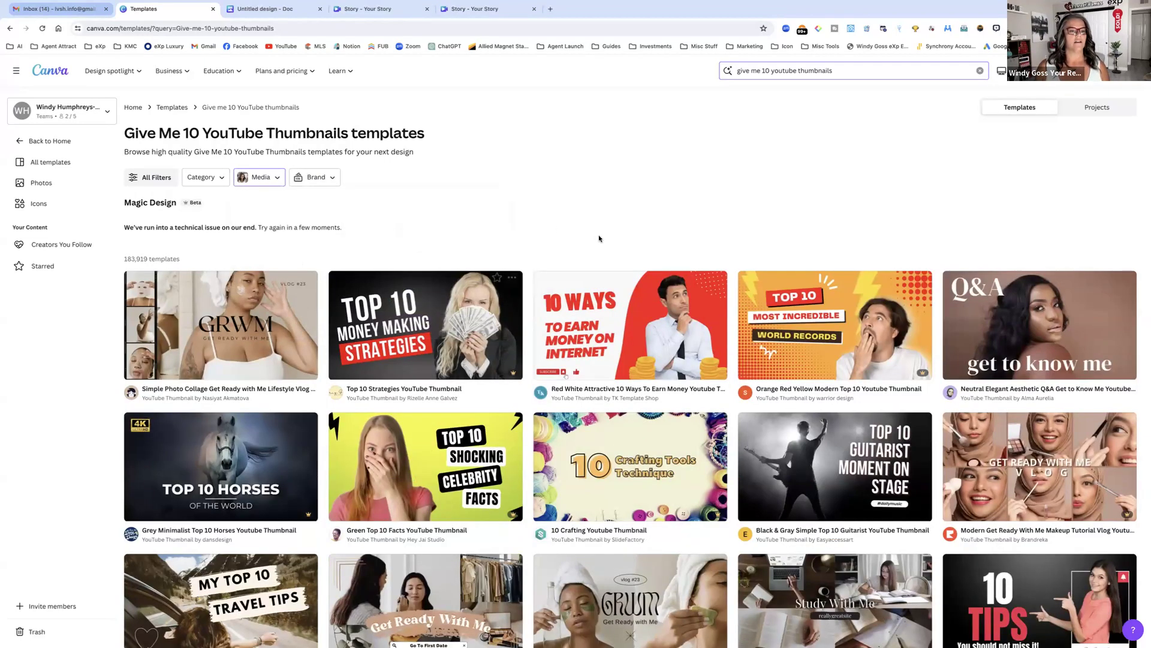
click(862, 73)
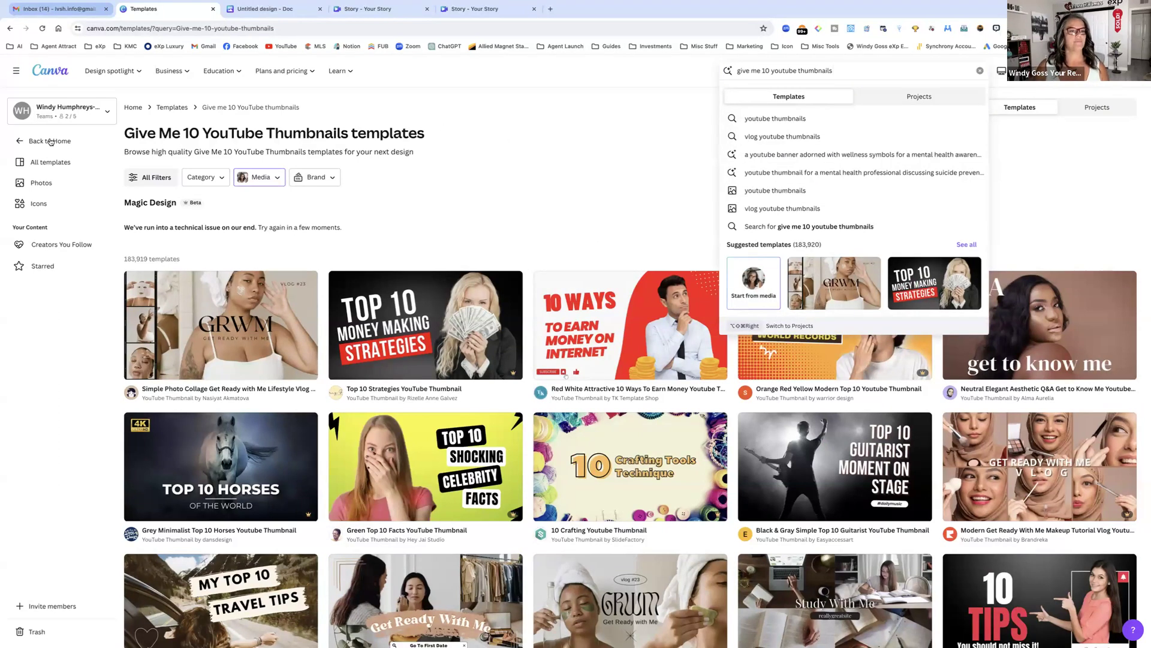
Step: Return to the home page and search the templates for "Give me 10 youtube thumbnails for real estate"
click(50, 141)
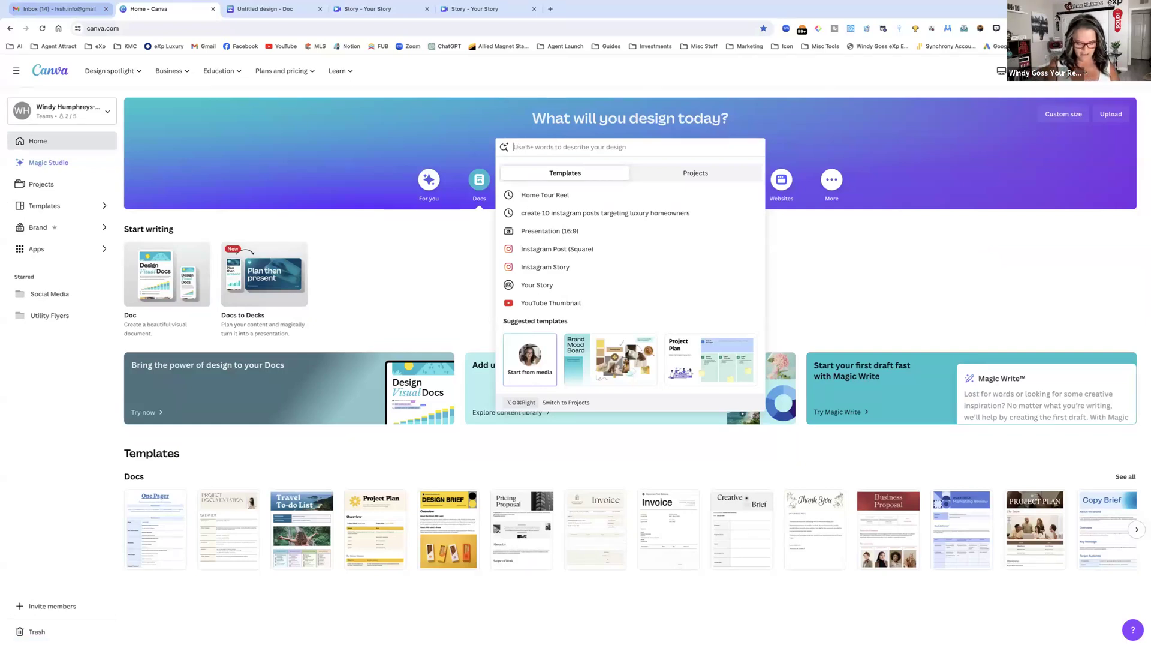
text(Give me)
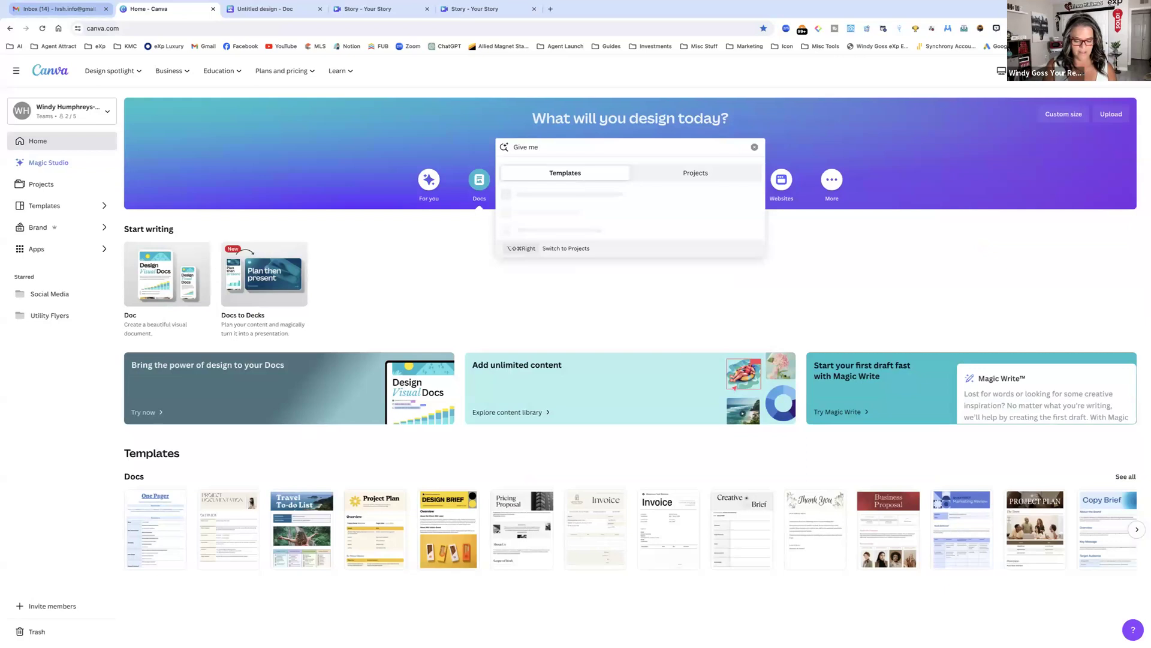
text( 10)
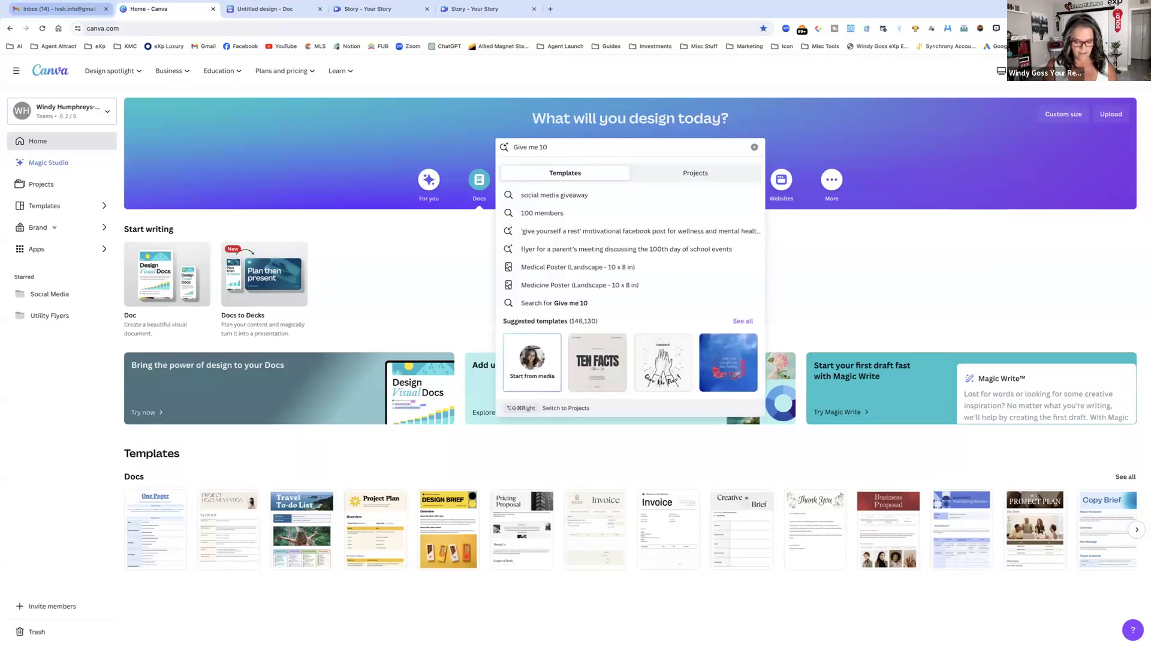
text( youtube)
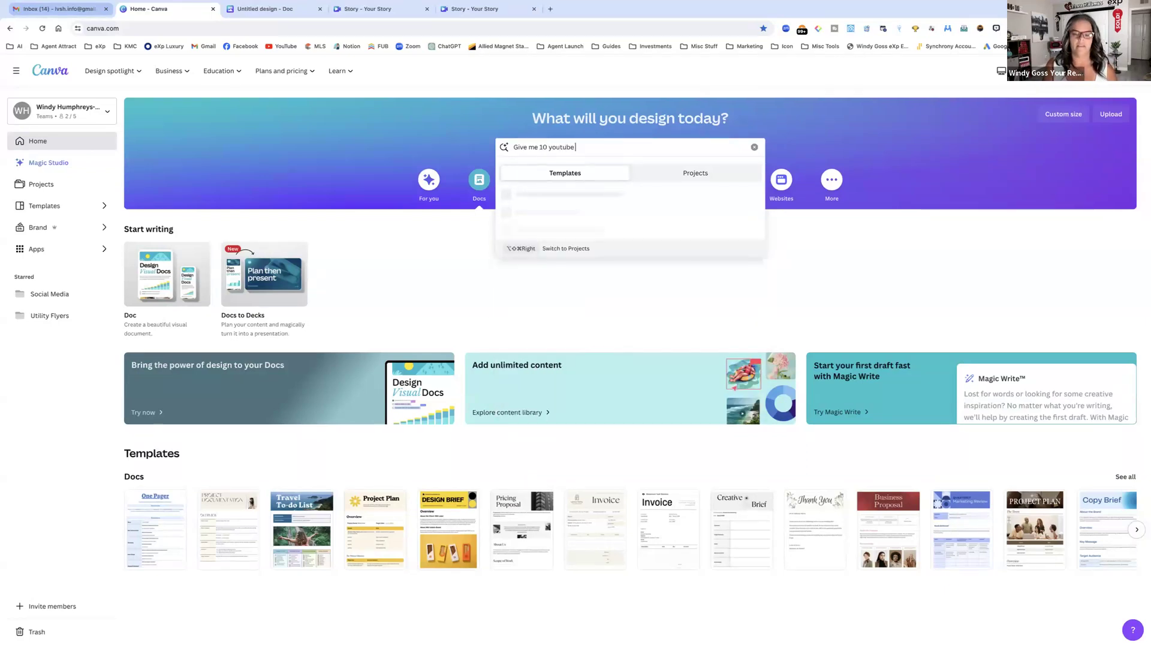
text( thumbnails)
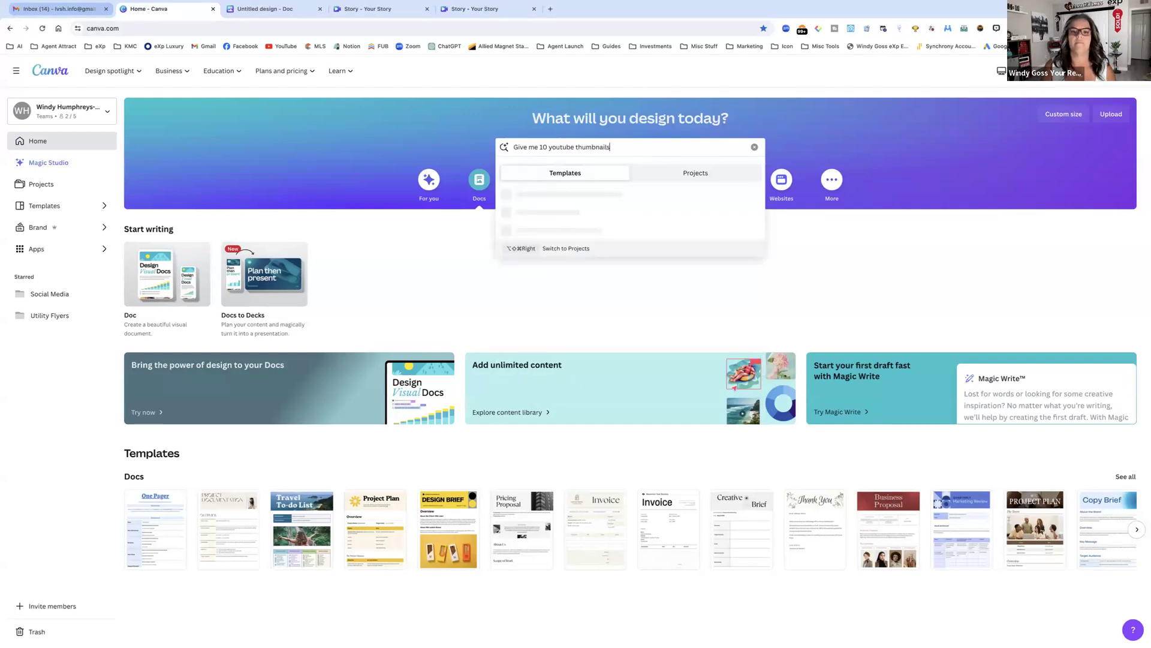
text( for )
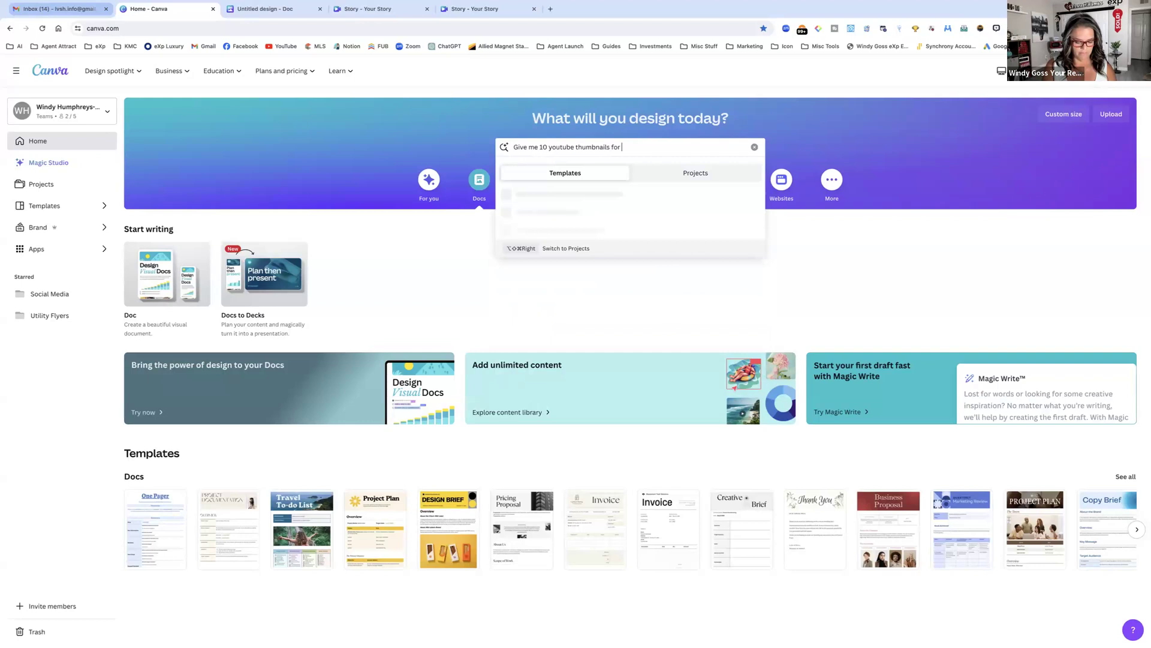
text(real estate)
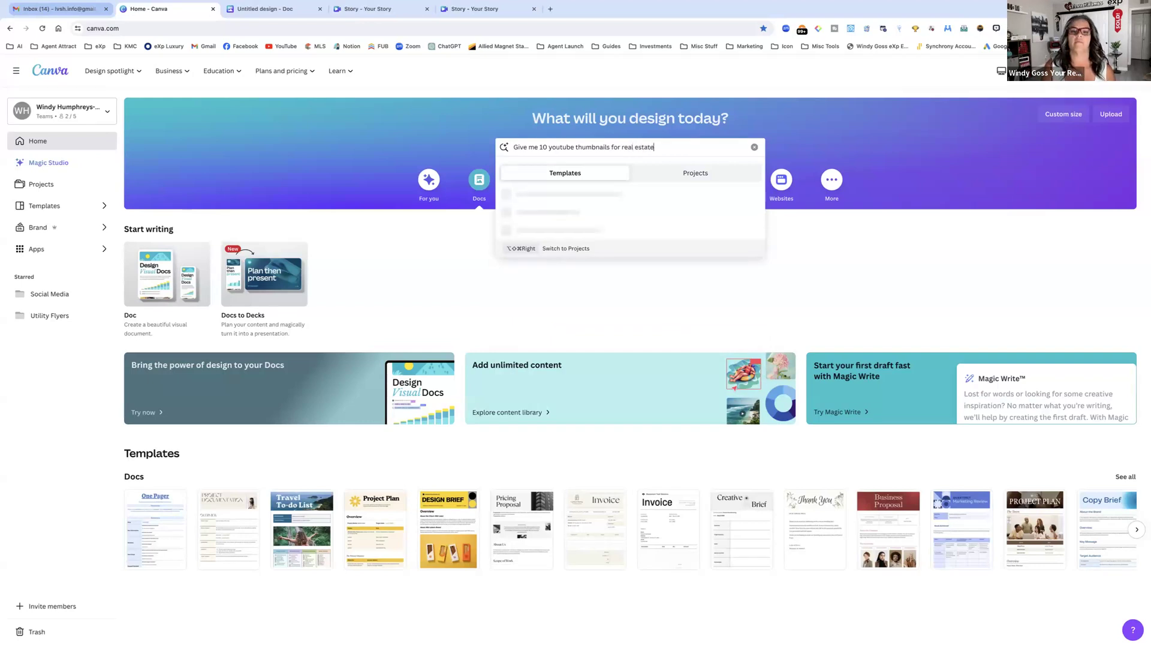
key(Return)
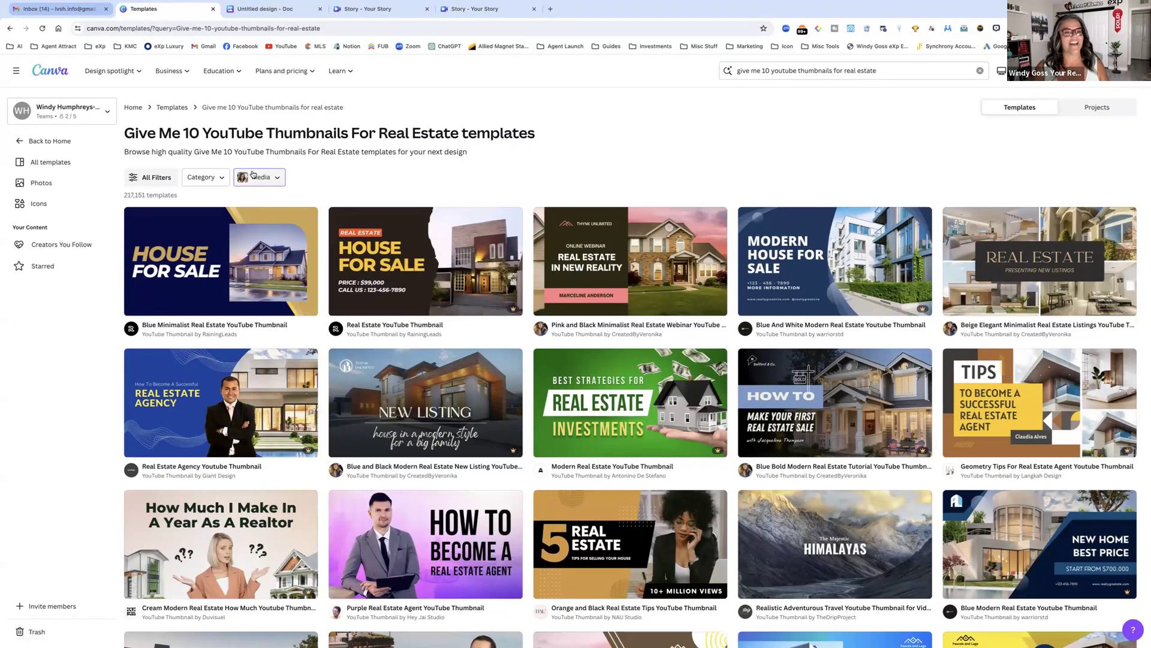
Step: Switch the media for the real estate thumbnail results to the second uploaded image and show the results
click(254, 175)
click(296, 289)
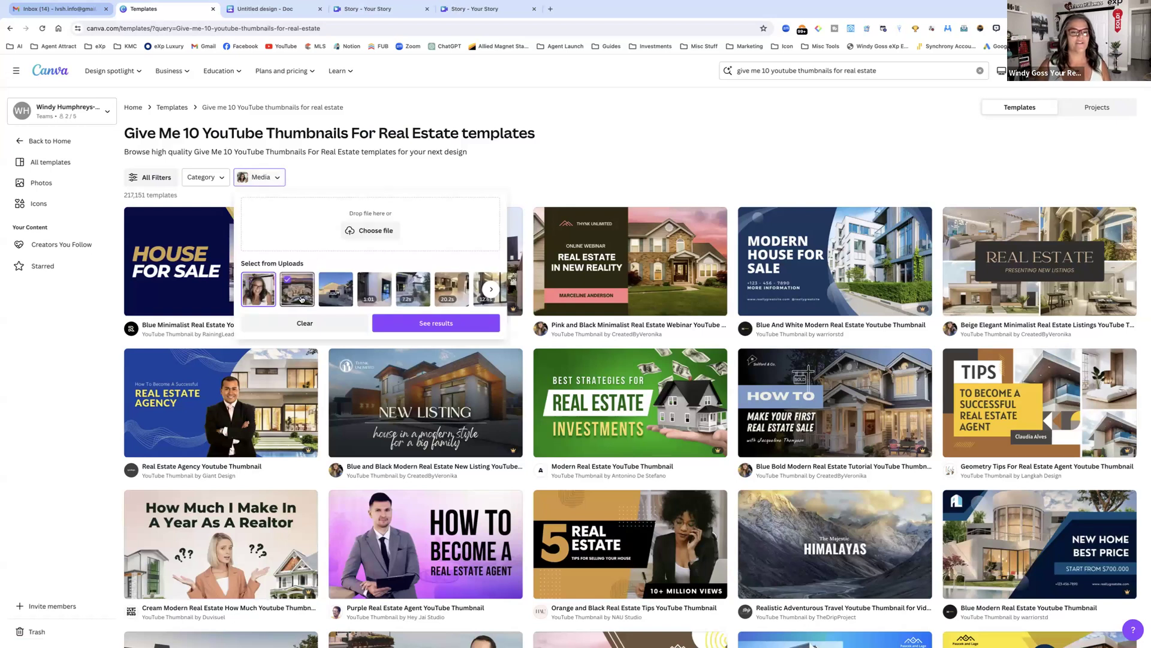
click(497, 329)
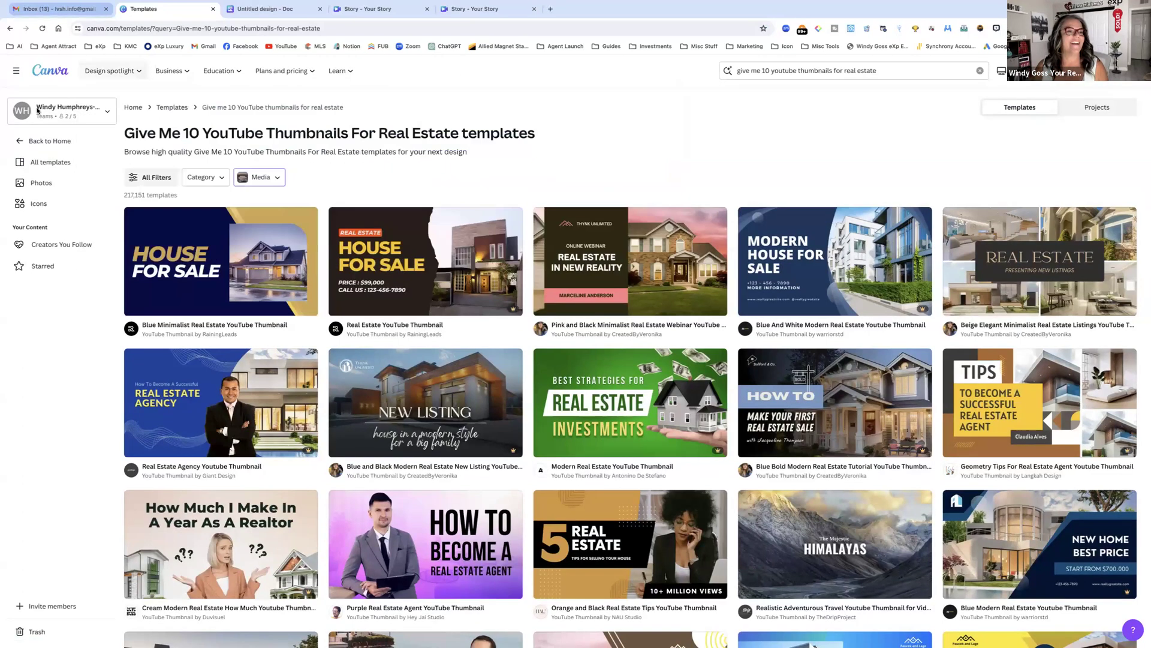
Step: Return to the home page, go to Magic Studio and try Magic Design for presentations
click(45, 141)
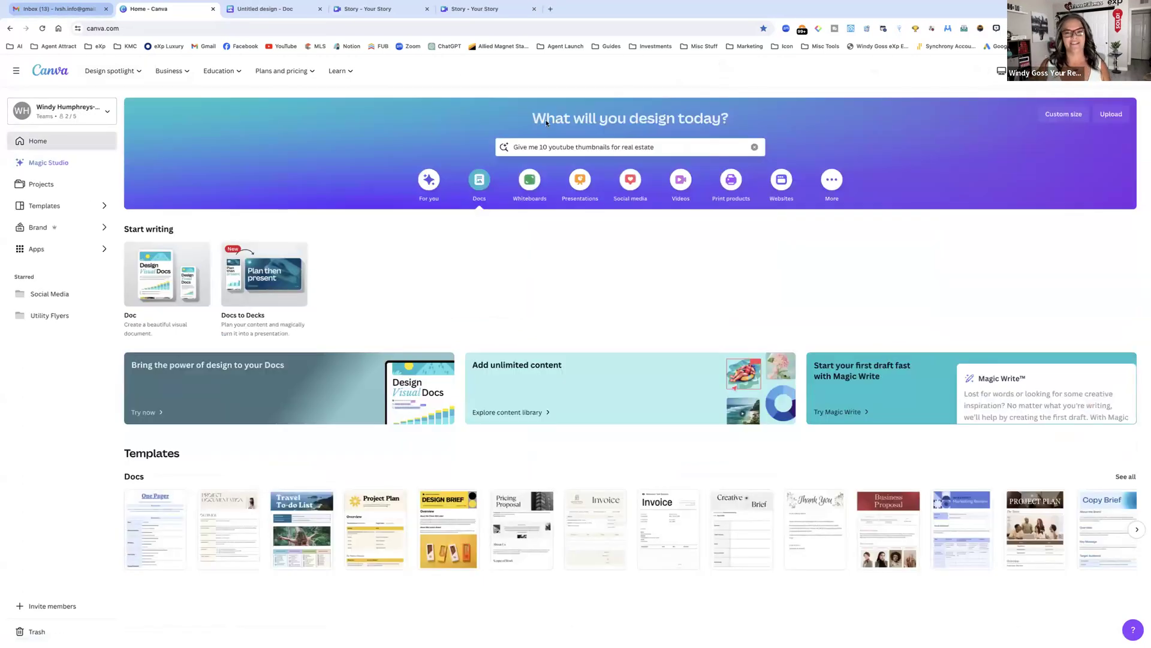
drag(689, 142, 495, 146)
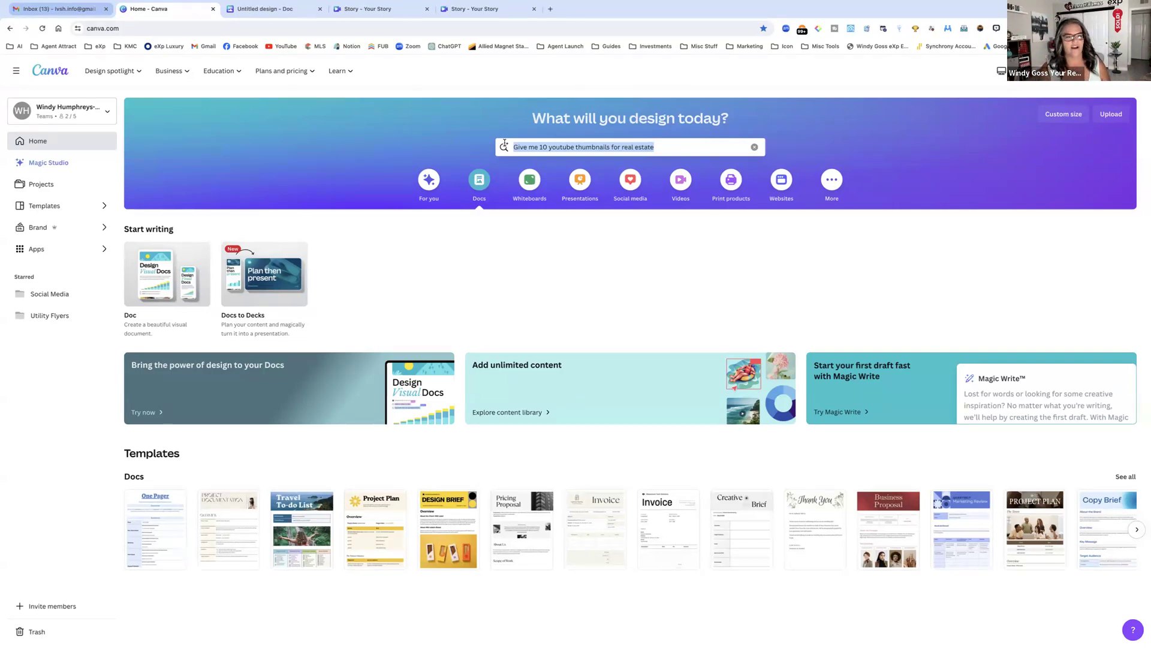
click(57, 163)
scroll(299, 310, down, 1)
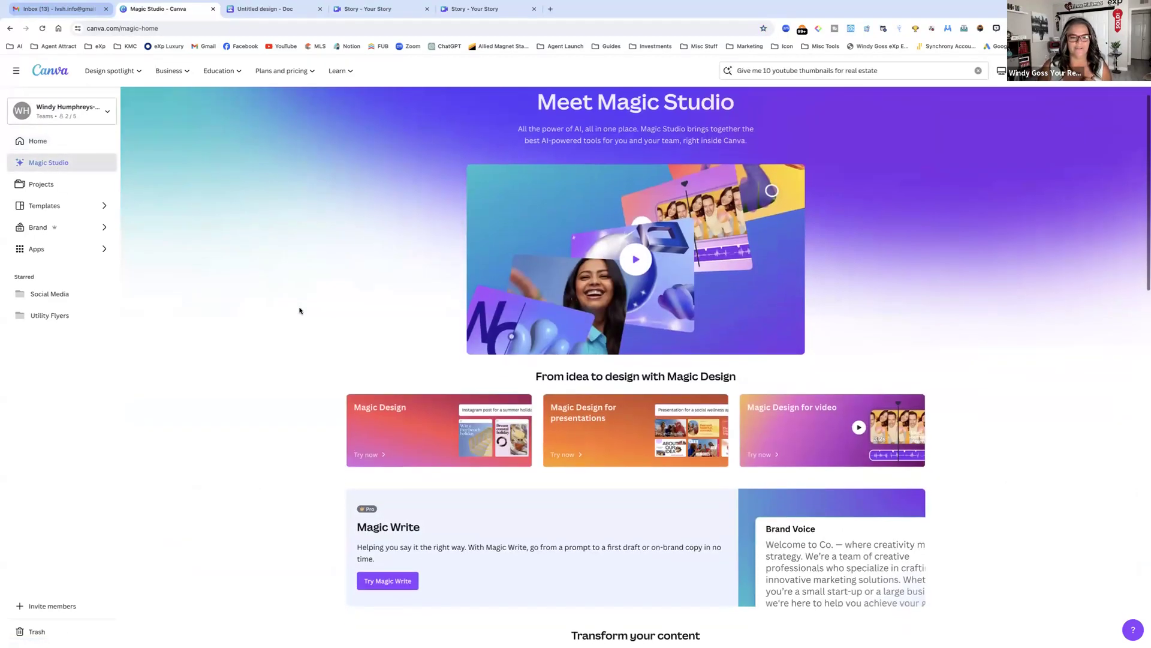
click(552, 445)
click(471, 401)
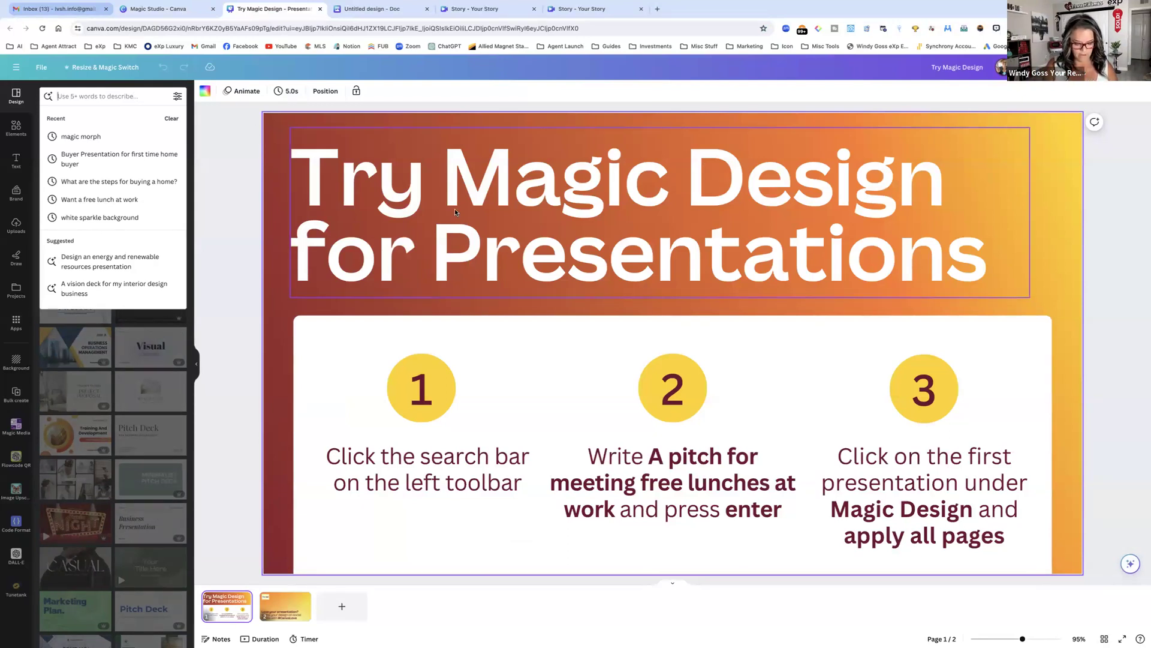
Step: Enter a description of a home buyer presentation in the presentation's design search
text(buy)
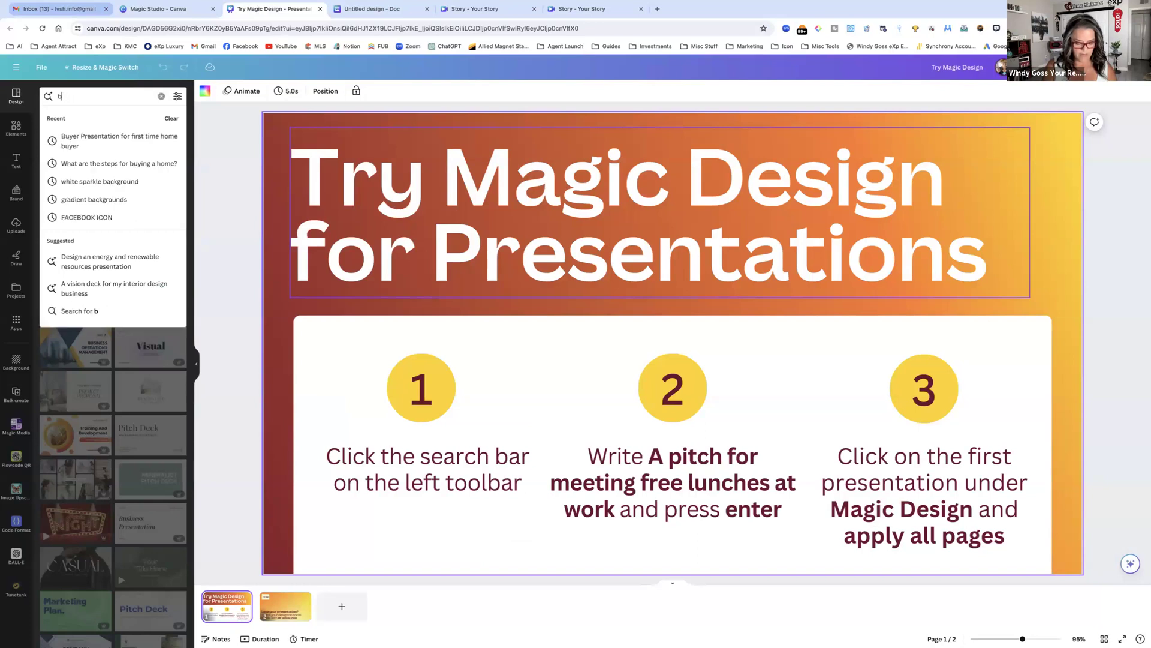
key(BackSpace)
key(BackSpace)
key(BackSpace)
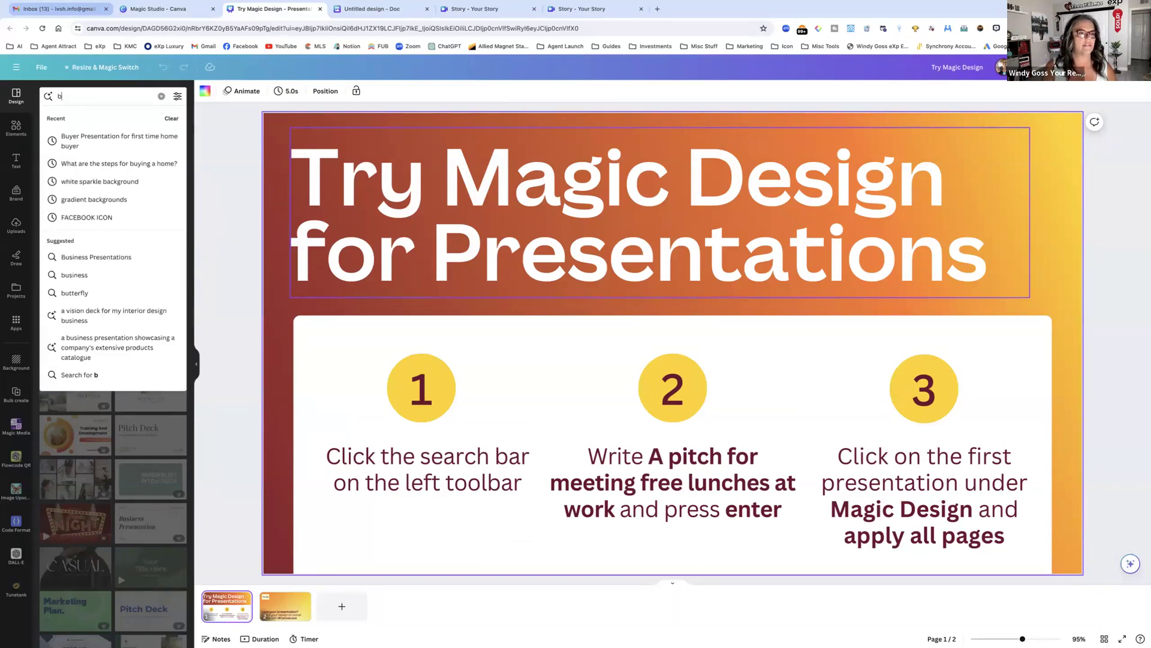
text(home)
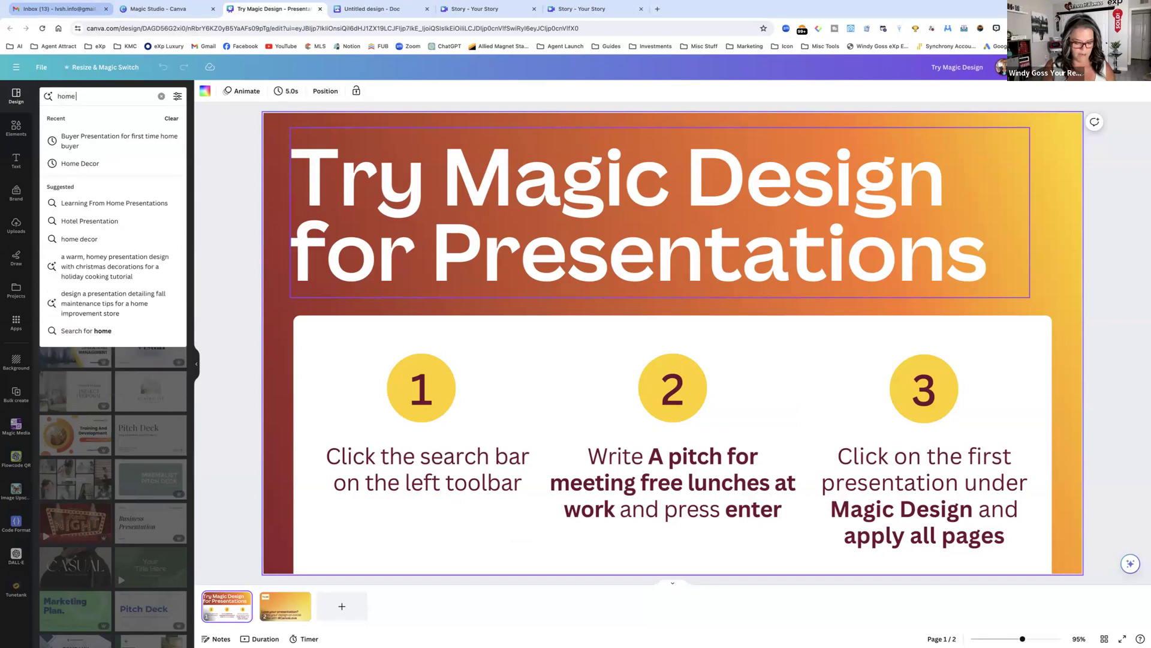
text( buyer presentatio)
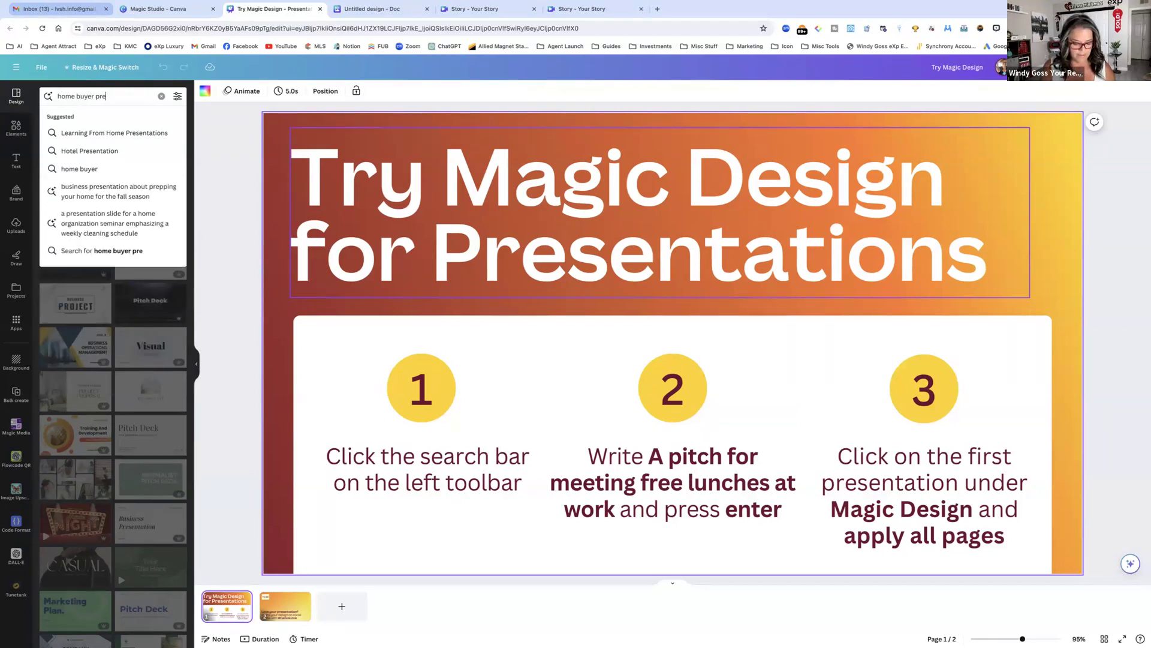
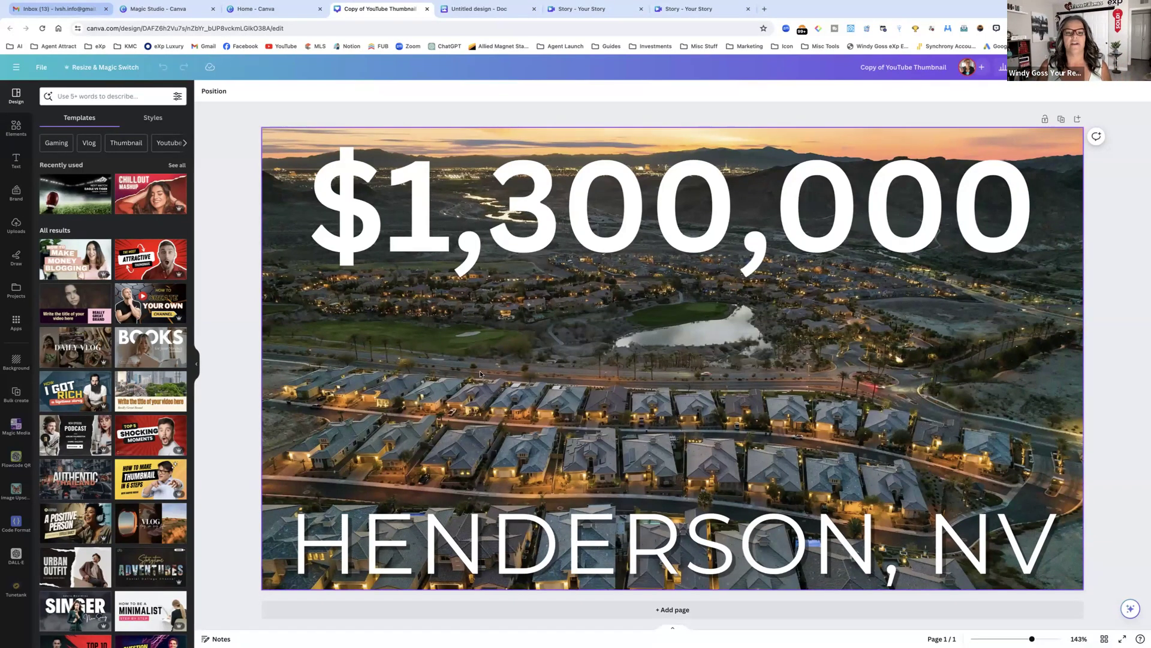
Step: Select the $1,300,000 text on the YouTube thumbnail, then find and open the Magic Morph app
click(531, 206)
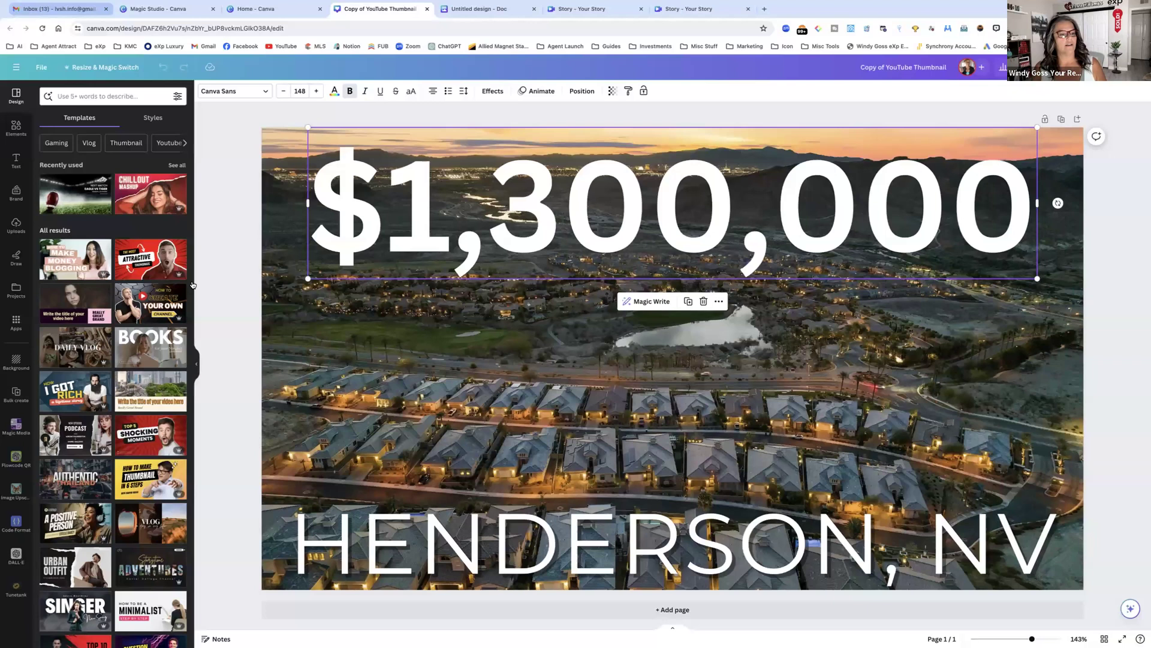
click(17, 330)
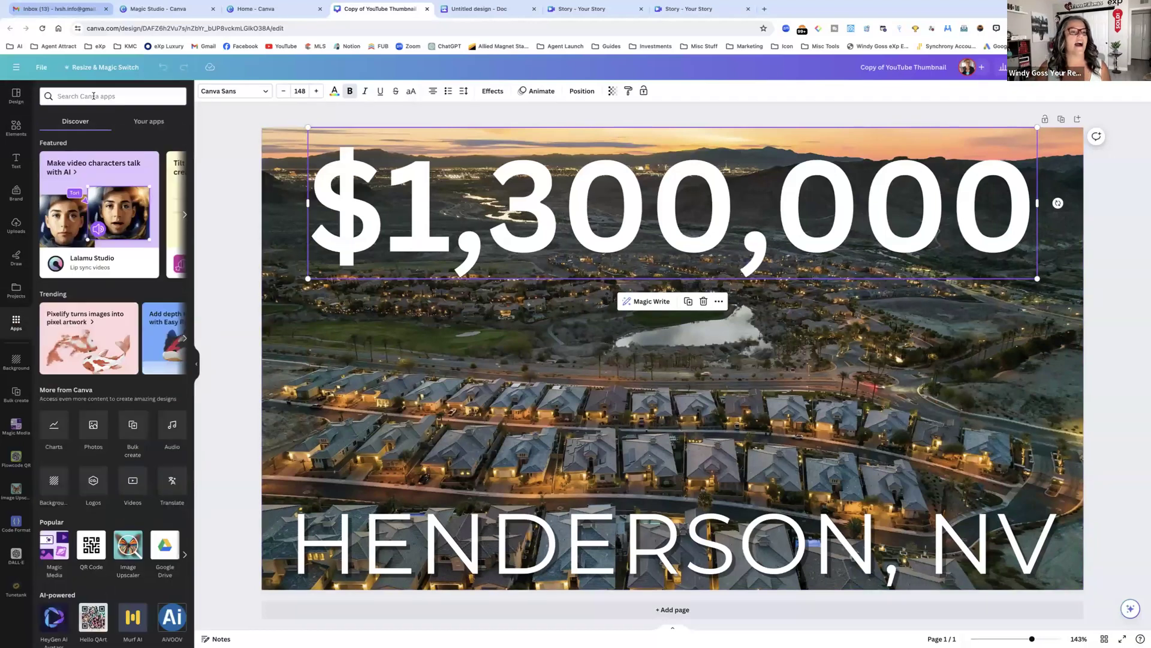
text(mor)
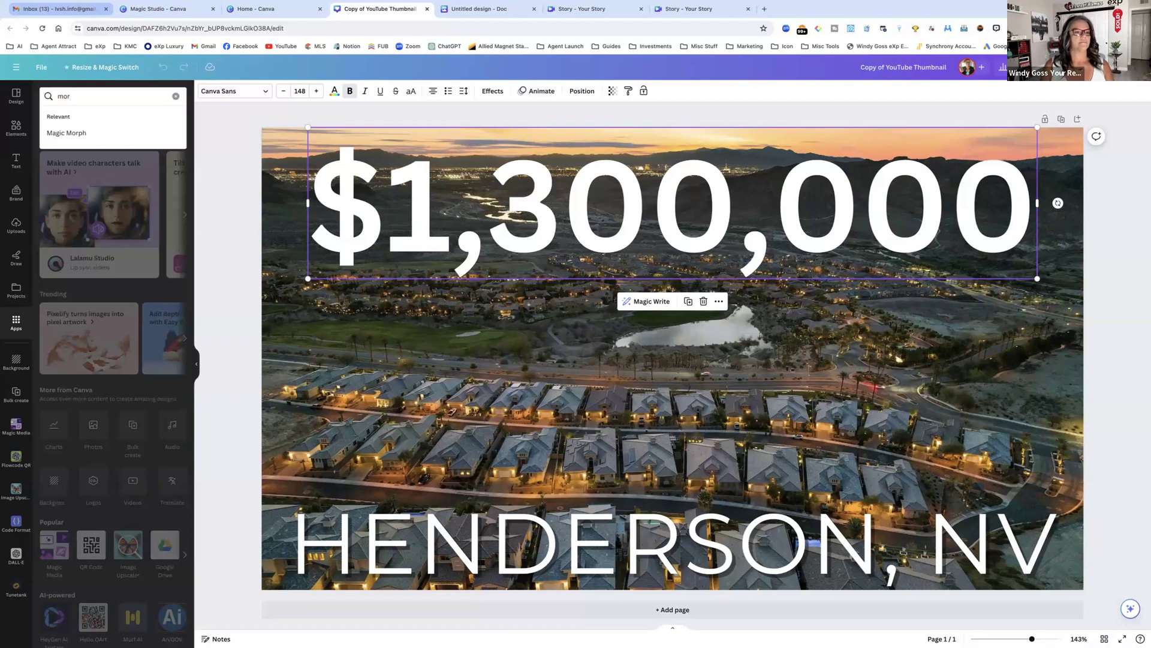
click(68, 132)
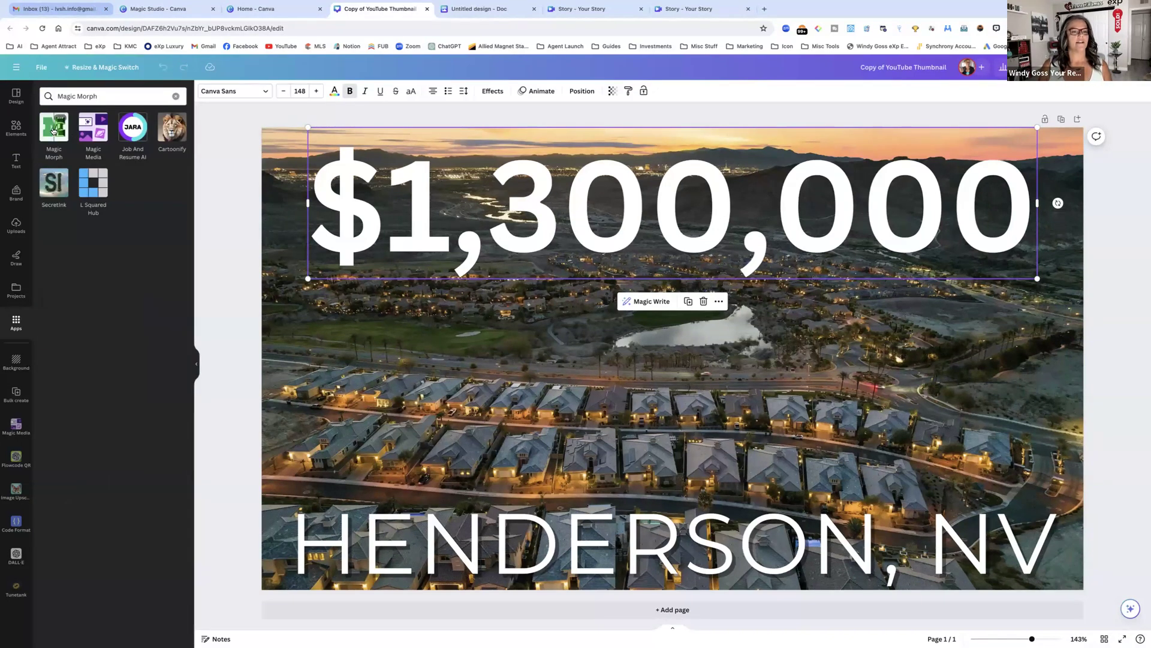
click(54, 130)
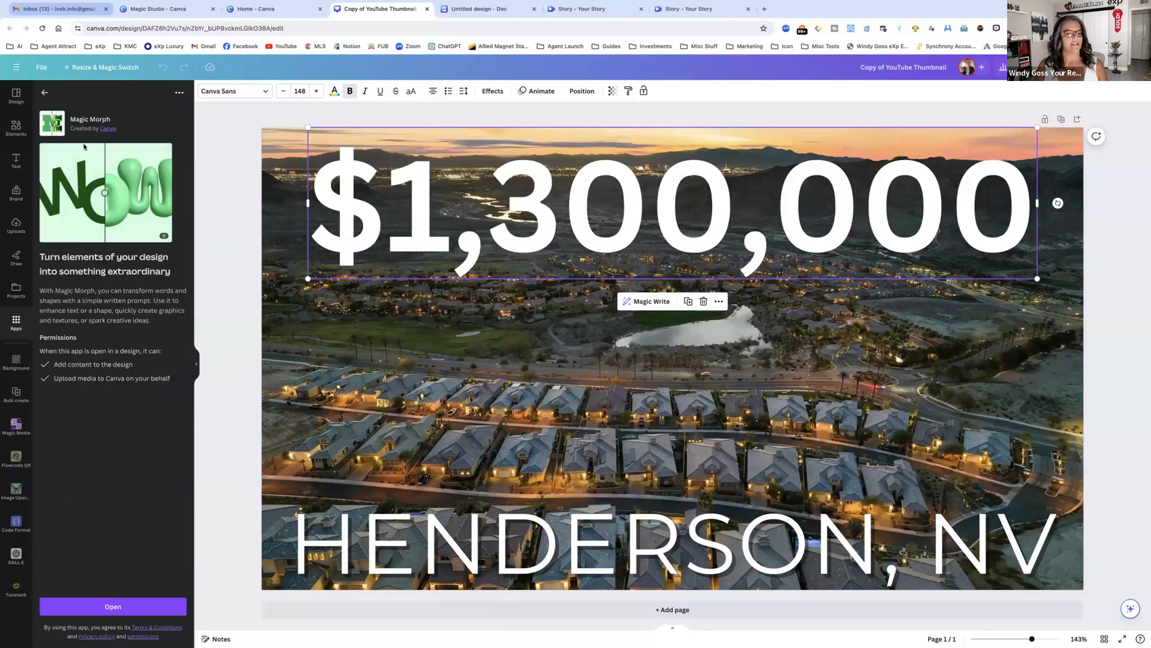
click(117, 606)
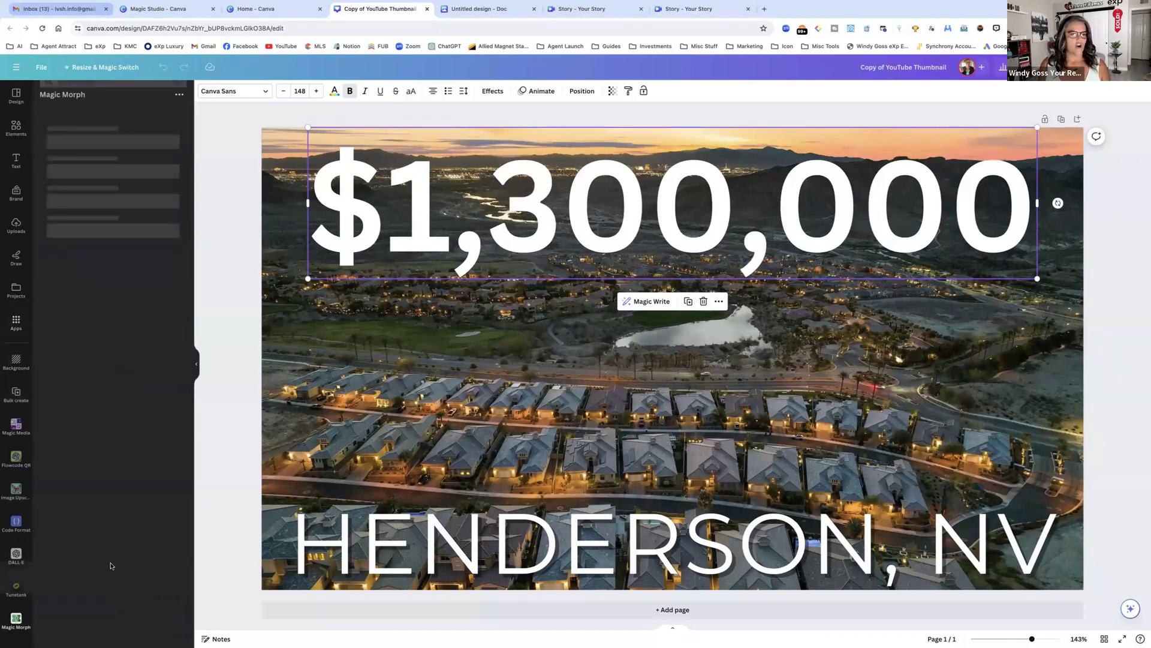
Step: Generate Magic Morph versions of the price text from the description "fill these numbers in with diamonds"
click(94, 235)
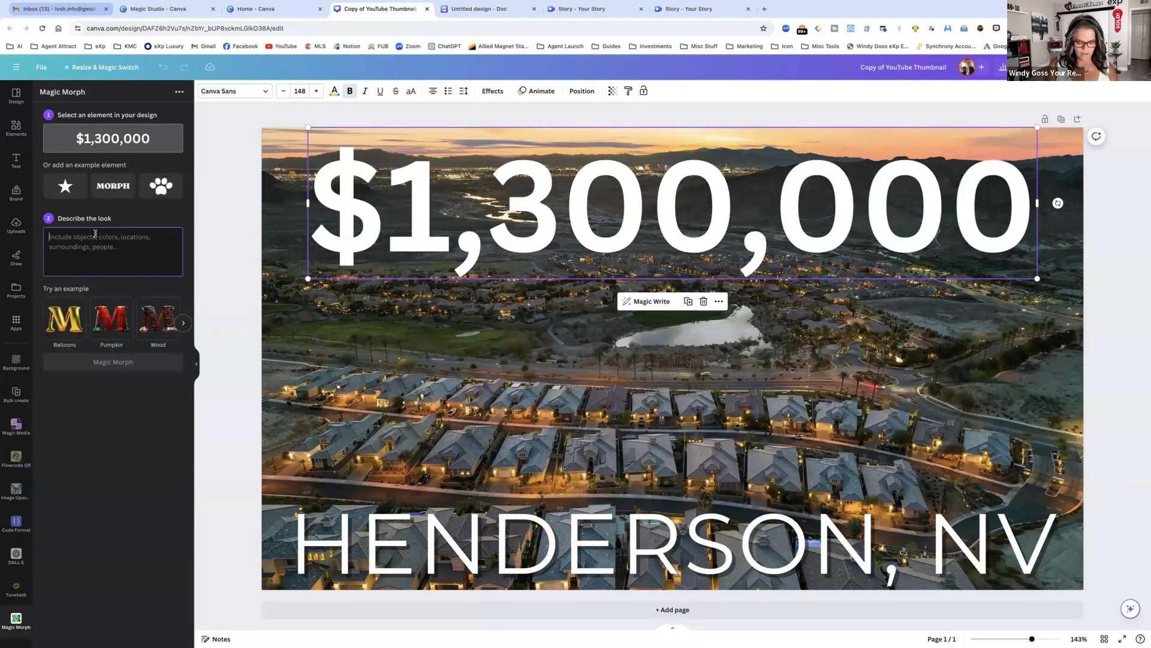
text(fill these numbers )
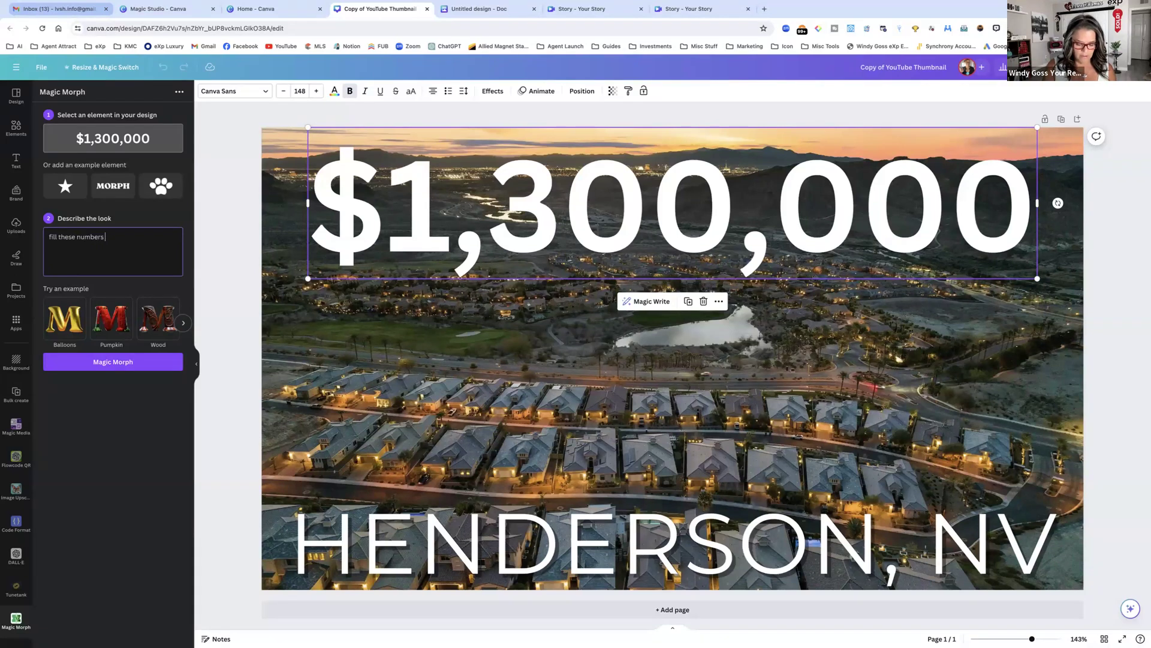
text(in with diamonds)
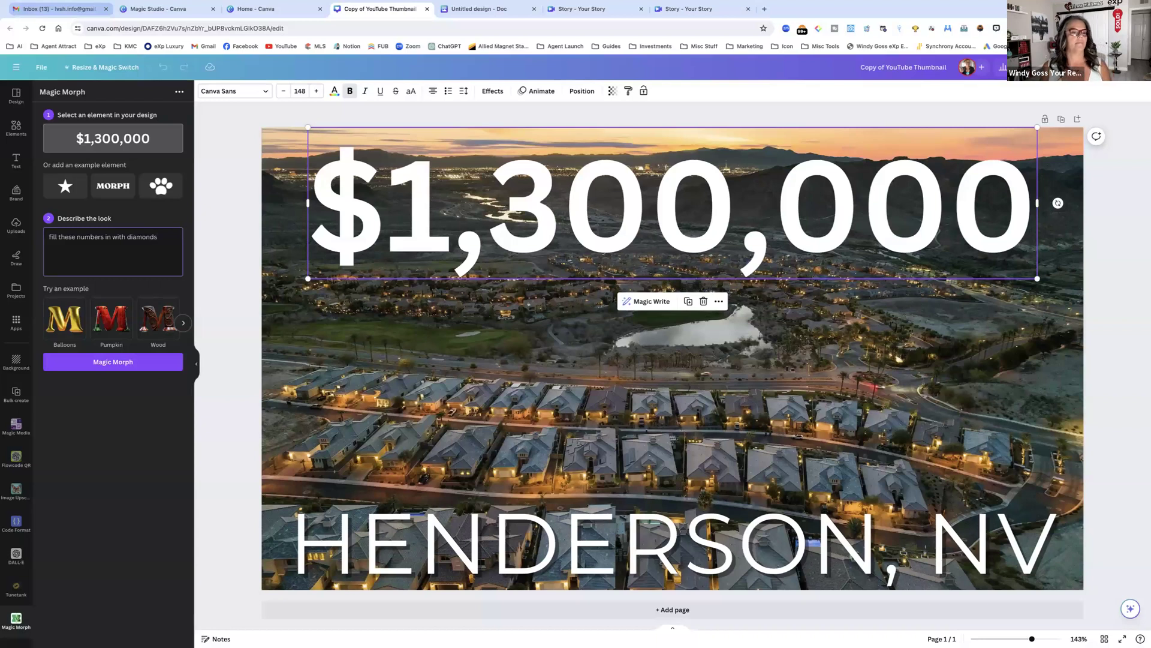
click(116, 359)
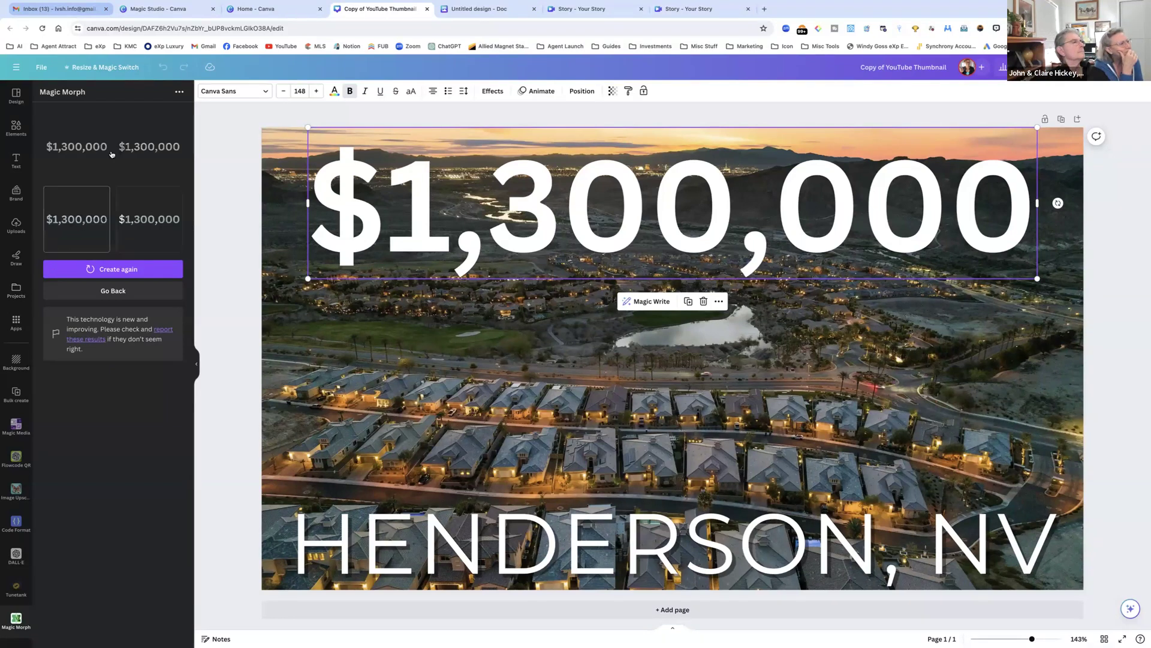
Step: Replace the white price text with the first generated diamond version, placed in the thumbnail's upper-left corner
click(73, 151)
click(603, 227)
key(Delete)
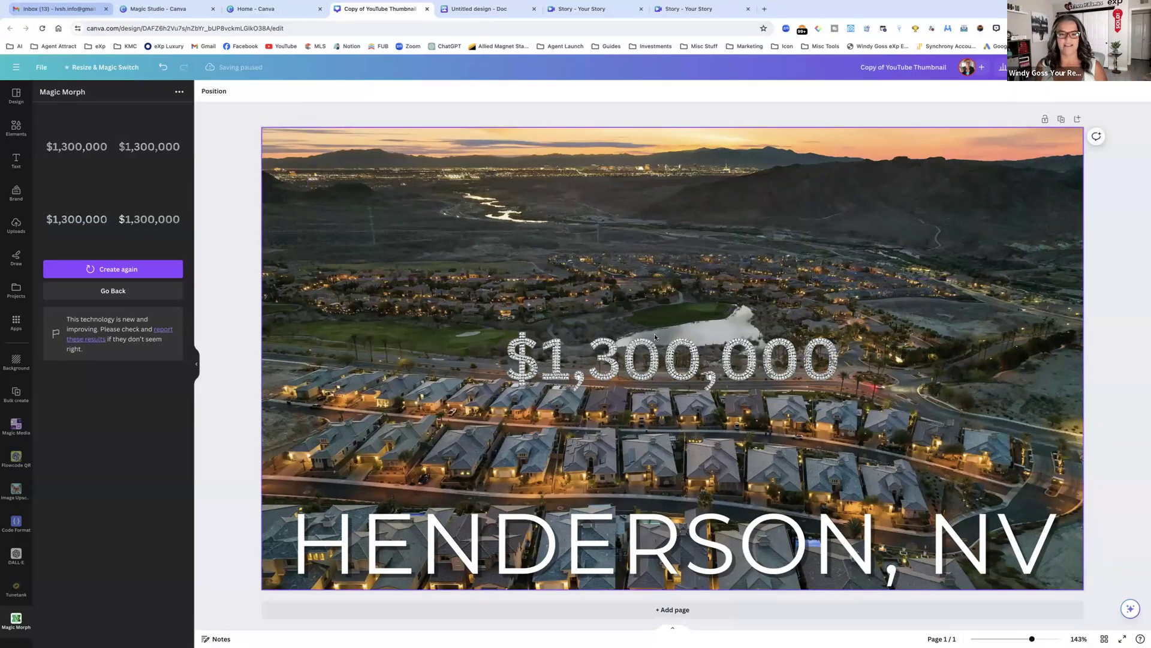
drag(650, 356, 422, 174)
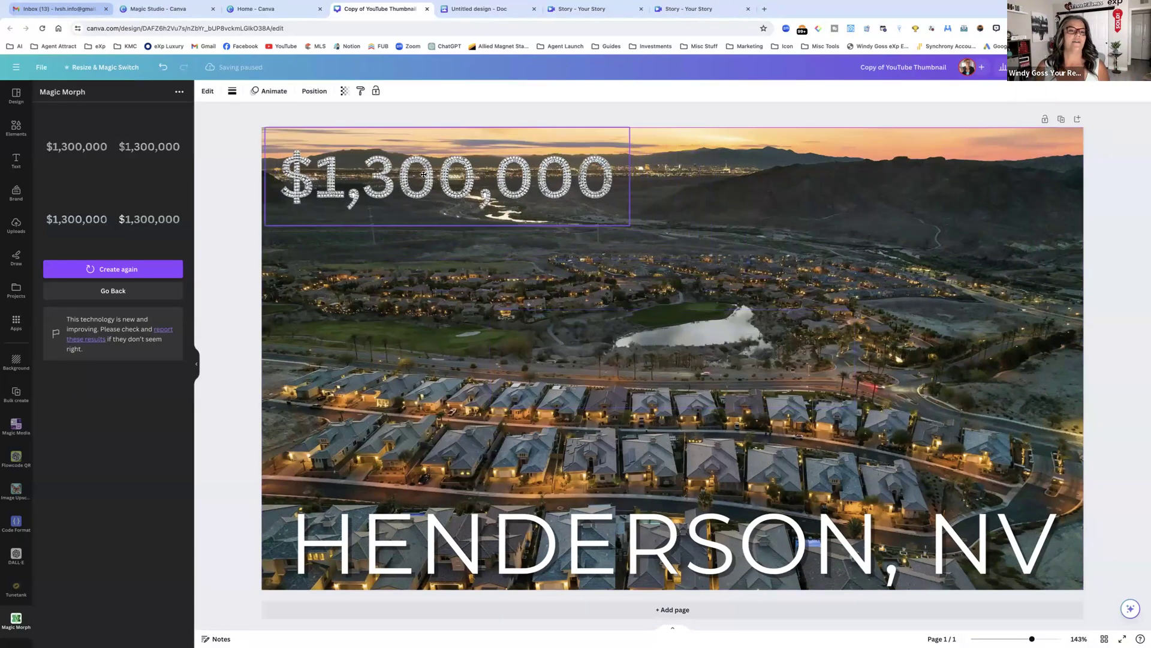
Step: Enlarge the diamond price graphic to the full width of the thumbnail and move it up near the top edge
drag(625, 226, 1070, 283)
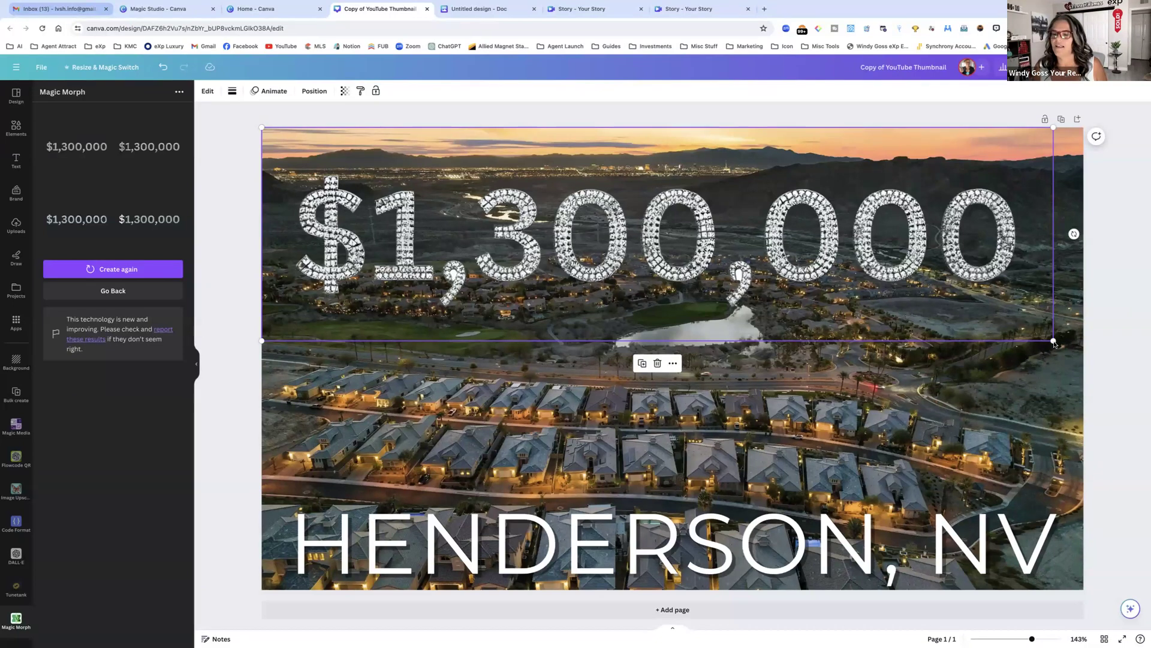
drag(1056, 341, 1084, 349)
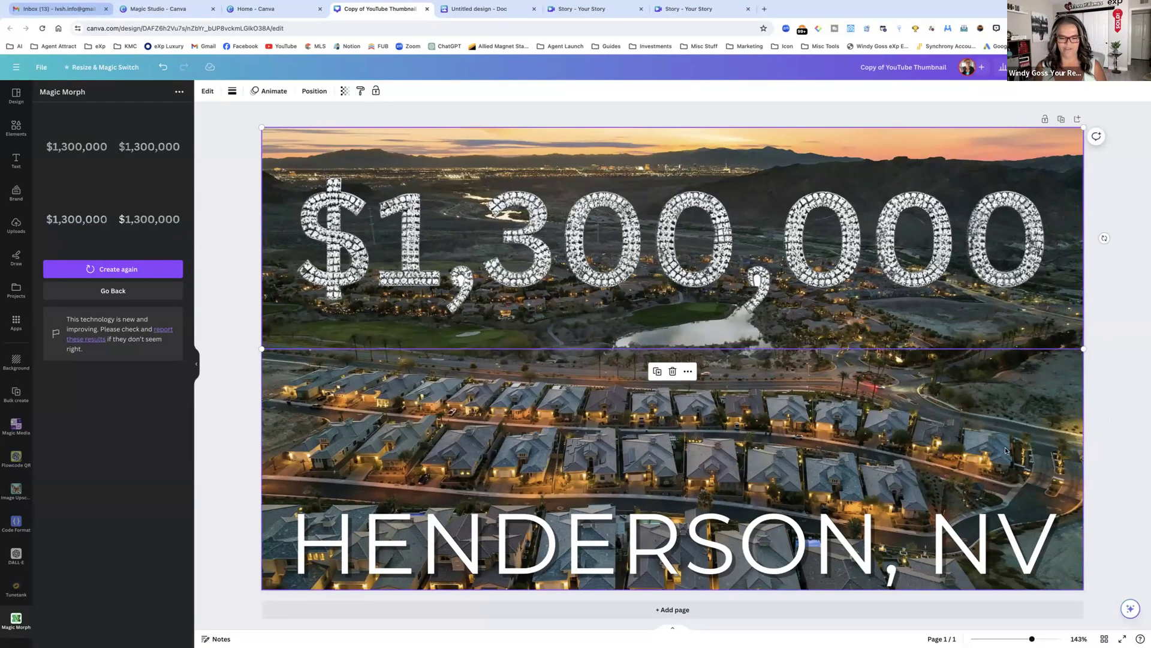
drag(805, 292, 800, 247)
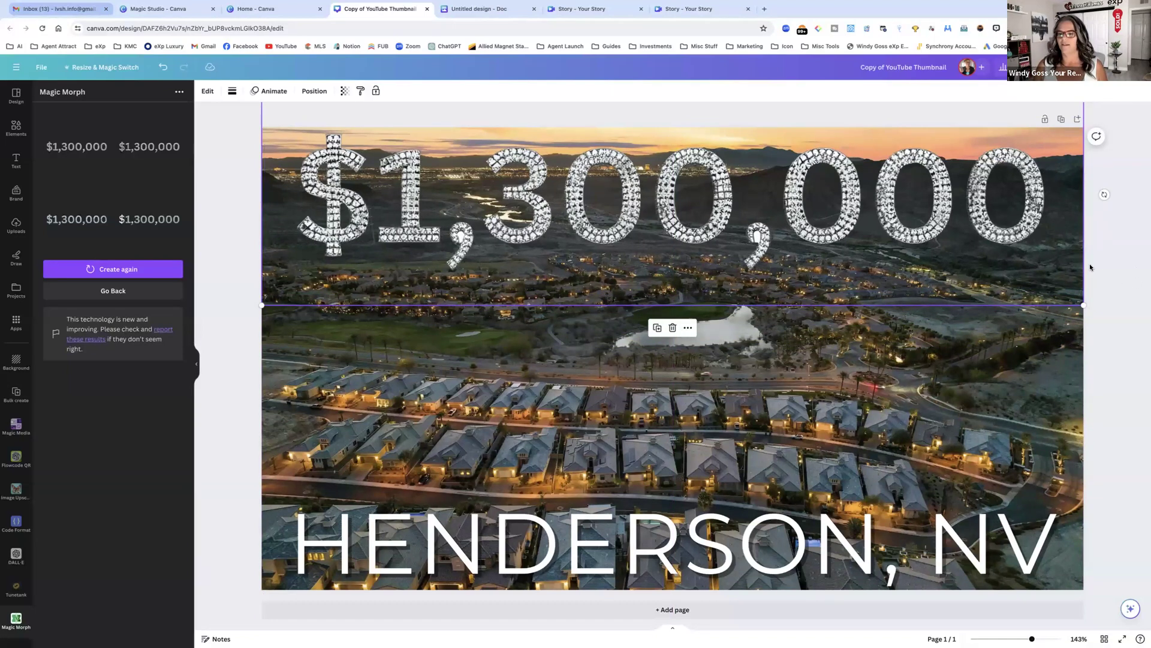
click(1101, 288)
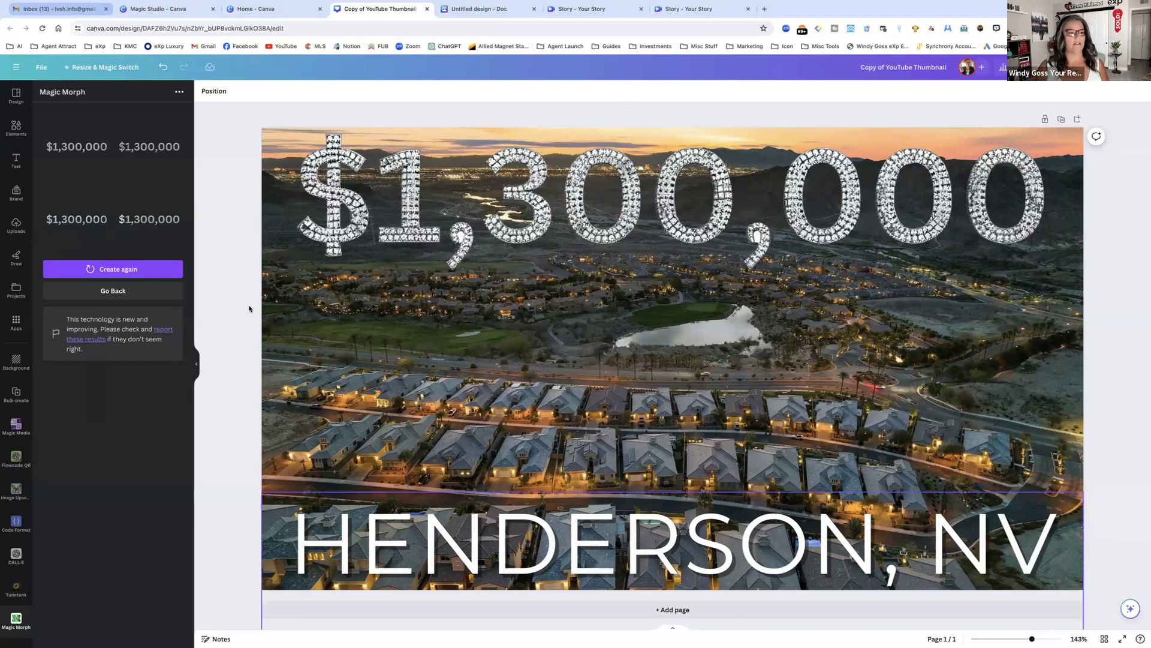
Step: Return to the home page and open the Light Minimalist Motivating Video Reel Instagram Story design from the recent designs
click(16, 66)
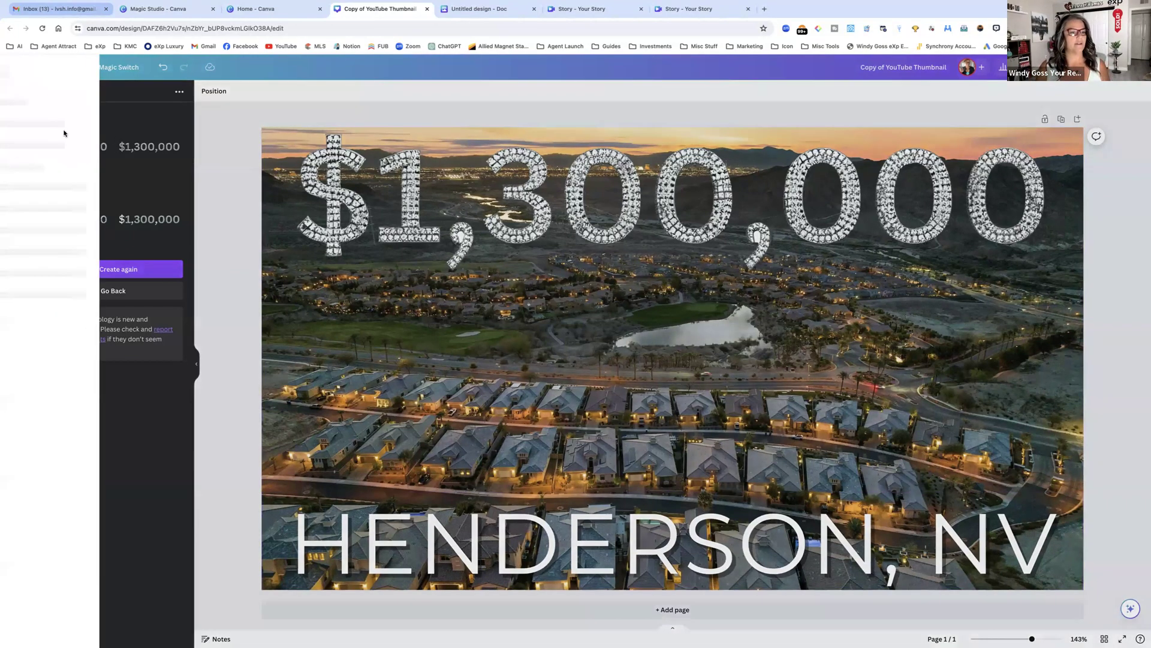
click(37, 119)
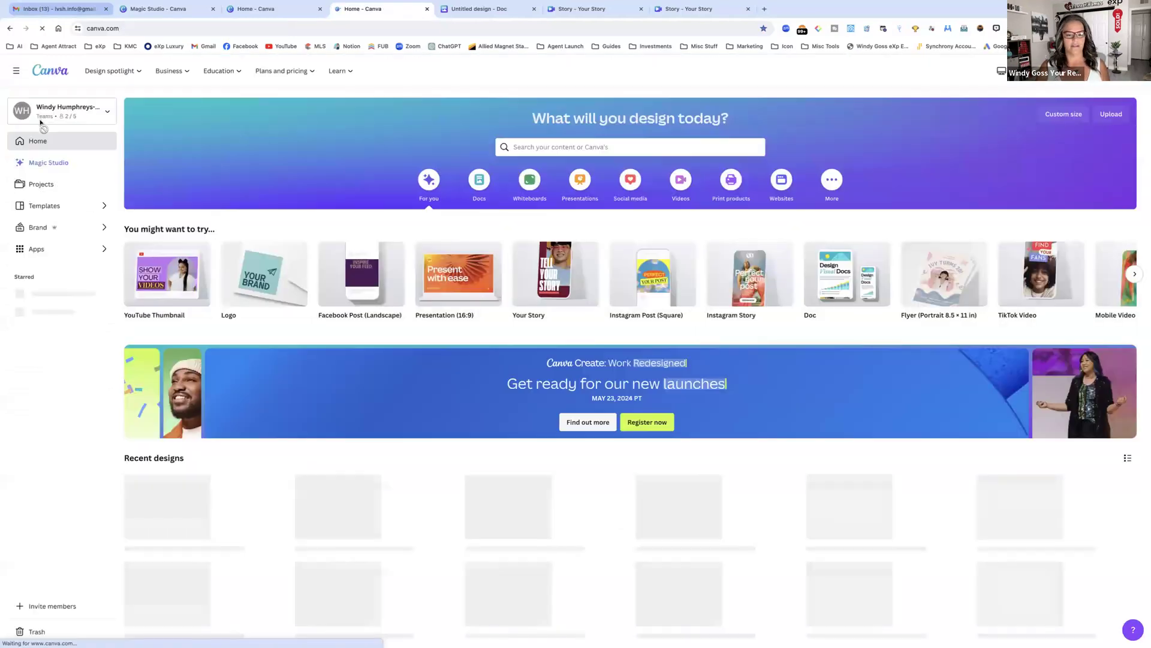
scroll(418, 507, down, 4)
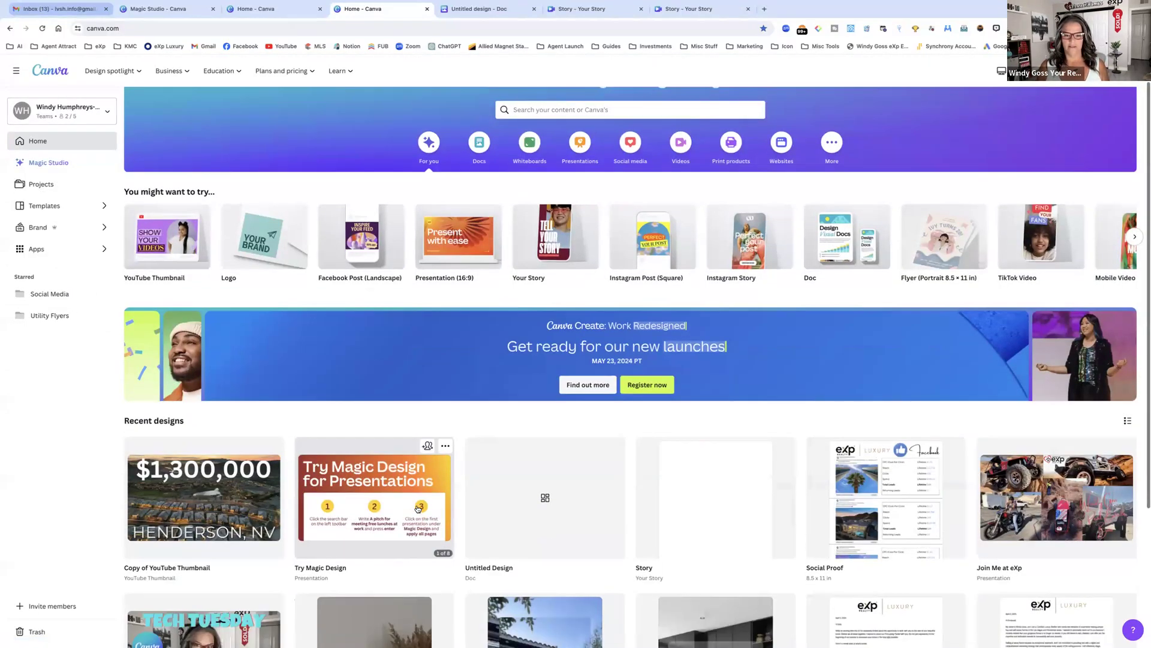
scroll(418, 508, down, 1)
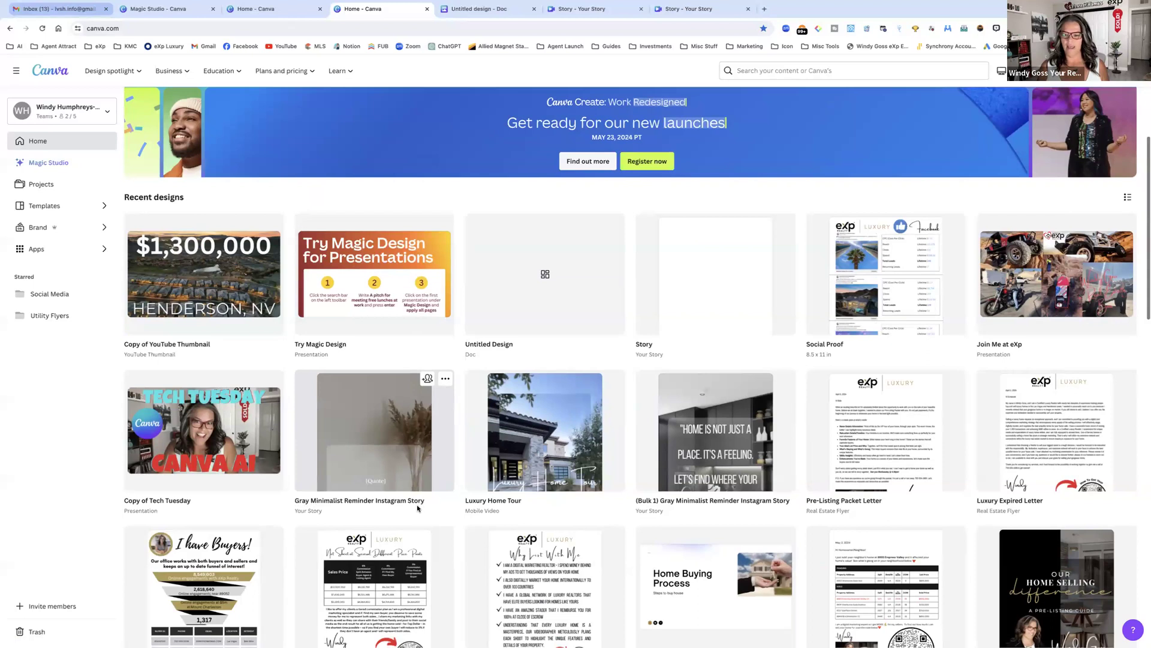
scroll(417, 508, down, 6)
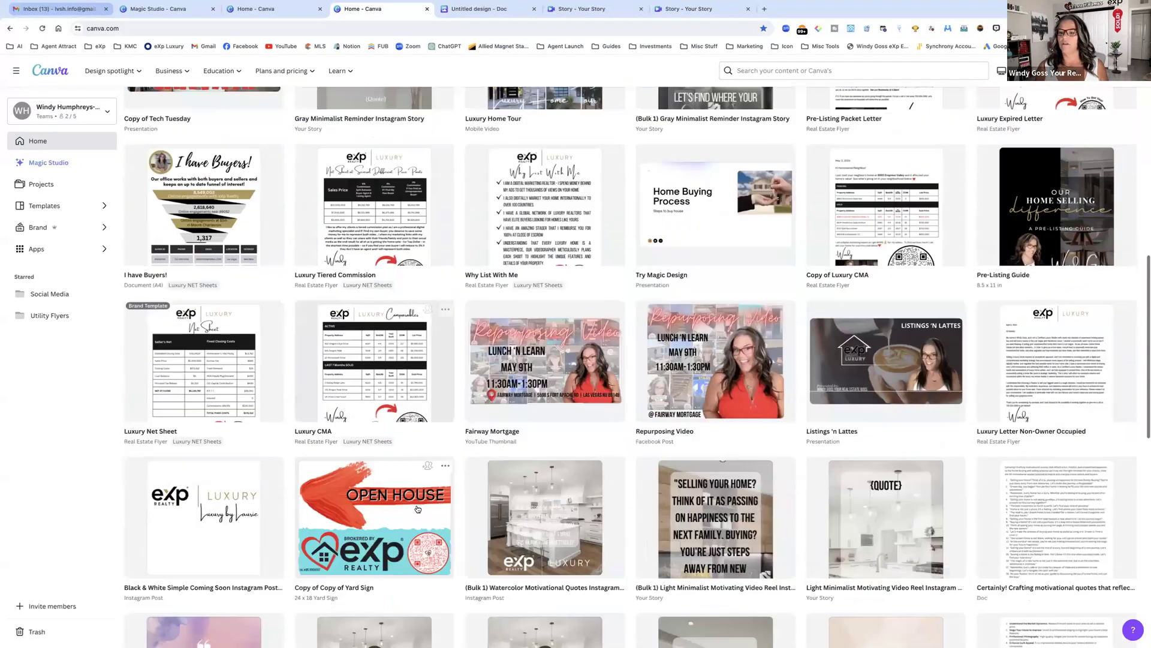
scroll(418, 509, down, 1)
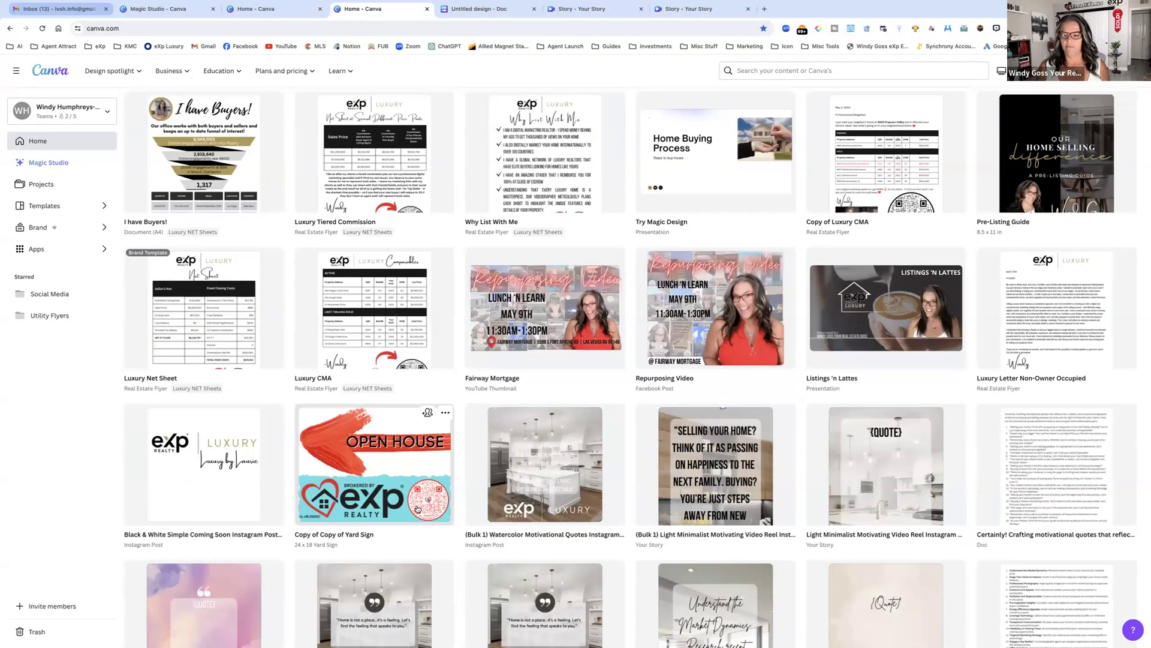
click(917, 494)
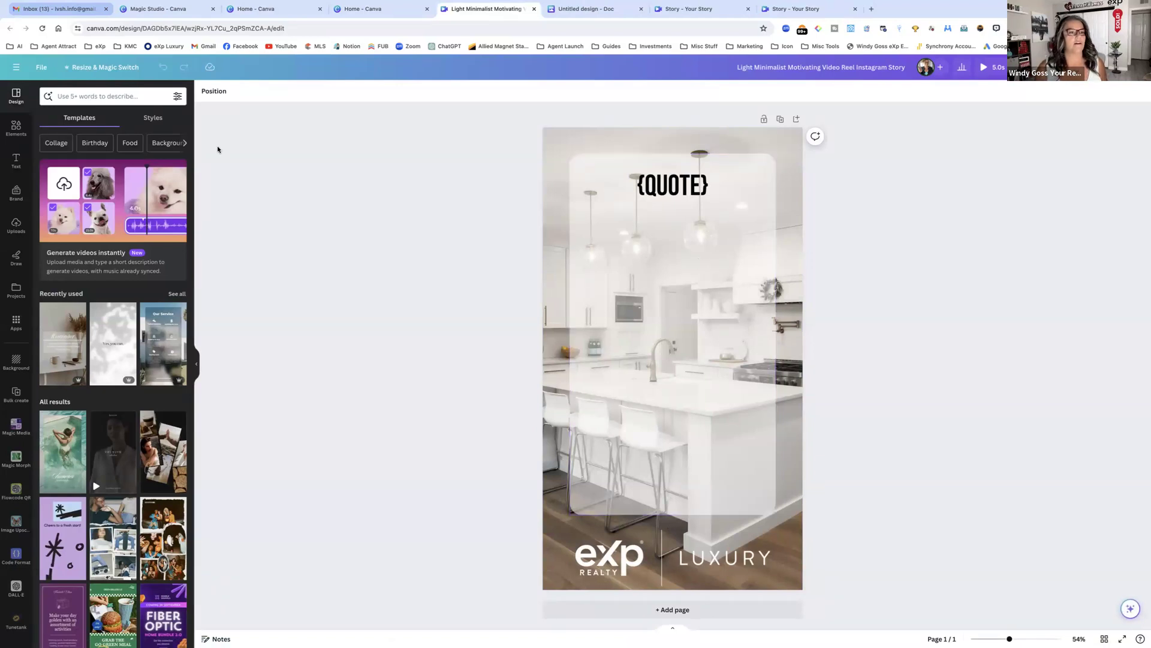
Step: Use Resize & Magic Switch to make an Instagram Post (Square) copy of the quote story, and open the copy
click(106, 68)
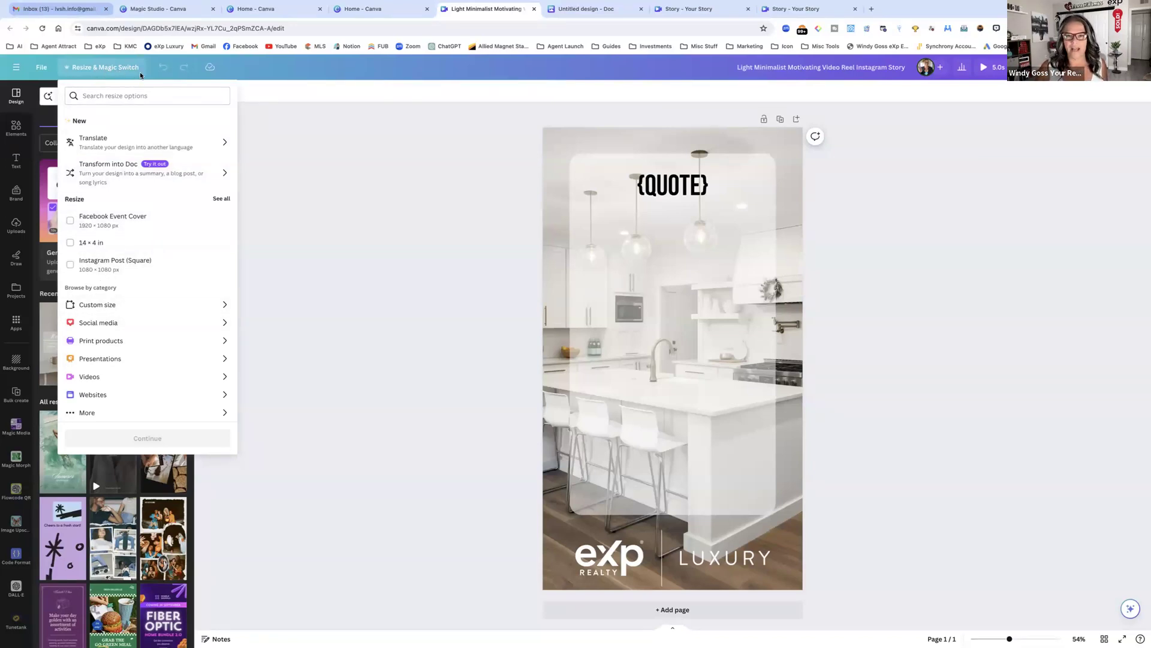
click(187, 327)
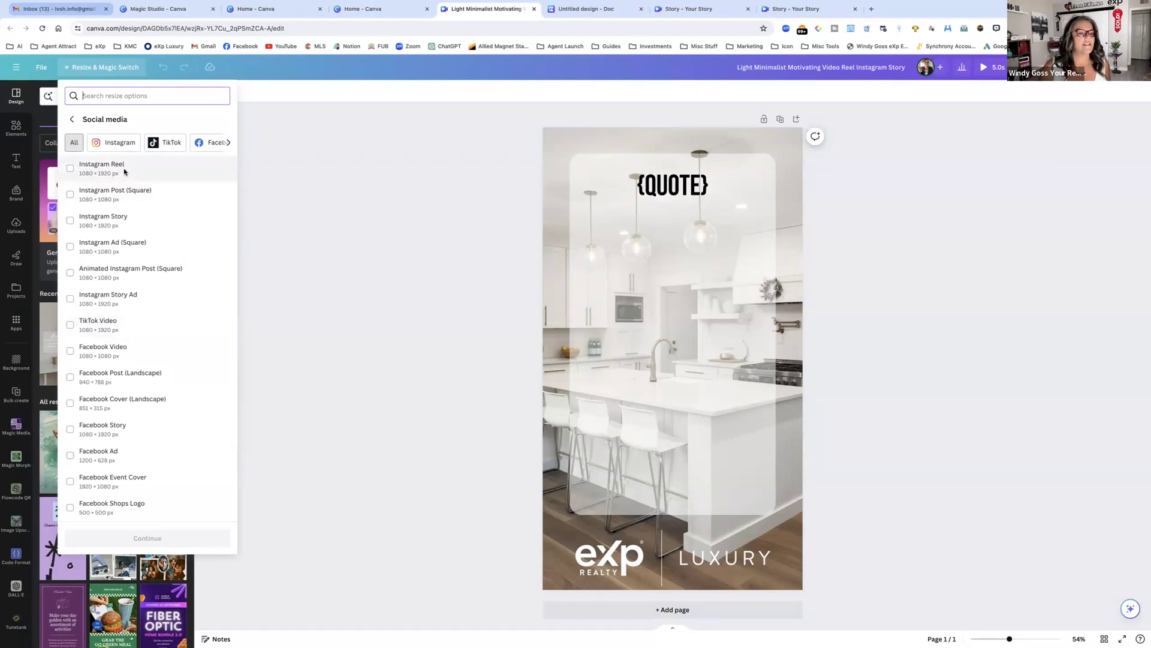
click(120, 200)
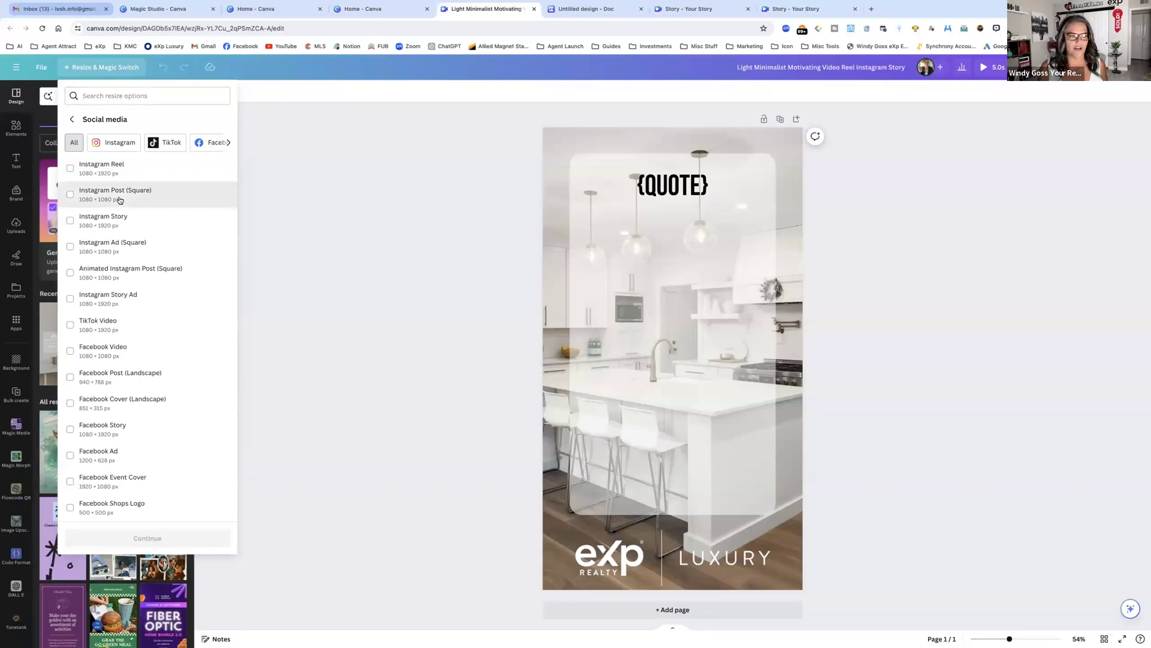
click(164, 543)
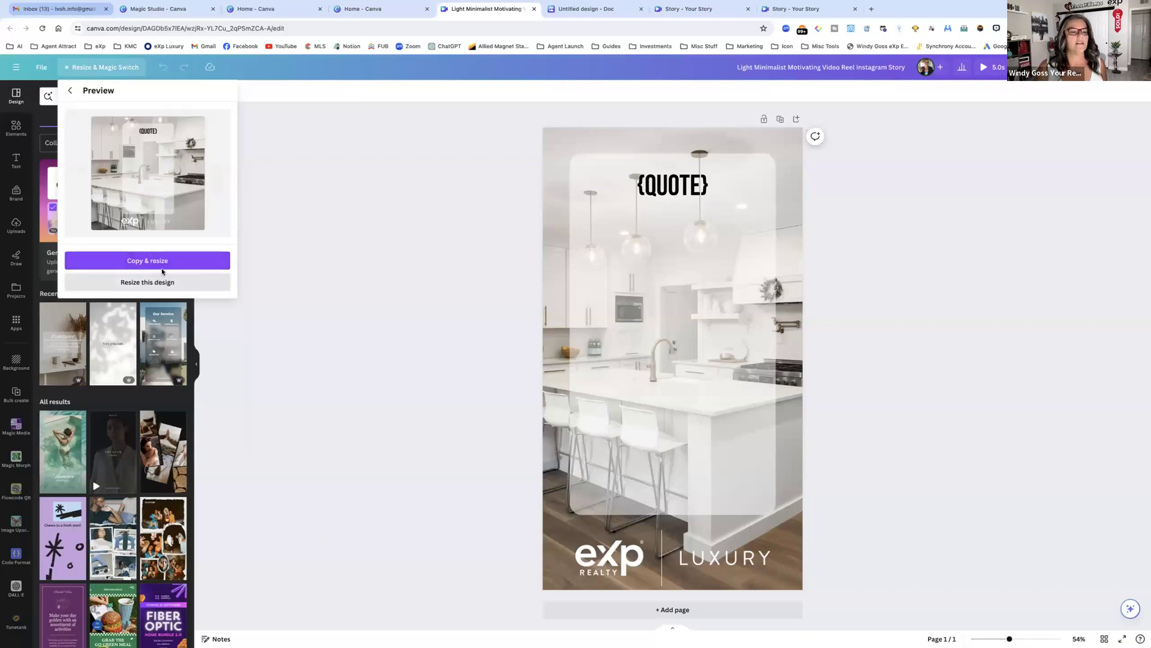
click(165, 259)
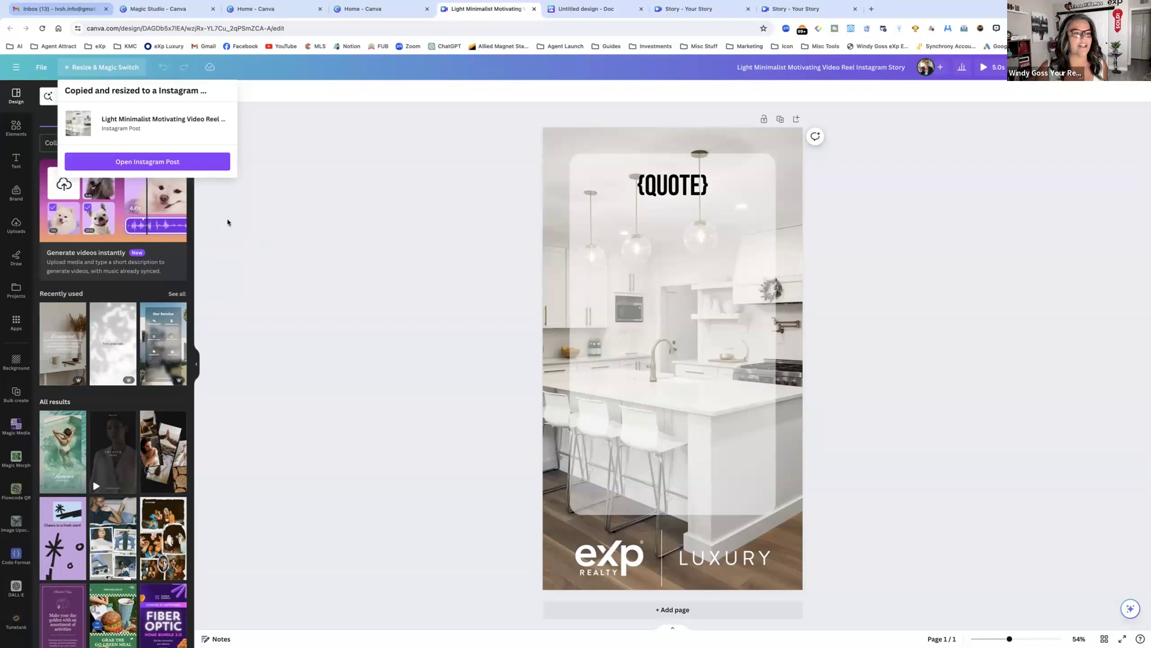
click(210, 168)
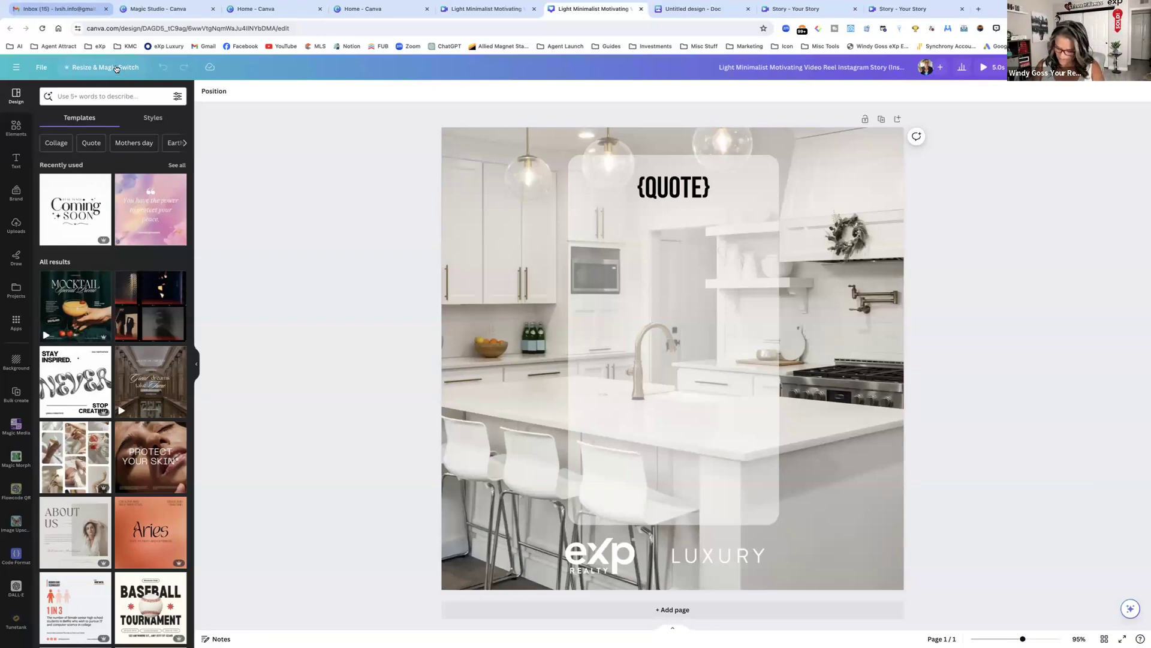
Step: Go to the Magic Studio page and review the AI tools it offers, from Magic Design to the marketplace apps
click(16, 67)
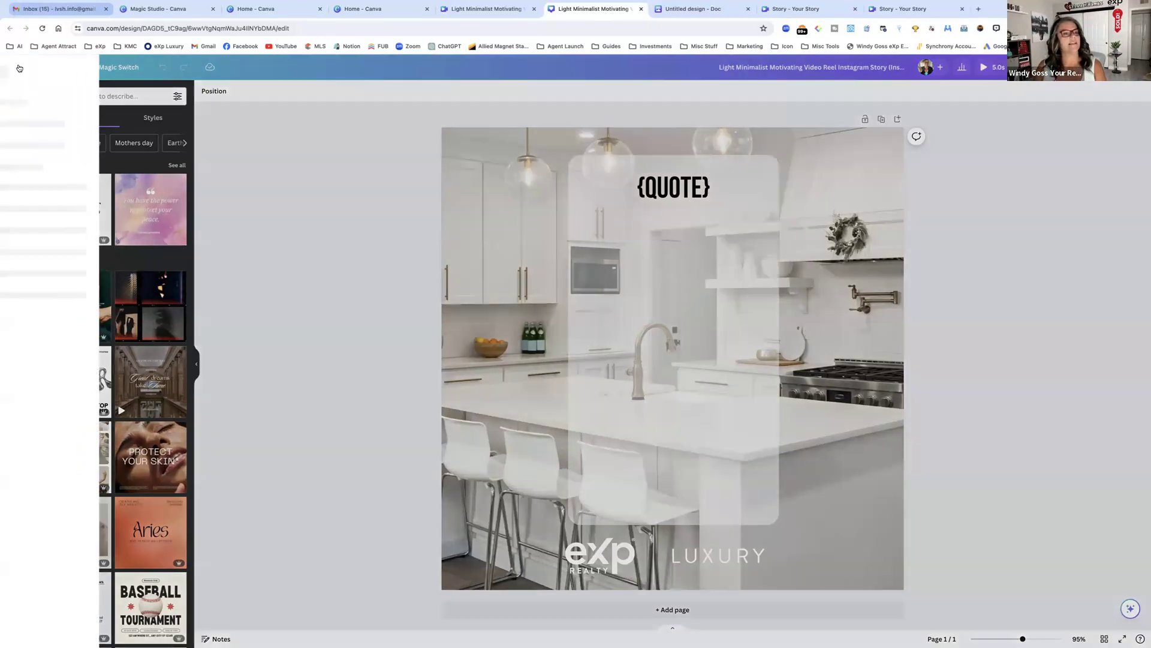
click(41, 117)
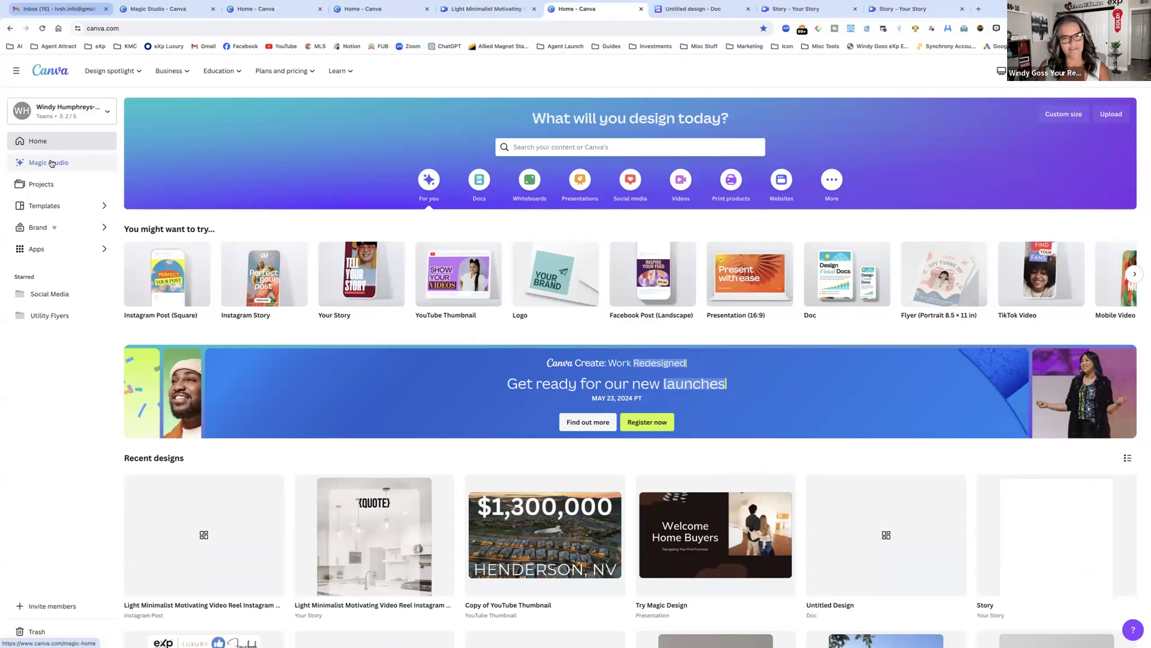
click(52, 163)
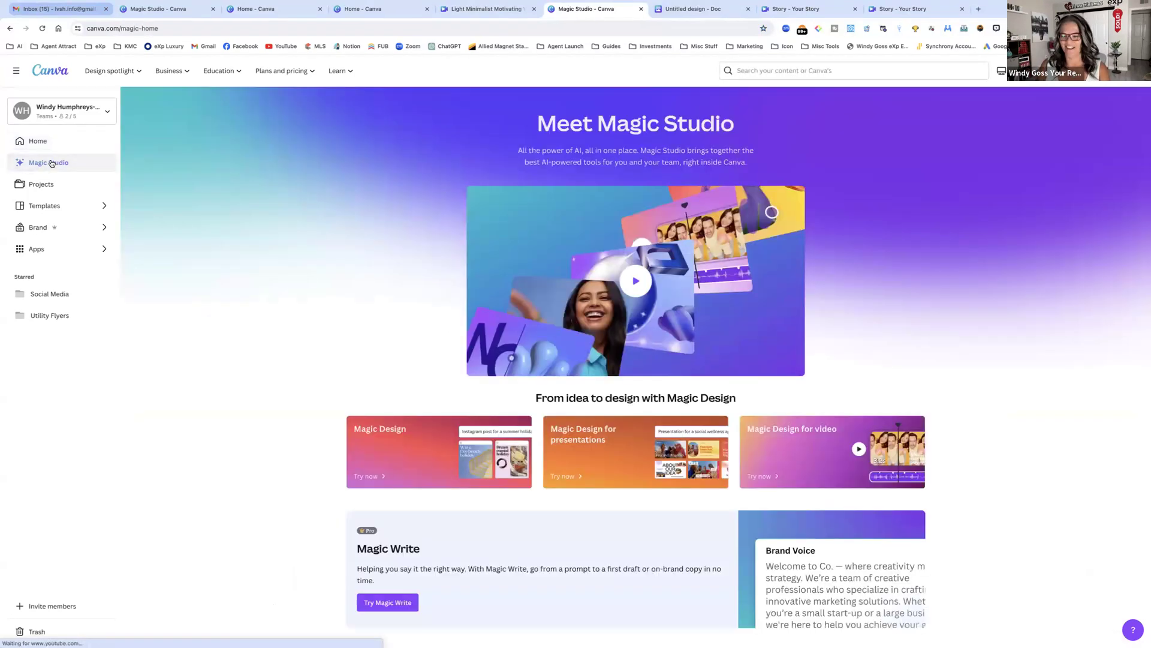
scroll(230, 243, down, 4)
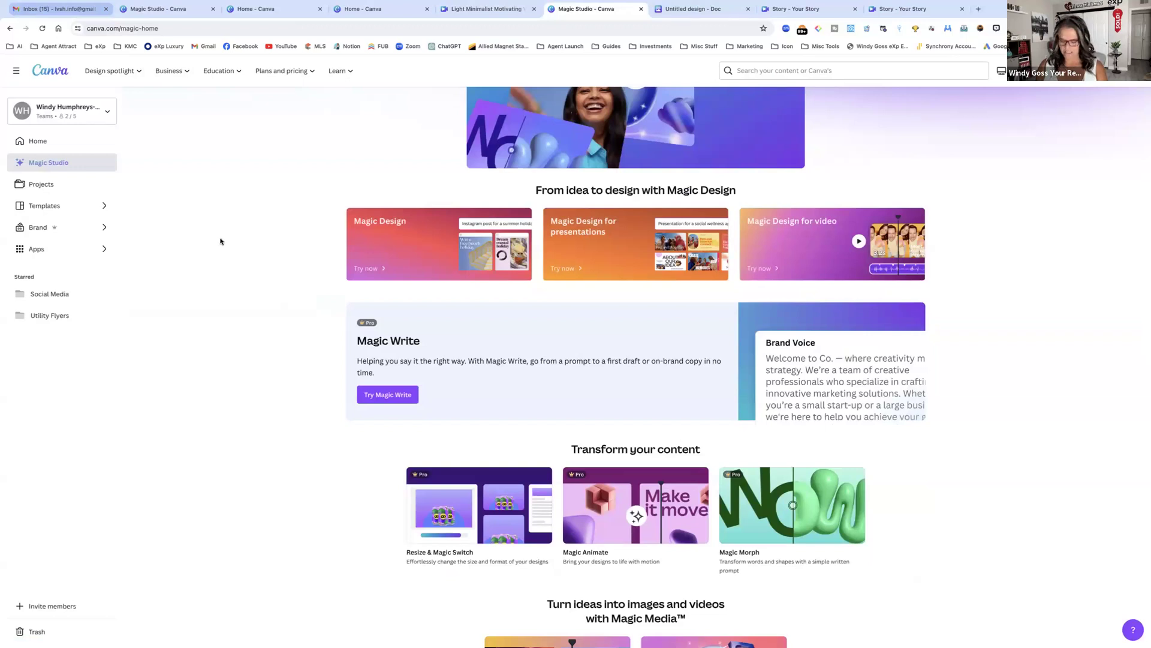
scroll(220, 241, down, 4)
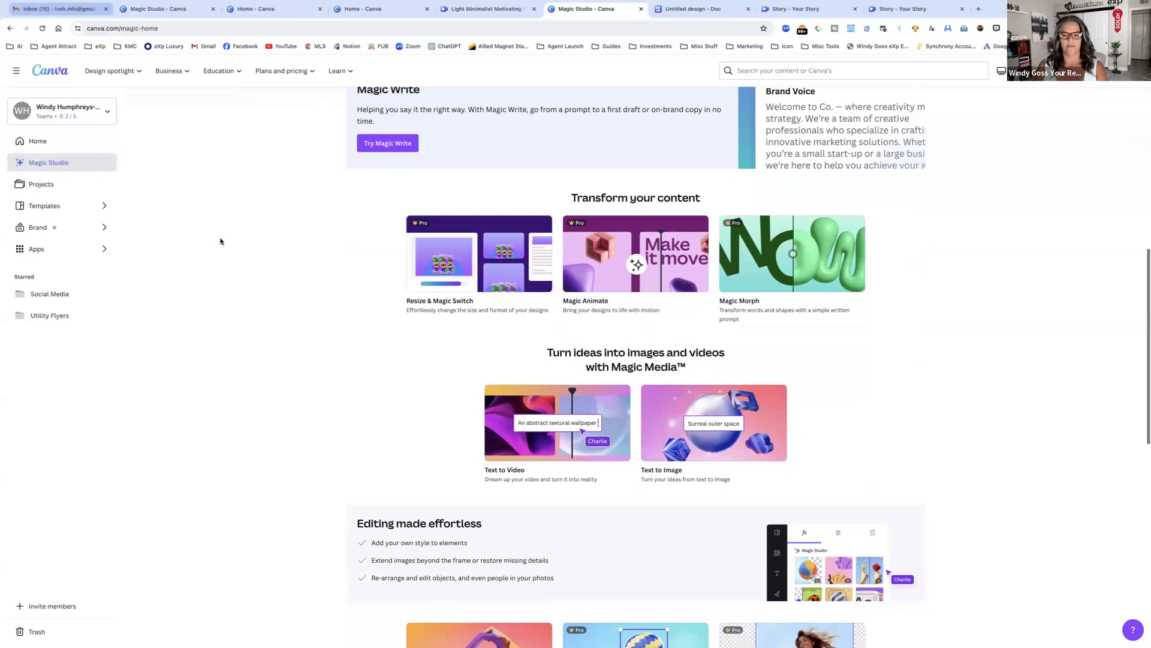
scroll(220, 241, down, 3)
scroll(220, 241, down, 5)
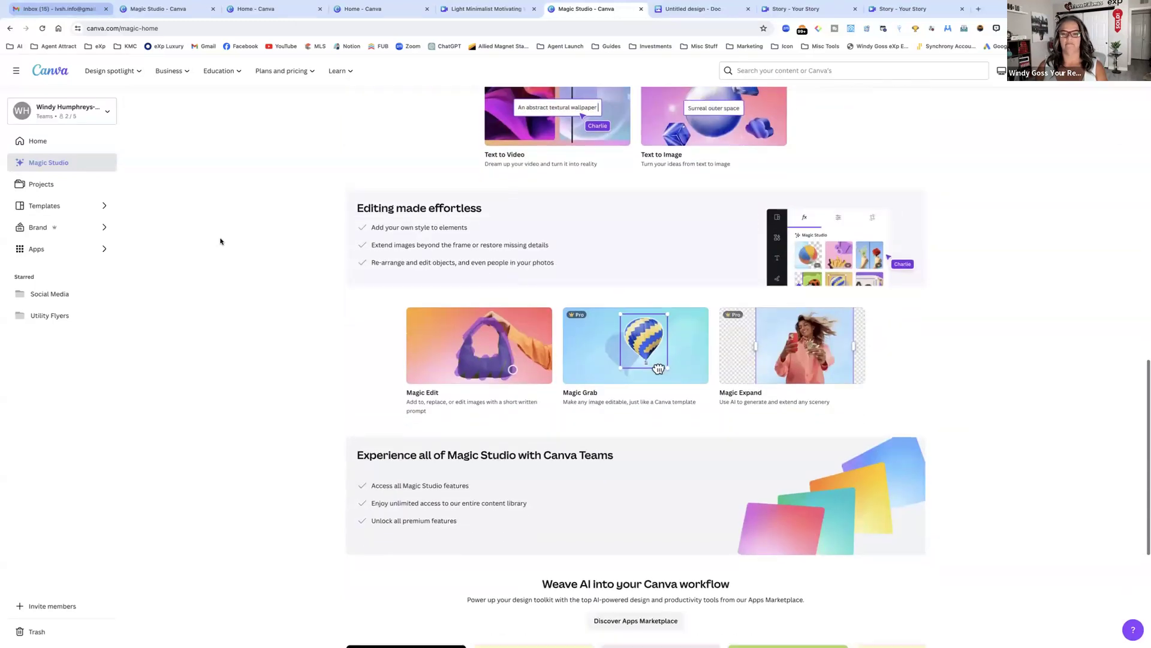
scroll(220, 242, down, 2)
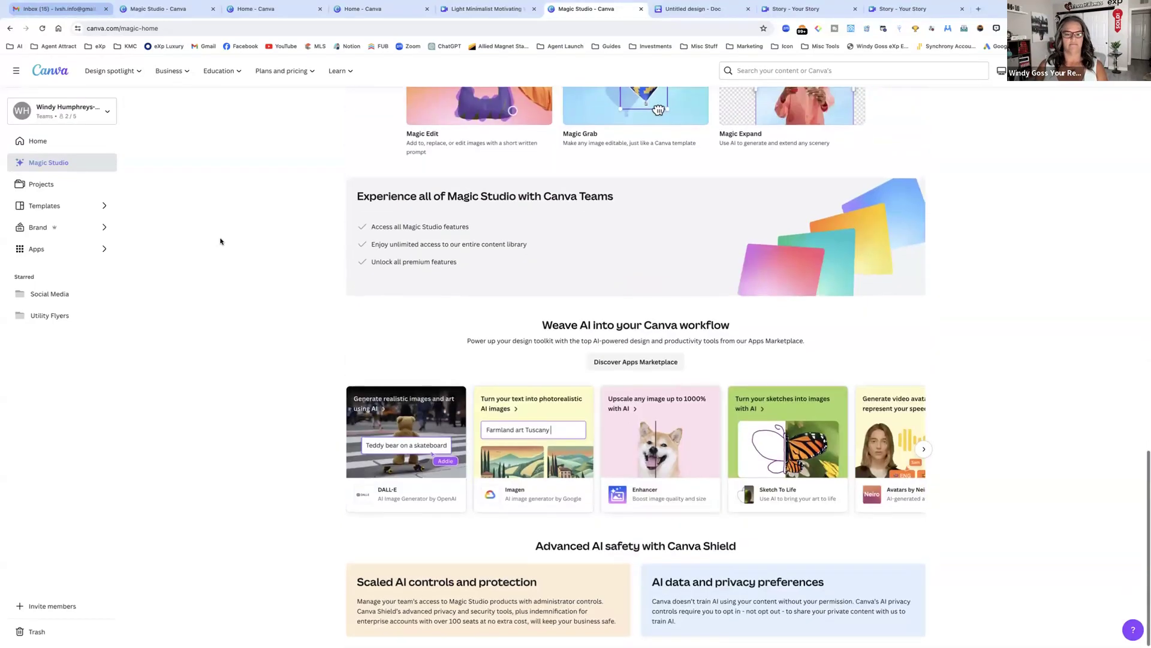
scroll(220, 241, up, 15)
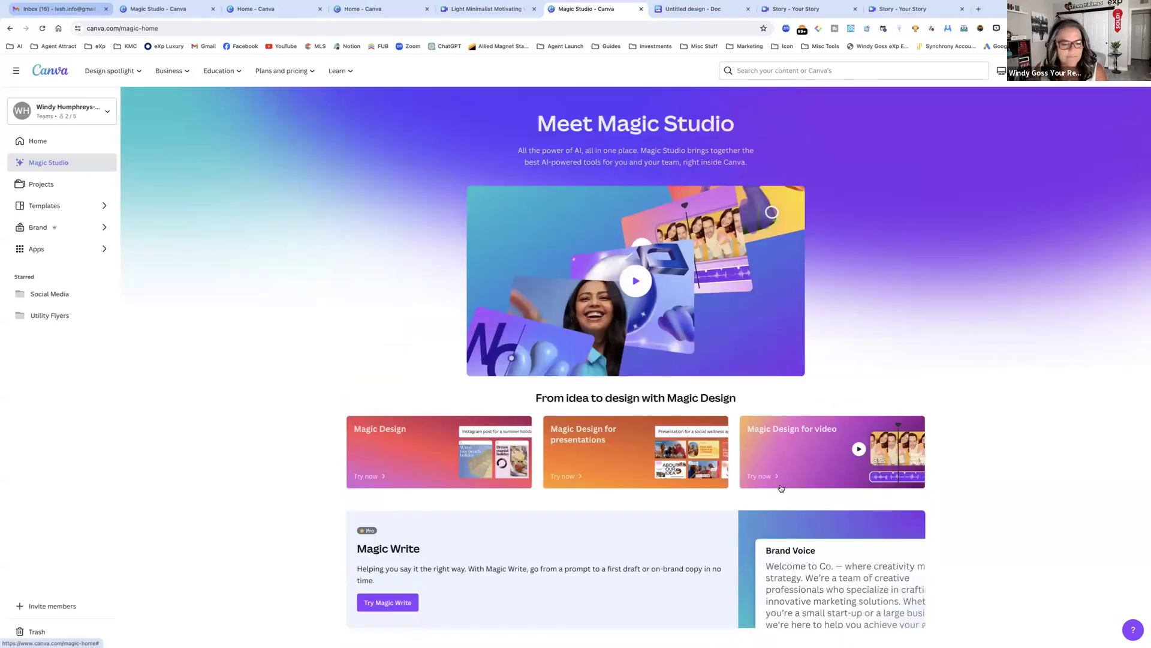
scroll(780, 486, down, 1)
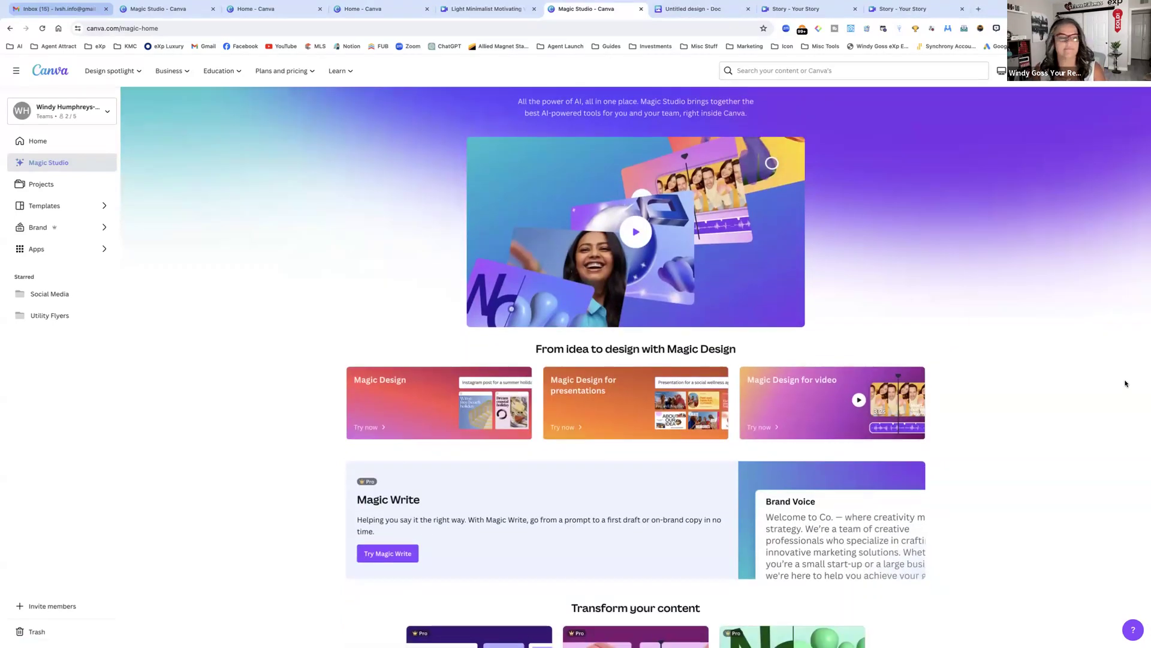
Step: Find the Magic Media app by searching the app directory for "media" and choose to use it in a new design
click(39, 141)
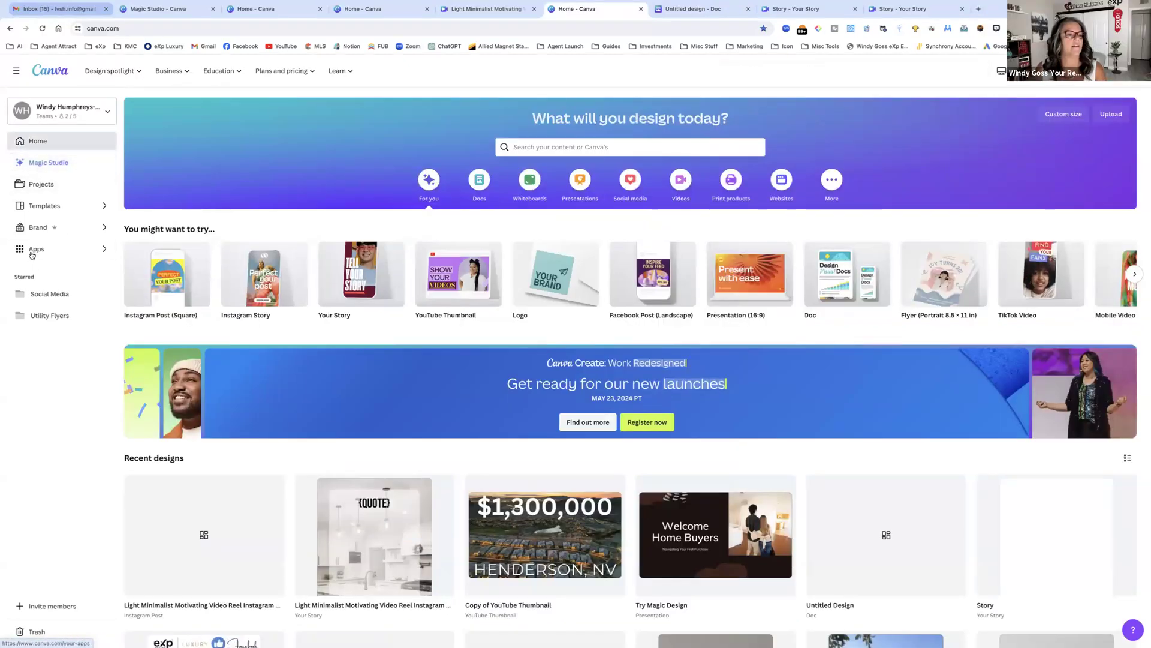
click(36, 248)
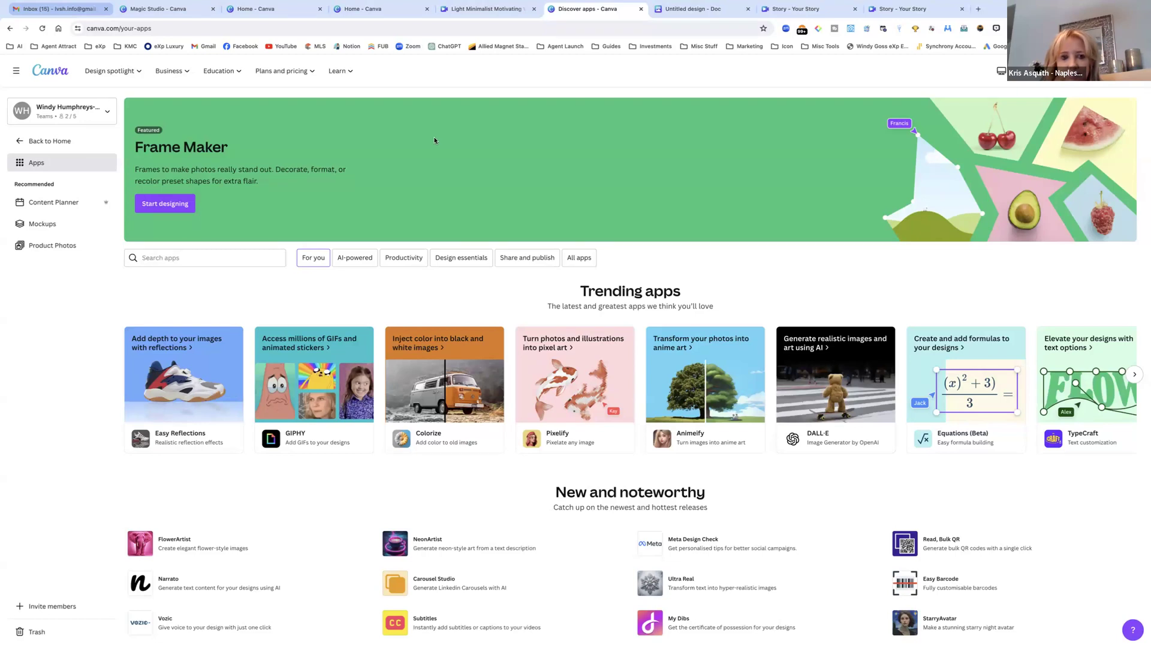
click(192, 257)
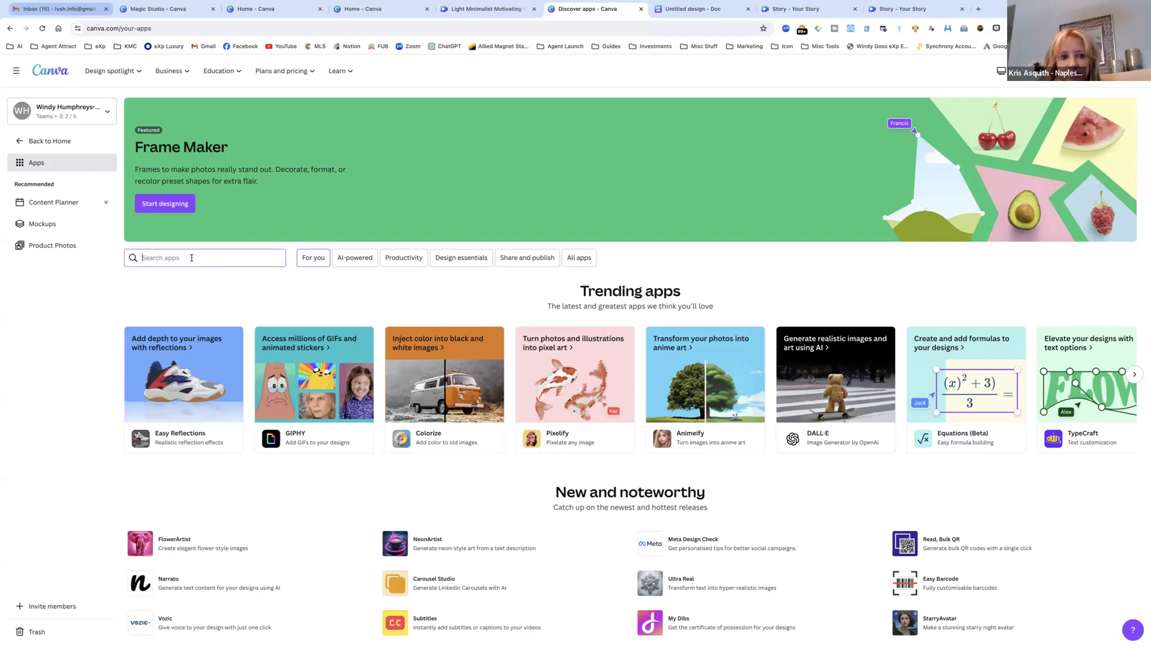
text(media)
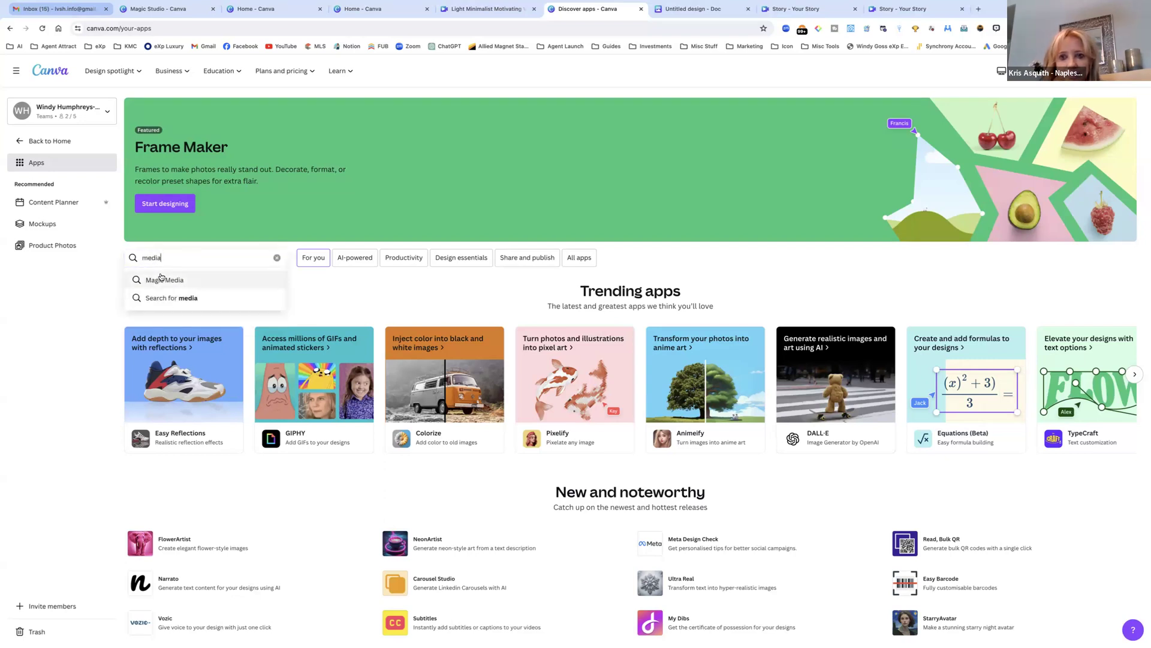
click(165, 279)
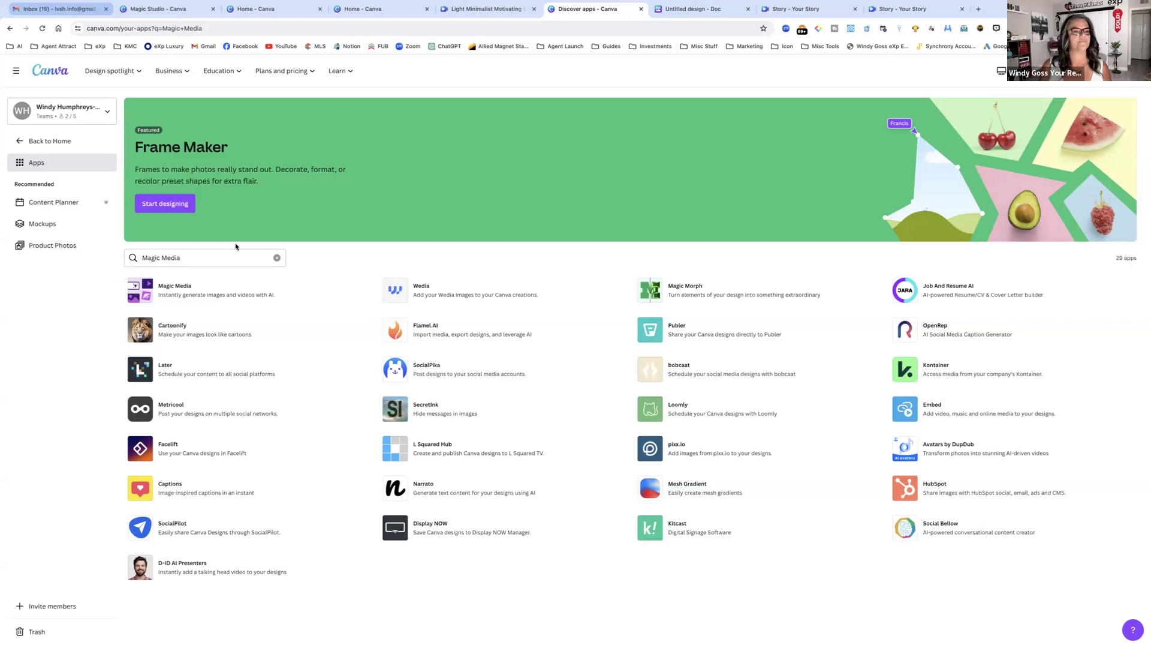
click(275, 276)
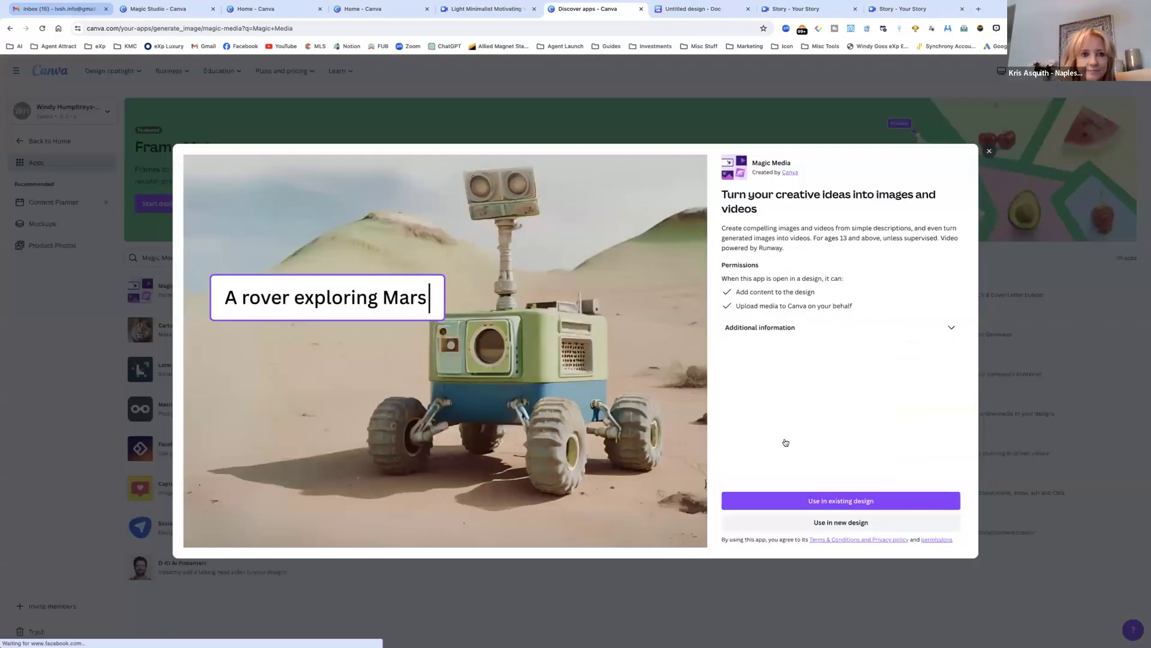
click(871, 501)
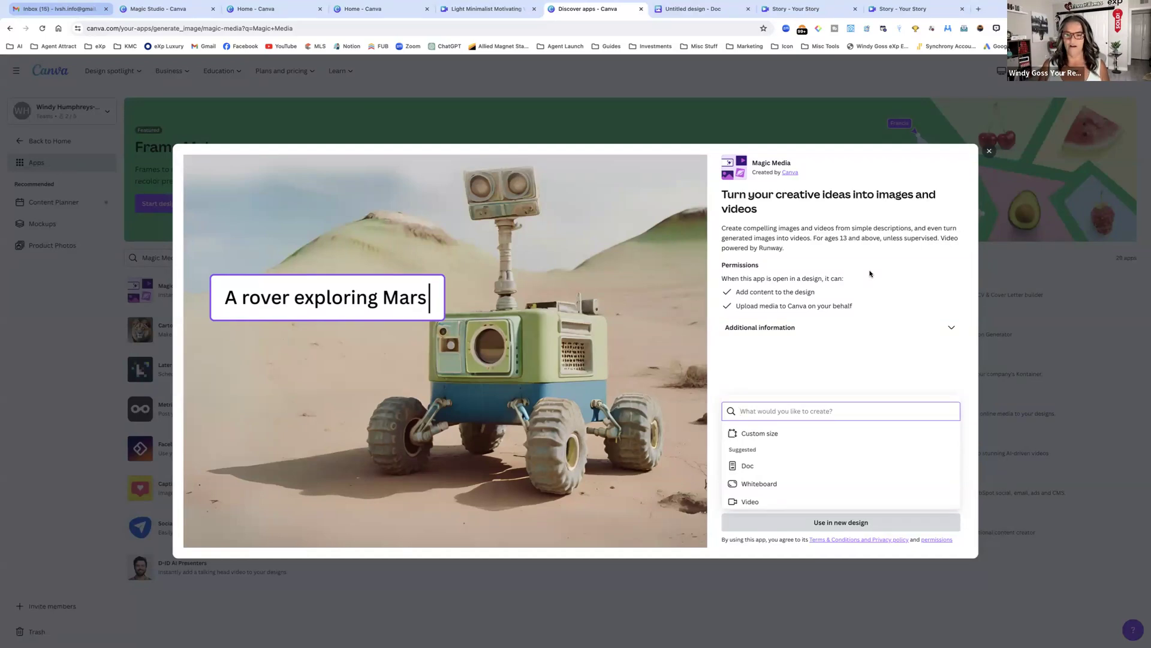
text(Create a luxury)
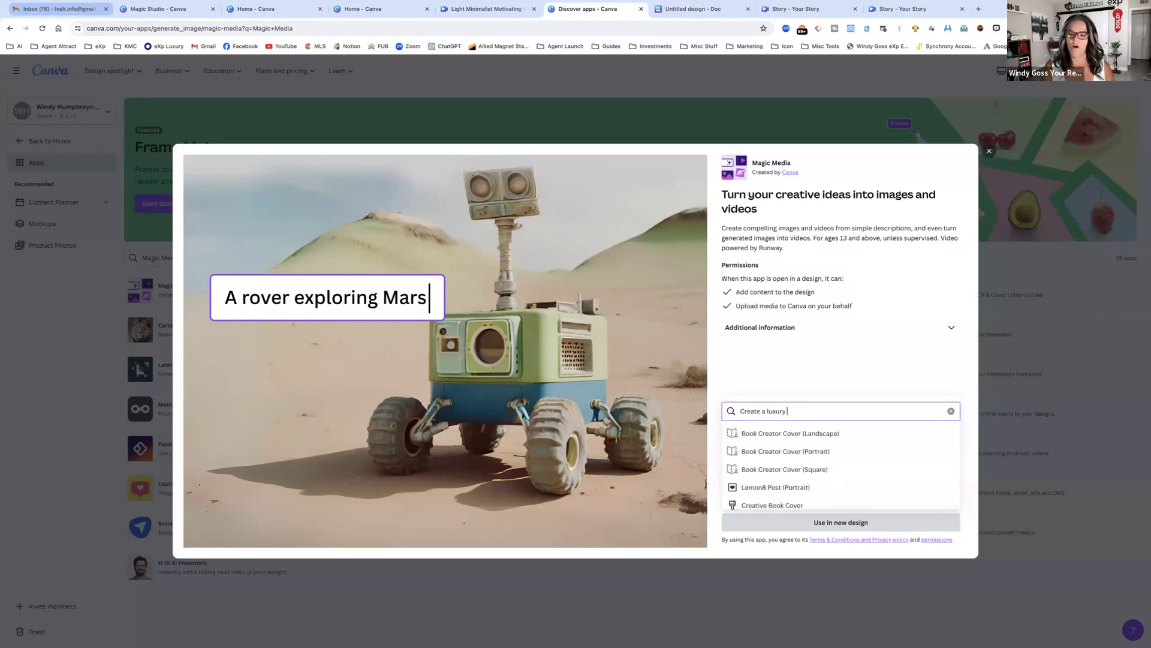
key(BackSpace)
key(BackSpace)
key(BackSpace)
key(BackSpace)
key(BackSpace)
key(BackSpace)
key(BackSpace)
key(BackSpace)
key(BackSpace)
key(BackSpace)
key(BackSpace)
key(BackSpace)
key(BackSpace)
key(BackSpace)
key(BackSpace)
key(BackSpace)
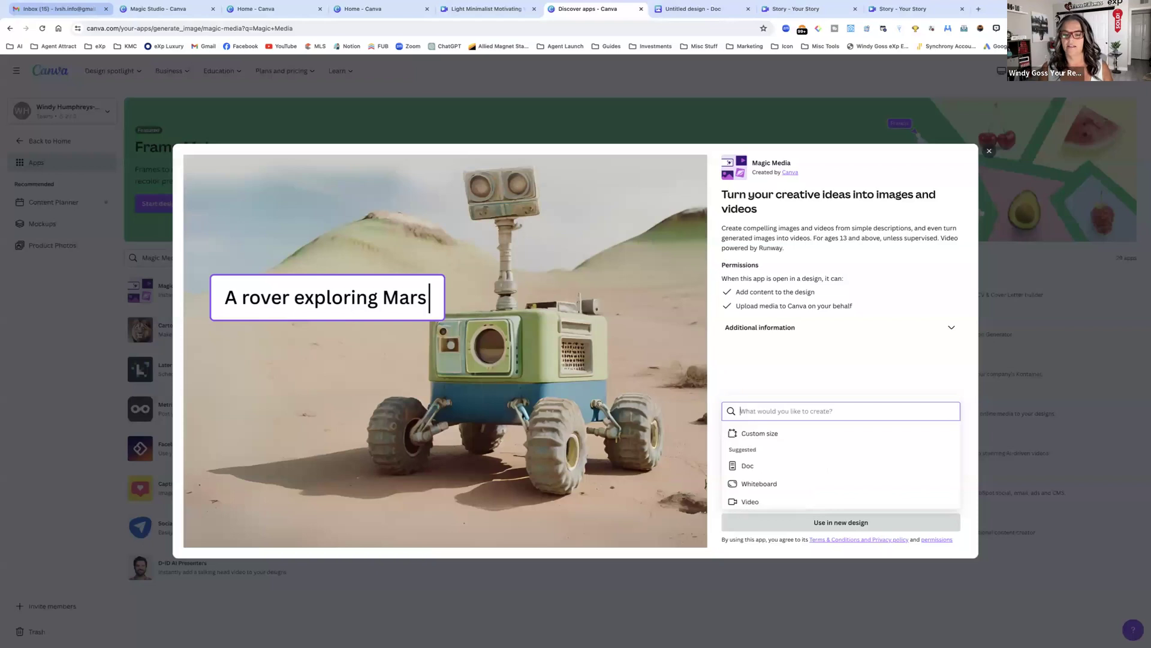
Step: Use Magic Media in a new Instagram Post (Square) to generate images from "Create a luxury home with the las vegas strip view in the background"
scroll(839, 423, down, 3)
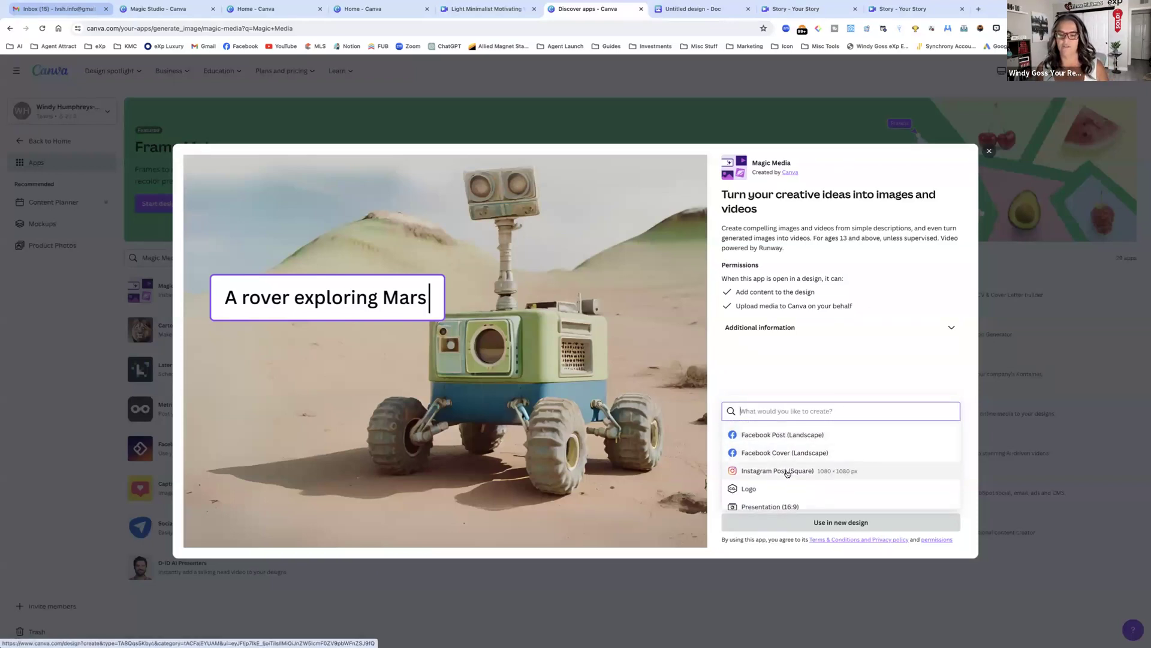
click(786, 469)
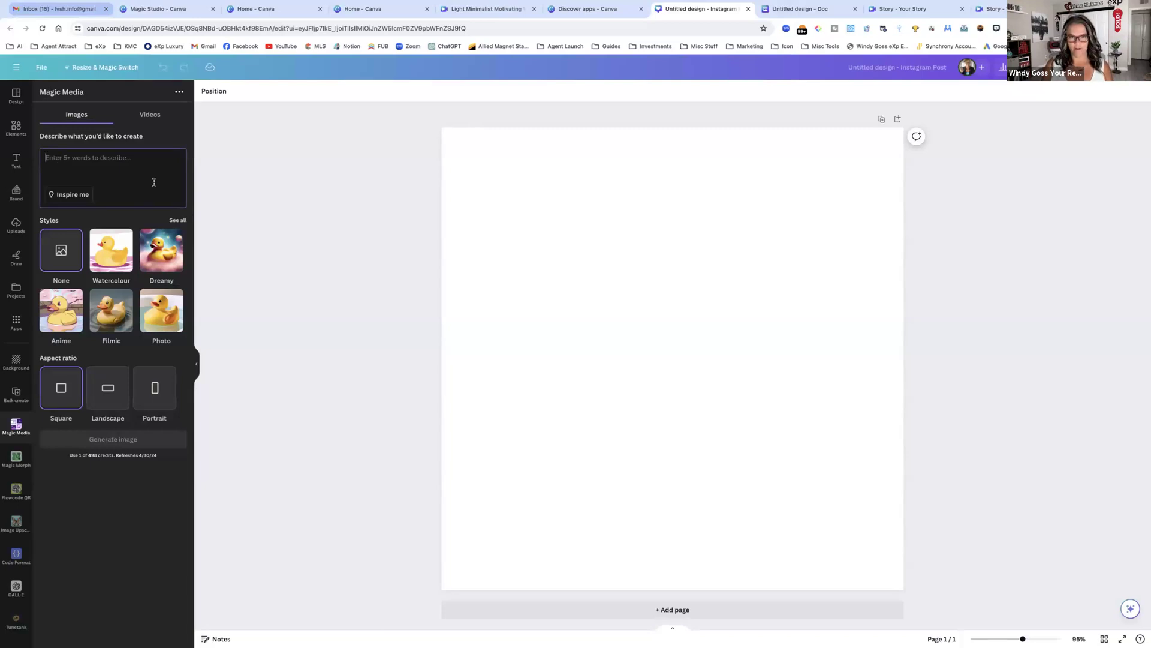
text(Create)
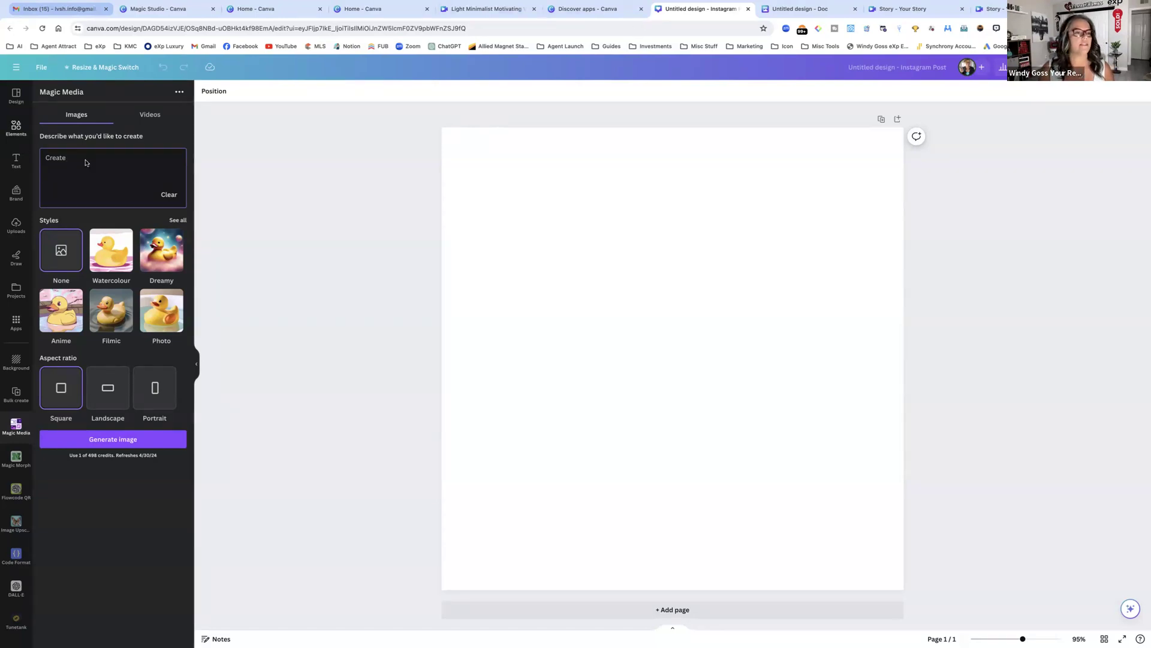
text(a luxury home with t)
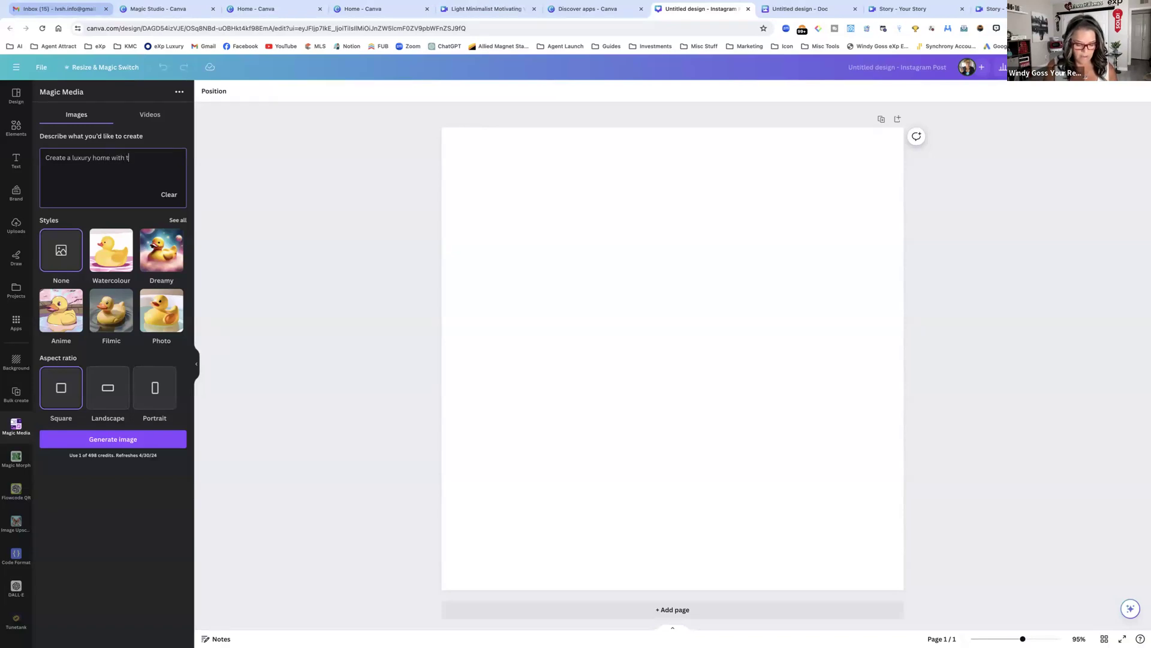
text(he las vega)
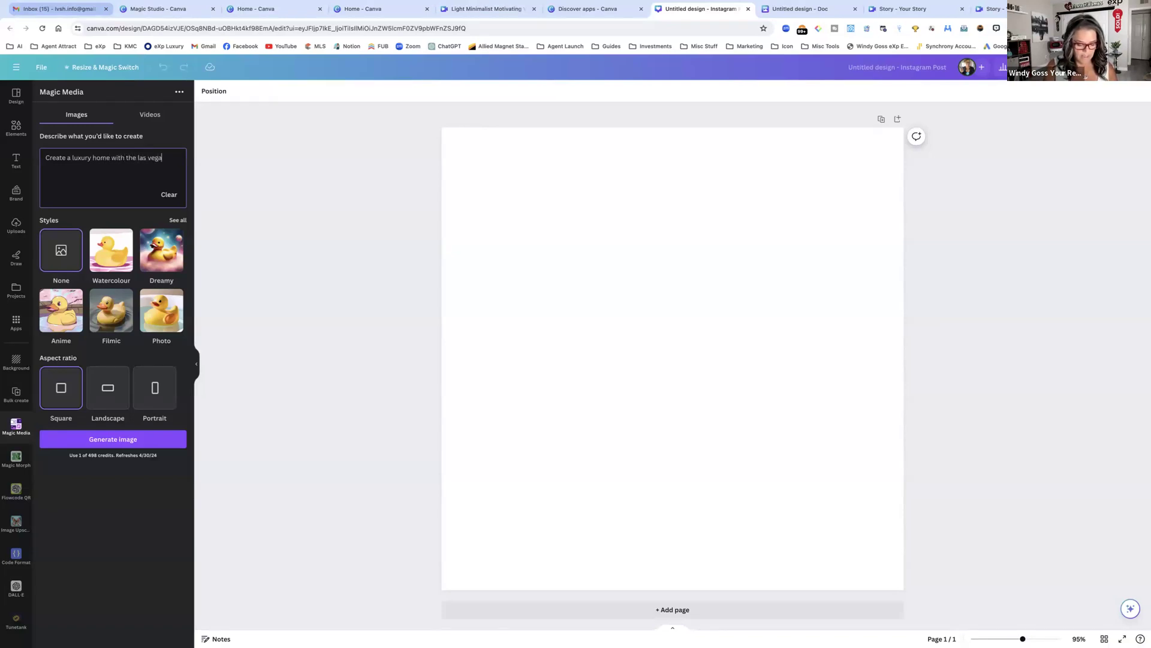
text(s strip view in the background)
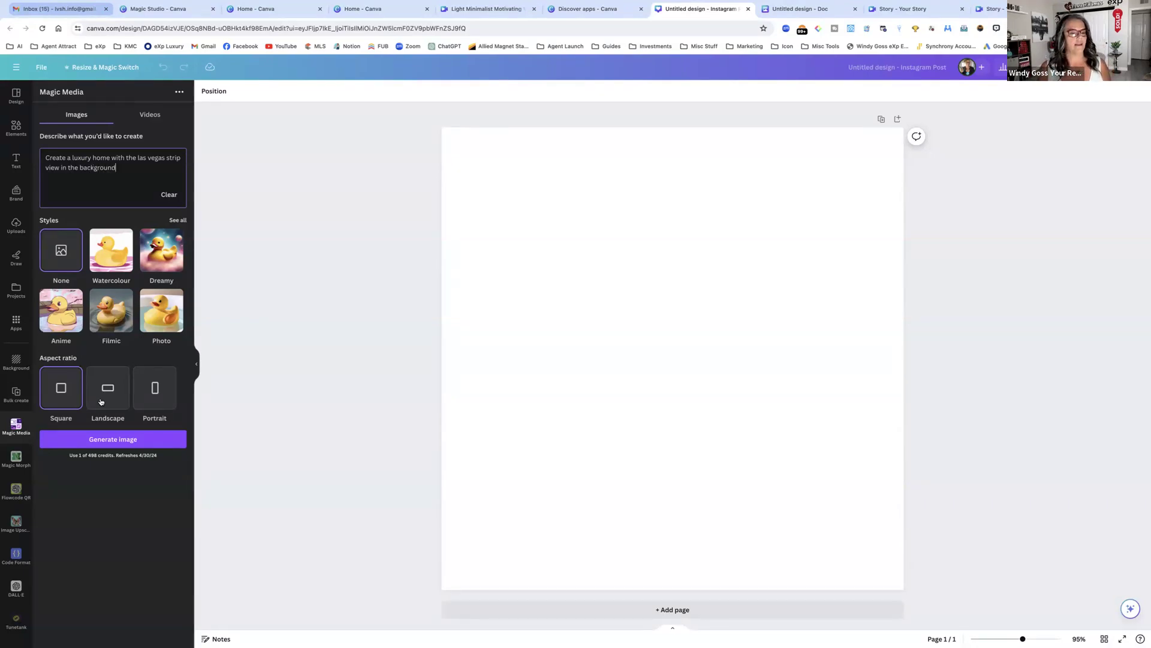
click(117, 441)
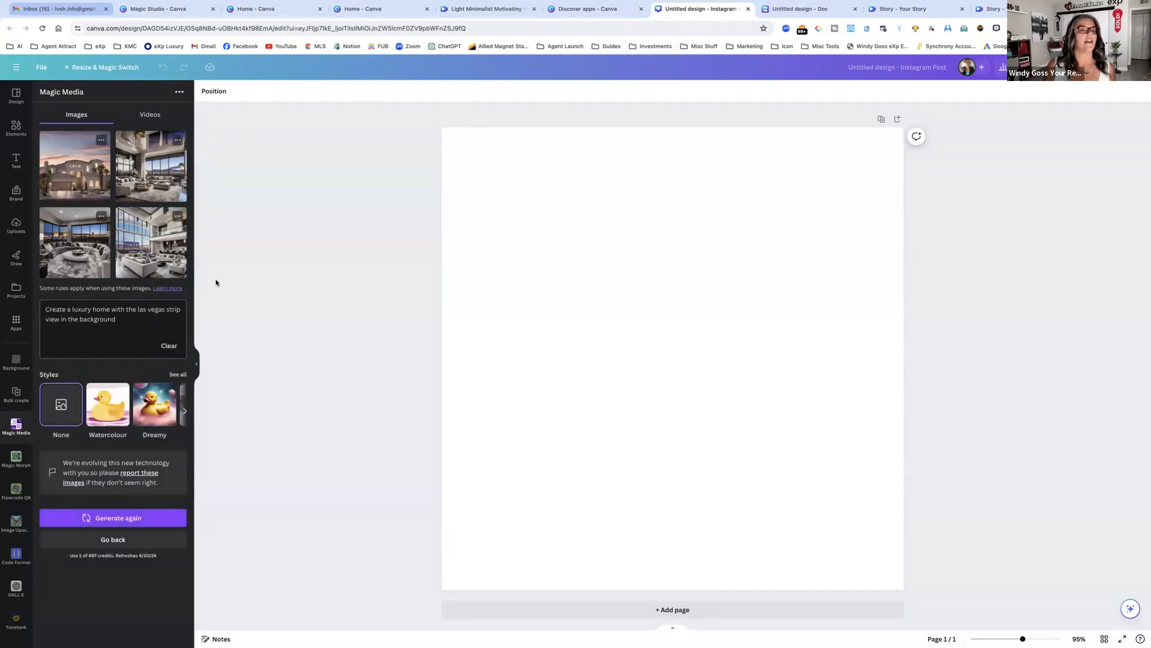
Step: Try the generated two-storey living room image in the page's upper-left corner, and delete it
click(159, 259)
drag(566, 331, 485, 250)
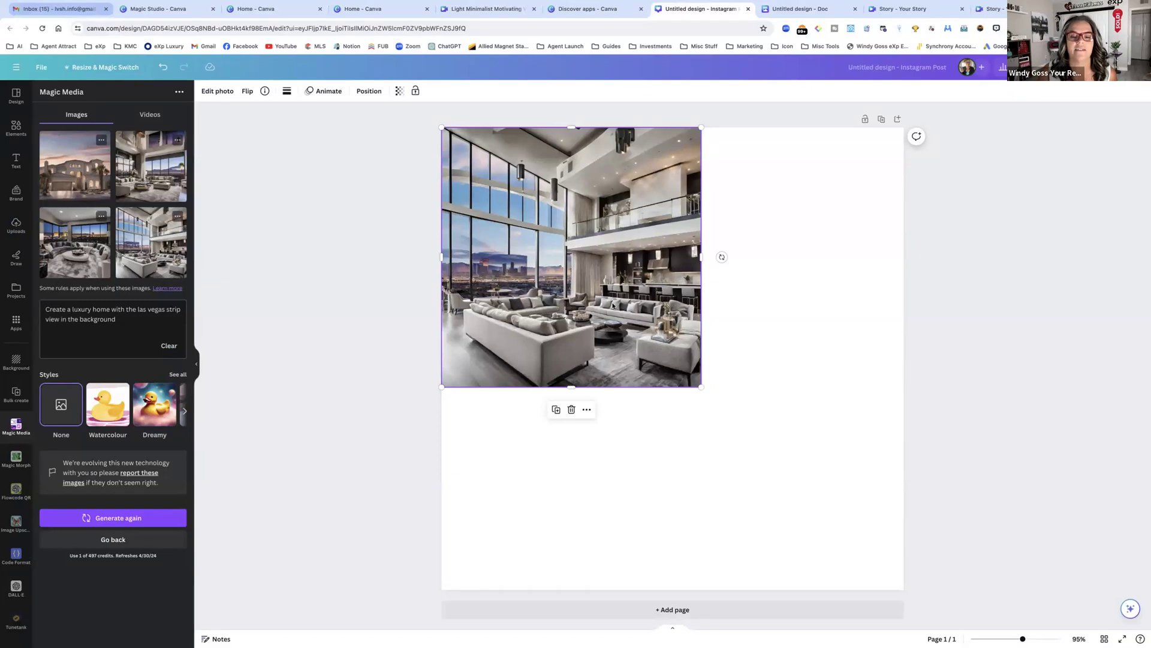
click(571, 409)
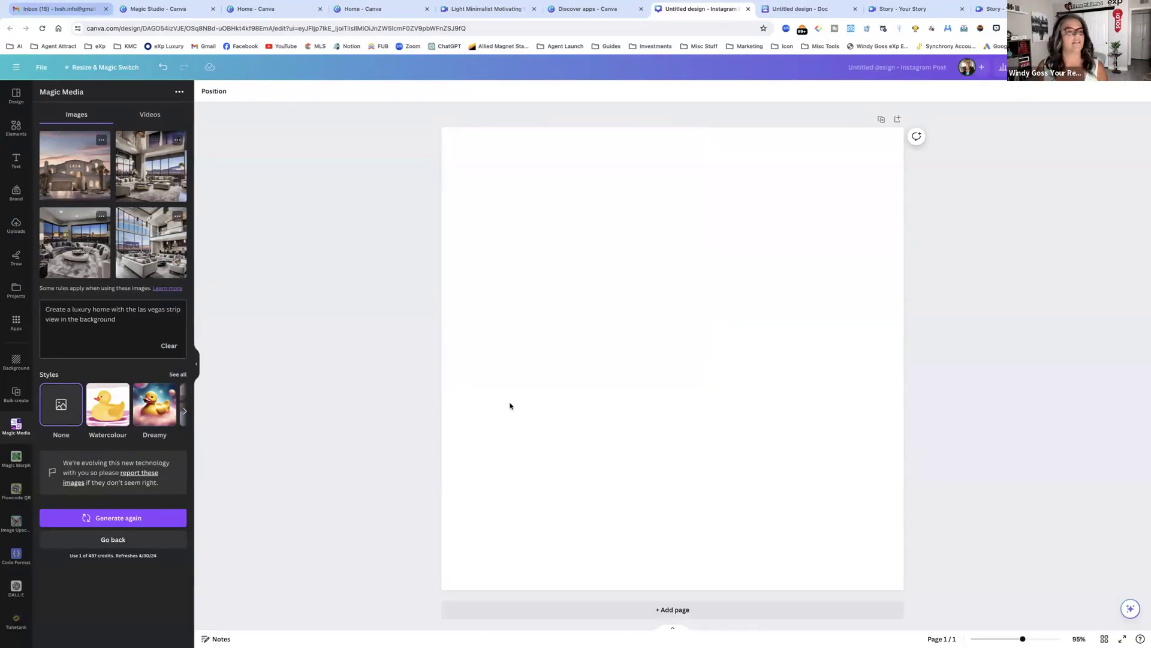
Step: Add the generated living room image with the curved sofa and enlarge it to fill the page
key(ctrl+z)
drag(664, 338, 563, 238)
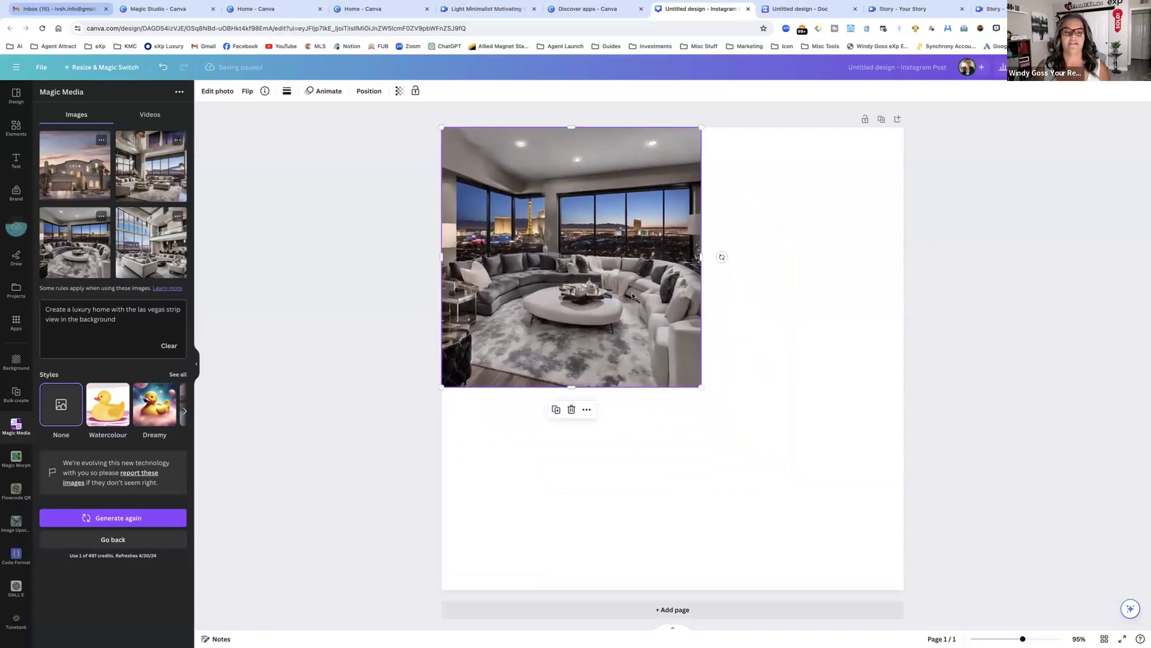
drag(700, 387, 912, 579)
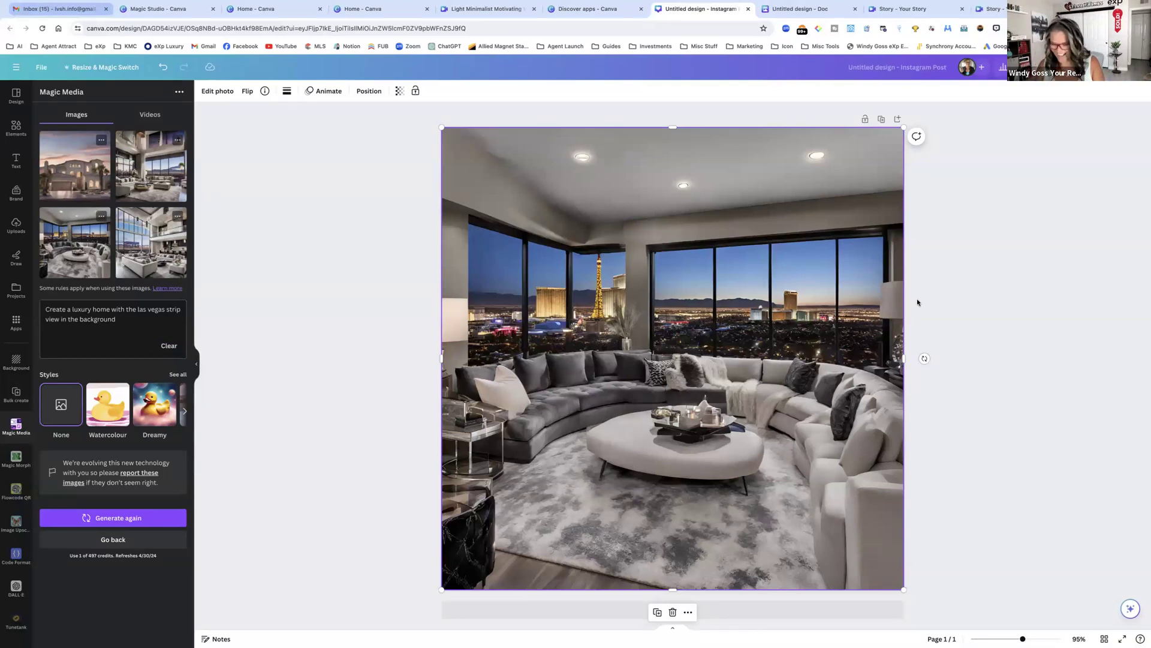
Step: Generate a new set of images, and fill the page with the indoor pool image and with the glass-table living room image in turn
click(121, 519)
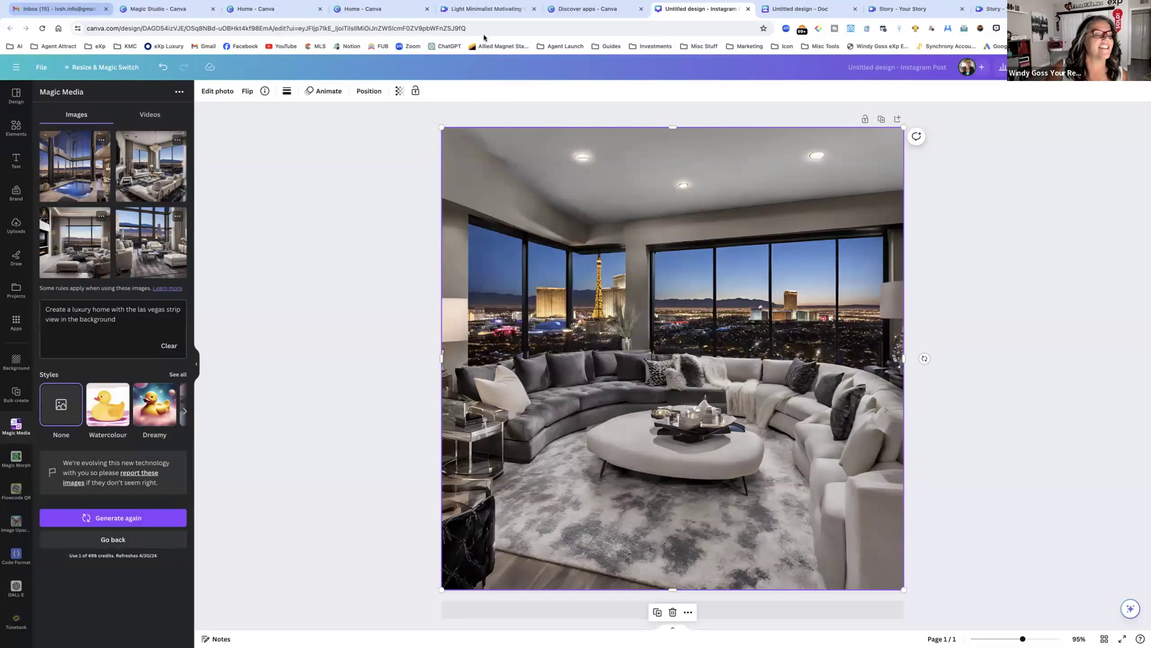
drag(56, 163, 441, 188)
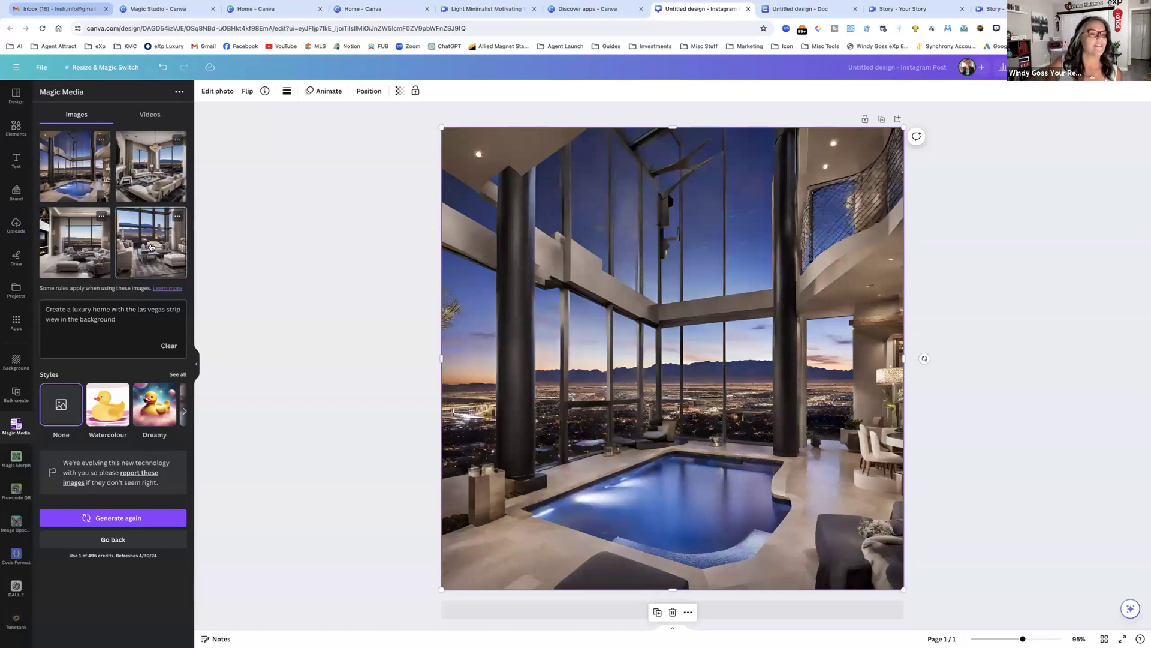
drag(151, 243, 454, 240)
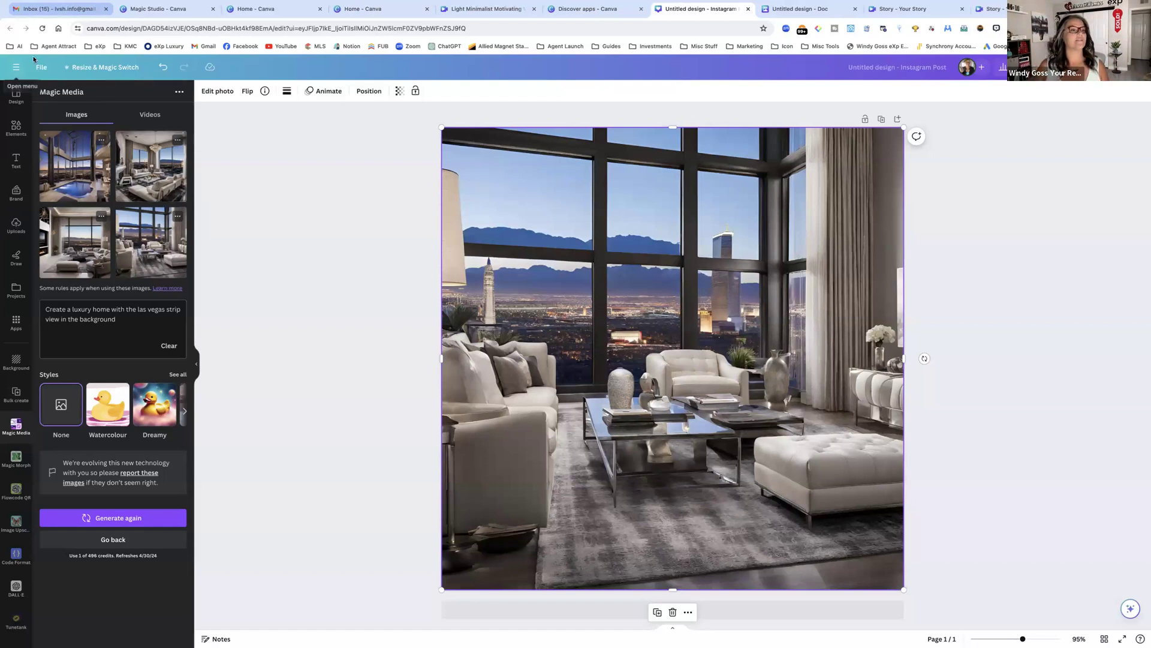
Step: Return to the home page and reopen the untitled Instagram Post from the recent designs
click(18, 68)
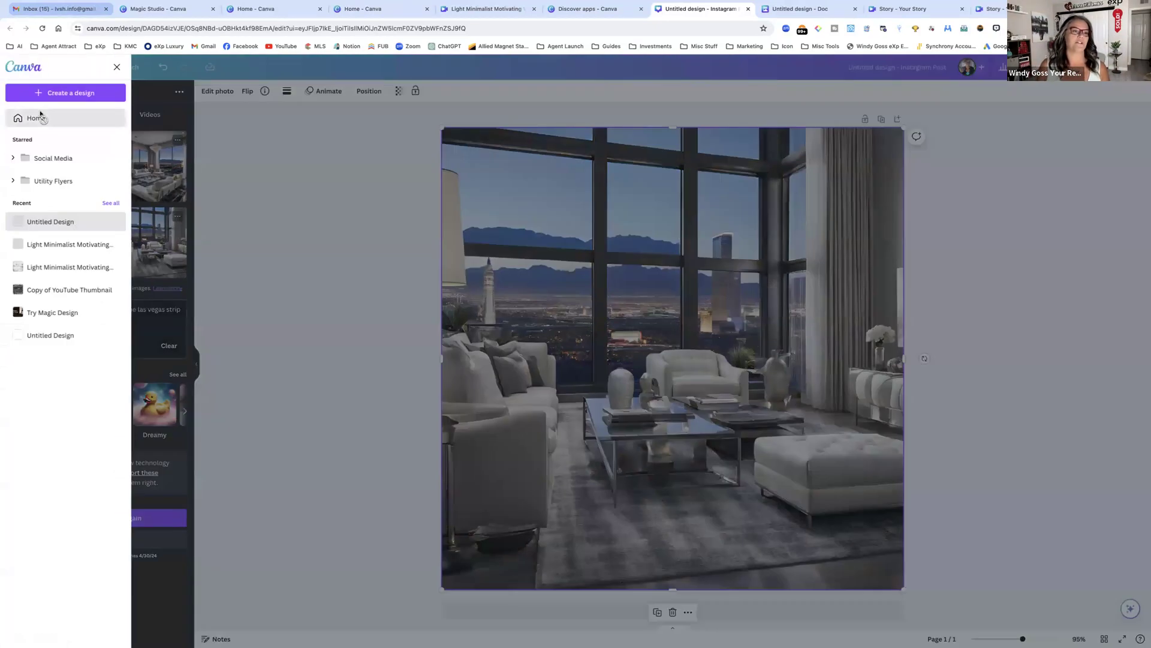
click(38, 114)
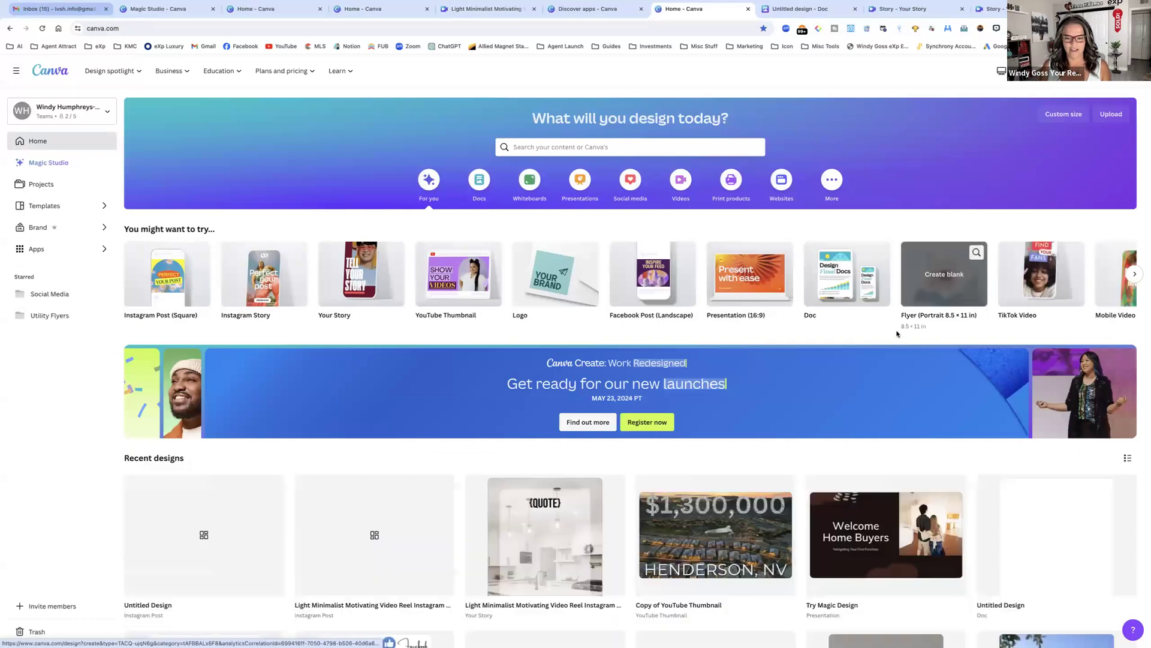
scroll(898, 334, down, 4)
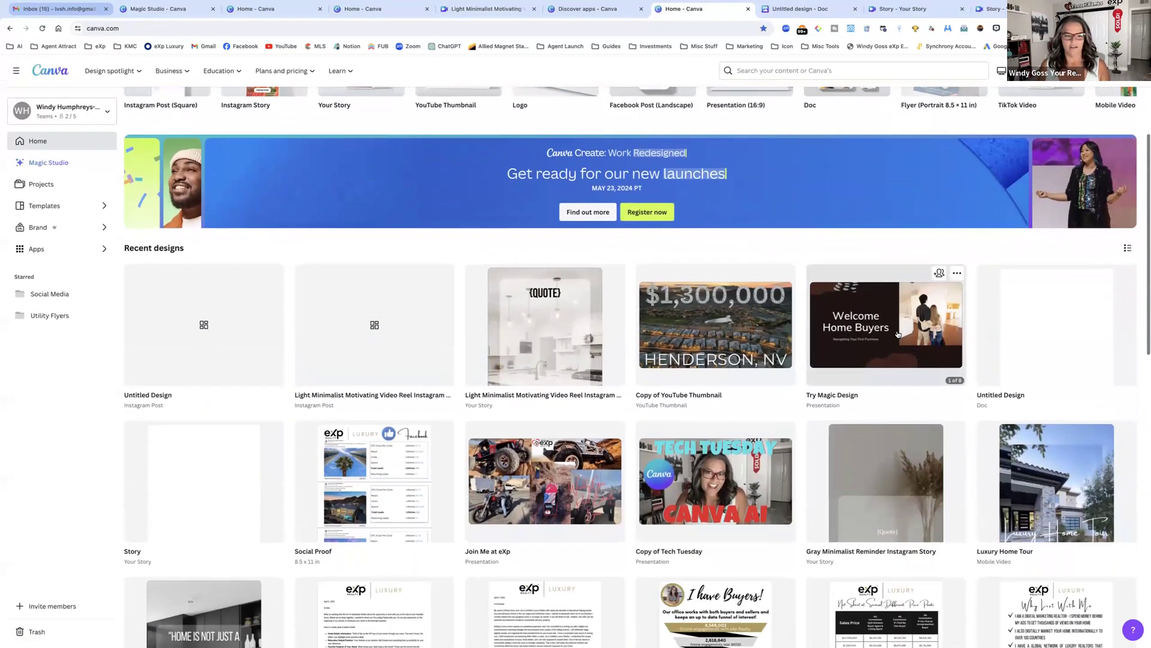
scroll(571, 349, up, 4)
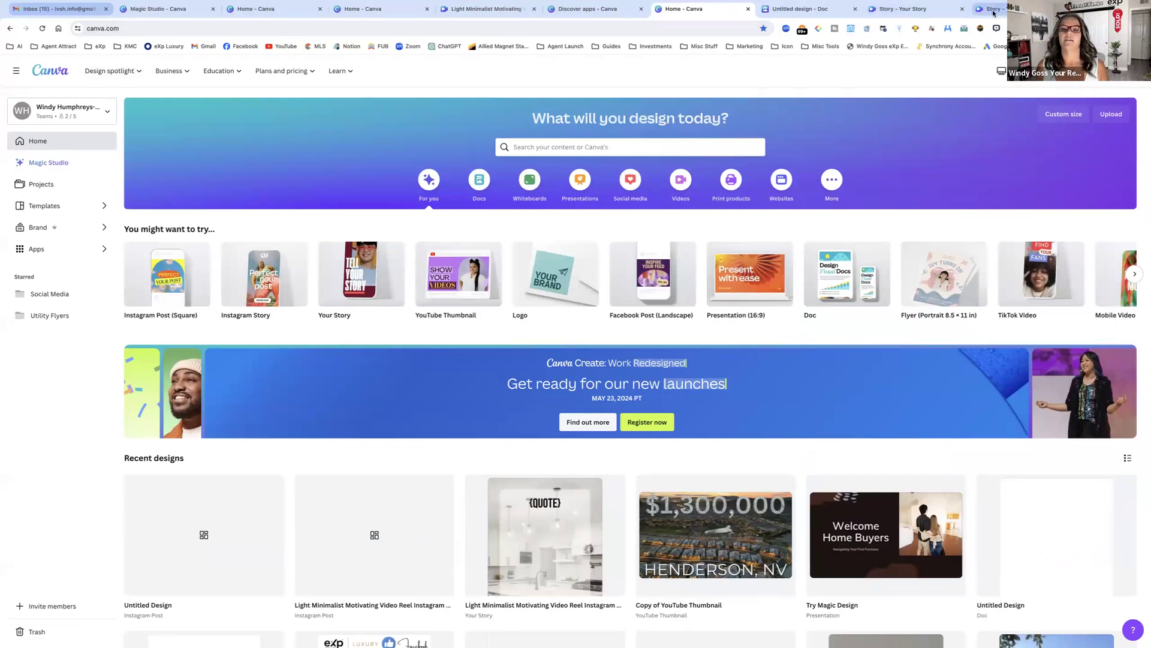
click(777, 13)
click(689, 9)
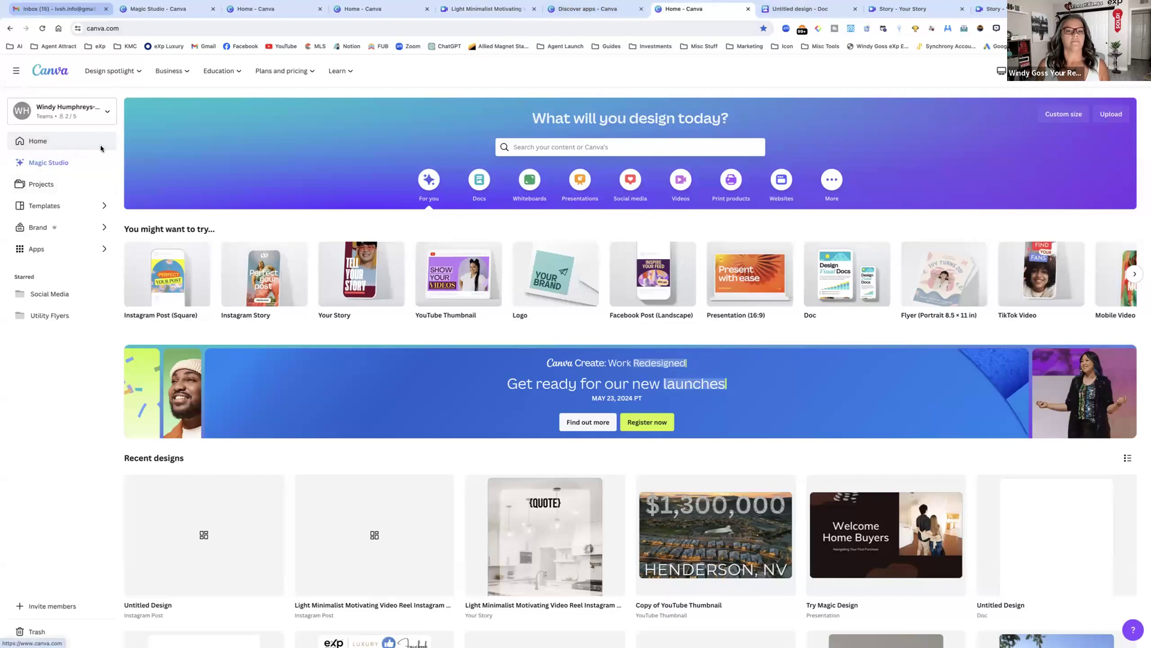
click(221, 516)
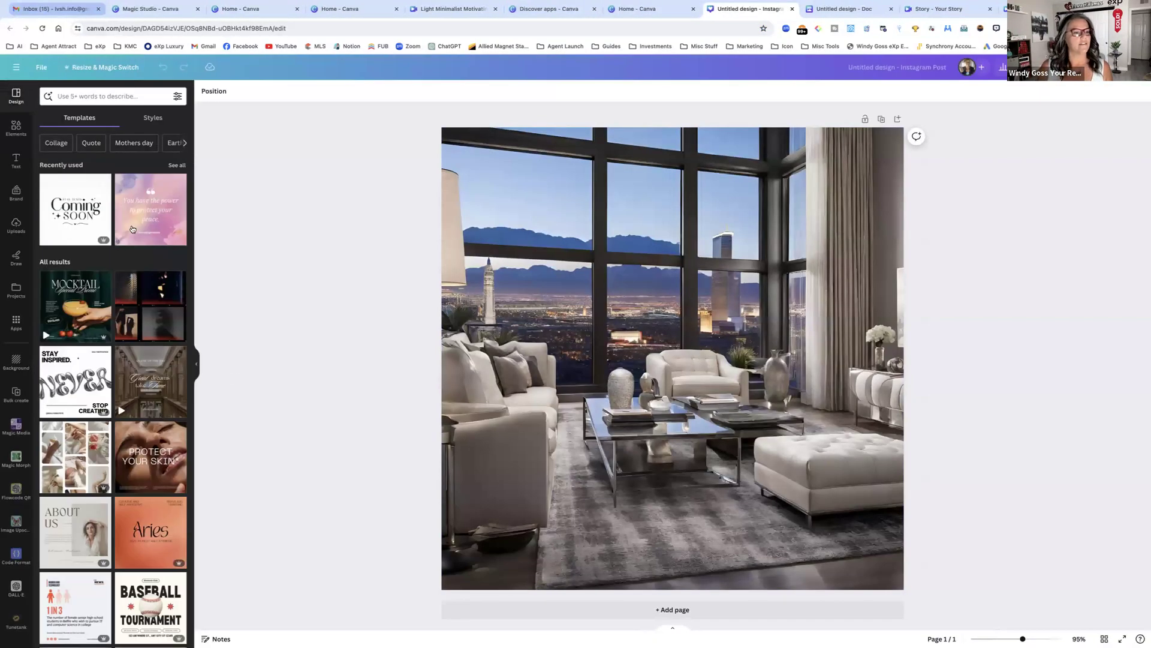
Step: Add the uploaded image of the white mansion with a pool and enlarge it to cover the whole page
click(16, 227)
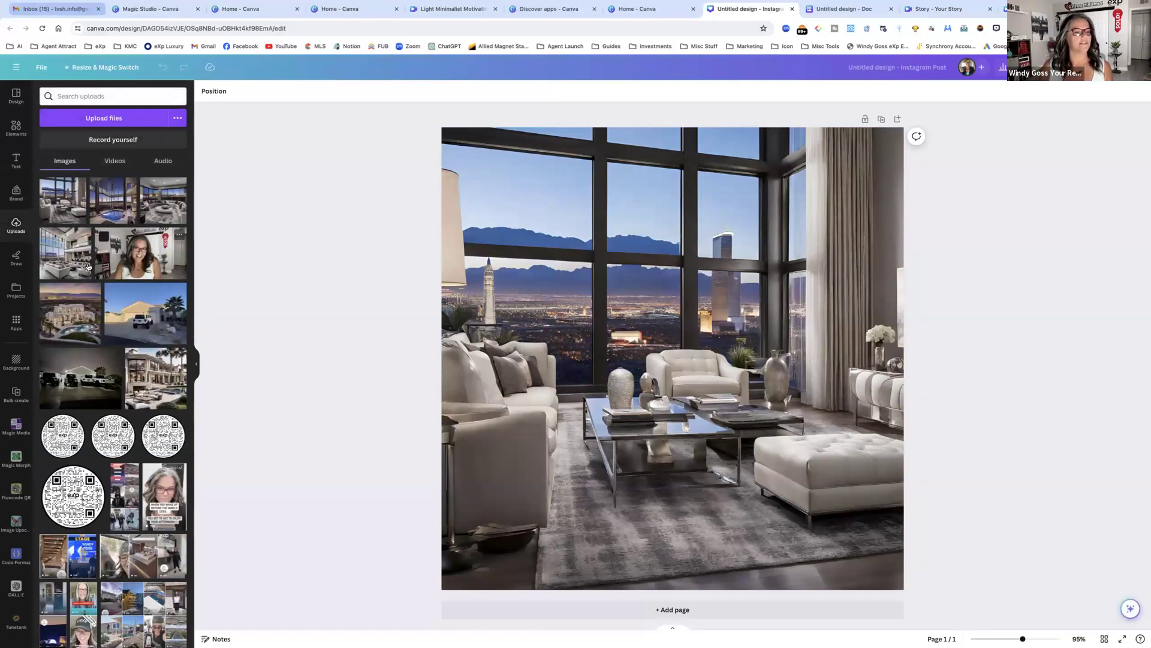
click(80, 304)
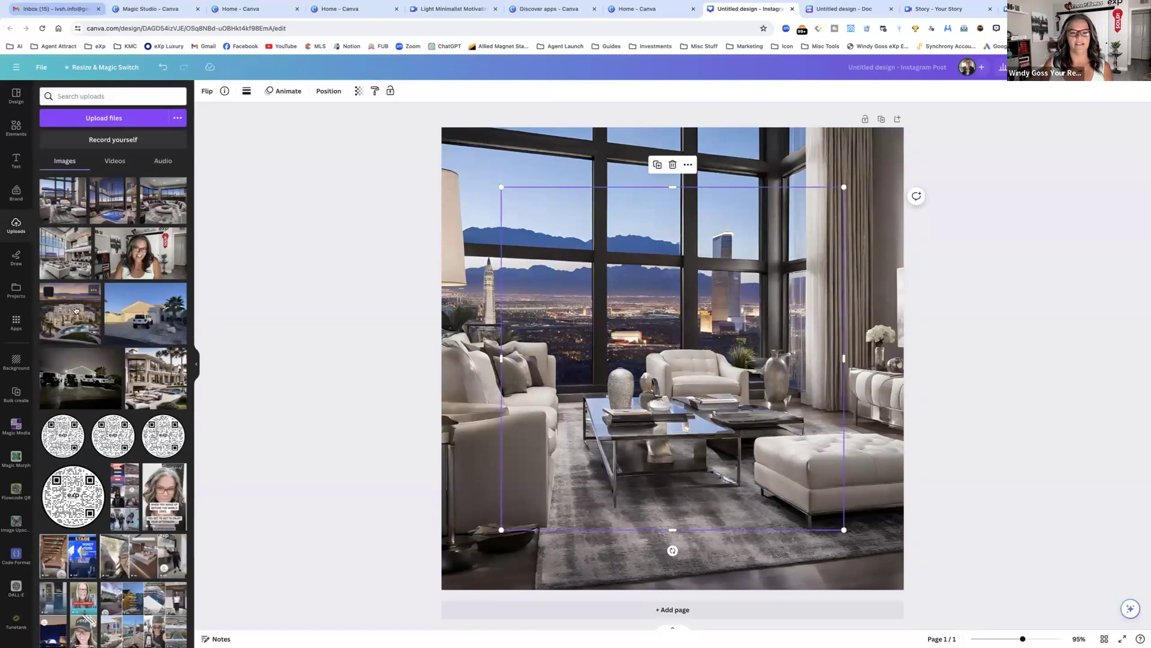
drag(646, 330, 552, 273)
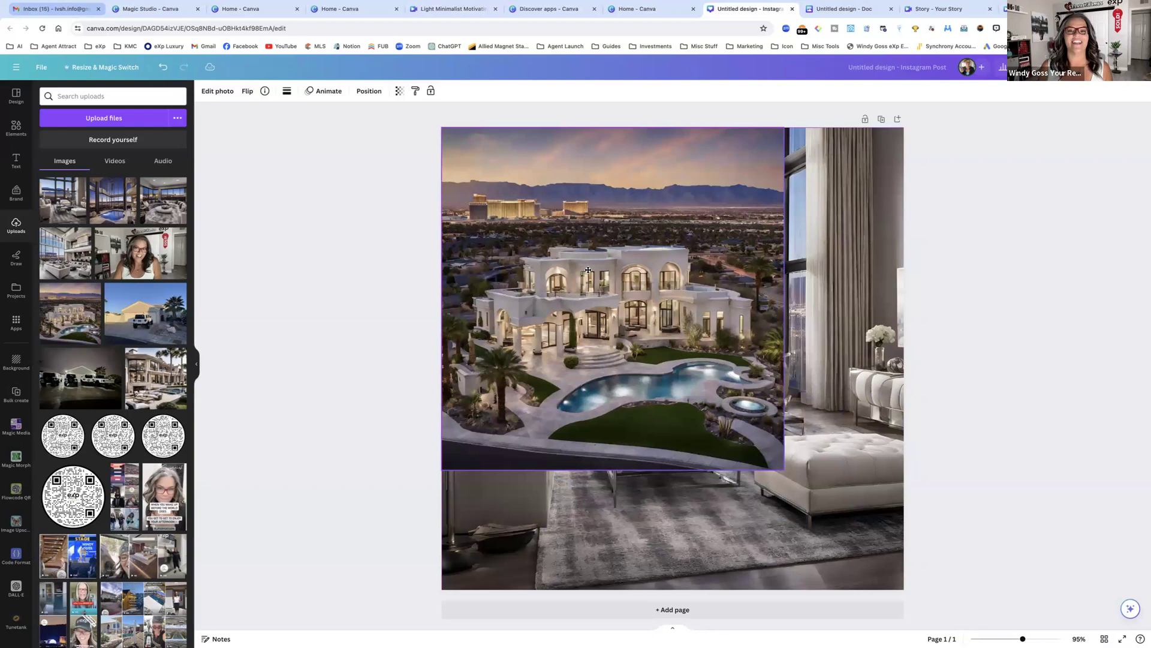
drag(785, 471, 909, 586)
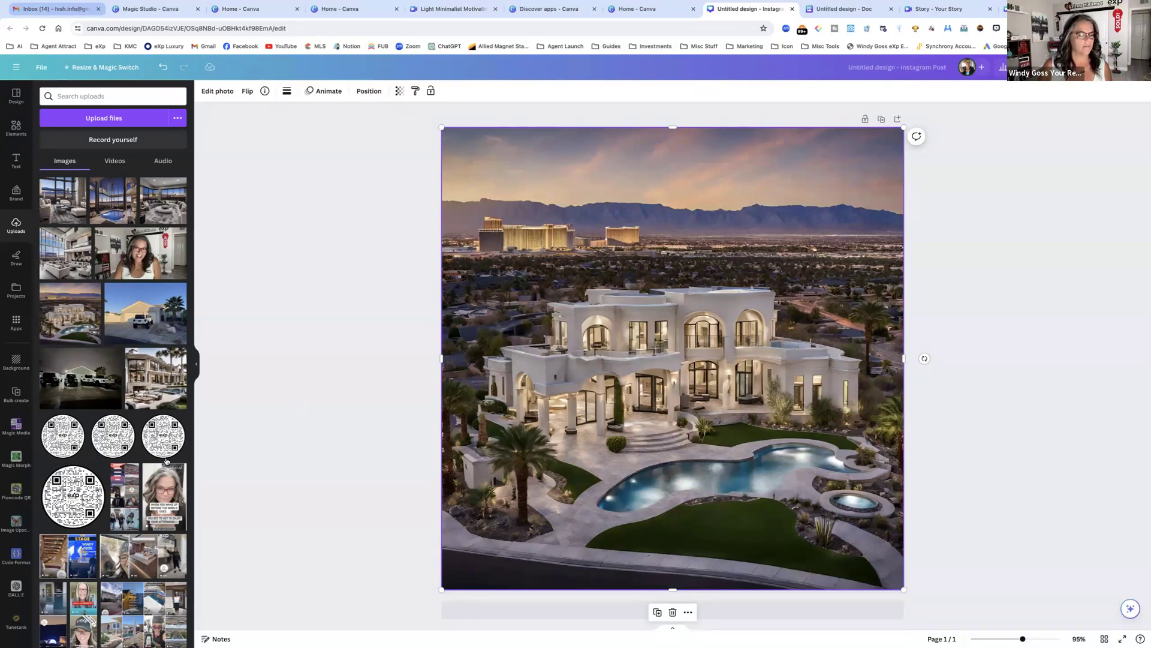
Step: Place the uploaded portrait photo with the "When you wake up before the world does" caption along the page's right edge and enlarge it to full page height
scroll(144, 517, down, 2)
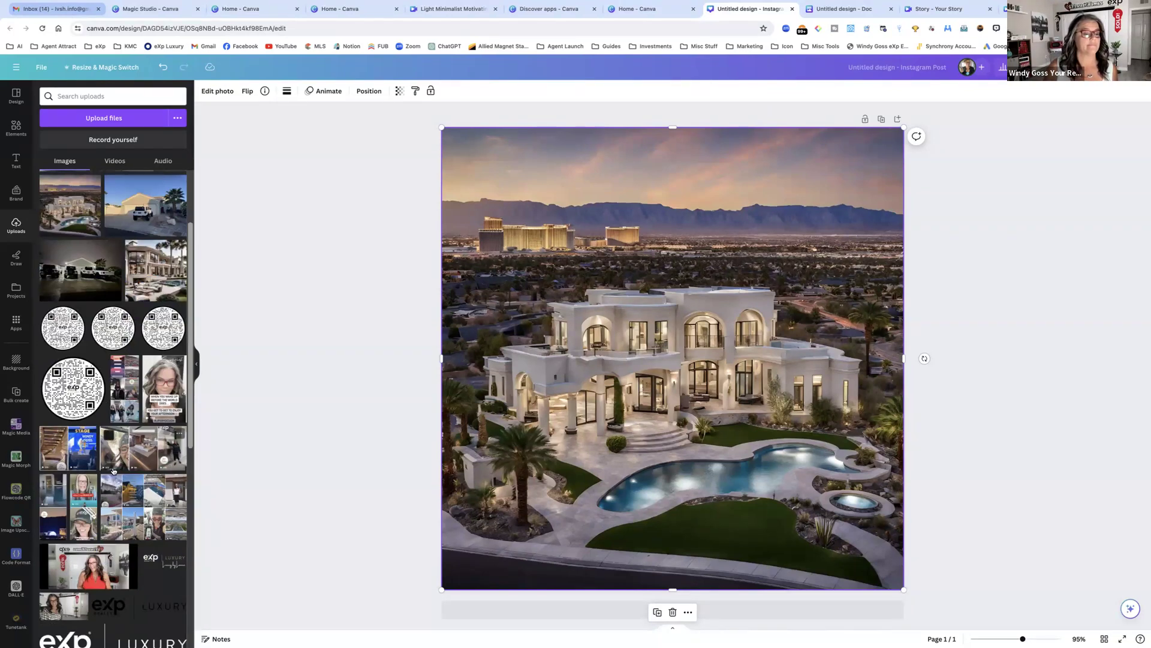
drag(150, 409, 772, 211)
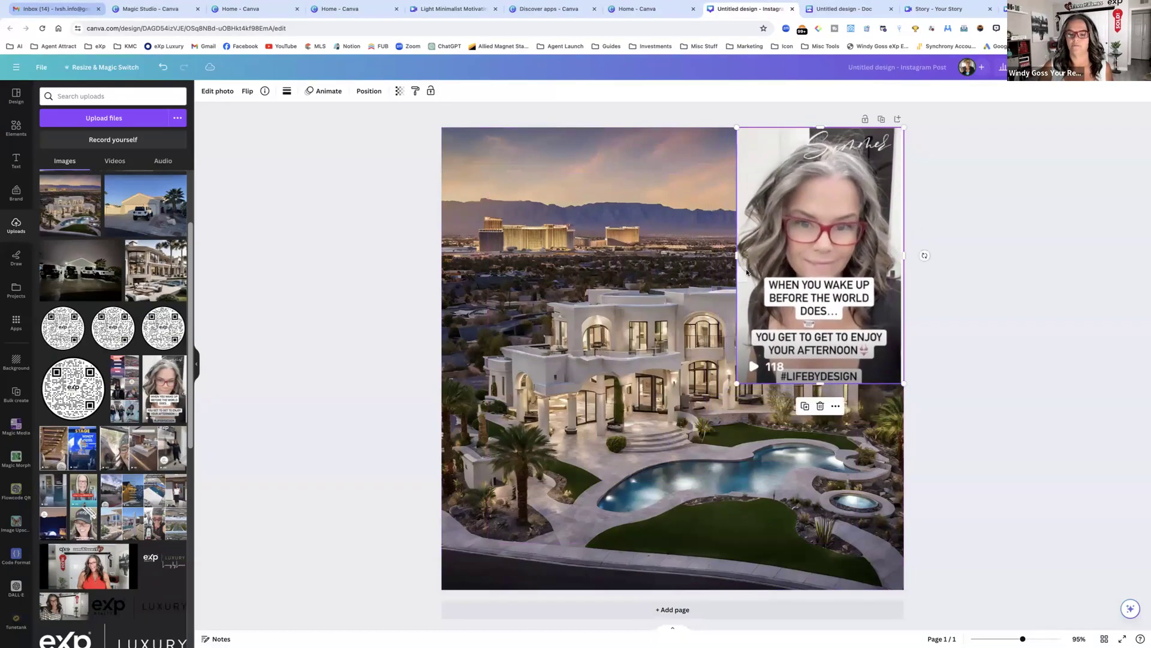
drag(737, 382, 603, 590)
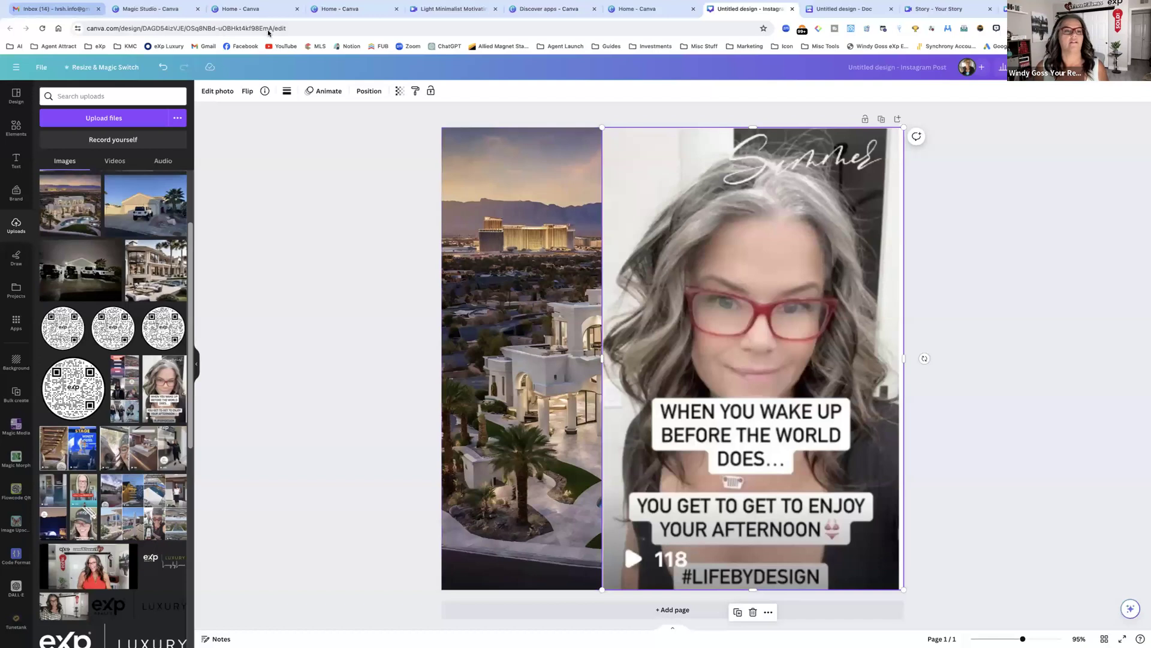
Step: Try Magic Expand with the Whole Page size on the portrait photo, and discard the generated results
click(208, 94)
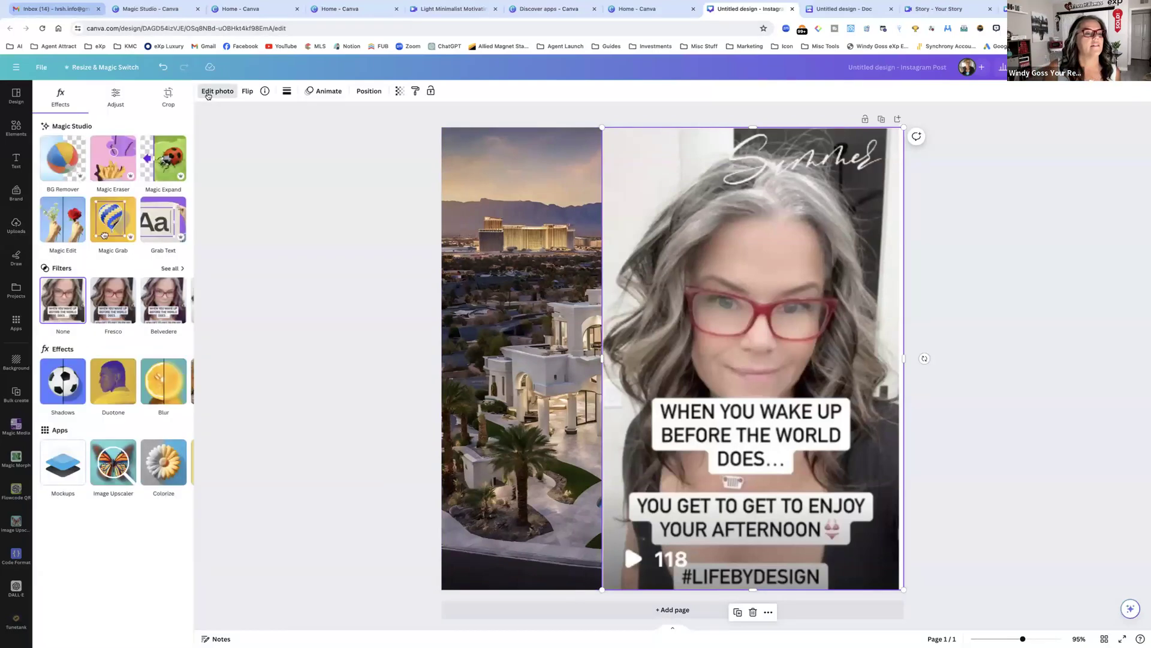
click(159, 172)
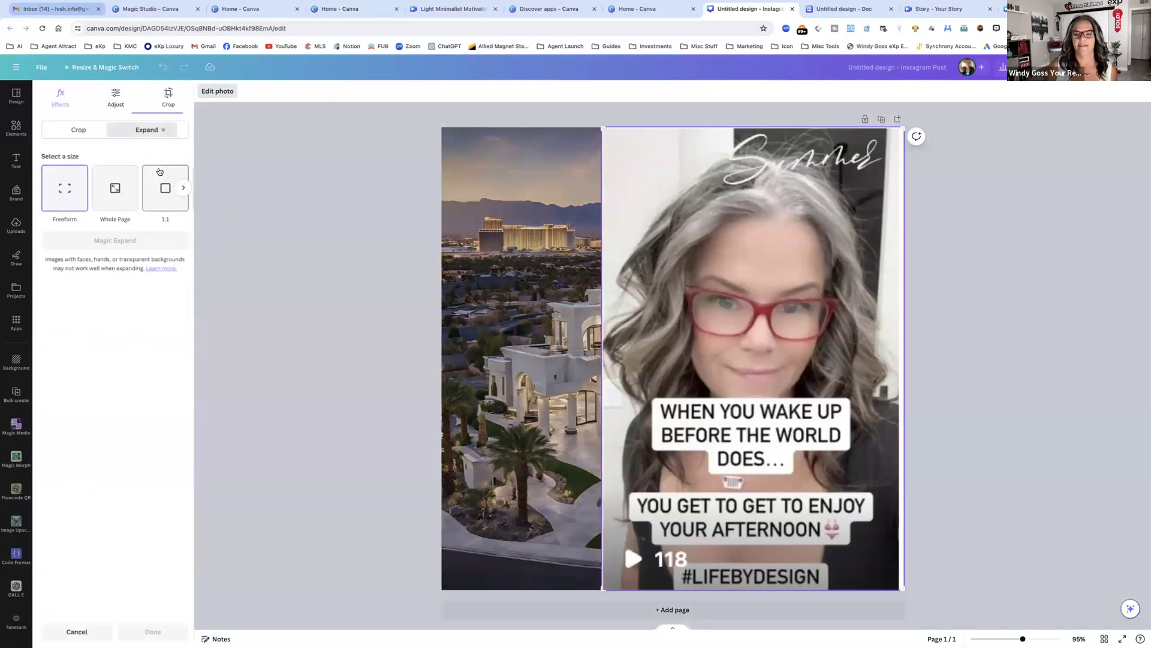
click(113, 186)
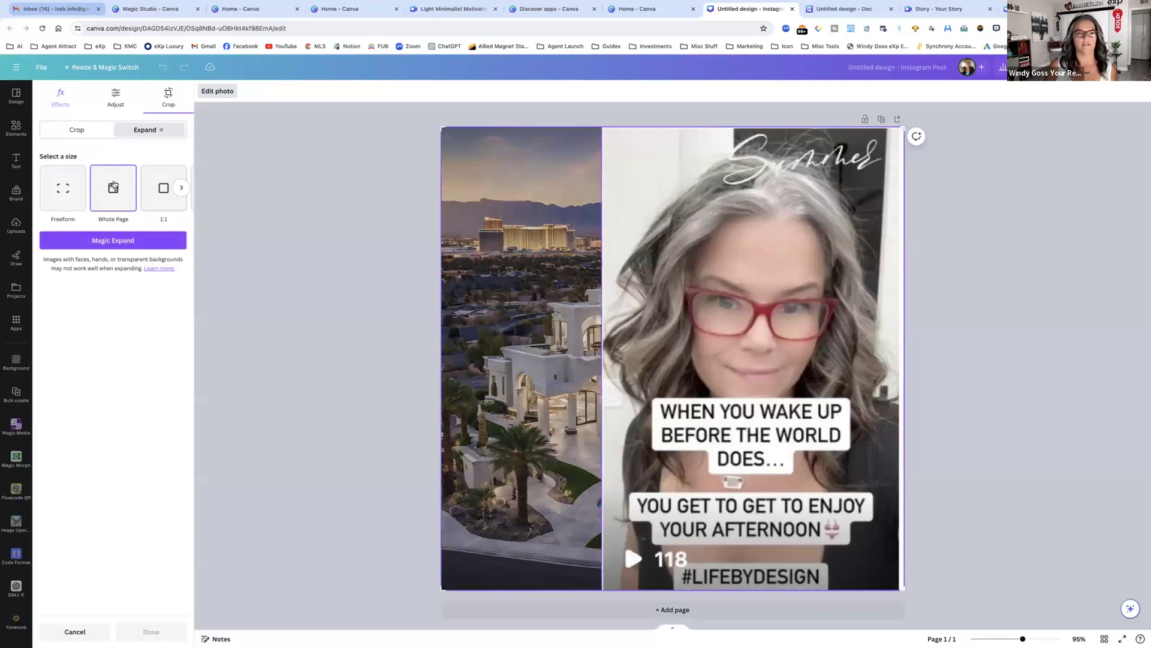
click(118, 235)
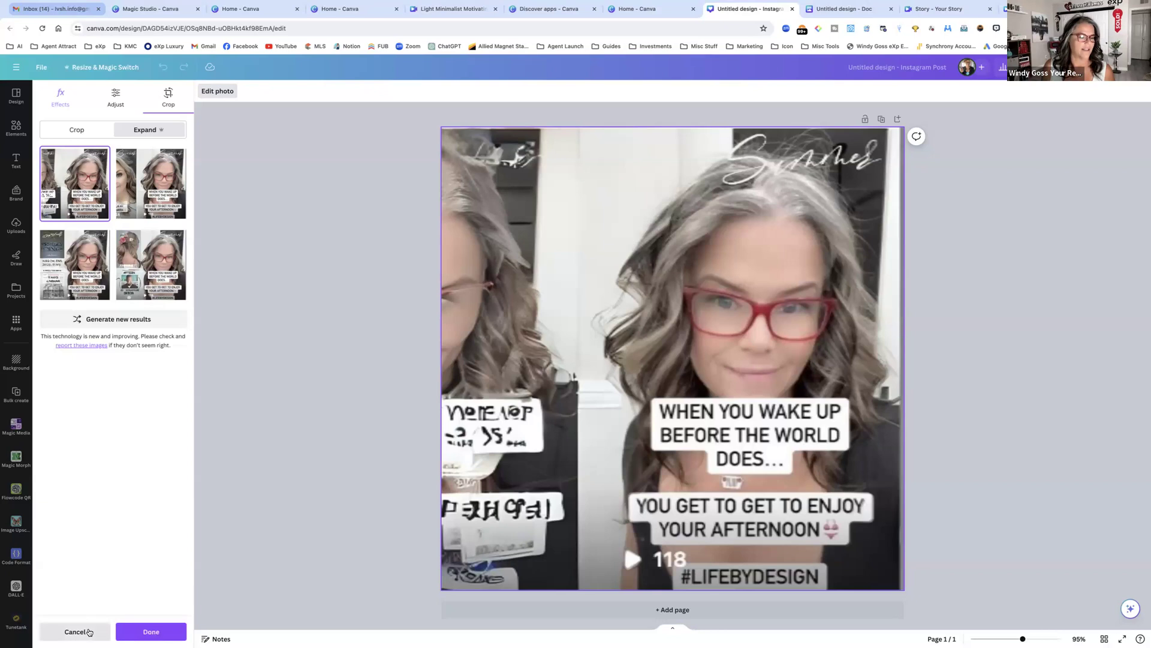
click(88, 632)
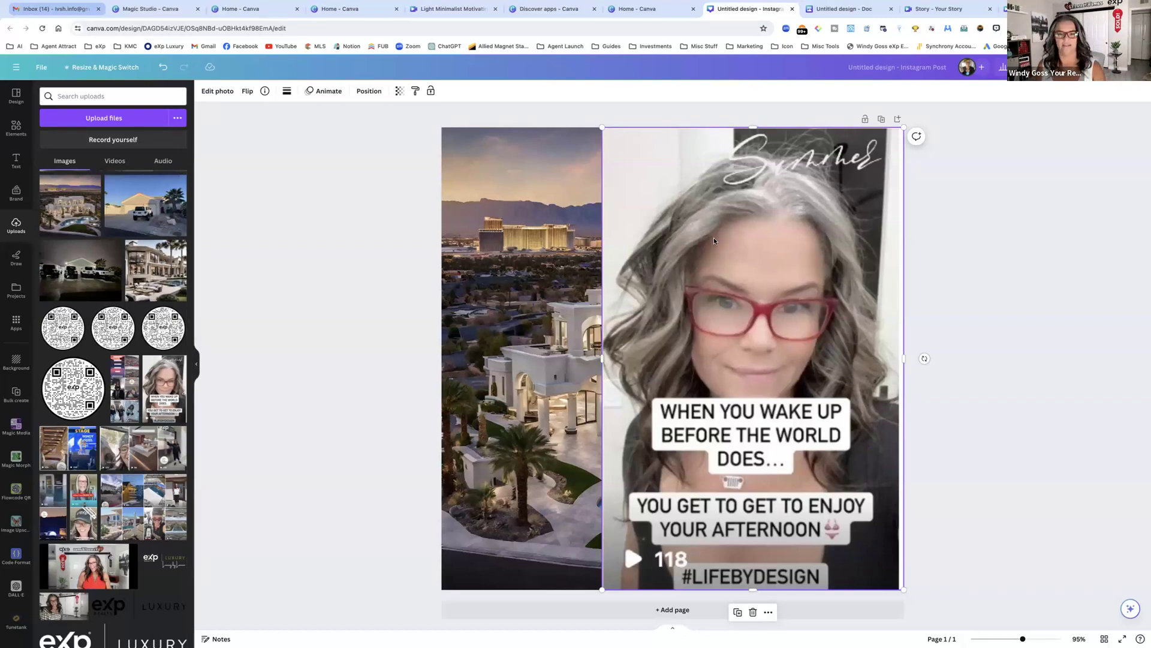
Step: Delete the portrait photo and all the images beneath it to empty the page
key(Delete)
key(Delete)
key(Delete)
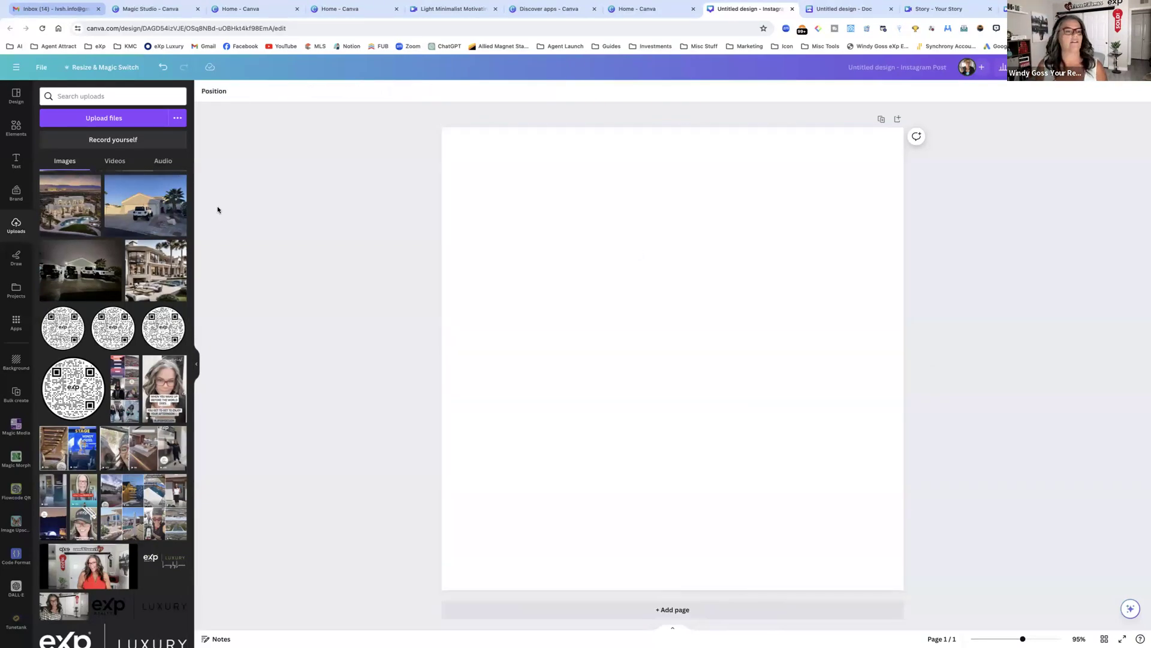
Step: Fill the page with the uploaded photo of the white Jeep outside the house, and remove the Jeep and its remnants with Magic Eraser
drag(185, 207, 474, 222)
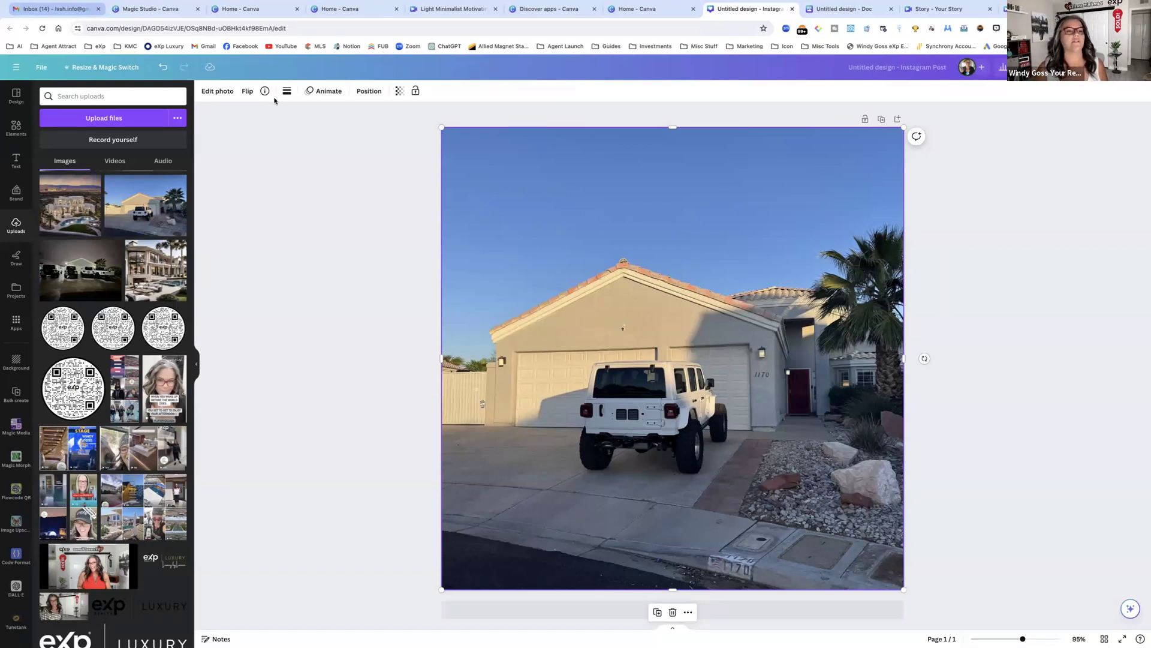
click(217, 90)
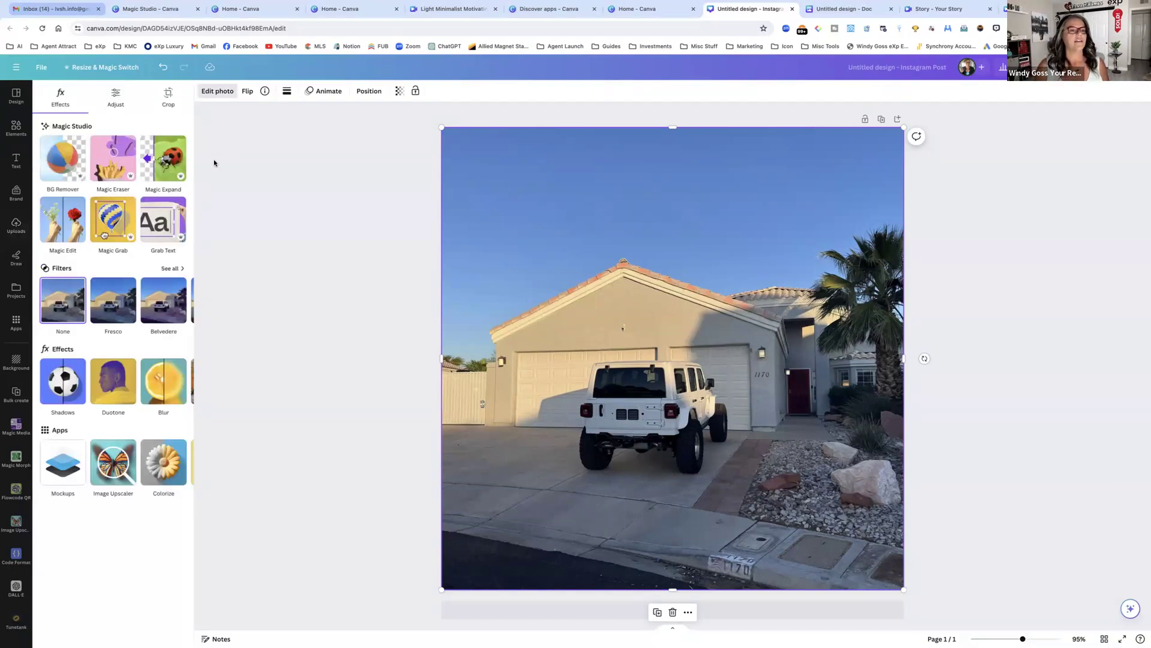
click(113, 157)
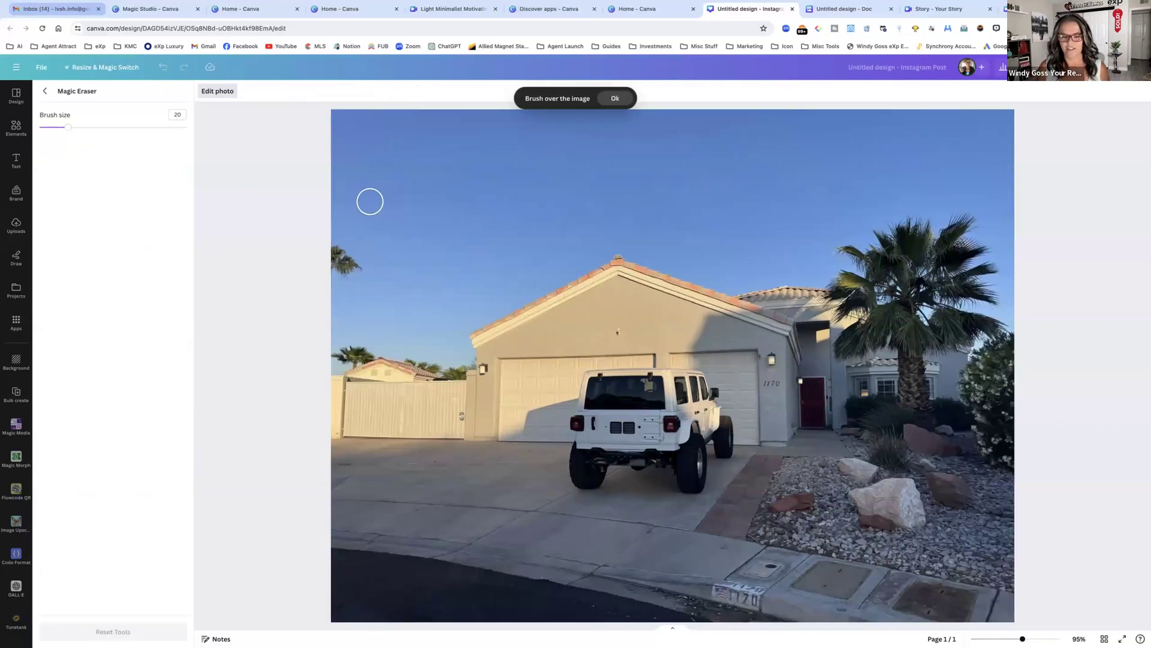
mouse_move(573, 471)
mouse_down()
mouse_move(579, 479)
mouse_move(585, 383)
mouse_move(697, 381)
mouse_move(722, 437)
mouse_move(705, 437)
mouse_move(693, 483)
mouse_move(682, 457)
mouse_move(606, 460)
mouse_move(588, 473)
mouse_move(594, 410)
mouse_move(624, 398)
mouse_move(617, 440)
mouse_move(631, 433)
mouse_move(635, 452)
mouse_move(650, 434)
mouse_move(650, 390)
mouse_move(687, 402)
mouse_move(689, 424)
mouse_move(671, 434)
mouse_move(684, 433)
mouse_up()
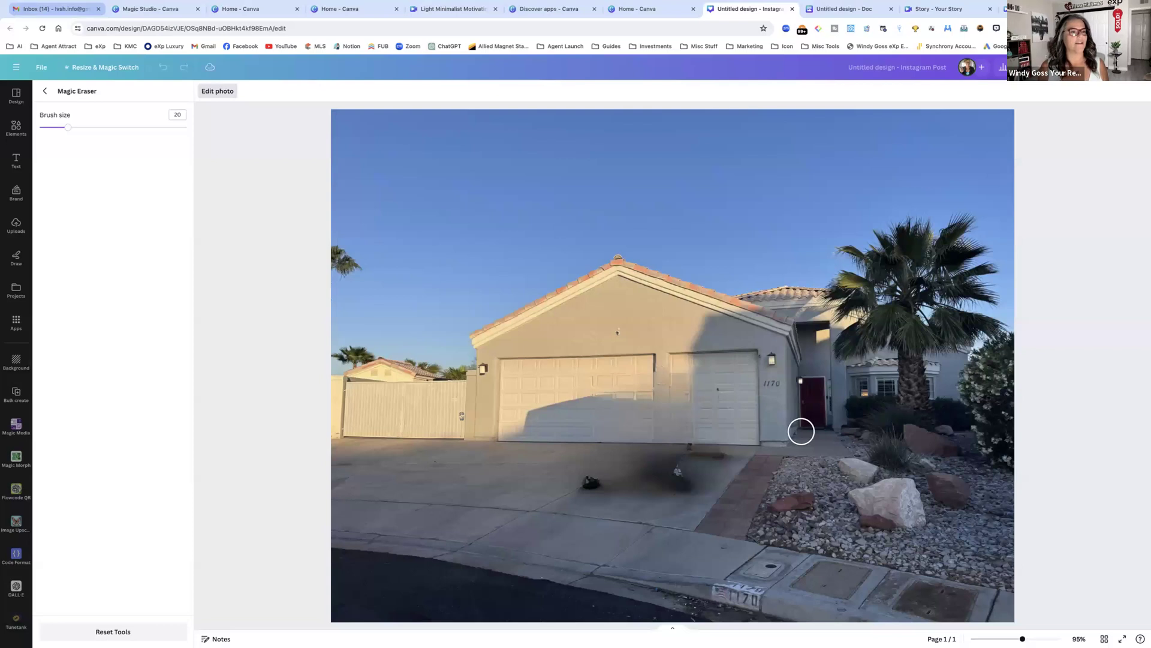
mouse_move(597, 455)
mouse_down()
mouse_move(737, 453)
mouse_move(684, 513)
mouse_move(547, 496)
mouse_move(641, 509)
mouse_move(571, 492)
mouse_move(562, 484)
mouse_move(638, 484)
mouse_move(556, 478)
mouse_move(598, 472)
mouse_move(566, 463)
mouse_move(691, 467)
mouse_move(626, 475)
mouse_move(663, 490)
mouse_up()
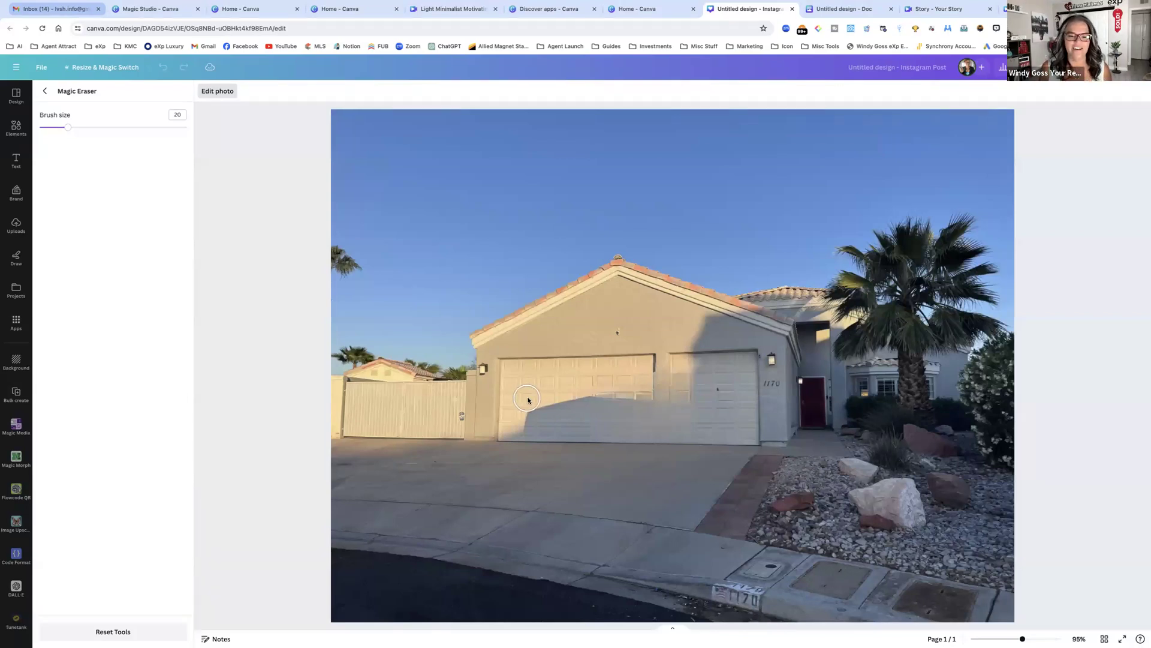
Step: Erase the remaining shadow across the large garage door with Magic Eraser and close the tool
mouse_move(527, 403)
mouse_down()
mouse_move(640, 398)
mouse_move(639, 429)
mouse_move(510, 427)
mouse_move(556, 403)
mouse_move(629, 417)
mouse_up()
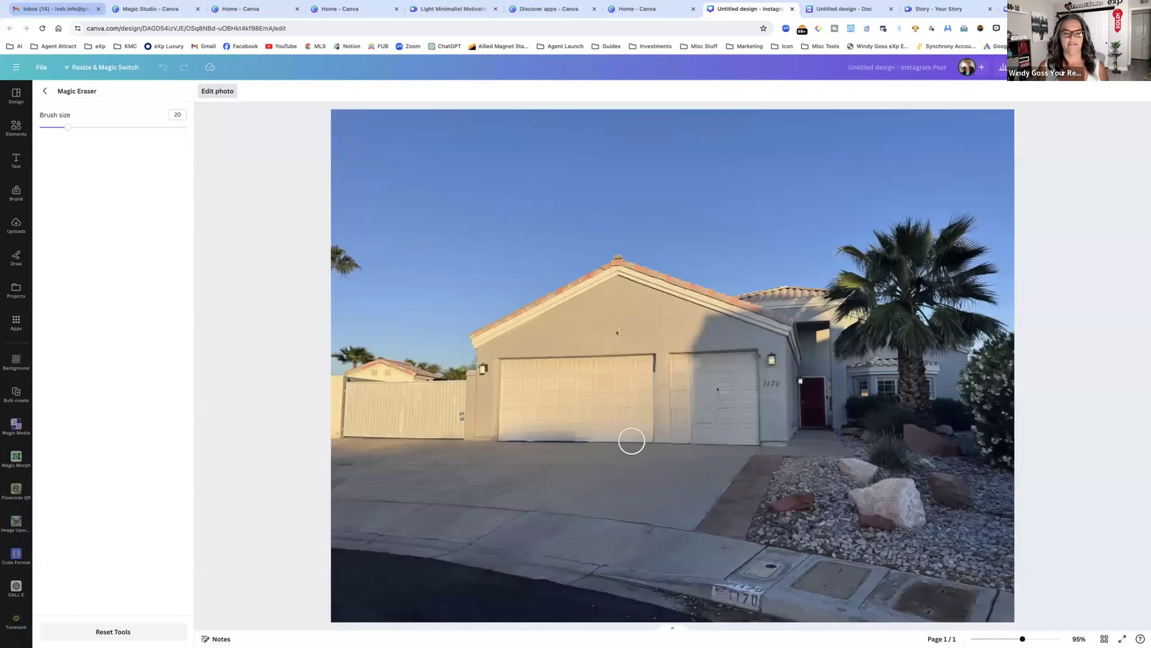
drag(593, 430, 513, 429)
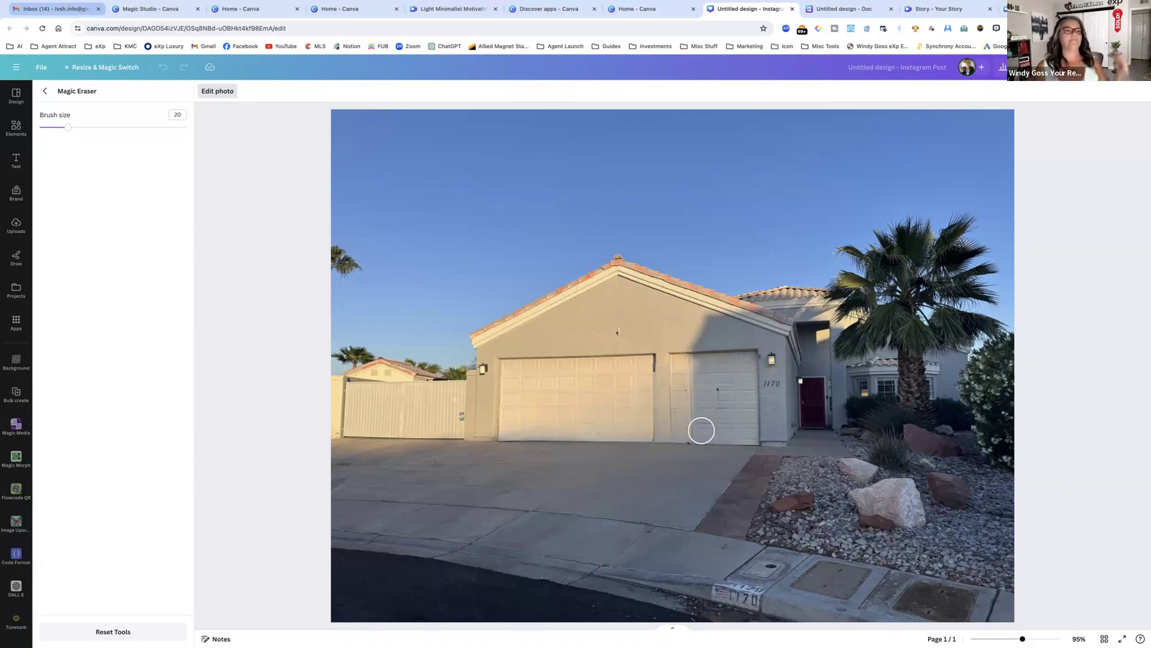
click(47, 92)
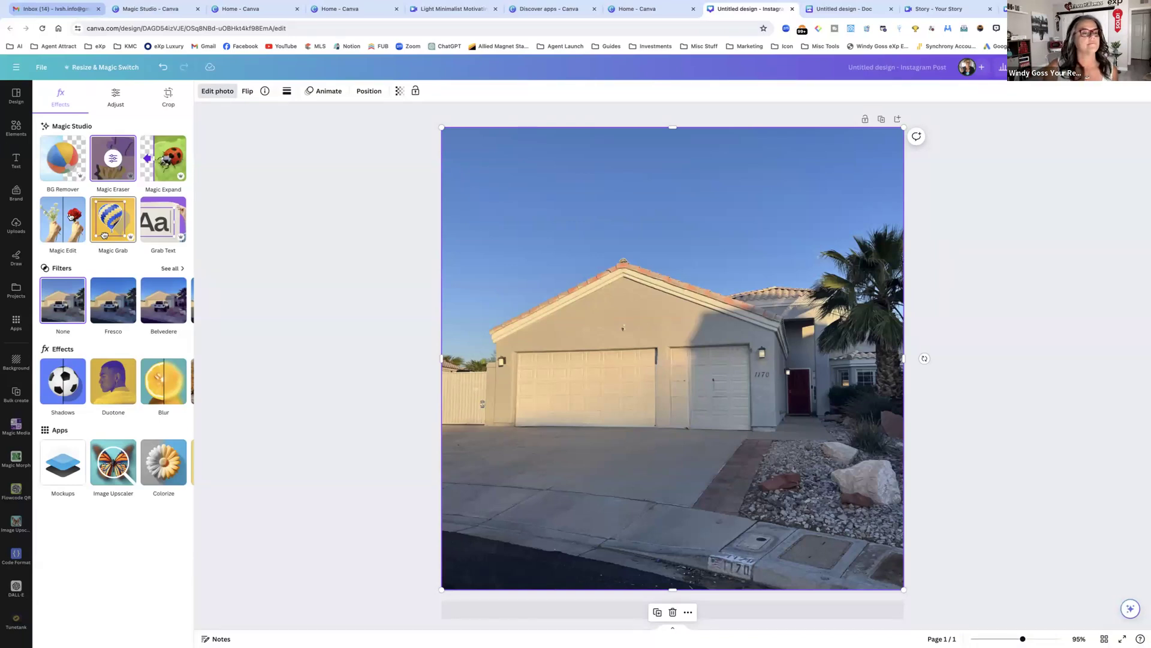
Step: Brush over the driveway with Magic Edit and generate results for the prompt "add a luxury car in the driveway"
click(60, 215)
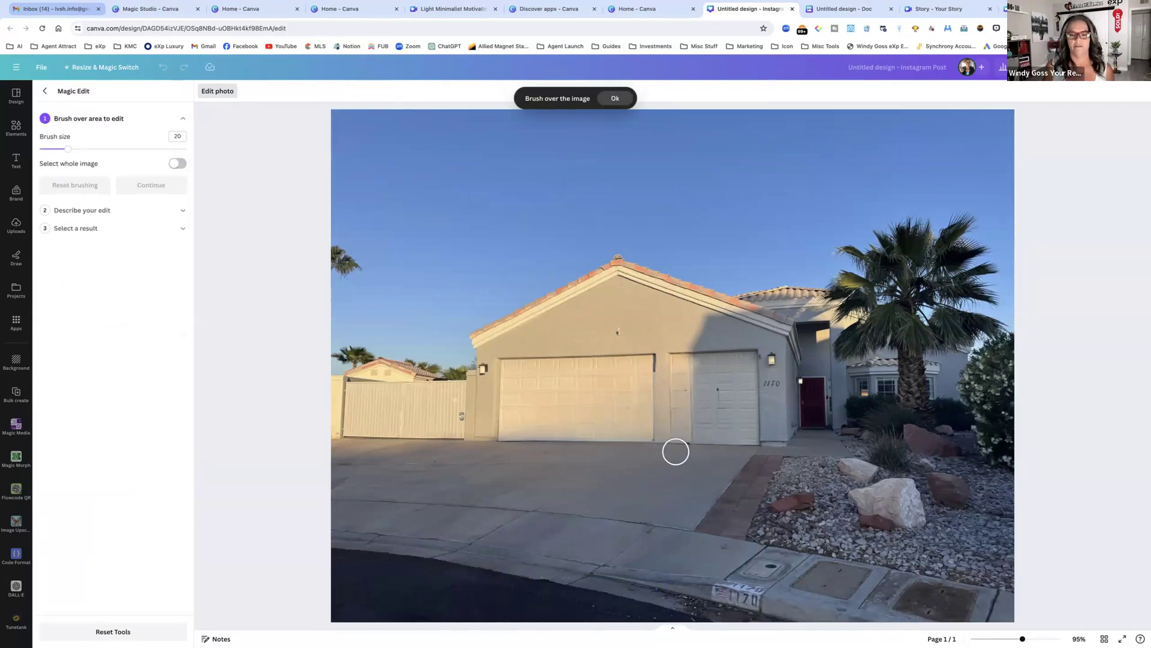
mouse_move(678, 459)
mouse_down()
mouse_move(599, 440)
mouse_move(574, 452)
mouse_move(594, 530)
mouse_move(618, 530)
mouse_move(681, 456)
mouse_move(628, 455)
mouse_move(609, 468)
mouse_move(651, 473)
mouse_move(619, 490)
mouse_move(611, 521)
mouse_move(629, 506)
mouse_move(616, 476)
mouse_move(572, 446)
mouse_move(534, 515)
mouse_move(581, 534)
mouse_move(588, 523)
mouse_move(552, 488)
mouse_move(587, 484)
mouse_move(590, 501)
mouse_move(625, 462)
mouse_move(660, 455)
mouse_up()
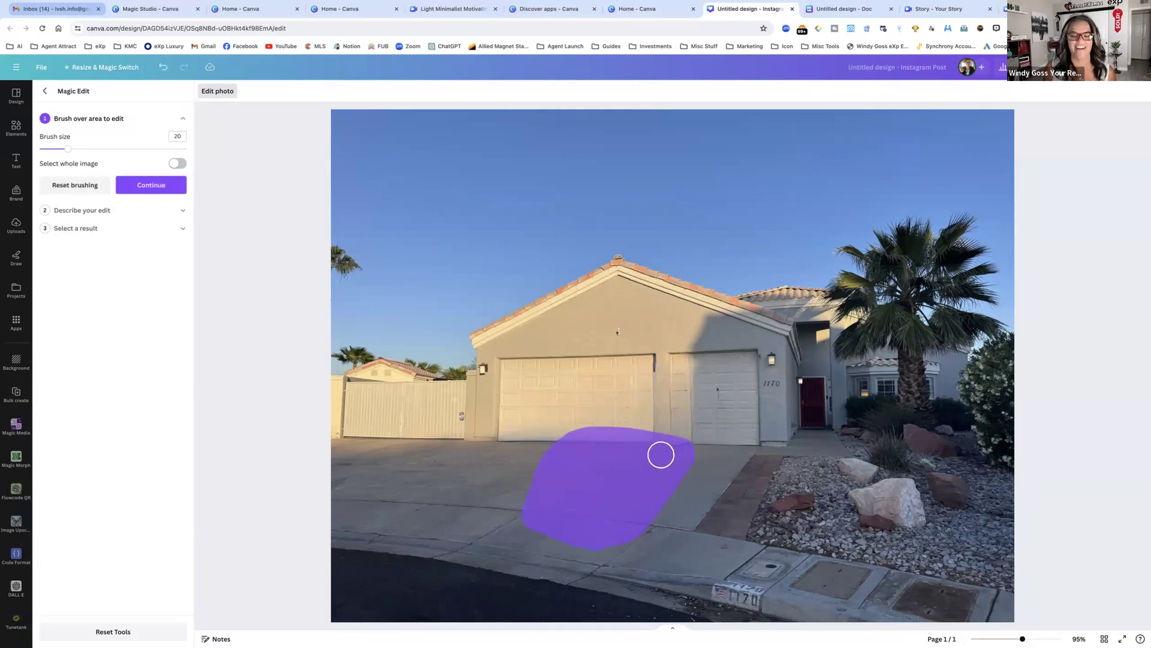
click(83, 214)
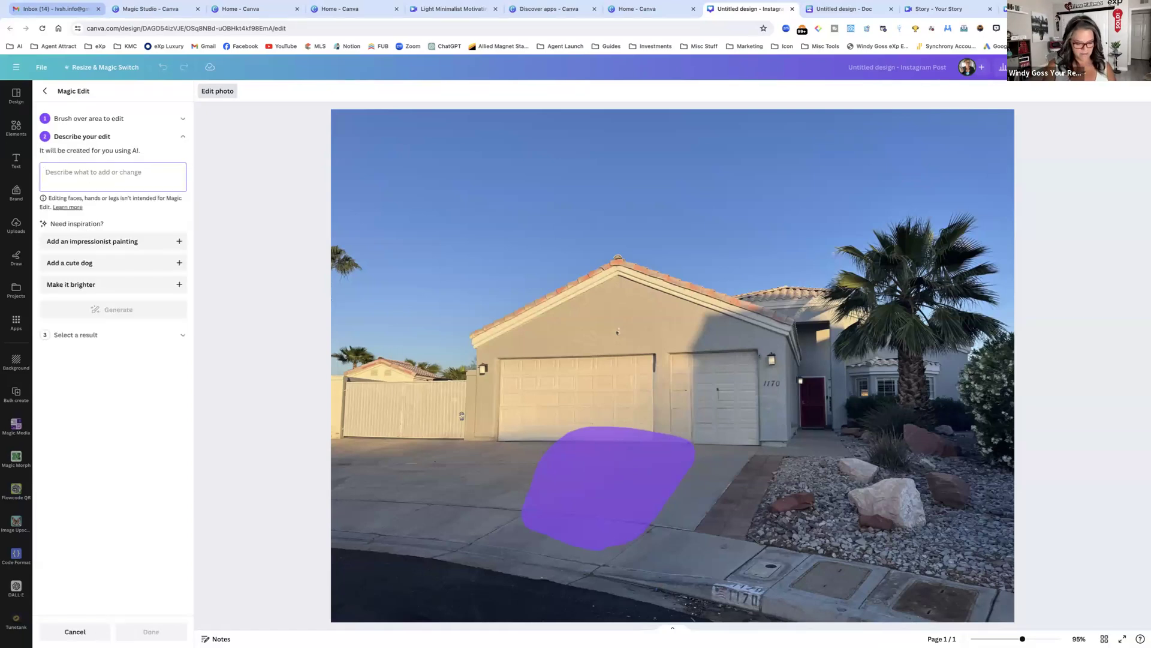
text(add a luxury car in the driveway)
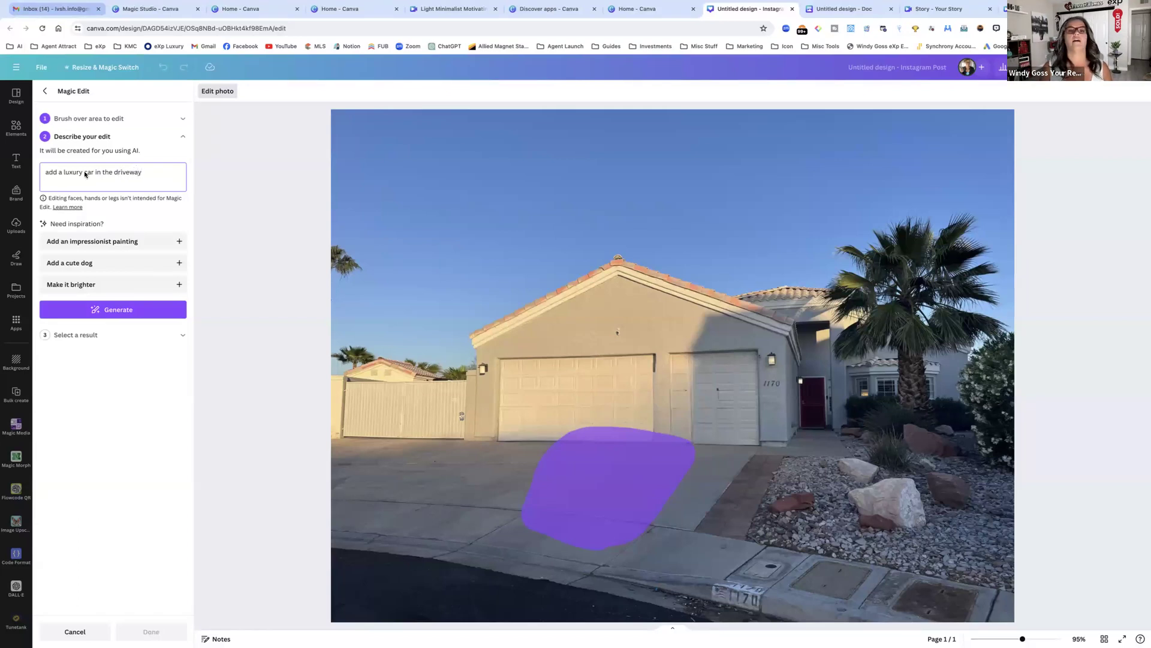
click(86, 311)
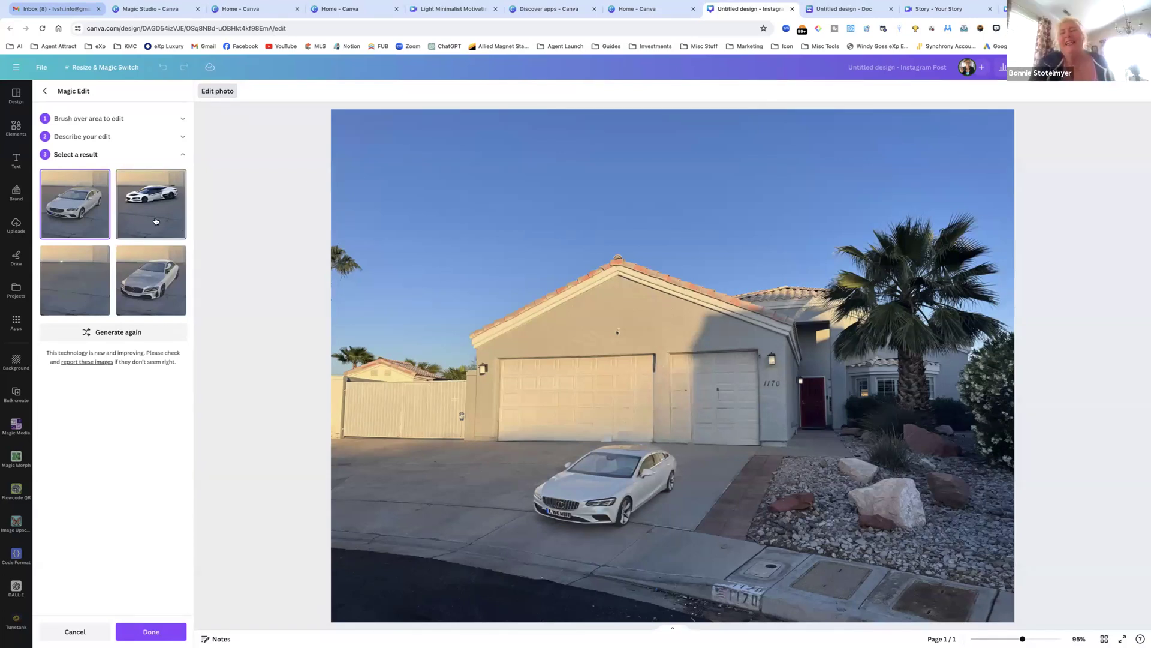
Step: Preview the white sports car result, generate a new set of cars, and select the black and silver sports car
click(155, 220)
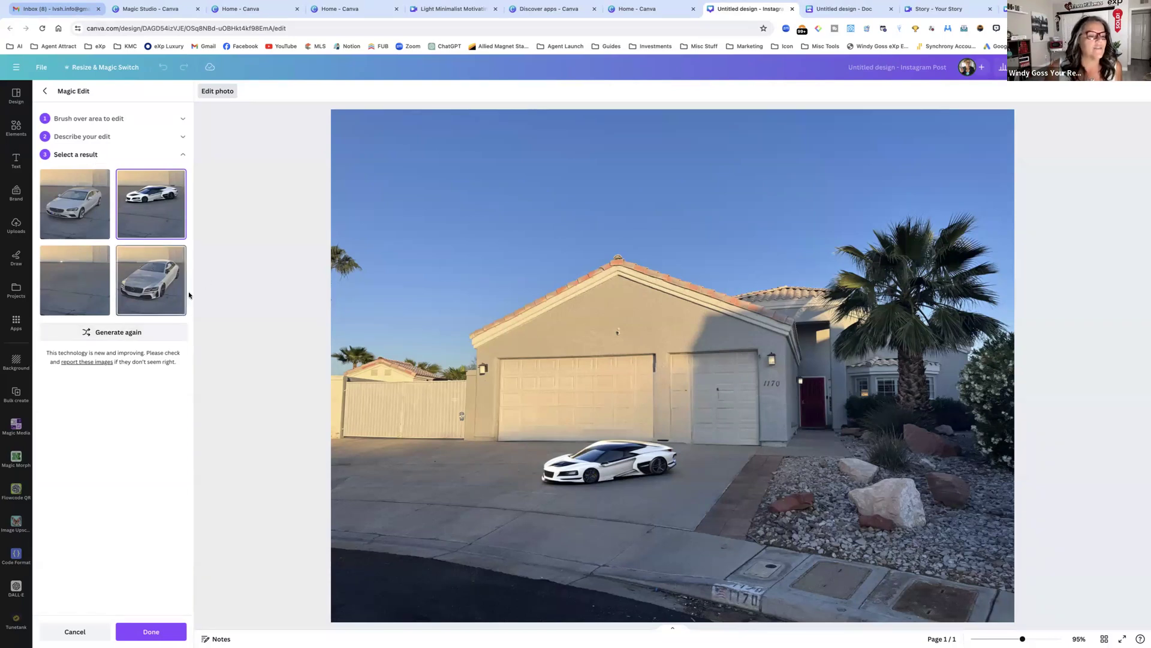
click(105, 332)
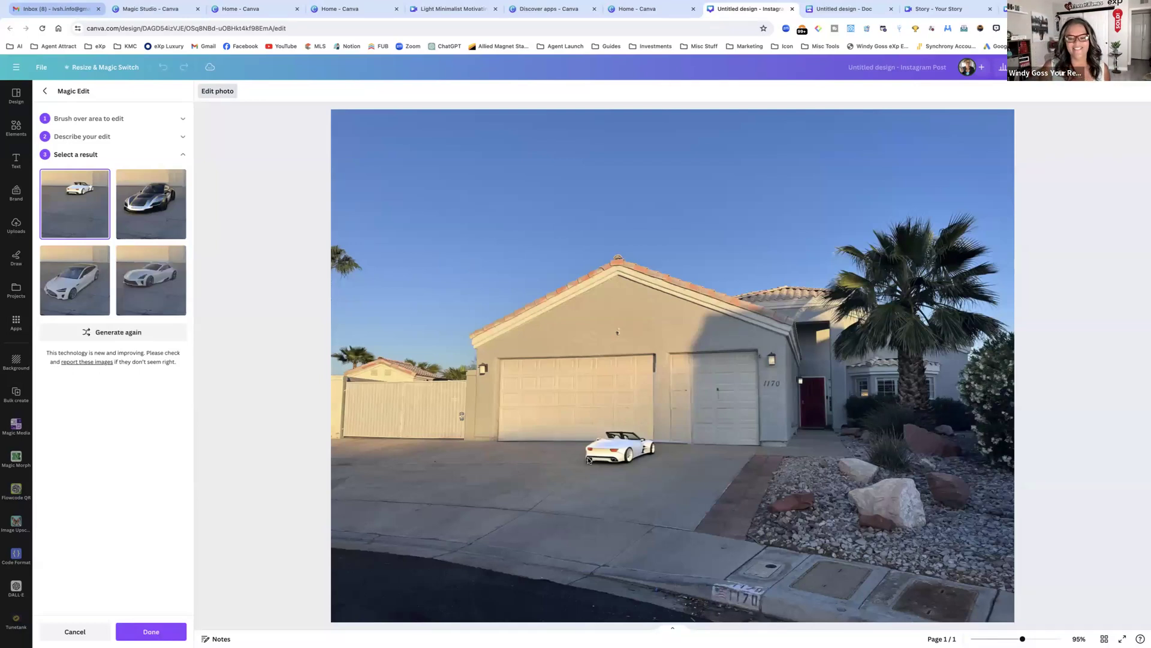
click(151, 204)
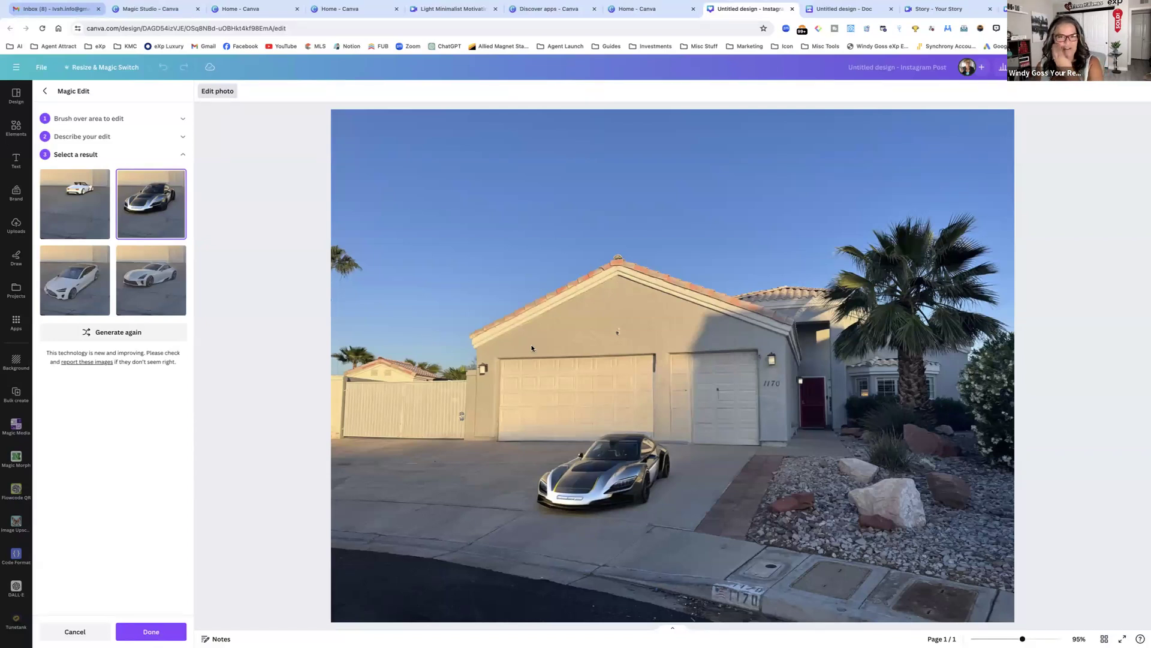
Step: Return to the Canva home page and open the recent design "Gray Minimalist Reminder Instagram Story"
click(18, 70)
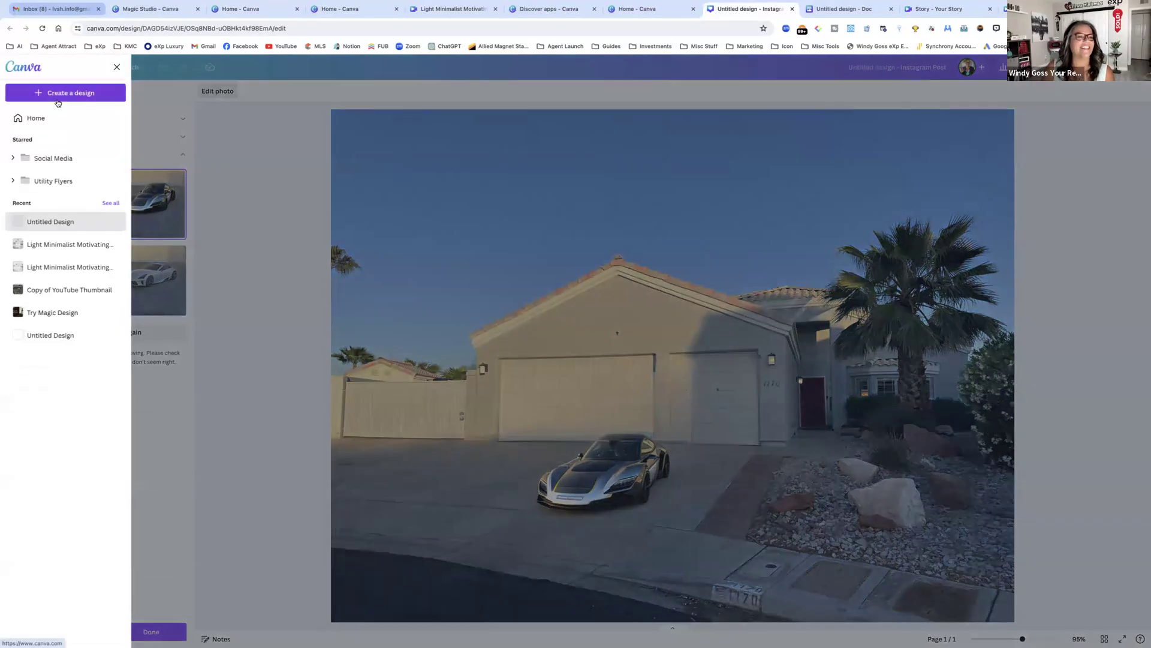
click(39, 118)
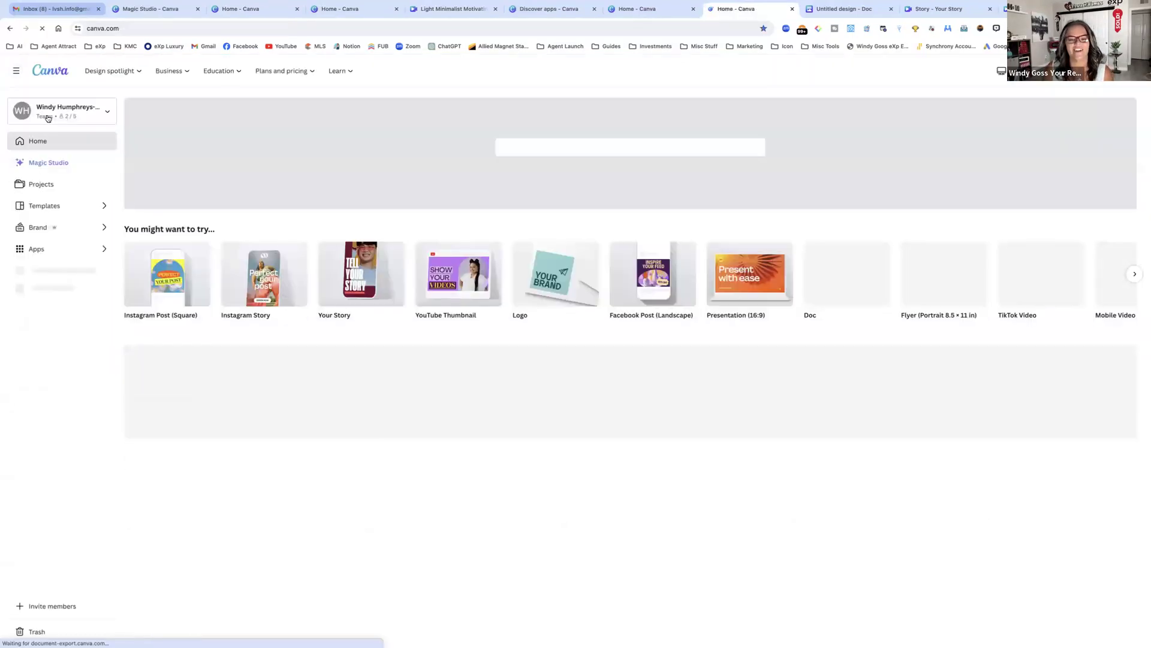
scroll(445, 304, down, 2)
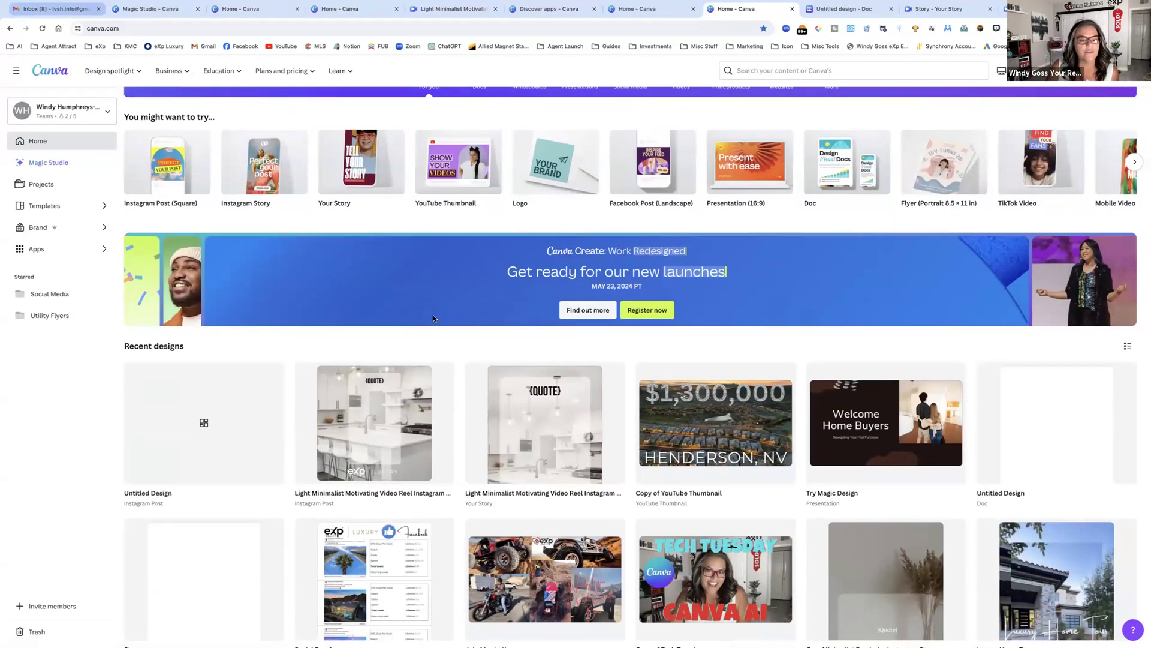
scroll(433, 317, down, 2)
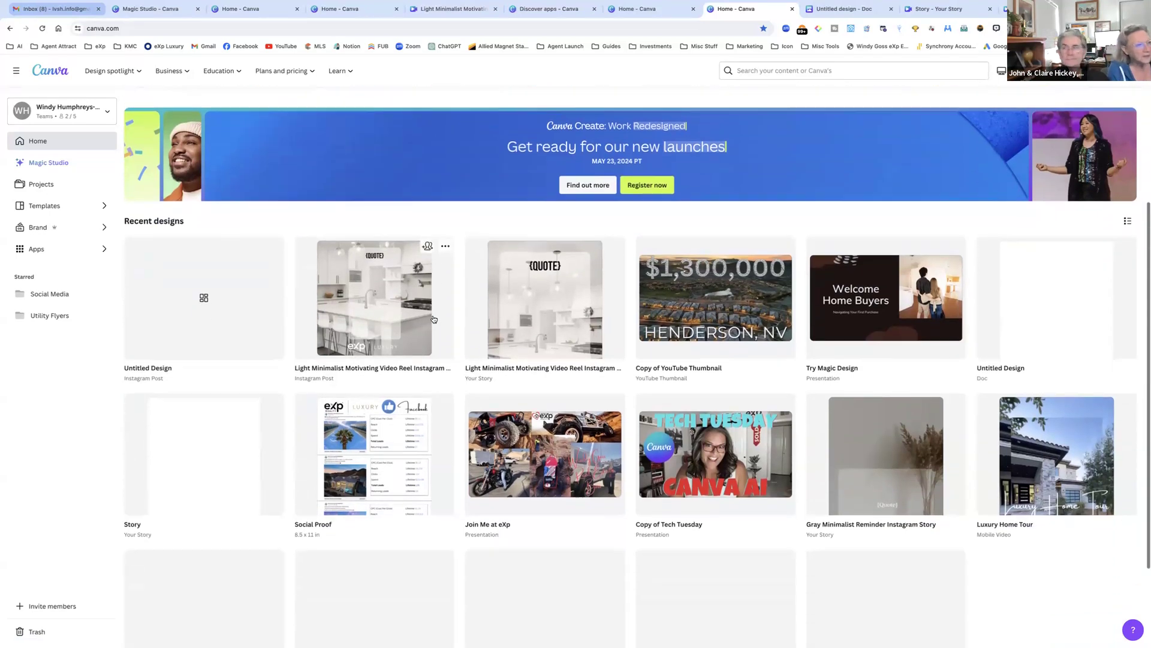
scroll(434, 319, down, 1)
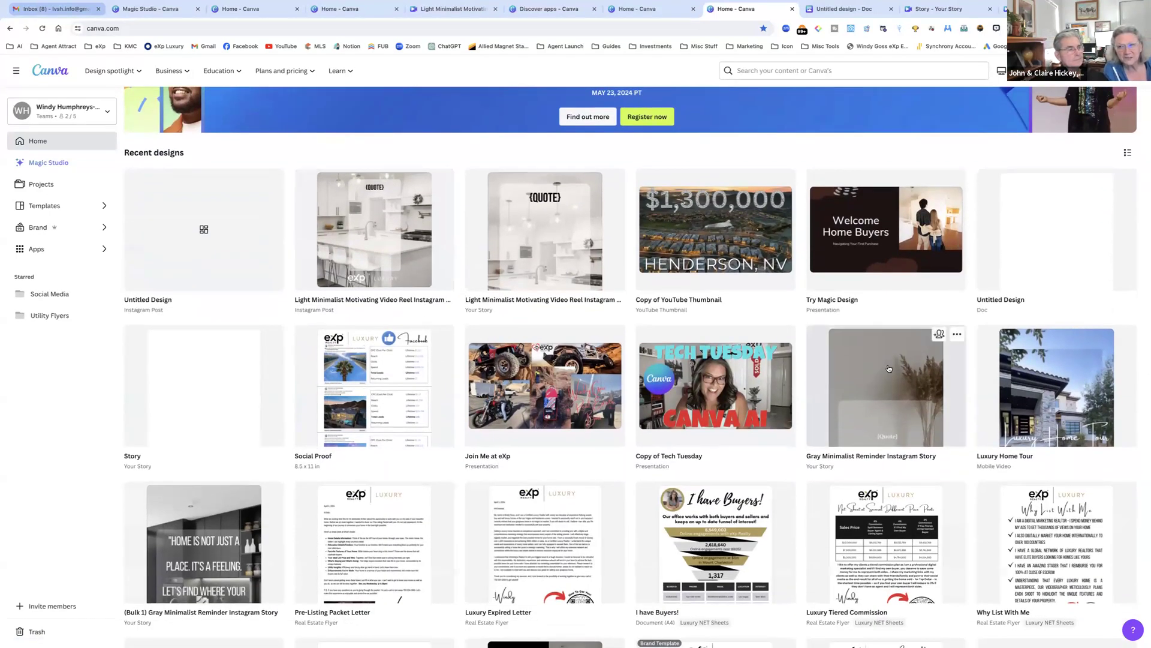
click(889, 368)
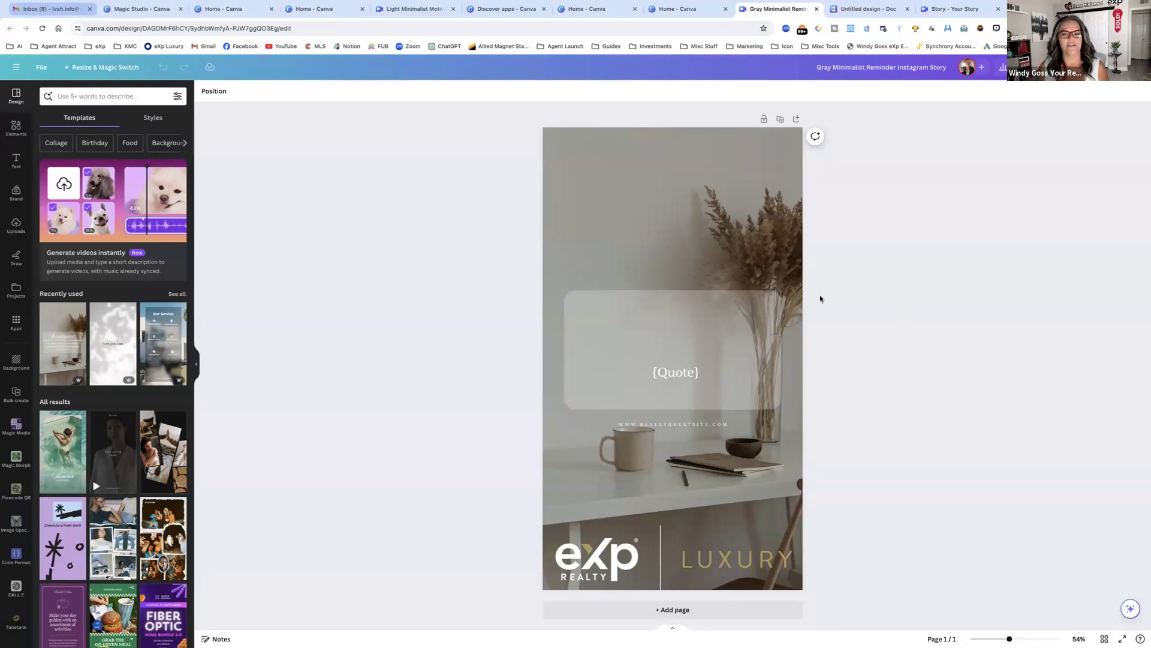
Step: Try shifting the desk and vase background photo slightly within its crop, and undo the change
click(743, 268)
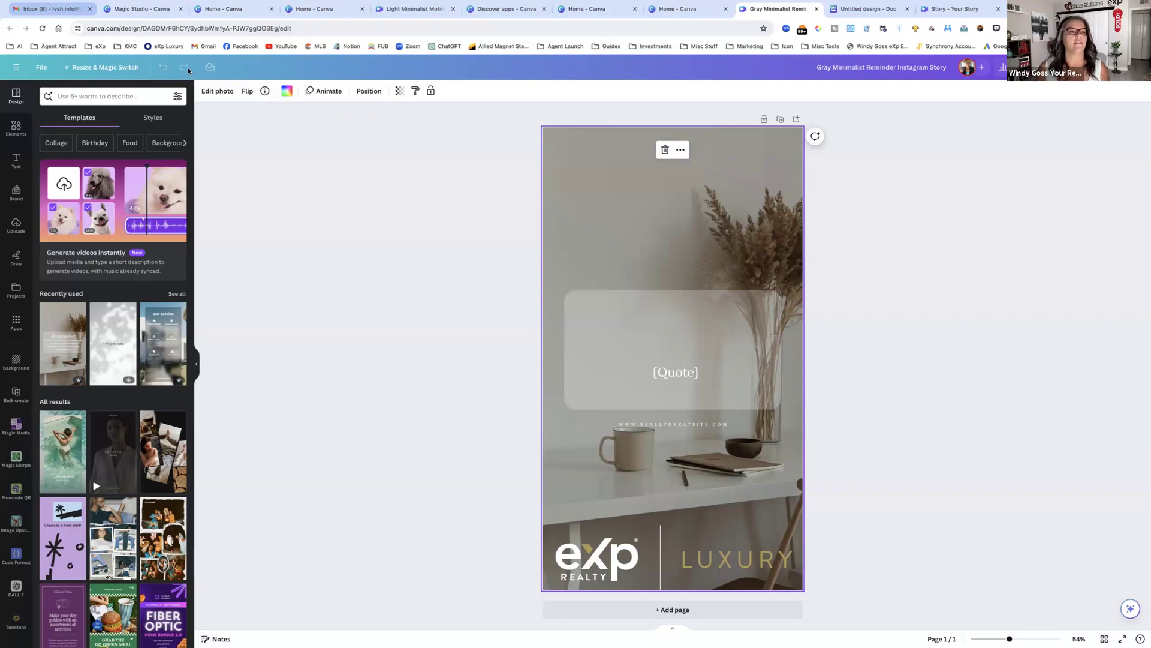
double_click(738, 470)
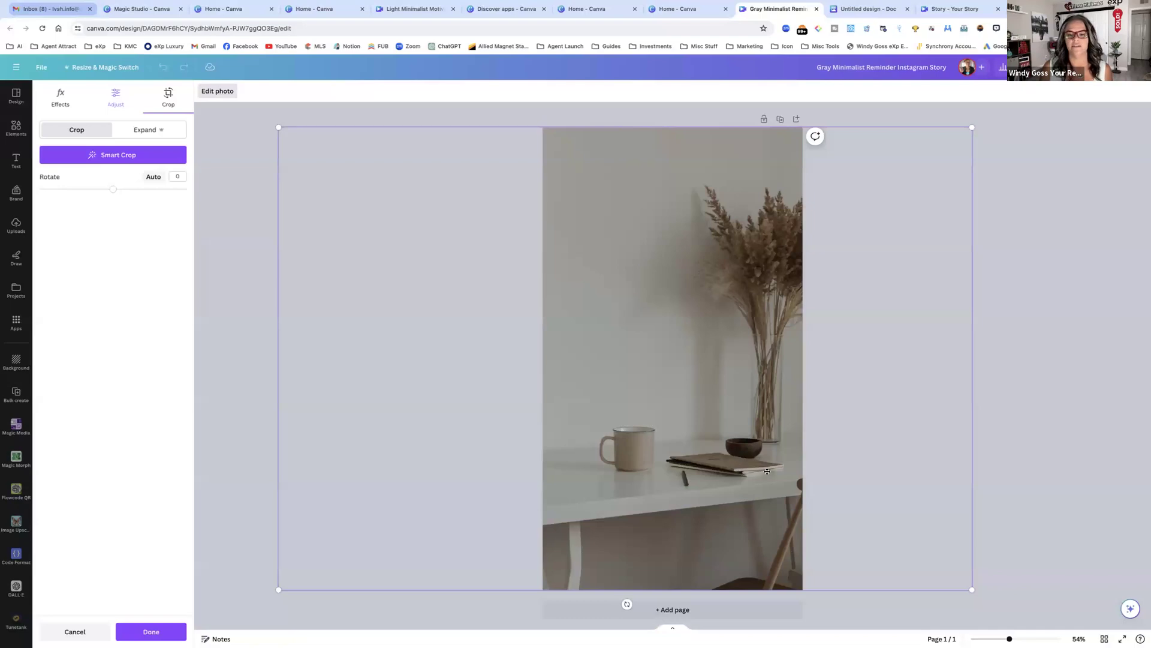
drag(760, 467, 755, 429)
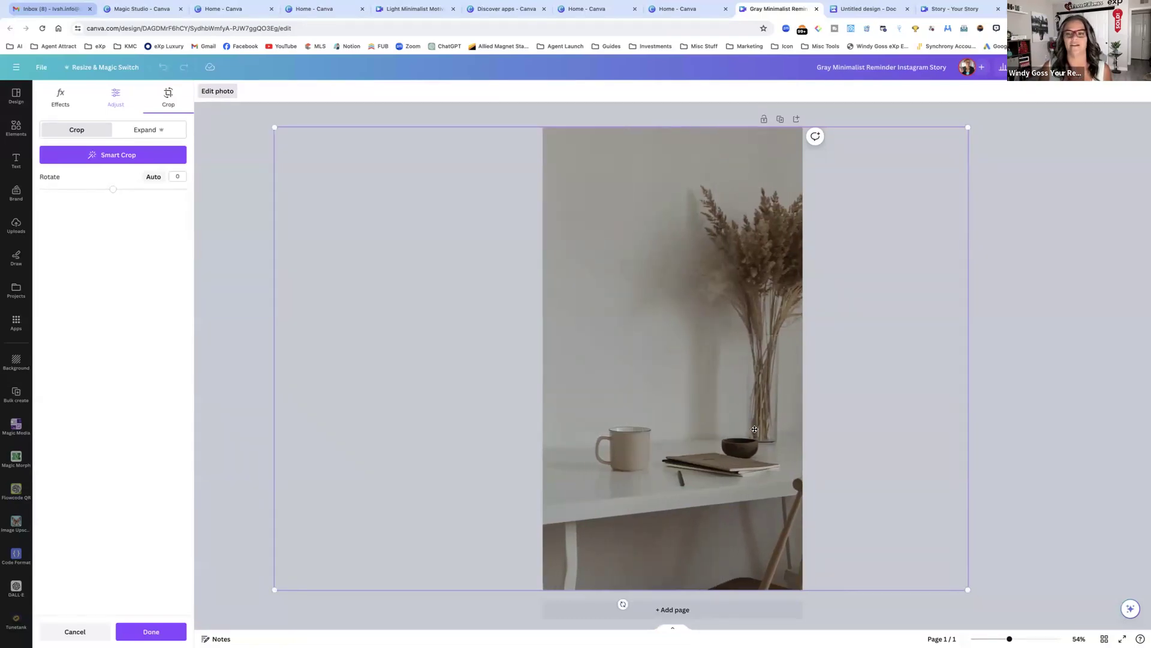
click(1055, 394)
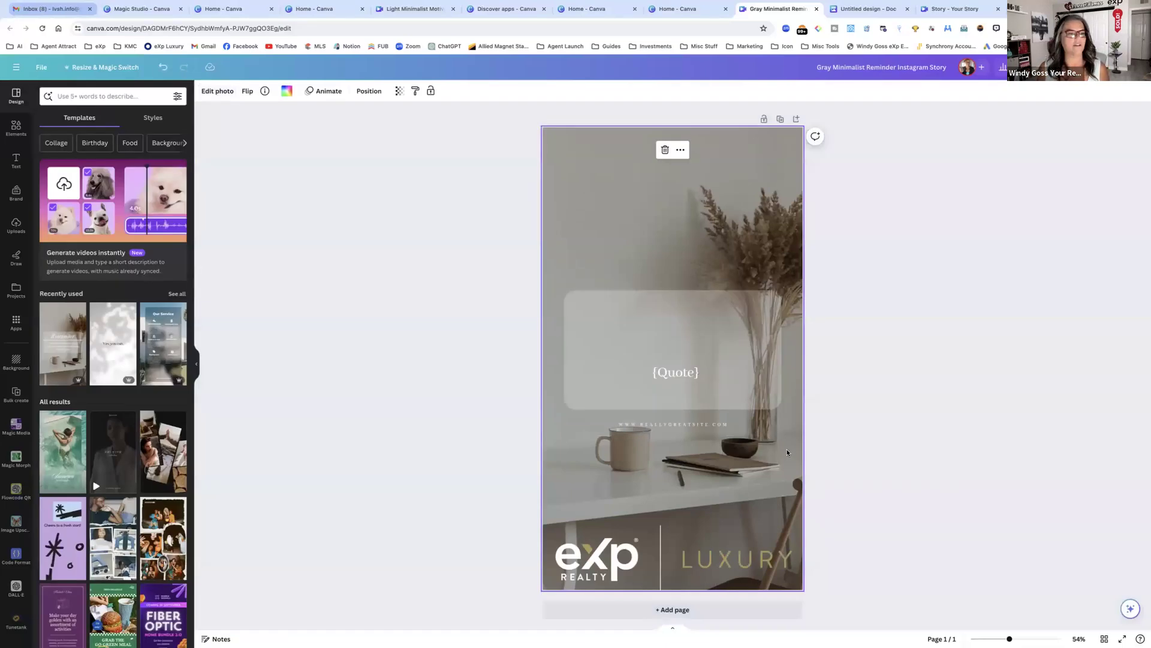
click(217, 91)
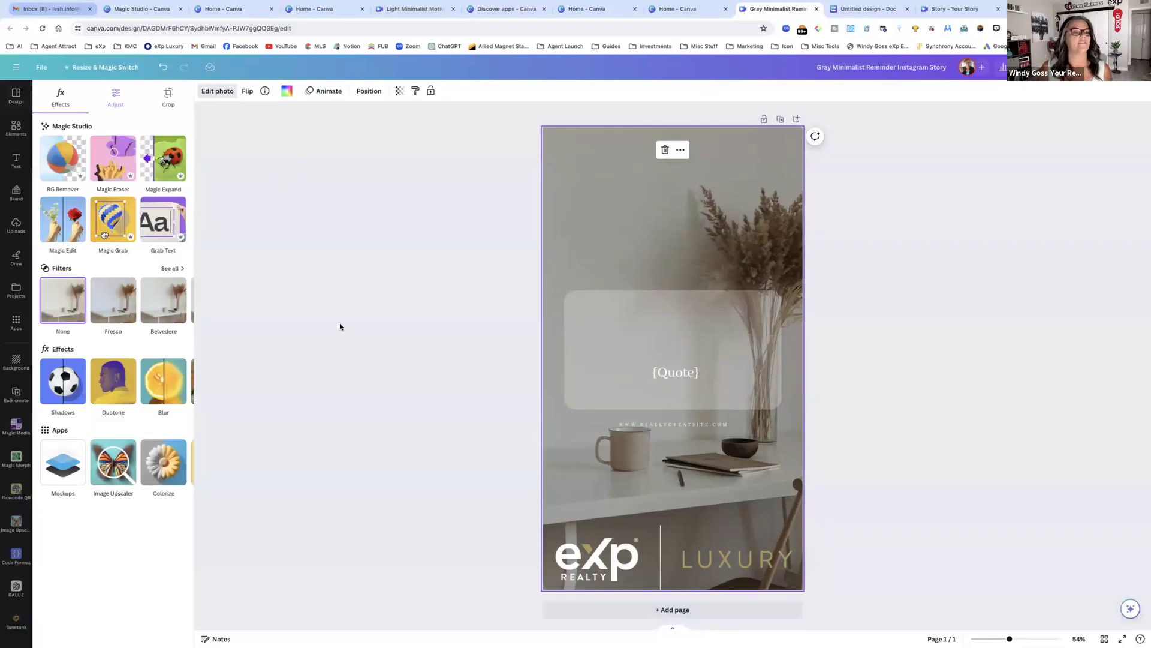
click(757, 504)
click(875, 442)
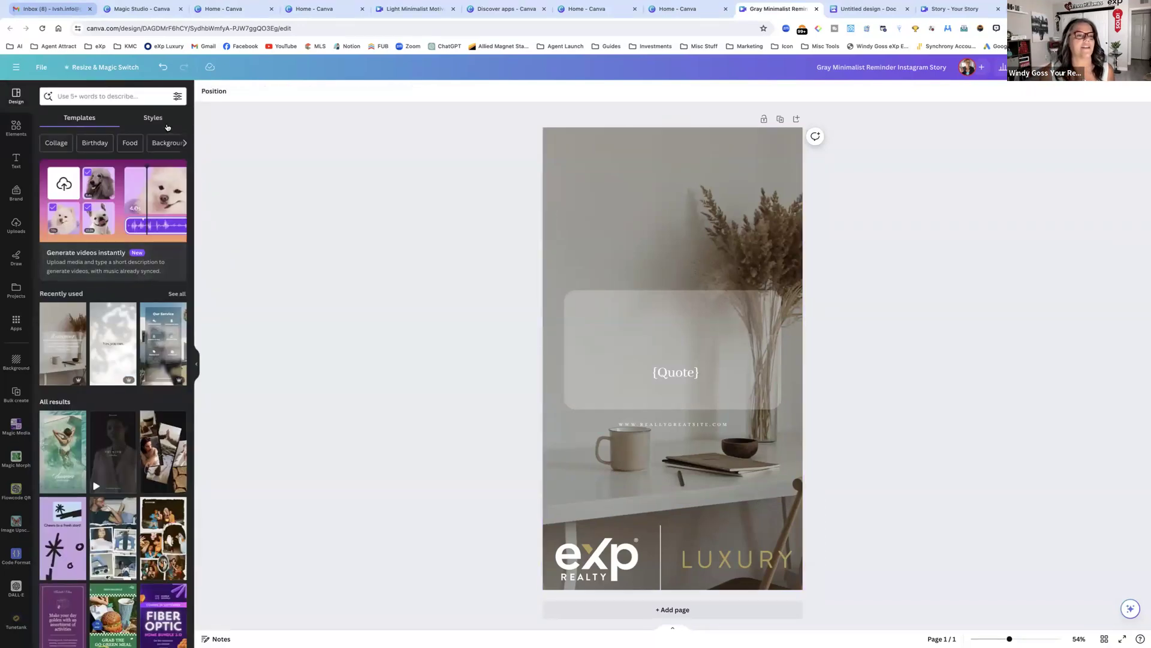
click(163, 67)
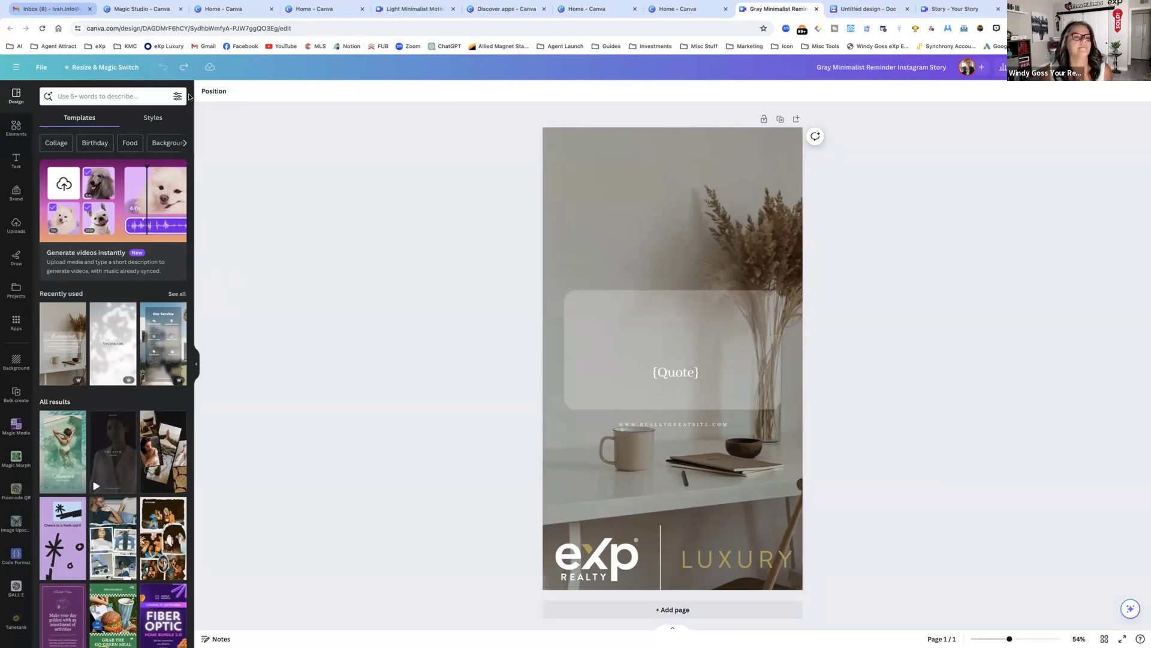
Step: Separate the desk, vase and mug from the background photo with Magic Grab and shift the cutout slightly
click(644, 359)
click(724, 475)
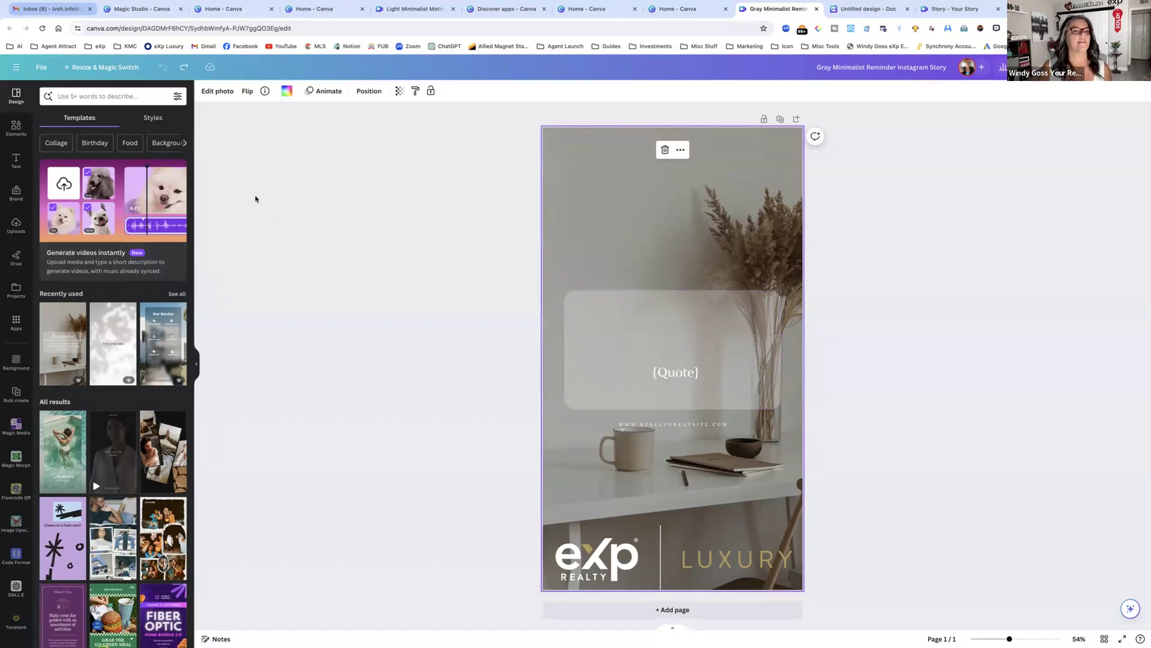
click(217, 91)
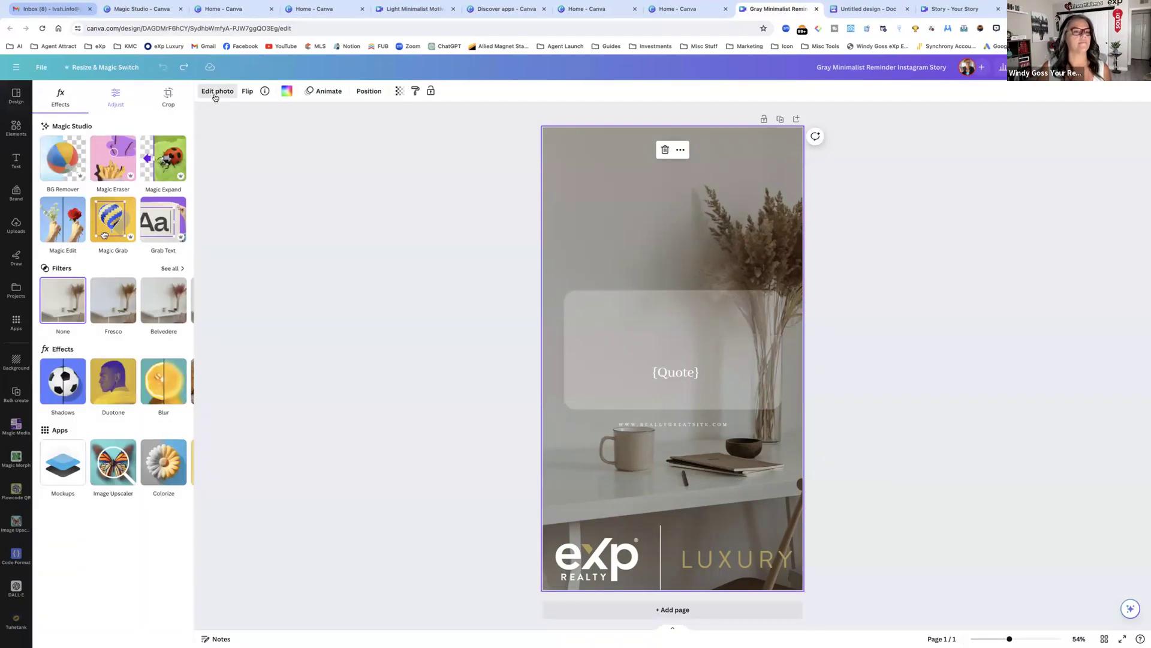
click(113, 239)
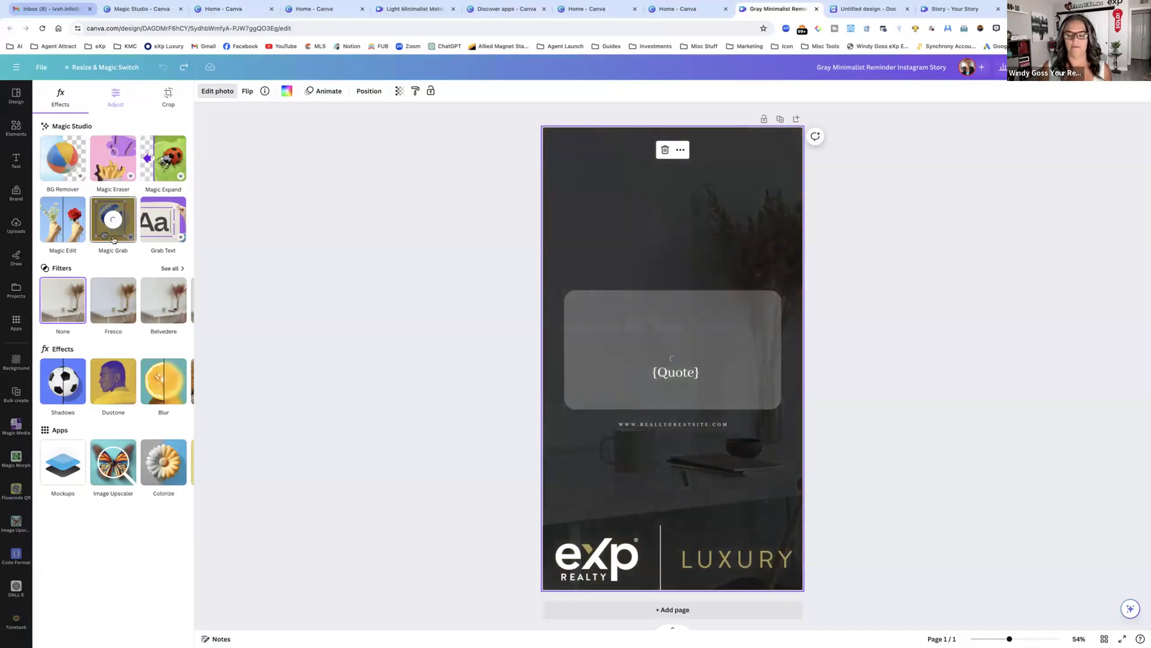
mouse_move(706, 480)
mouse_down()
mouse_move(682, 480)
mouse_move(718, 480)
mouse_move(692, 480)
mouse_up()
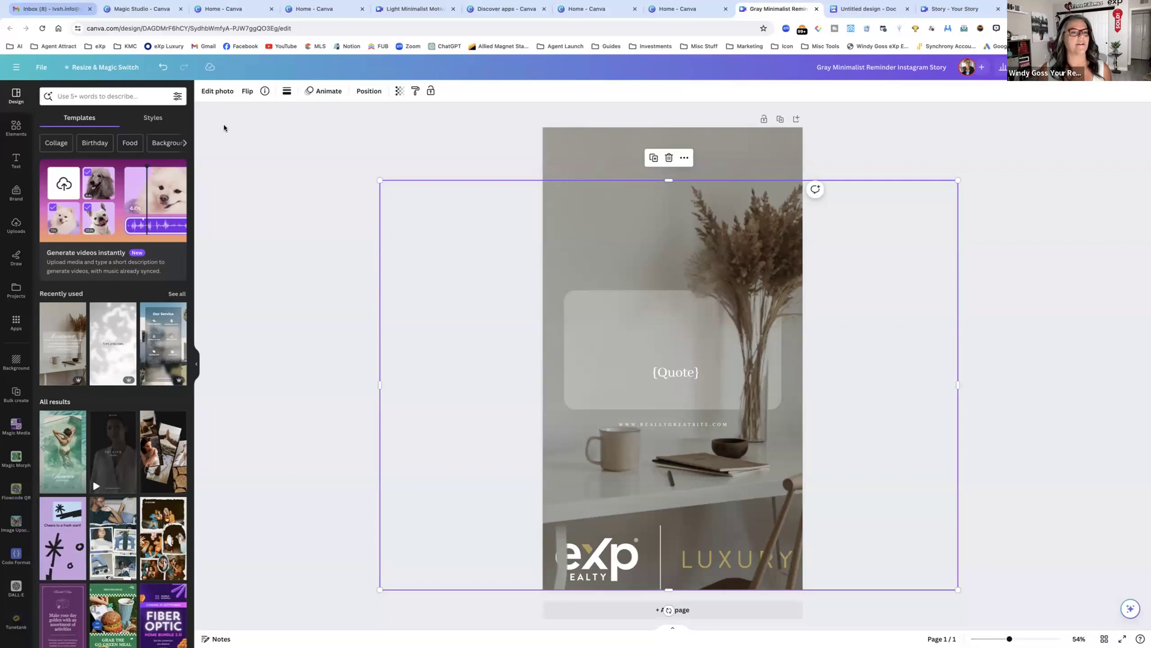
Step: Start a Magic Edit on the desk cutout photo and brush over the dried plant and its vase
click(223, 93)
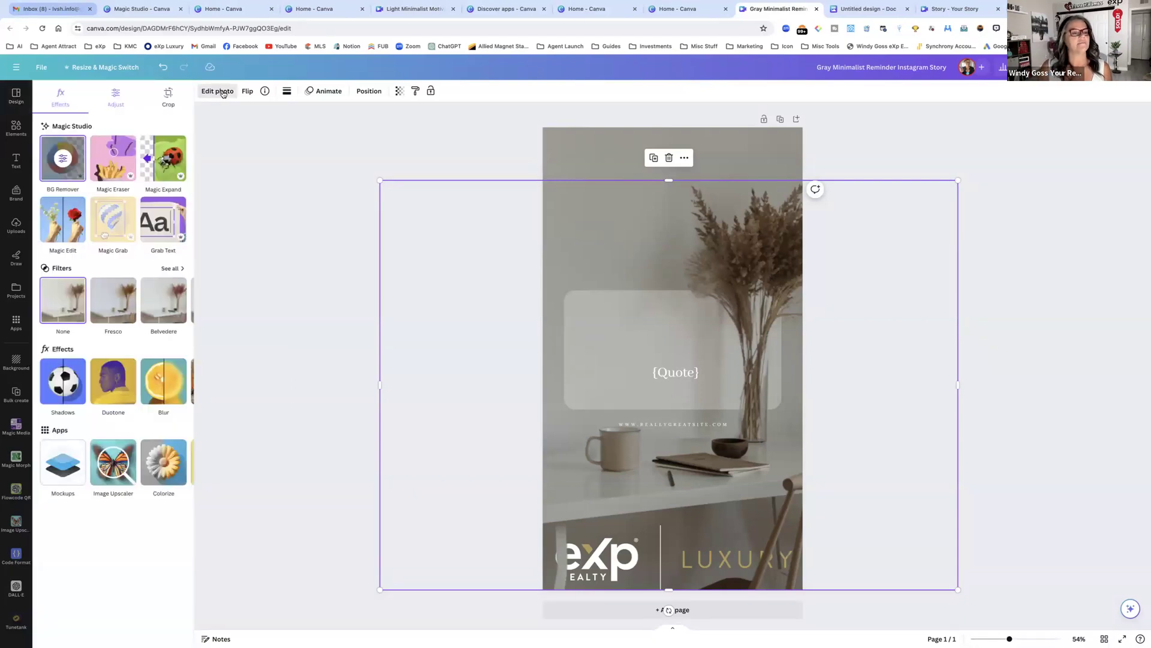
click(63, 226)
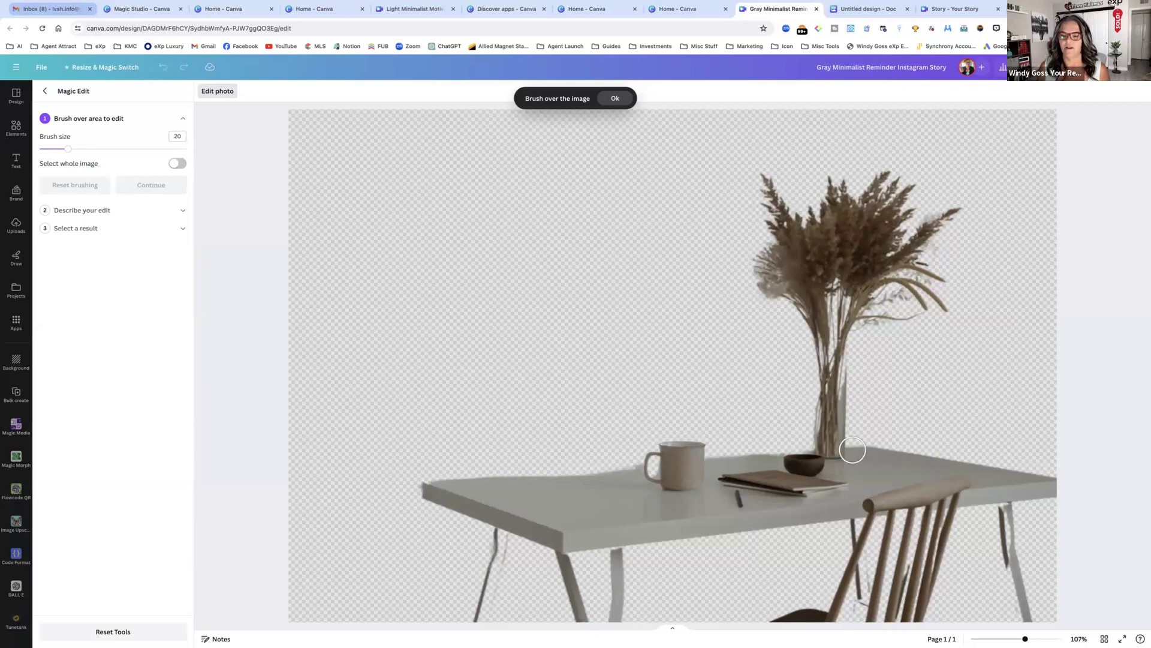
mouse_move(840, 449)
mouse_down()
mouse_move(830, 358)
mouse_move(842, 330)
mouse_move(837, 387)
mouse_move(842, 334)
mouse_move(921, 319)
mouse_move(868, 318)
mouse_move(863, 301)
mouse_move(914, 294)
mouse_move(878, 262)
mouse_move(935, 273)
mouse_move(870, 273)
mouse_move(922, 247)
mouse_move(945, 216)
mouse_move(914, 233)
mouse_move(955, 208)
mouse_move(885, 250)
mouse_move(901, 195)
mouse_move(886, 220)
mouse_move(897, 226)
mouse_move(899, 201)
mouse_move(870, 185)
mouse_move(837, 216)
mouse_move(826, 197)
mouse_move(820, 217)
mouse_move(764, 161)
mouse_move(784, 248)
mouse_move(776, 239)
mouse_move(764, 251)
mouse_move(797, 254)
mouse_move(756, 287)
mouse_move(803, 302)
mouse_move(757, 256)
mouse_move(746, 222)
mouse_move(781, 163)
mouse_move(731, 203)
mouse_move(769, 238)
mouse_move(764, 222)
mouse_move(807, 165)
mouse_move(768, 189)
mouse_move(871, 190)
mouse_move(838, 168)
mouse_move(919, 188)
mouse_move(936, 205)
mouse_move(935, 284)
mouse_move(940, 227)
mouse_move(951, 233)
mouse_move(932, 307)
mouse_move(823, 301)
mouse_move(766, 284)
mouse_move(799, 323)
mouse_move(822, 442)
mouse_move(794, 269)
mouse_move(807, 303)
mouse_move(804, 185)
mouse_move(835, 240)
mouse_move(853, 193)
mouse_move(861, 242)
mouse_move(875, 211)
mouse_up()
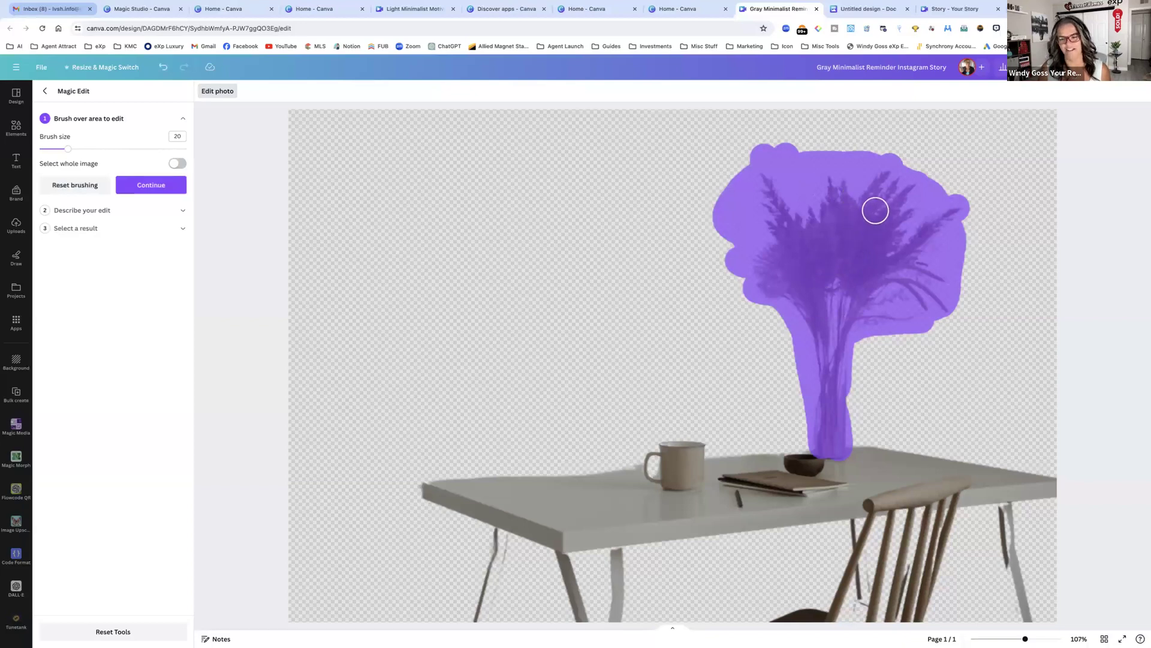
Step: Generate the Magic Edit "replace this plant with big beautiful sun flowers" and apply the first result
click(84, 209)
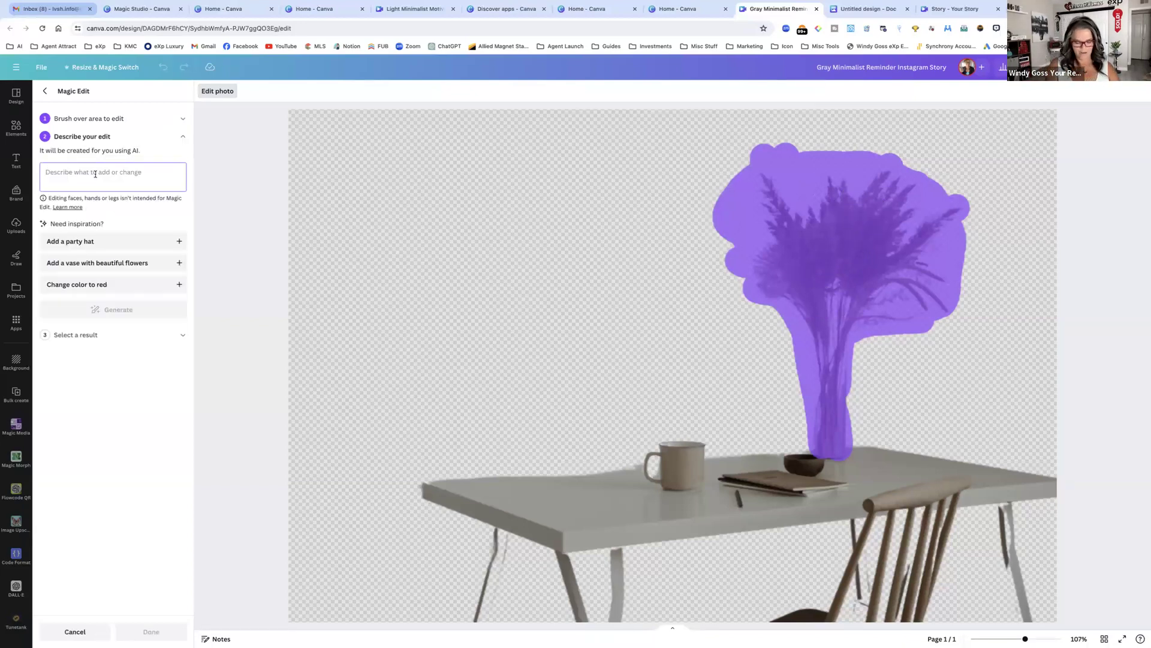
text(replace )
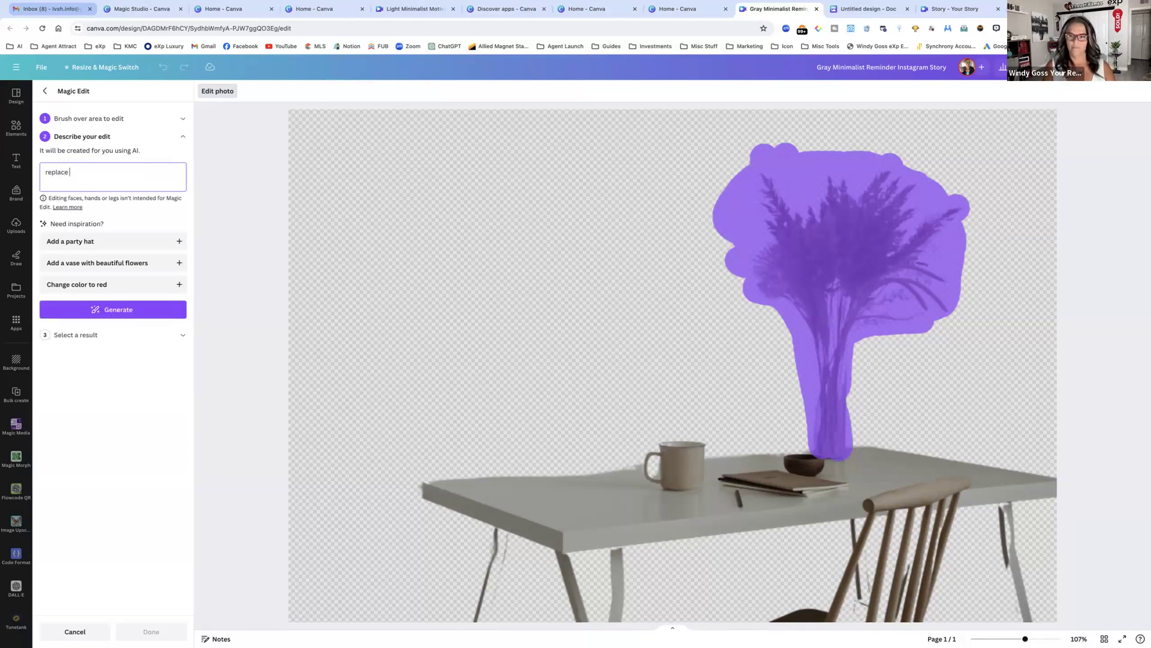
text(this plant with)
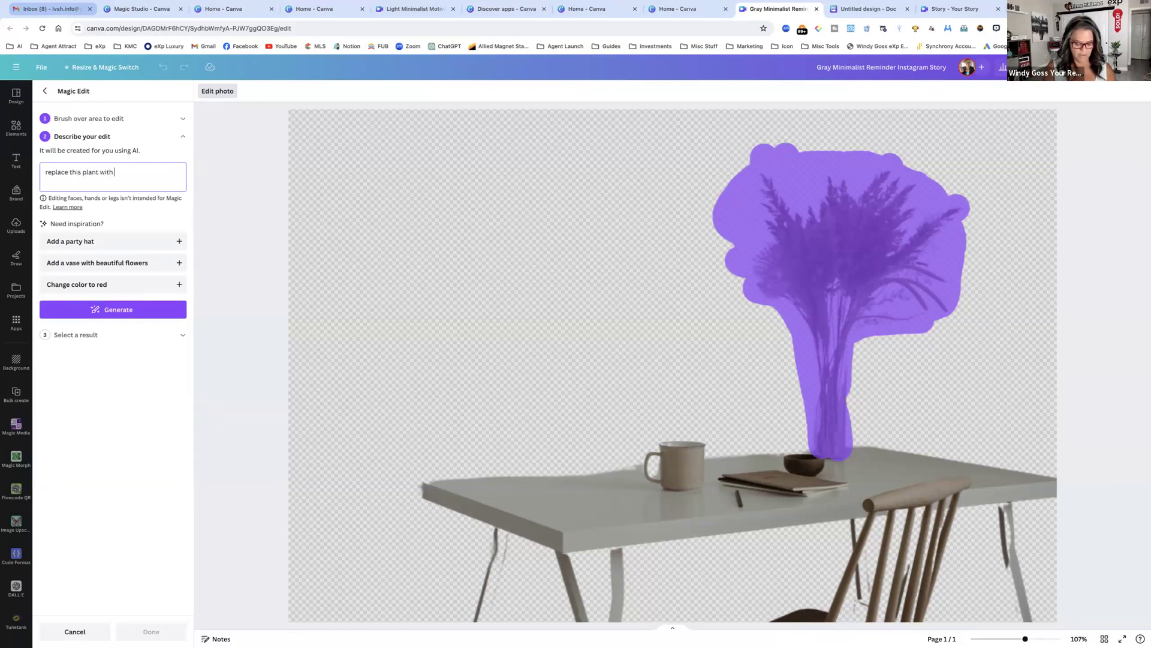
text( bl)
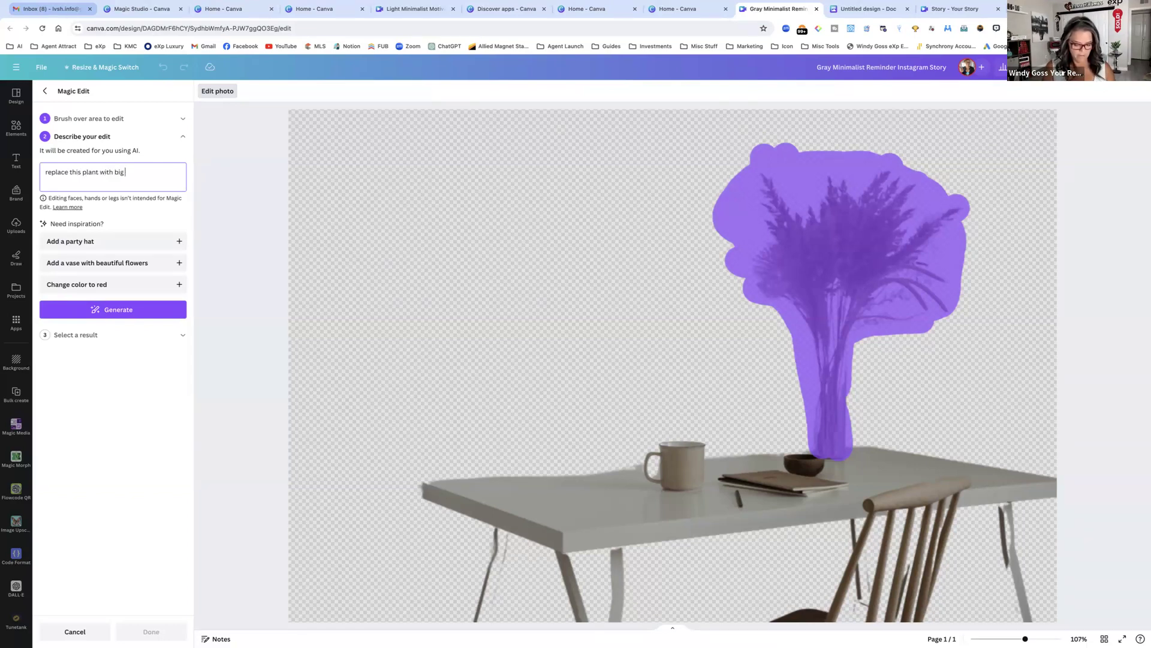
text(g beautiful)
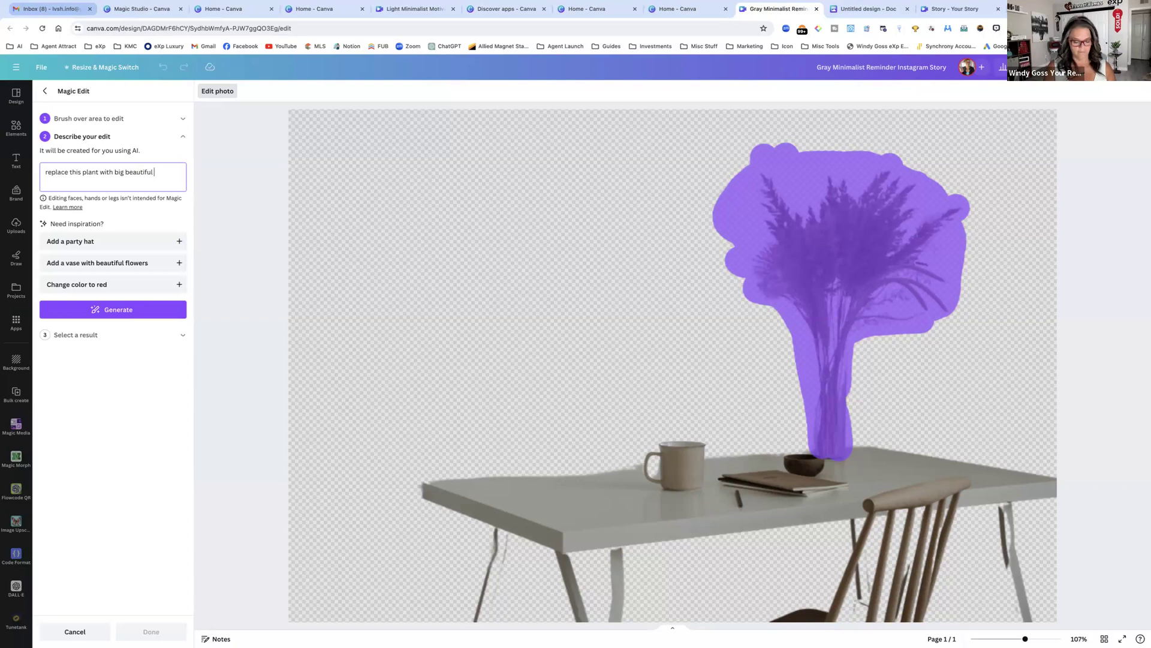
text( sun flowers)
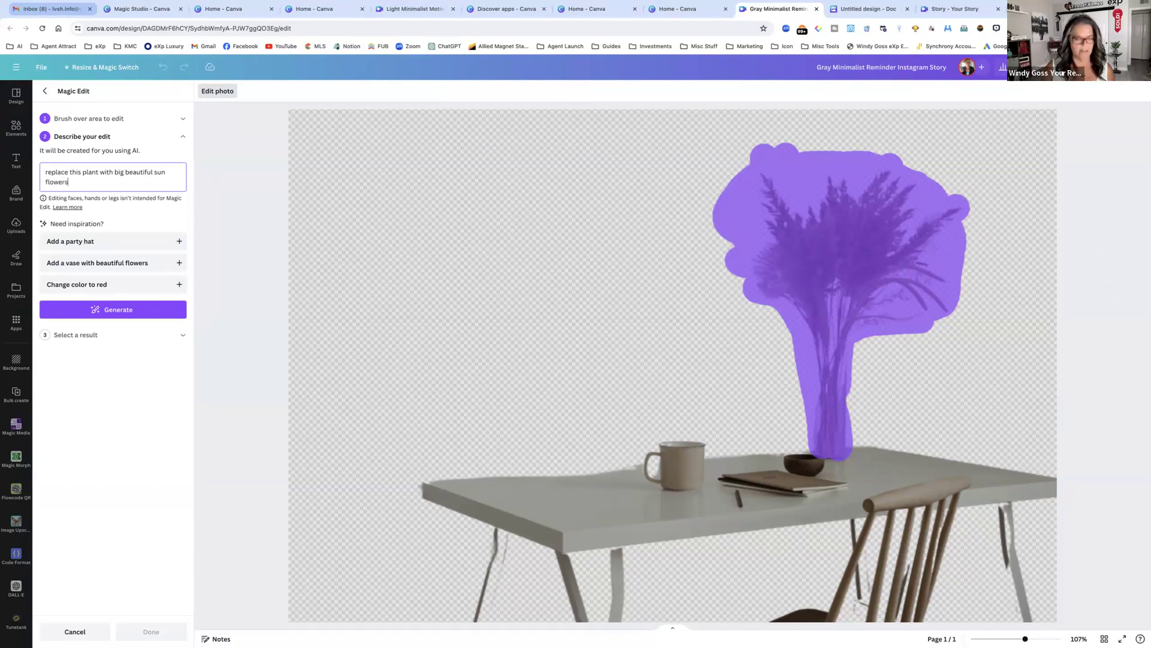
click(139, 309)
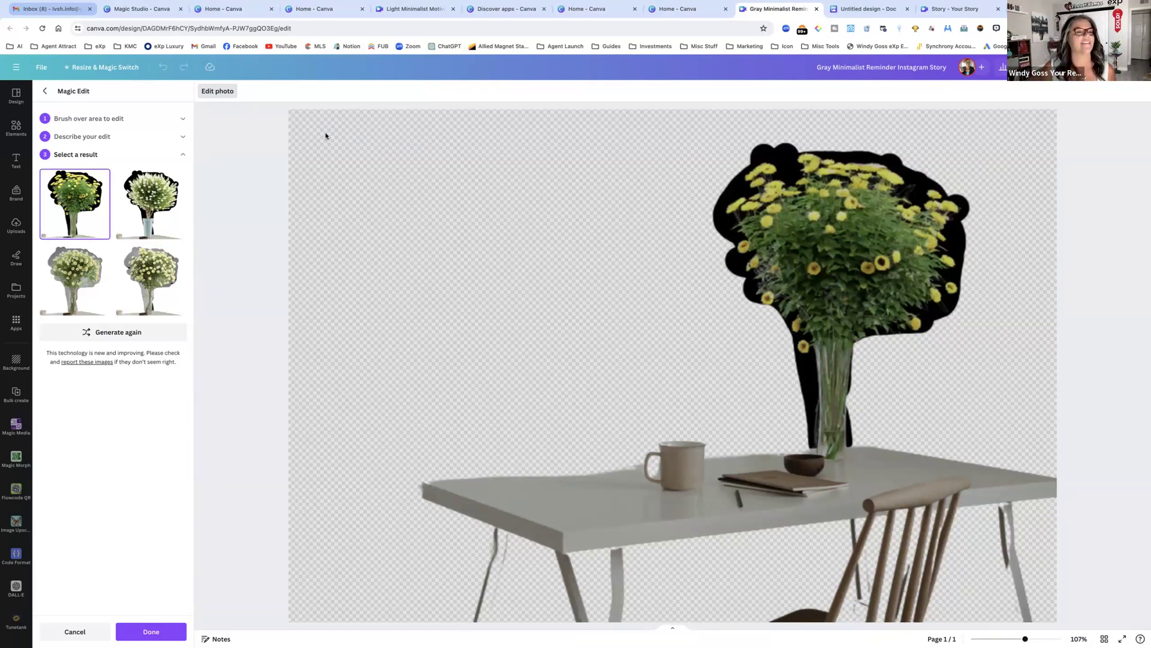
click(162, 631)
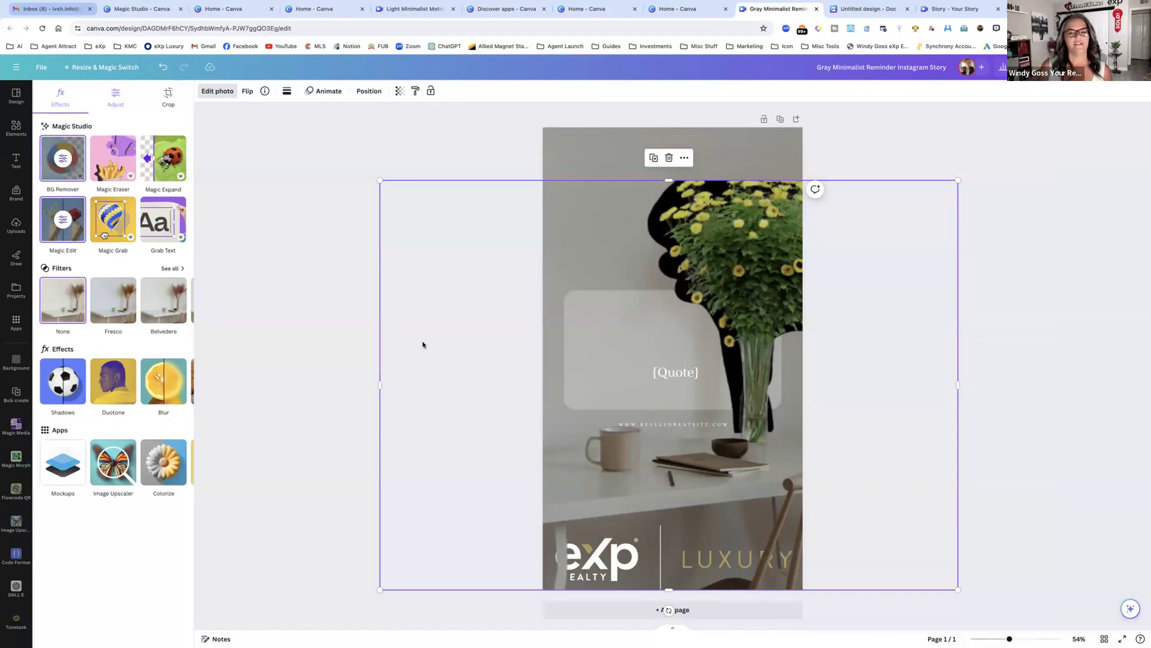
Step: Start another Magic Edit on the photo and brush over the black outline around the flowers and vase
click(219, 94)
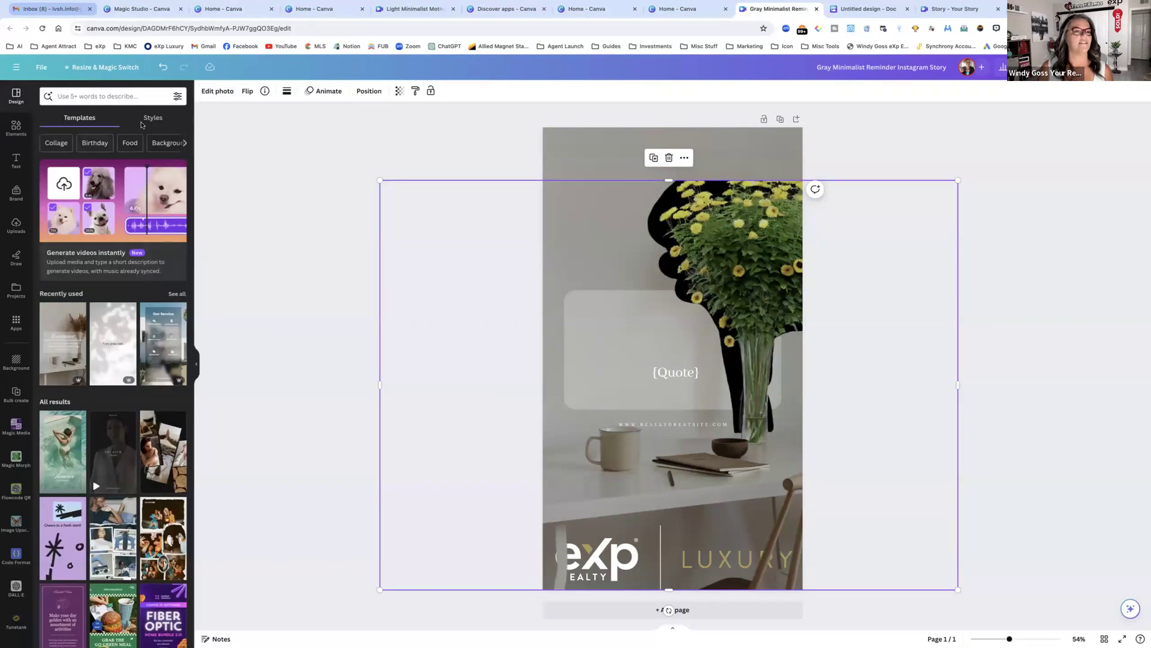
click(218, 91)
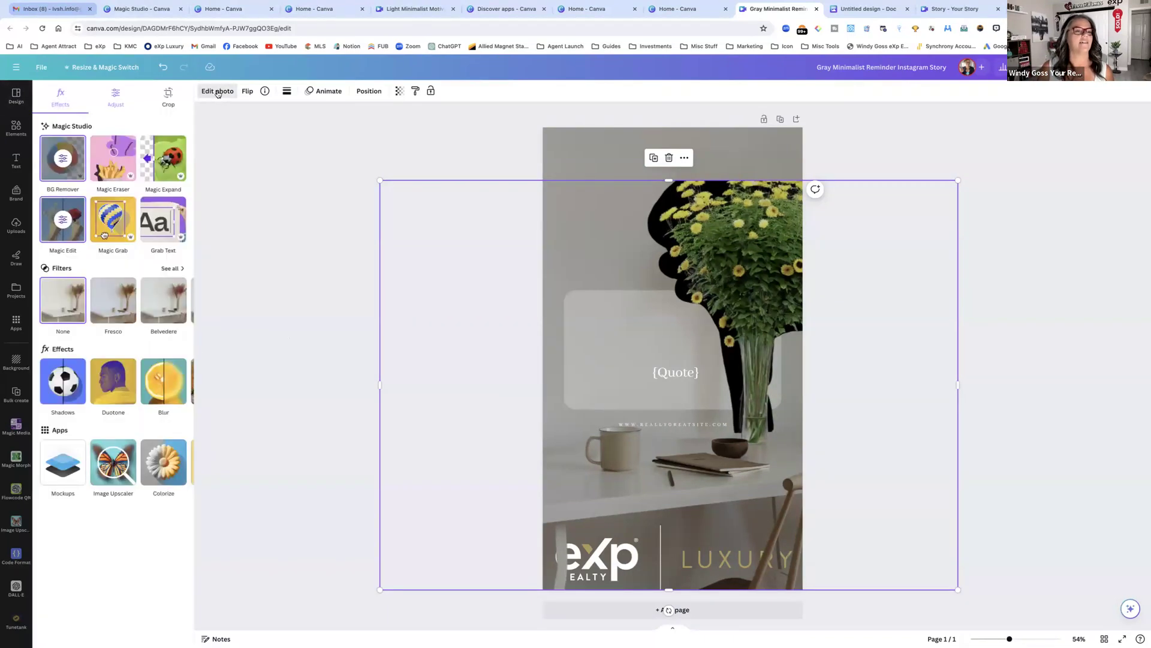
click(56, 231)
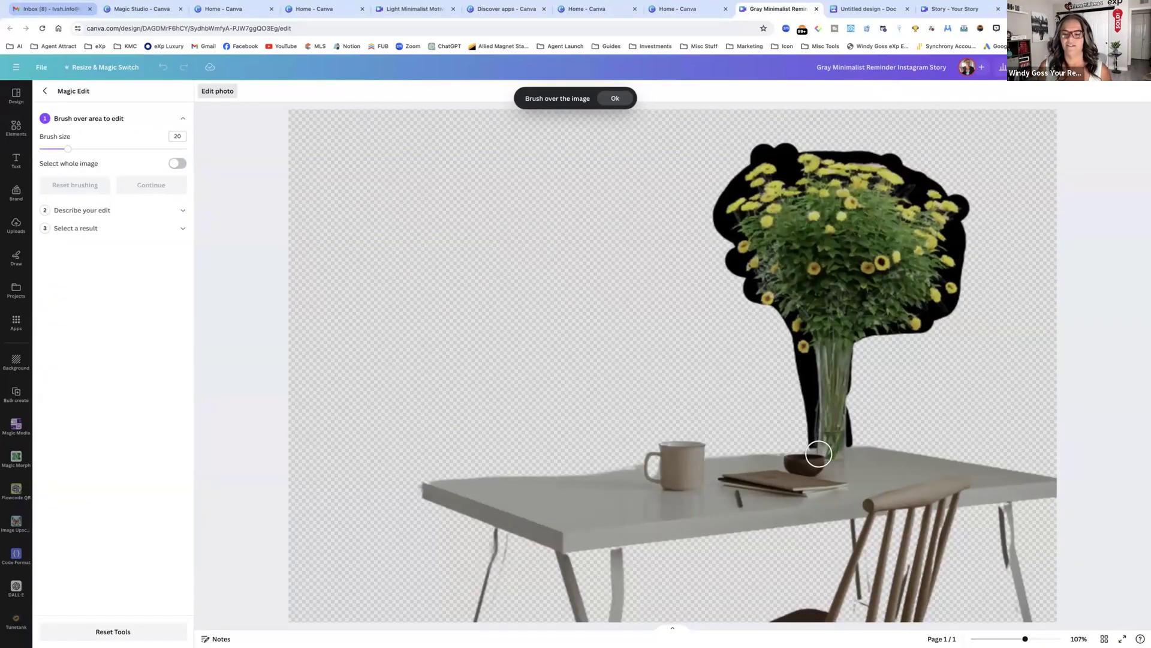
mouse_move(814, 450)
mouse_down()
mouse_move(802, 344)
mouse_move(778, 304)
mouse_move(760, 300)
mouse_move(753, 266)
mouse_move(735, 262)
mouse_move(753, 256)
mouse_move(725, 216)
mouse_move(764, 154)
mouse_move(781, 152)
mouse_move(784, 179)
mouse_move(799, 173)
mouse_move(798, 149)
mouse_move(894, 162)
mouse_move(903, 186)
mouse_move(936, 190)
mouse_move(961, 216)
mouse_move(945, 232)
mouse_move(955, 288)
mouse_move(934, 275)
mouse_move(960, 292)
mouse_move(936, 313)
mouse_move(912, 309)
mouse_move(932, 329)
mouse_move(861, 339)
mouse_move(850, 444)
mouse_up()
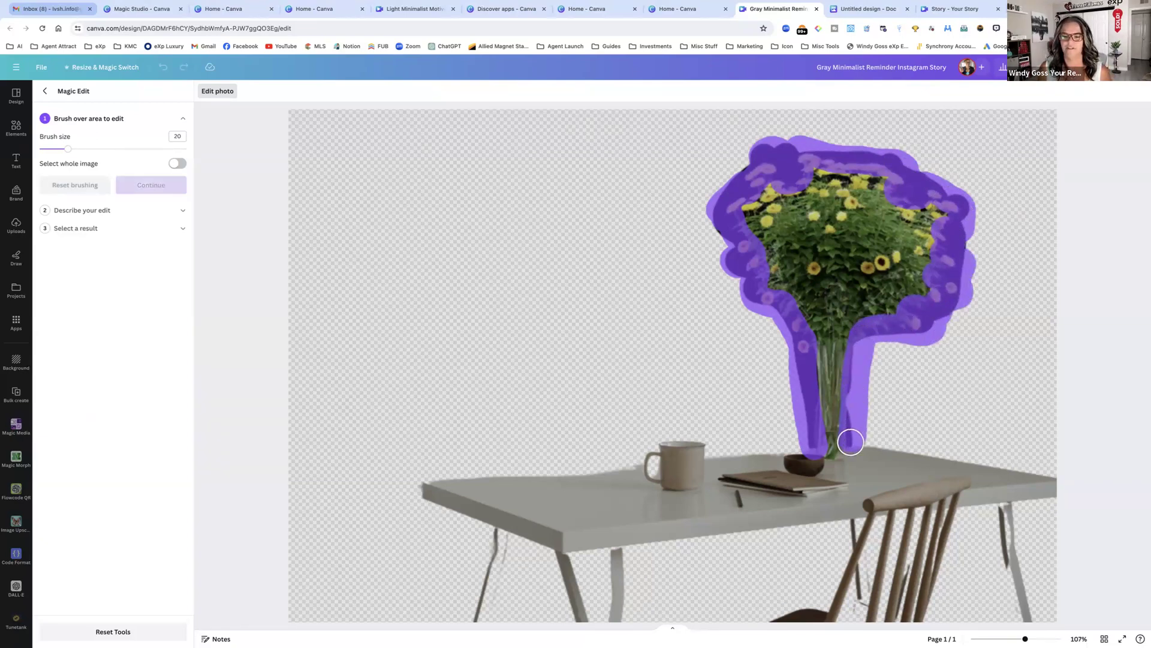
Step: Try to clear the brushed black outline by generating a Magic Edit with the description "remove black background"
click(87, 212)
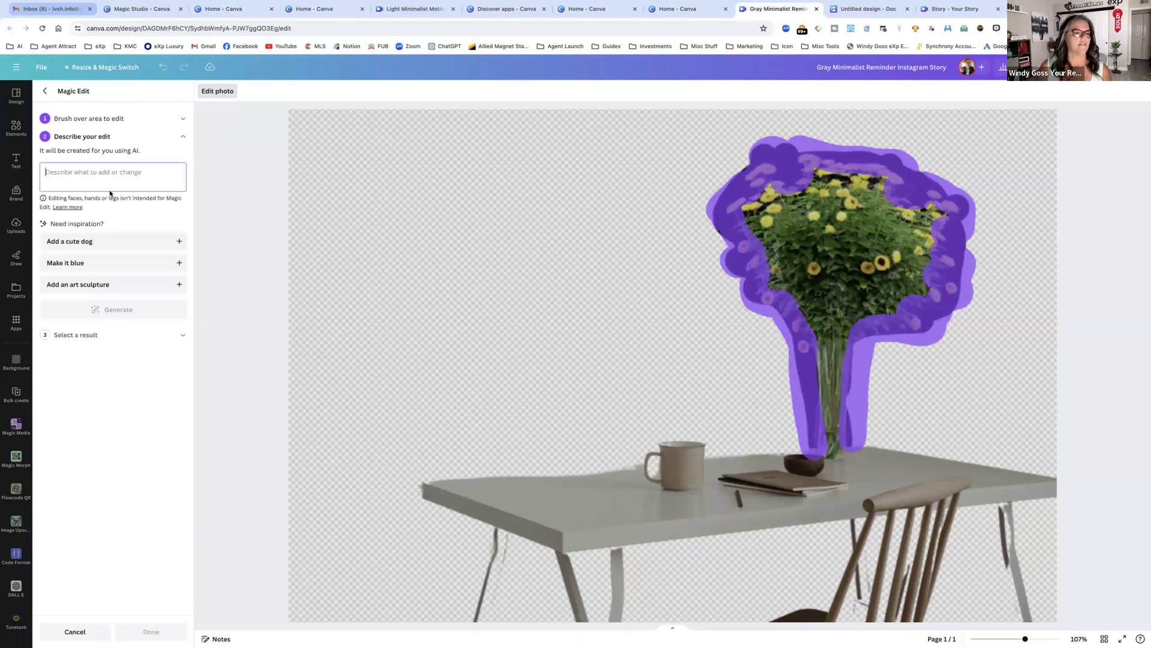
text(rem)
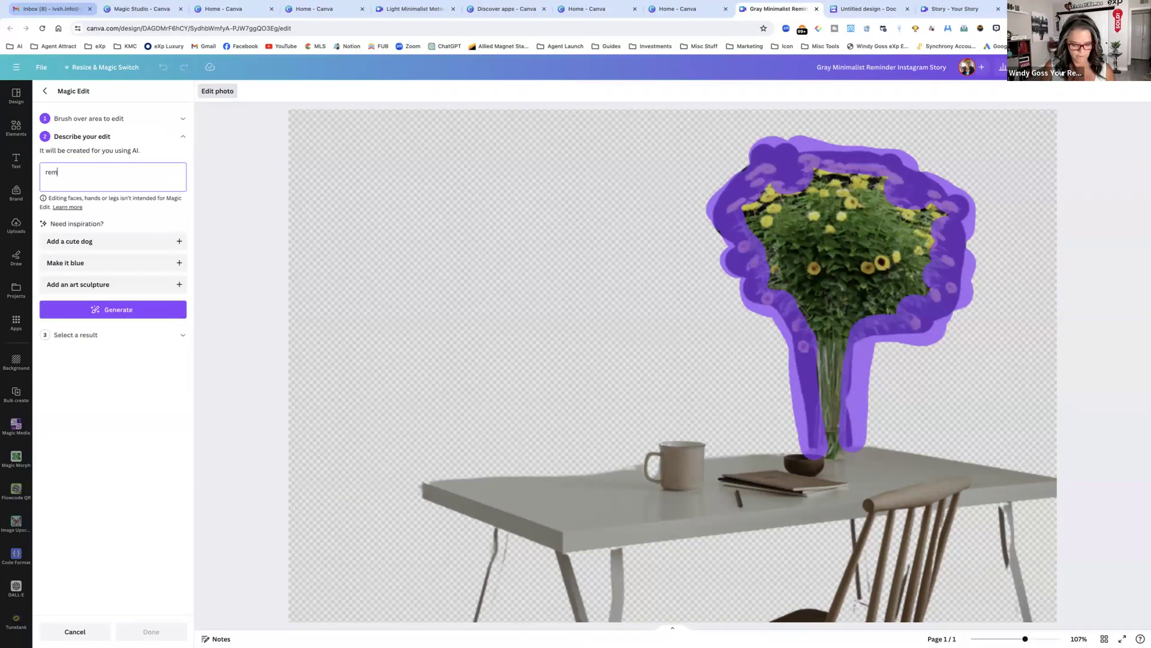
text(ove blac)
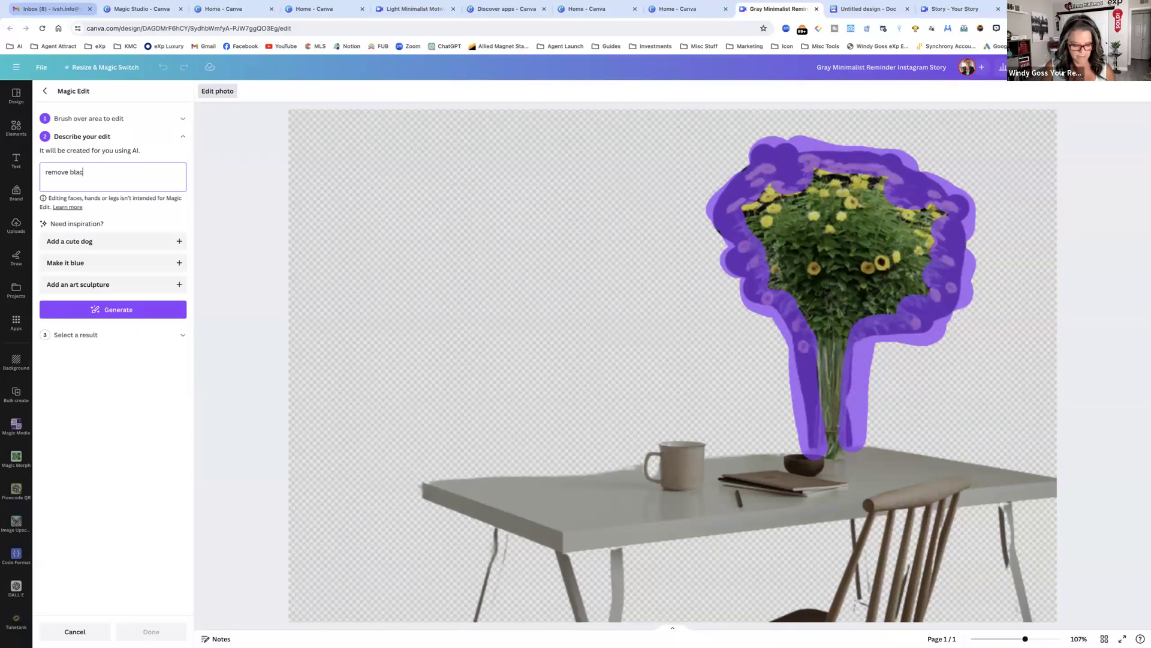
text(k b)
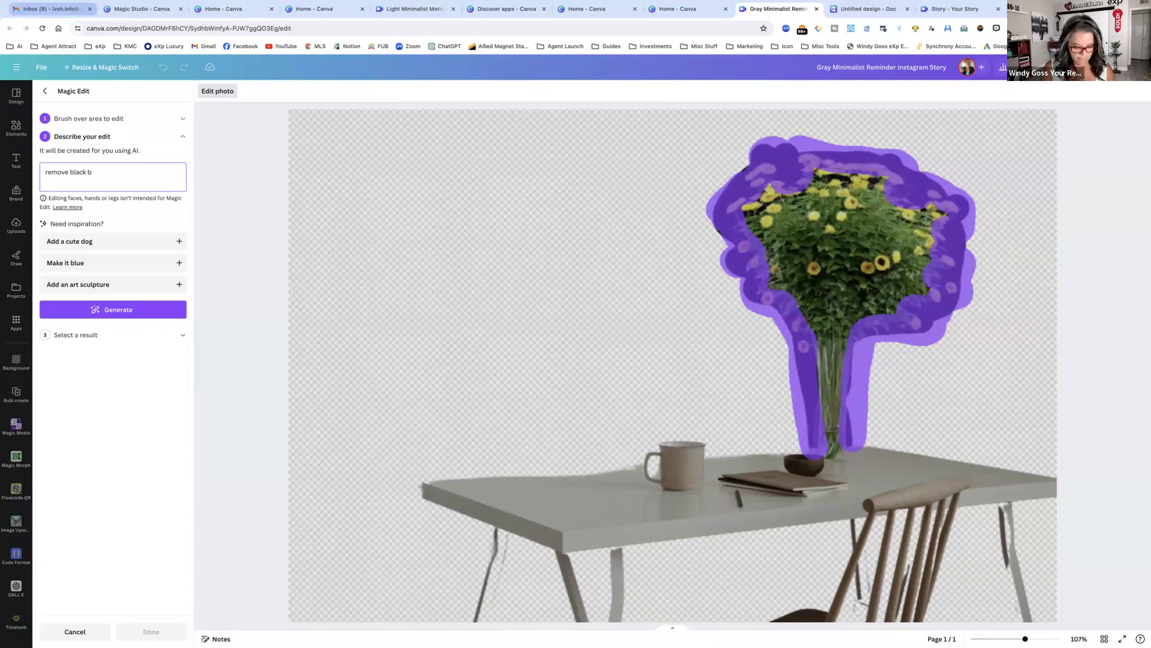
text(ackground)
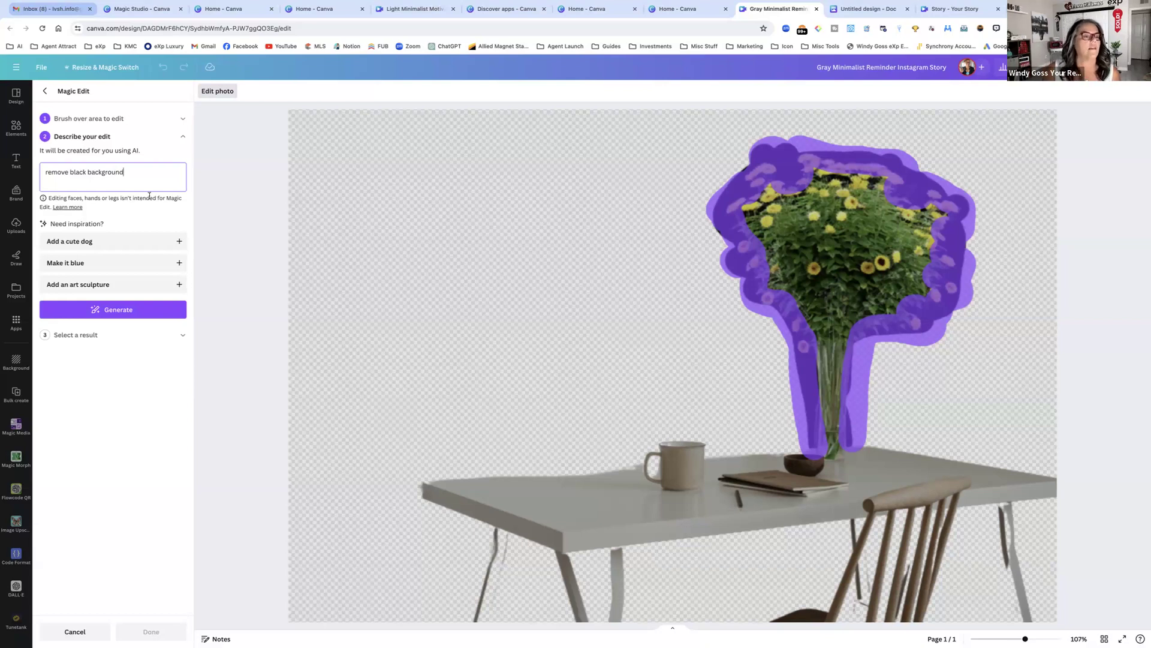
click(141, 310)
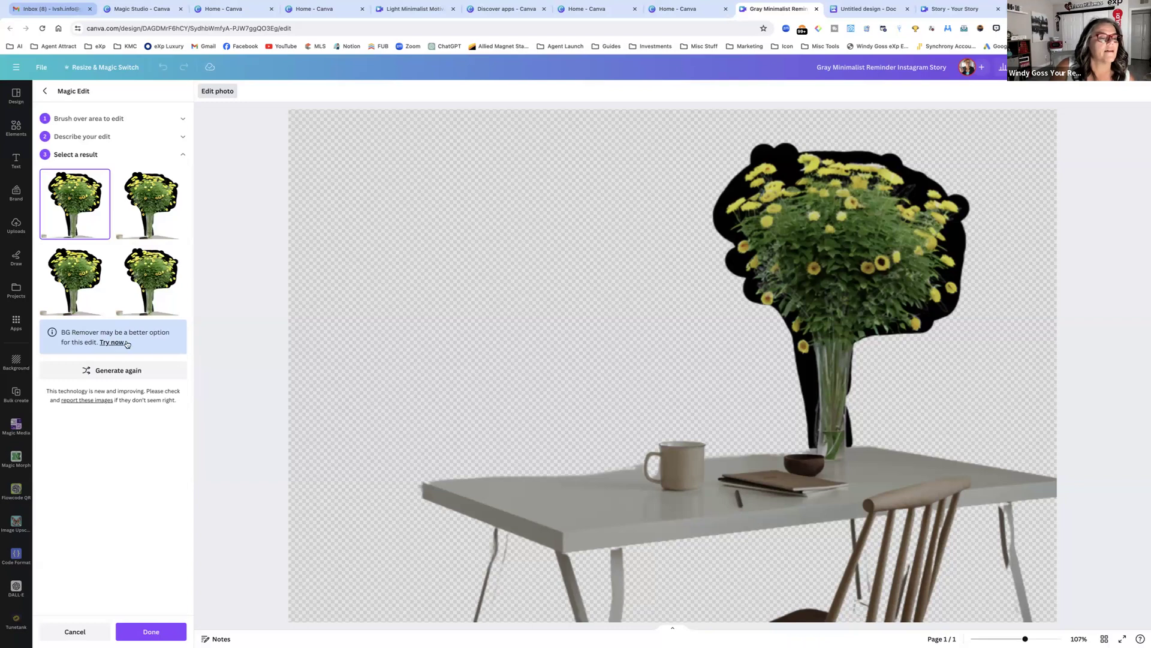
Step: Remove the black area around the flowers with the suggested Background Remover and return to the design
click(114, 342)
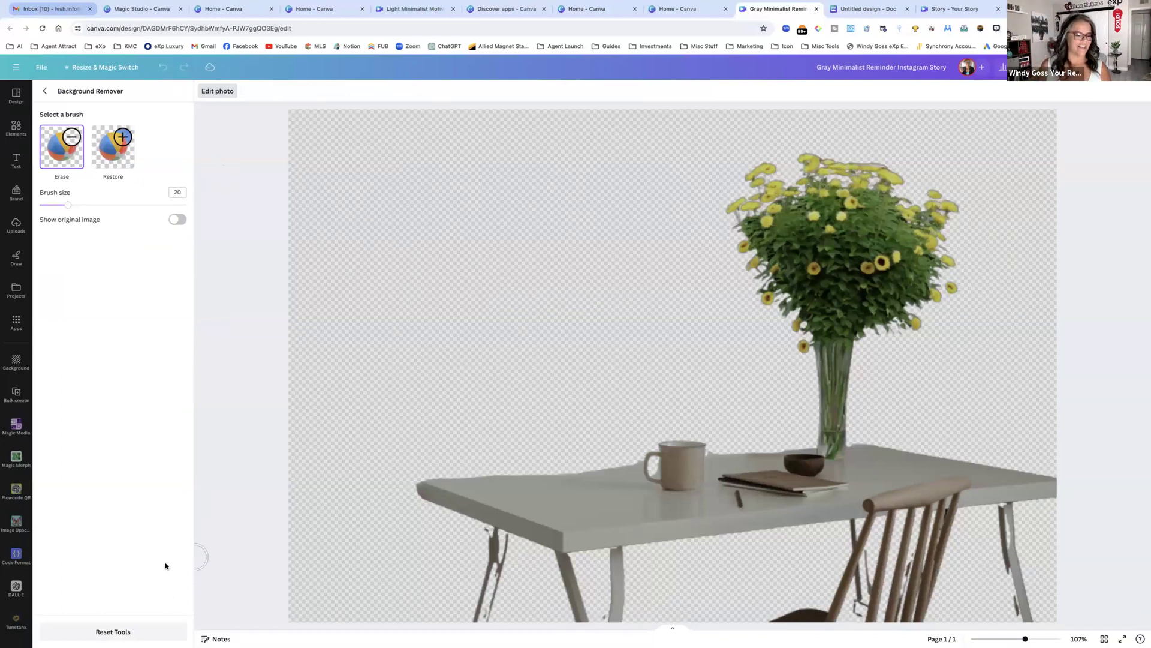
click(228, 92)
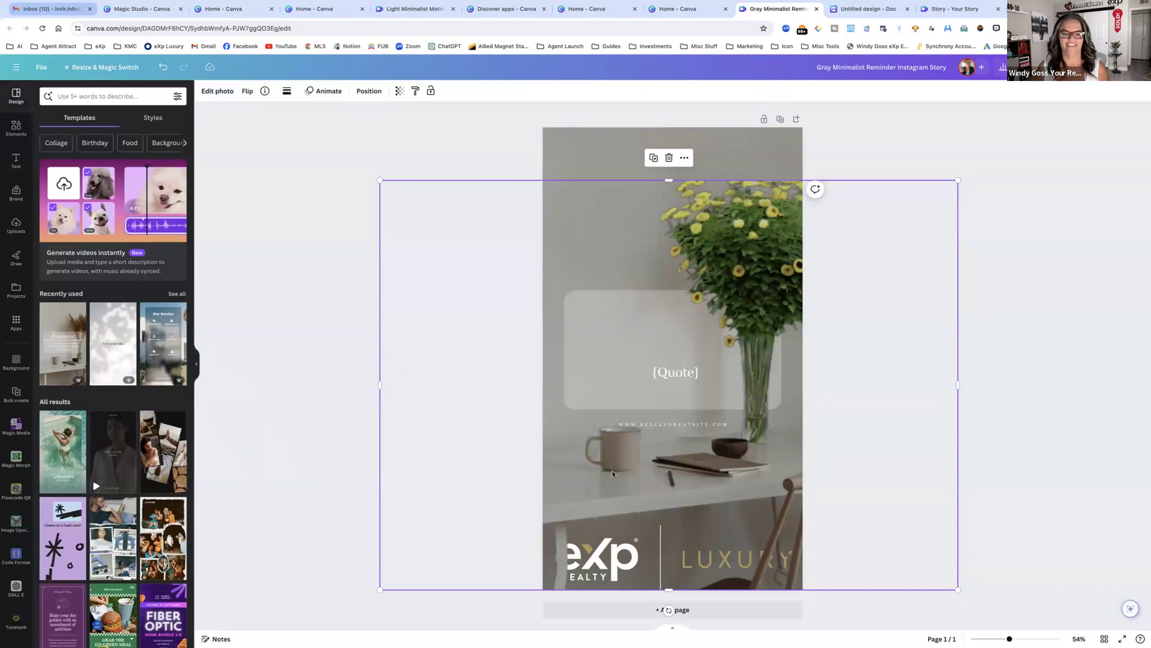
Step: Start a Magic Edit and brush over the coffee mug, reducing the brush size to 4 to cover its handle
click(219, 92)
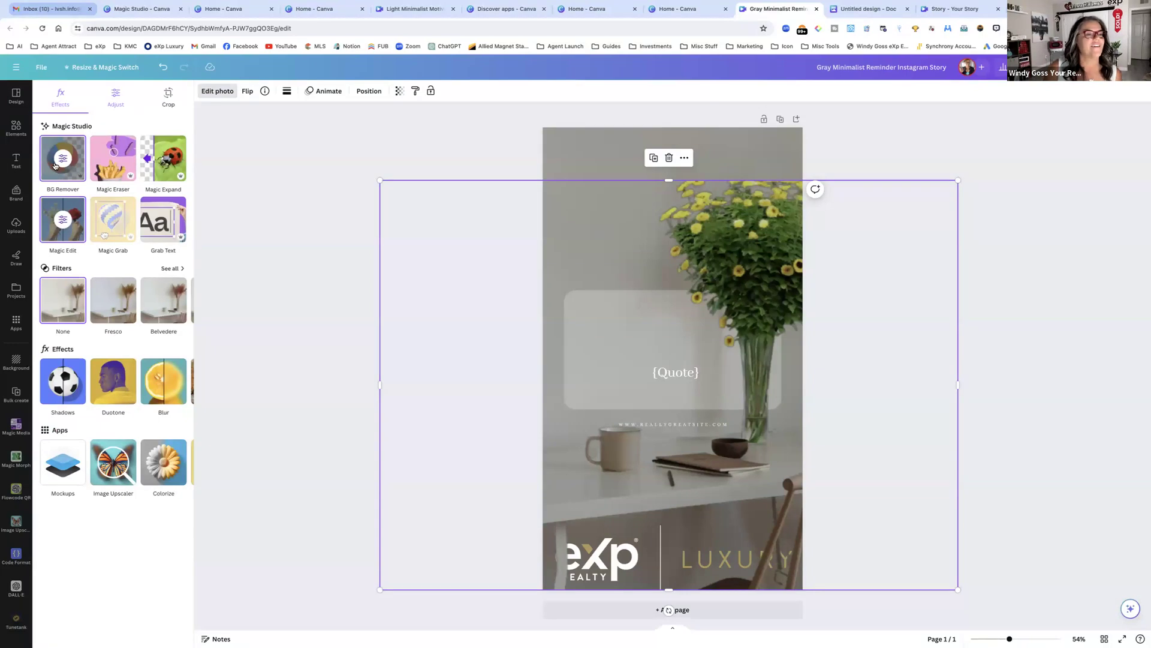
click(74, 225)
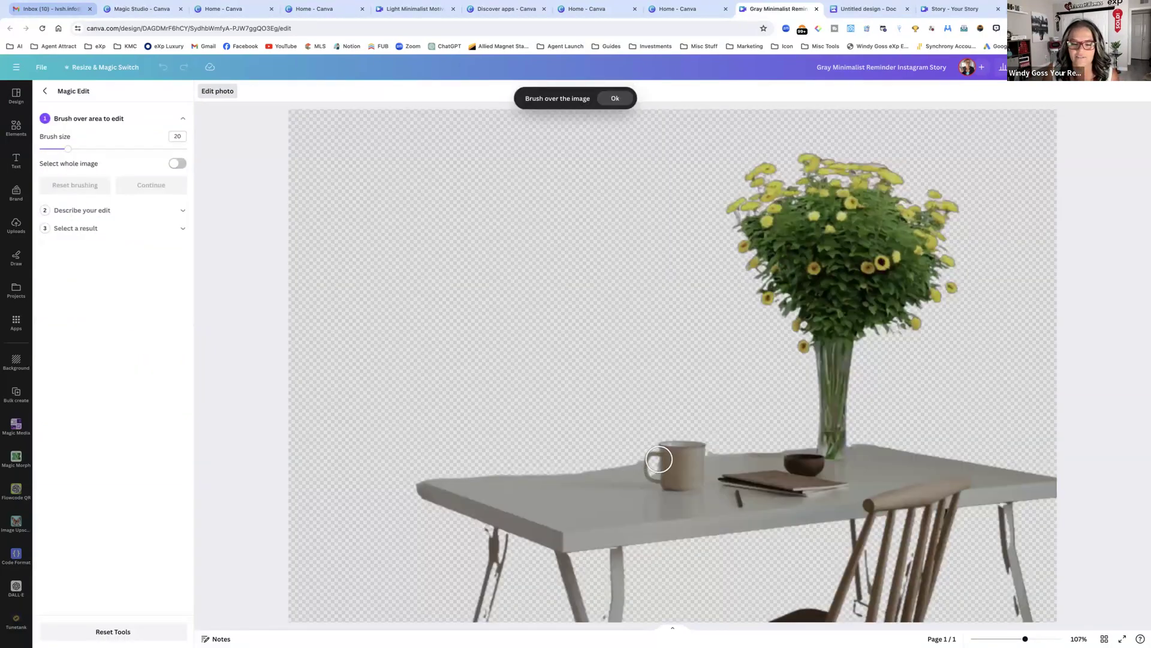
mouse_move(665, 452)
mouse_down()
mouse_move(668, 480)
mouse_move(690, 479)
mouse_move(694, 453)
mouse_move(672, 448)
mouse_up()
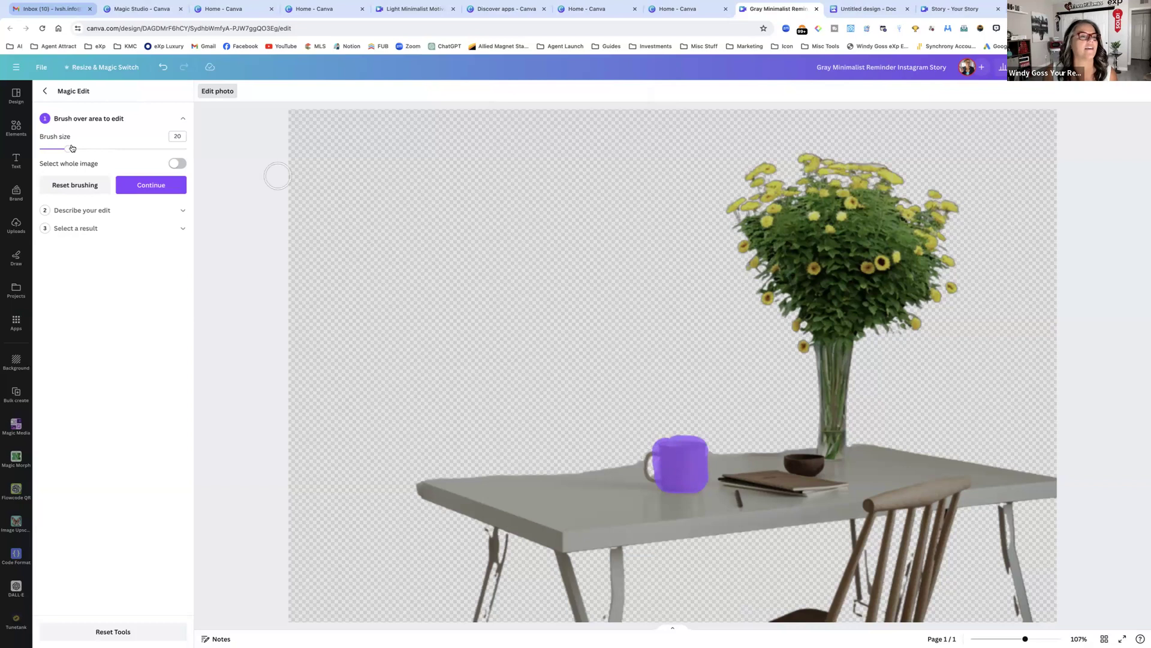
drag(70, 150, 44, 150)
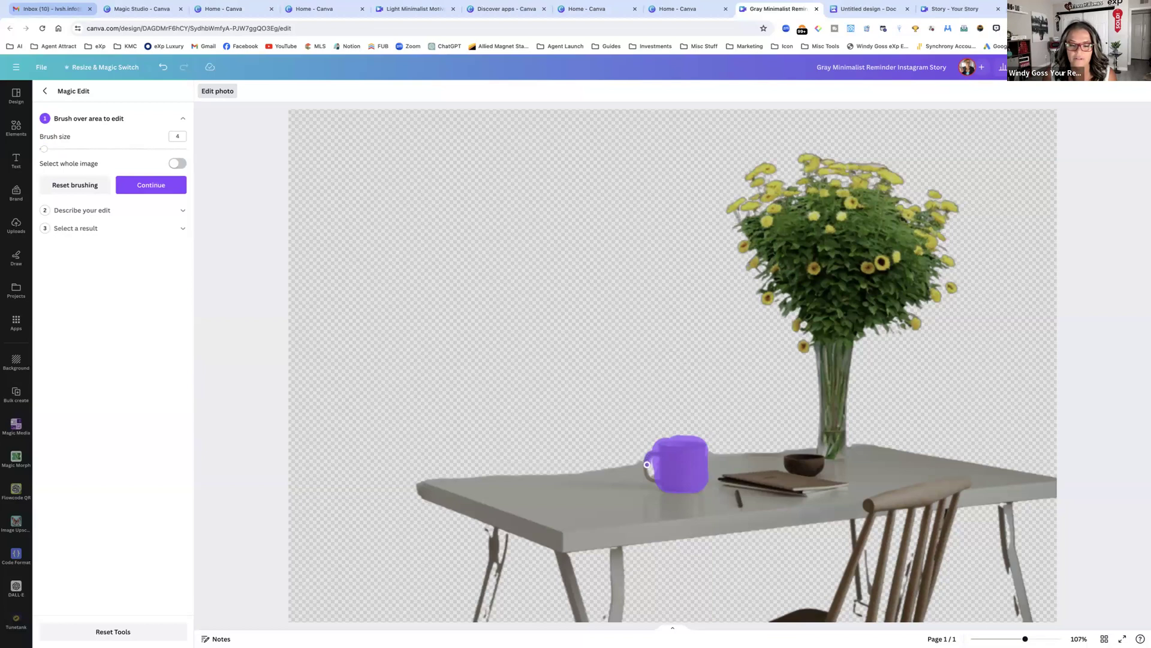
drag(647, 464, 665, 481)
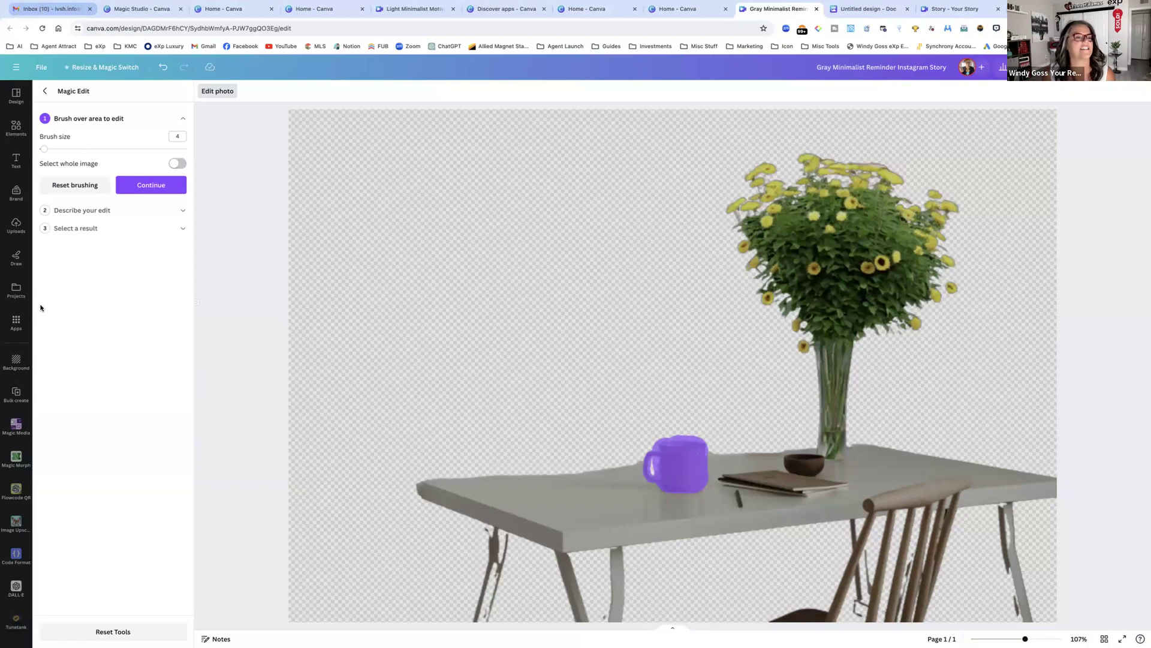
Step: Generate the Magic Edit "make this coffee cup red" for the brushed mug and apply the first result
click(84, 208)
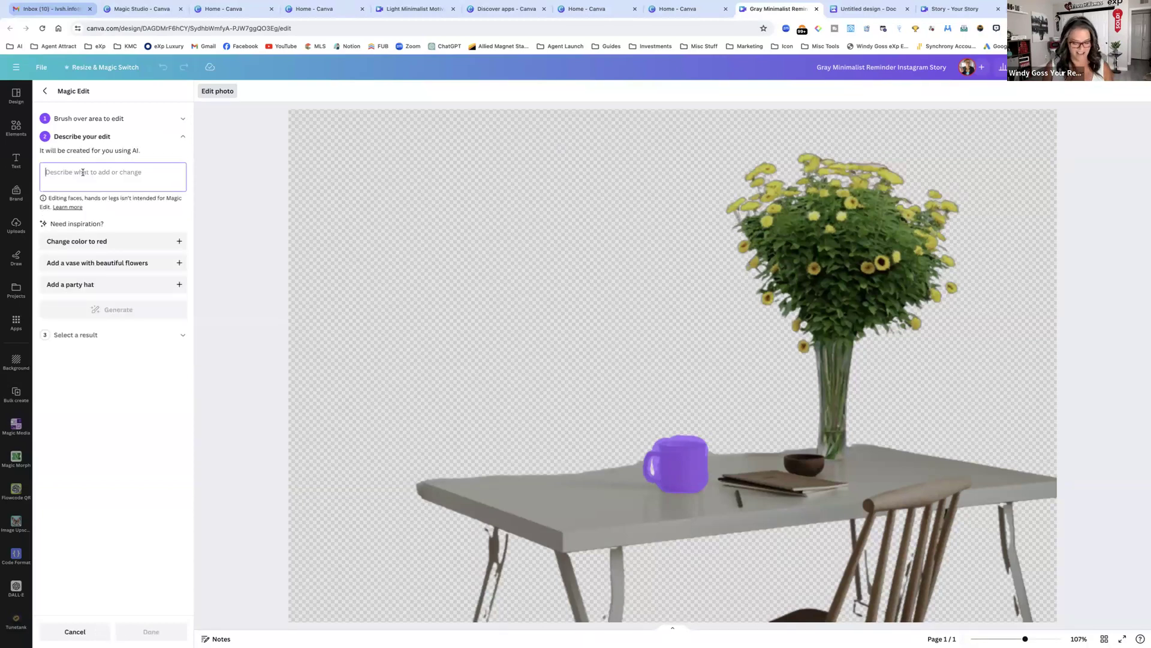
text(make )
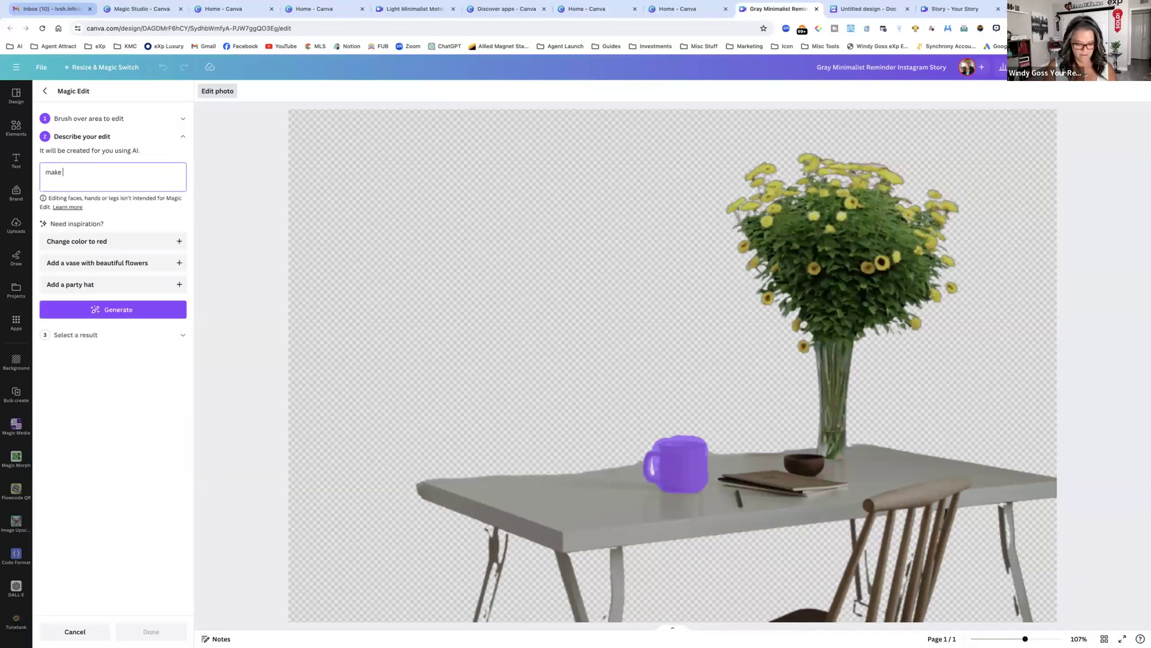
text(this coffe)
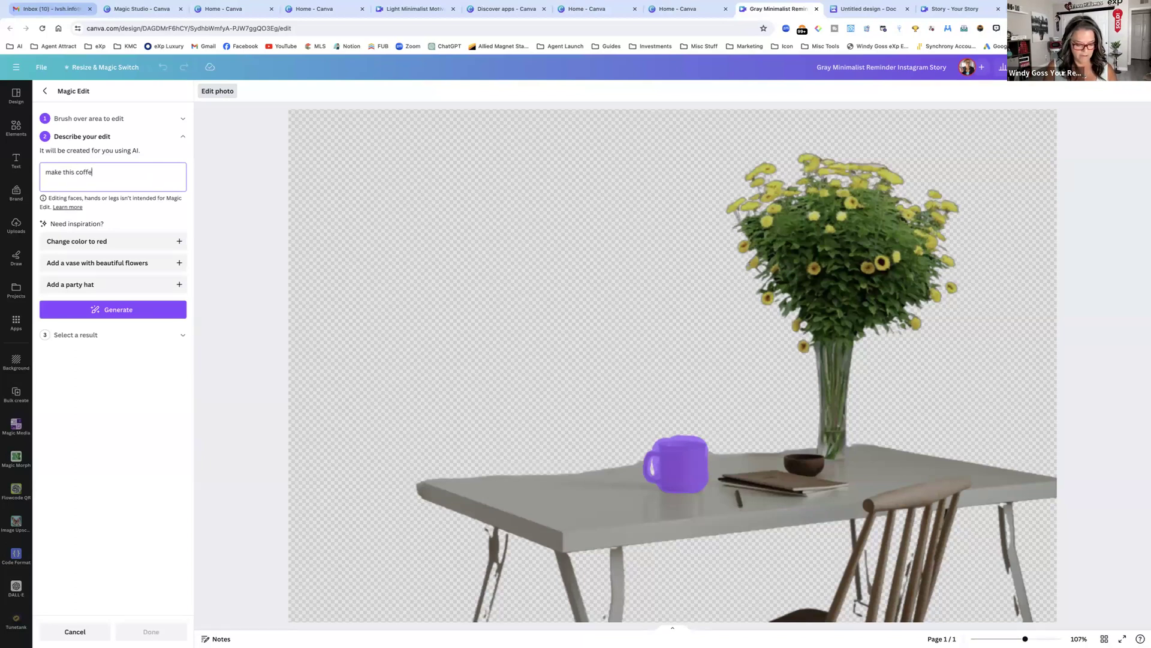
text(e cu)
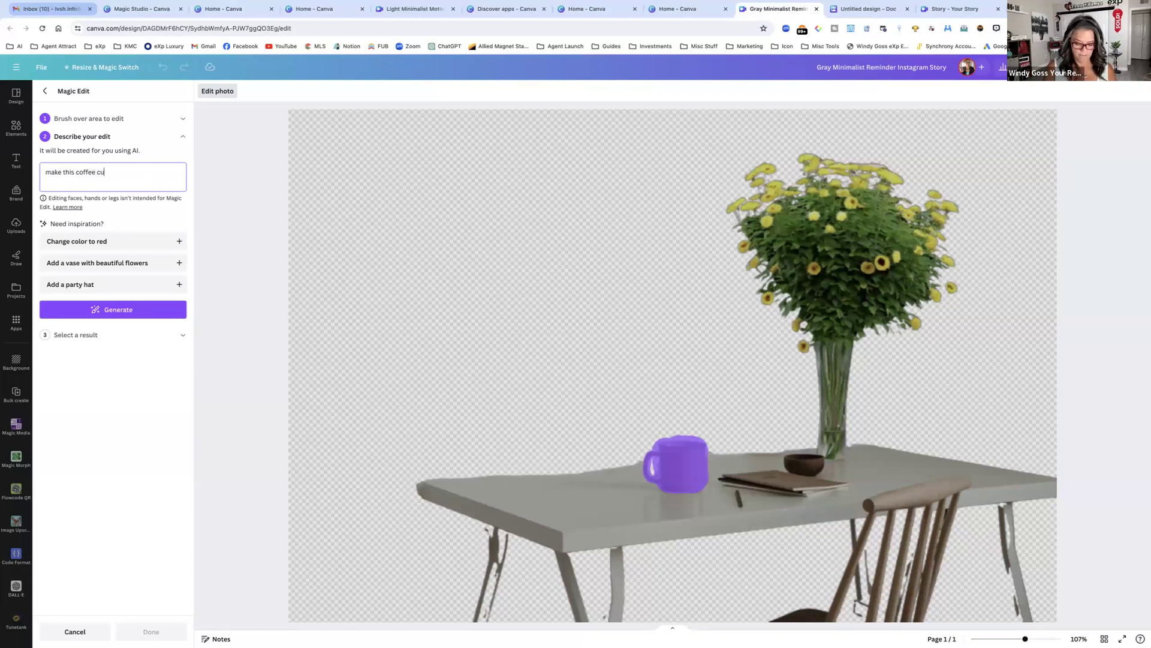
text(p red)
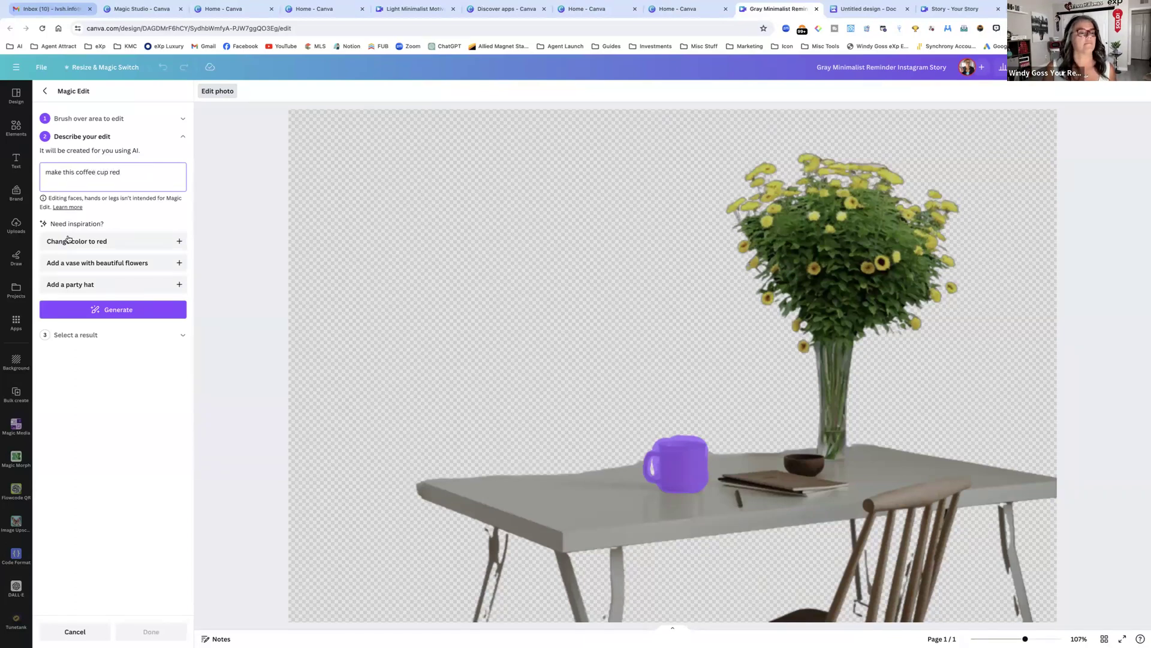
click(105, 309)
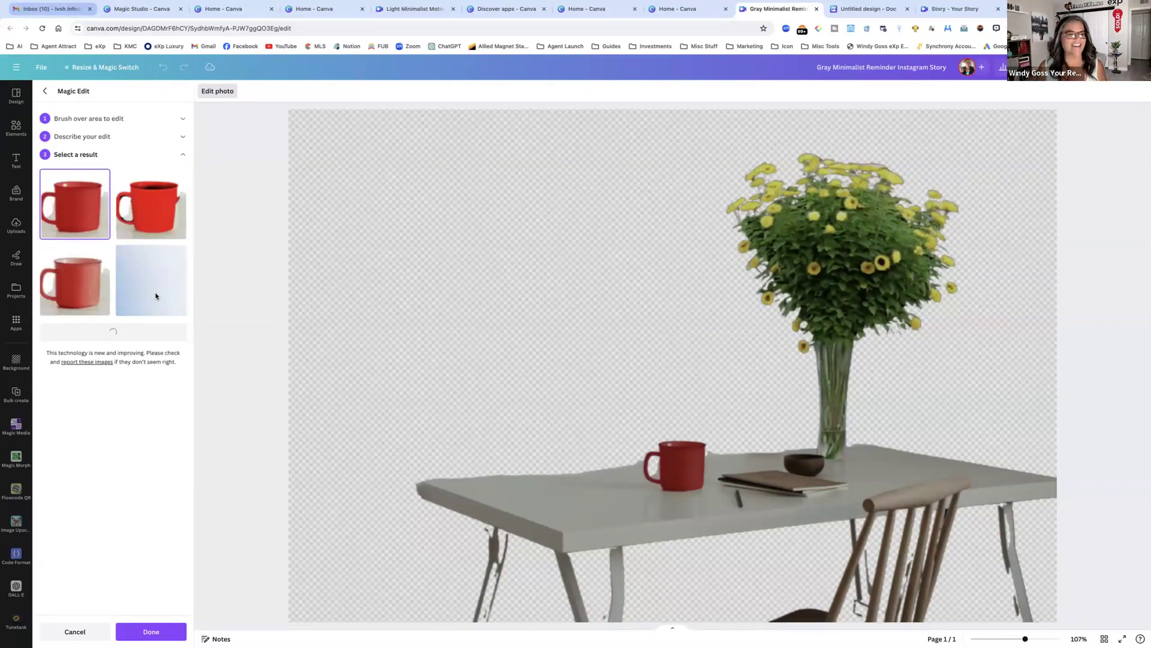
click(149, 625)
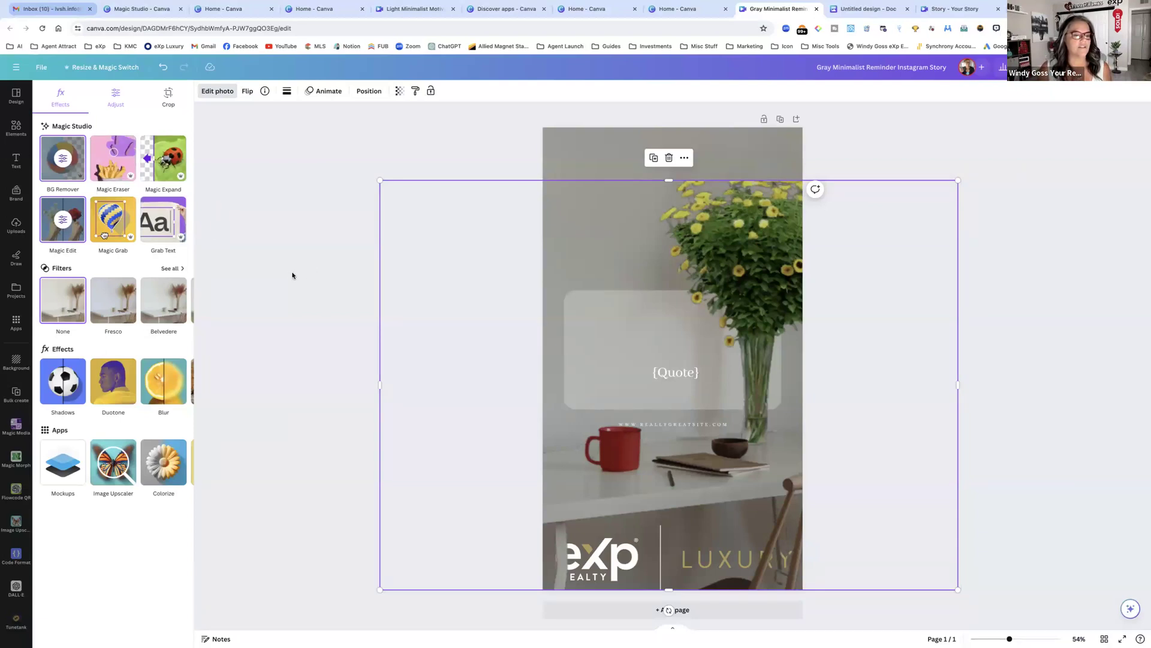
Step: Leave the story design for the home page and open the Luxury Home Tour mobile video from the recent designs
click(42, 69)
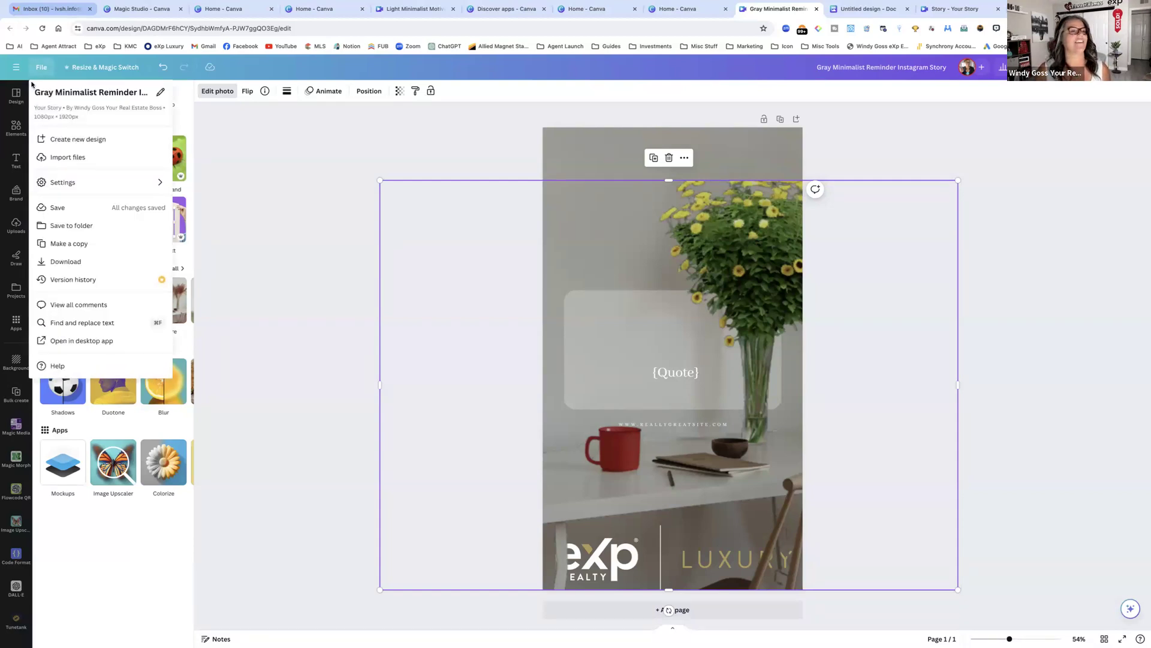
click(17, 70)
click(16, 70)
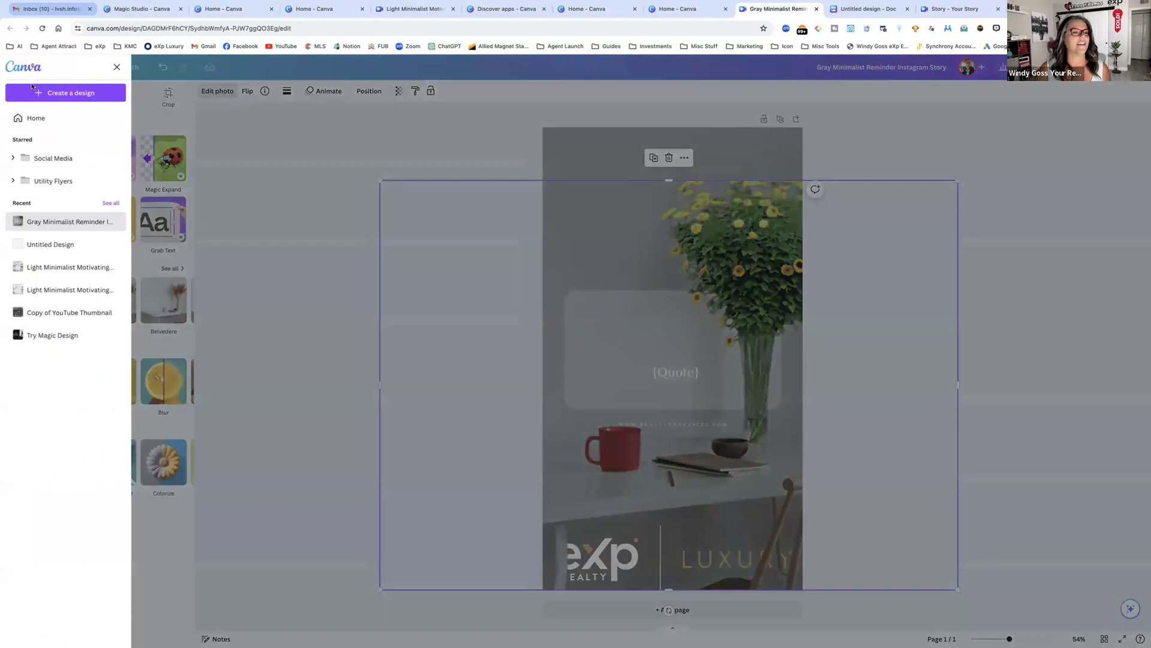
click(46, 118)
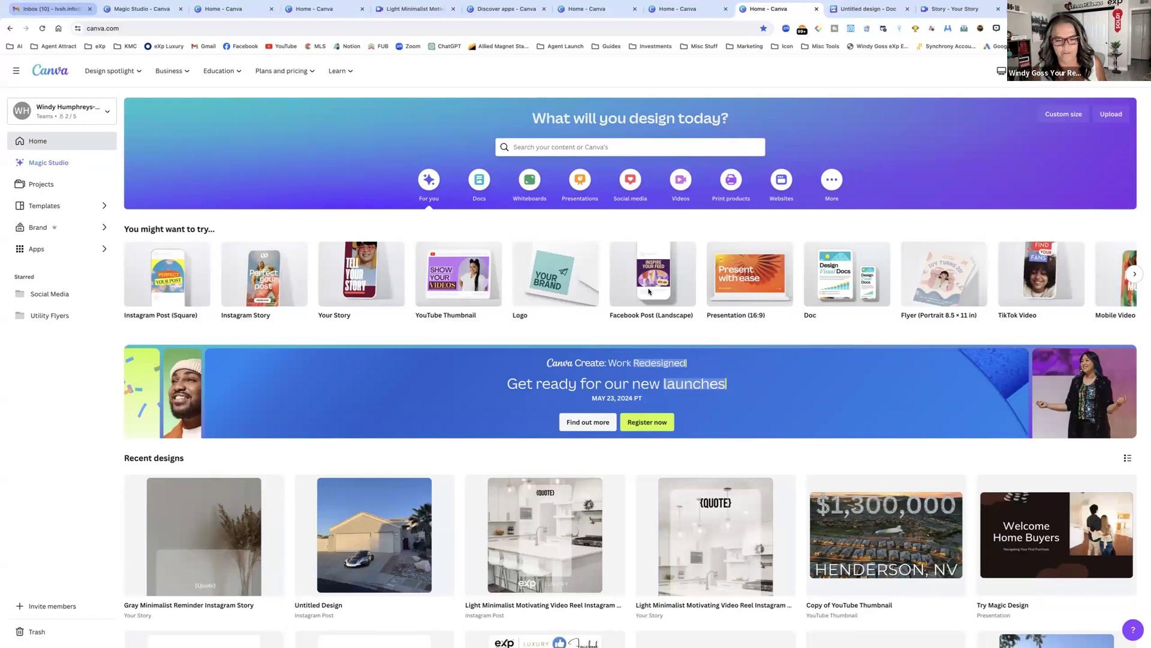
scroll(724, 387, down, 2)
scroll(725, 391, down, 2)
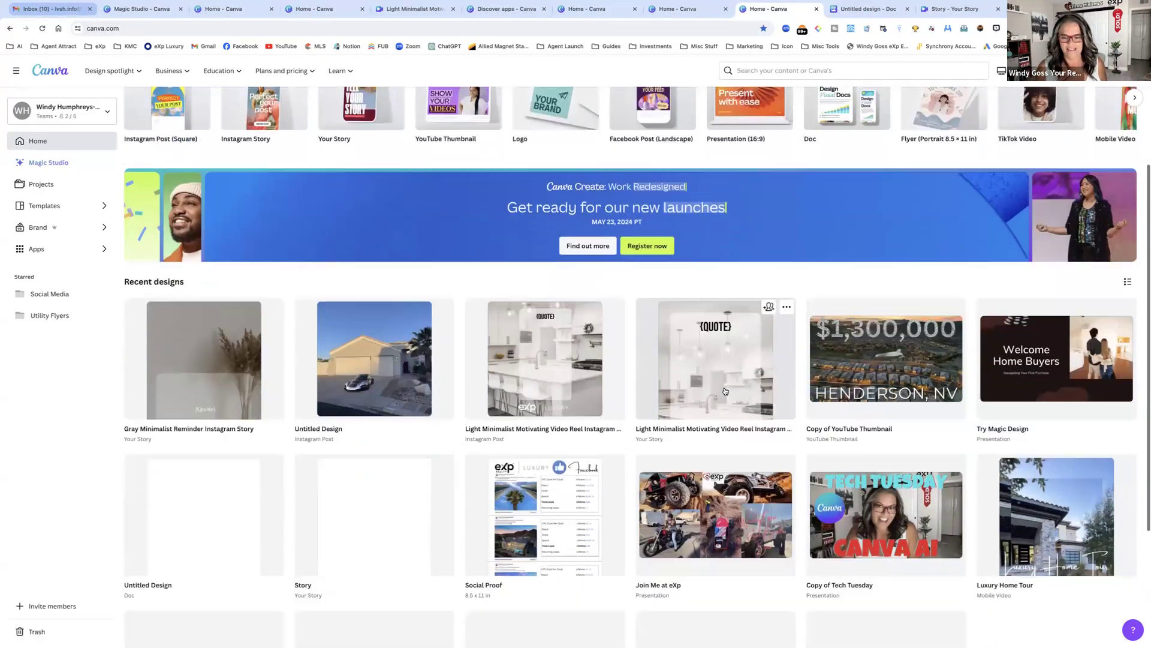
scroll(724, 391, down, 2)
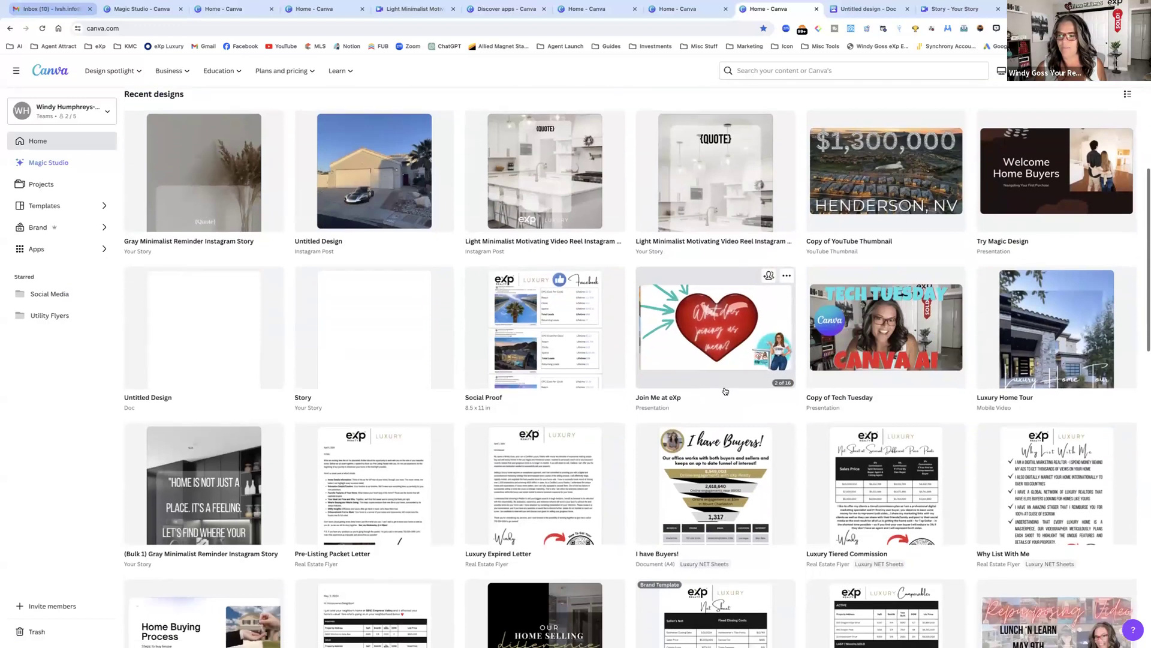
click(1059, 339)
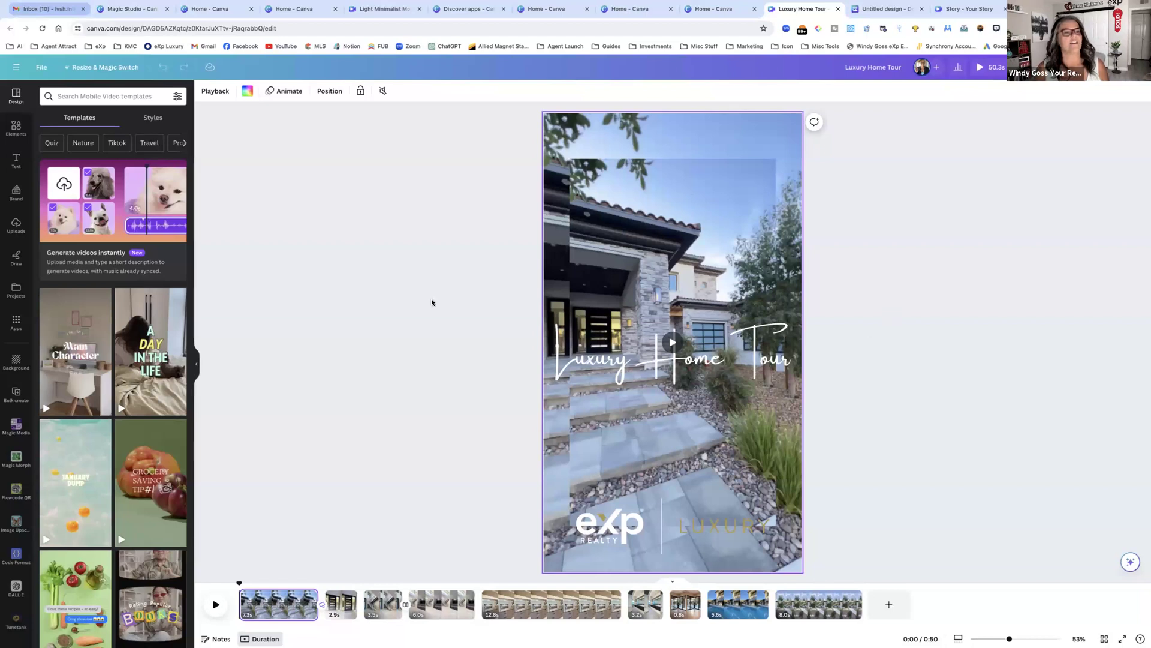
Step: Show where new files are uploaded without choosing any, and display the uploaded videos
click(17, 226)
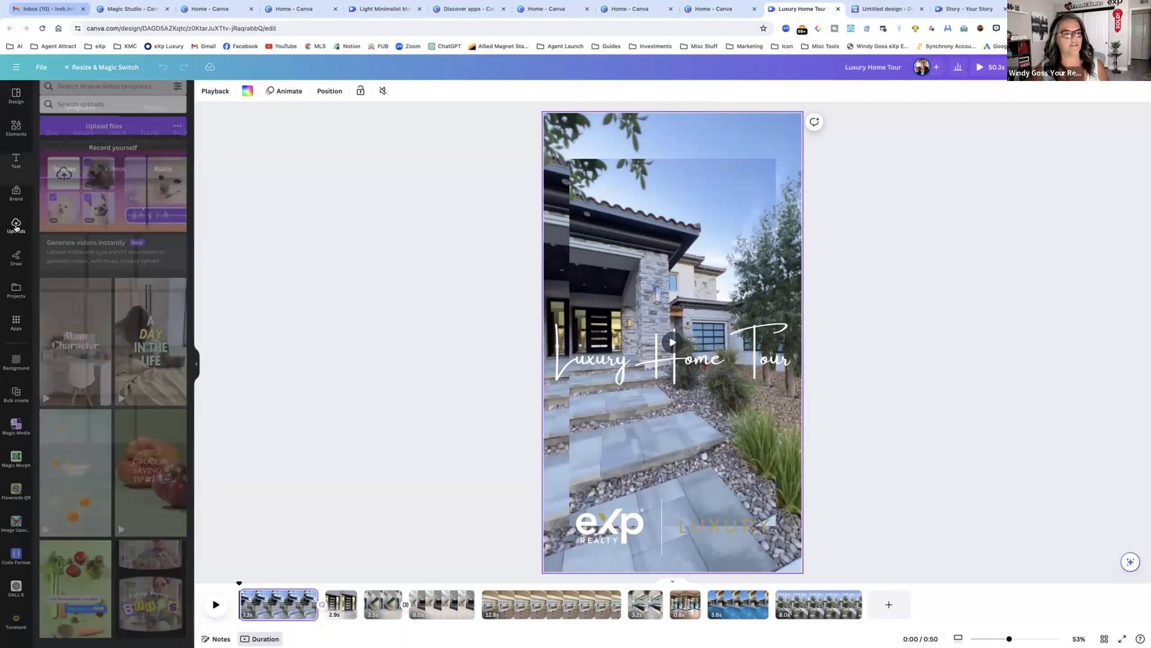
click(113, 115)
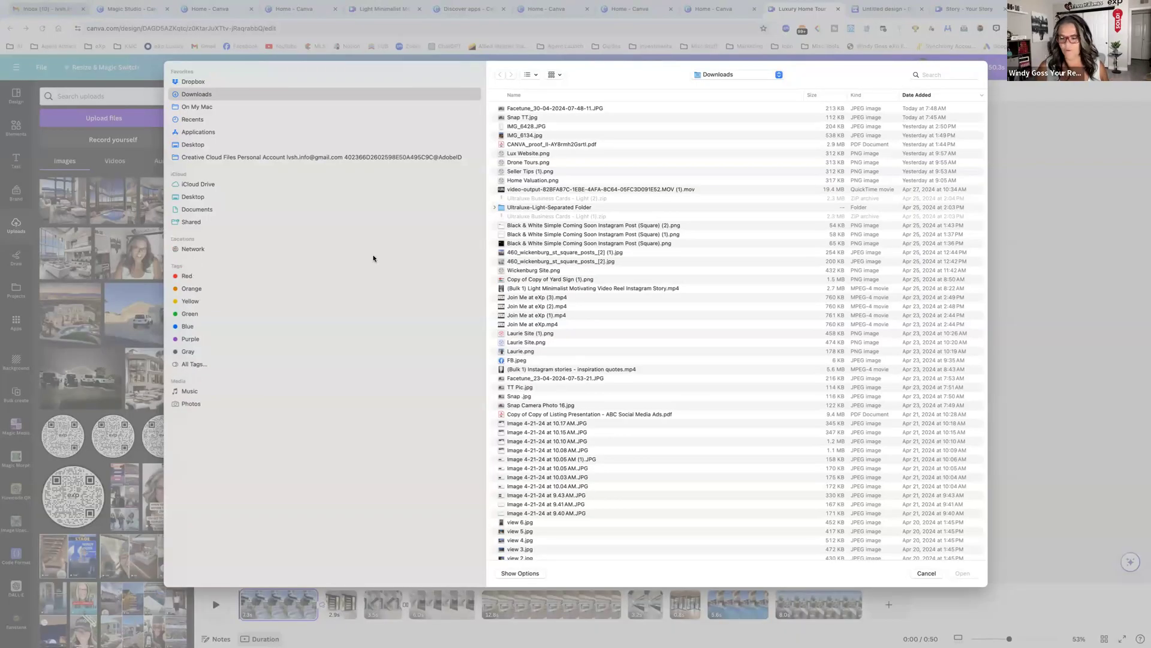
click(927, 573)
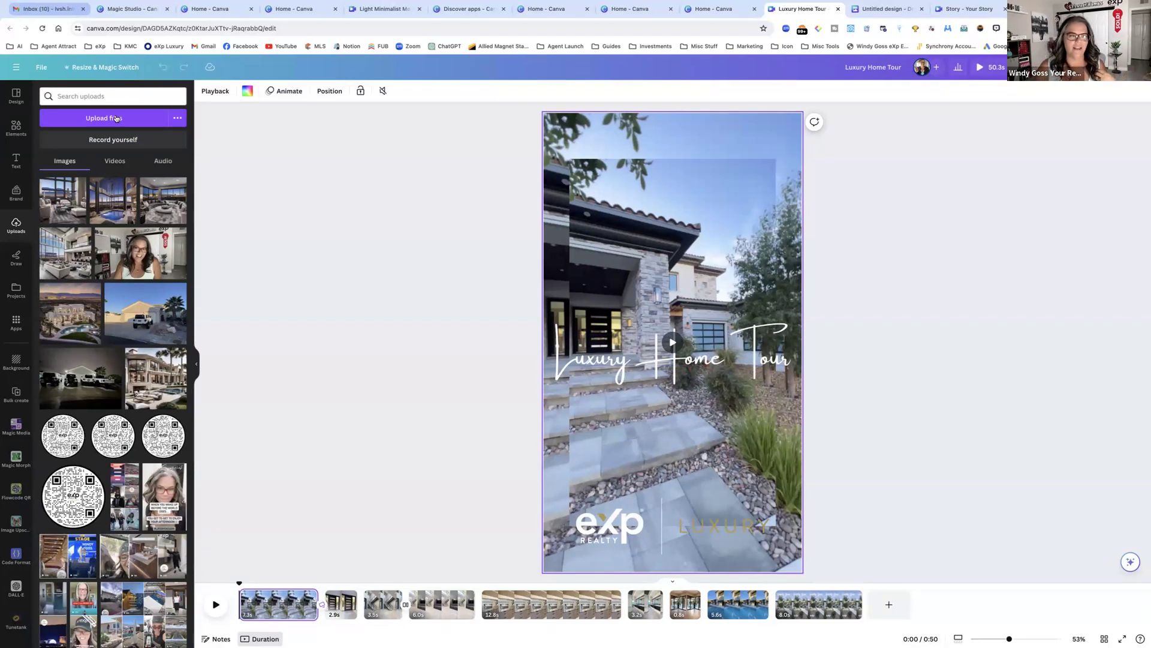
click(158, 126)
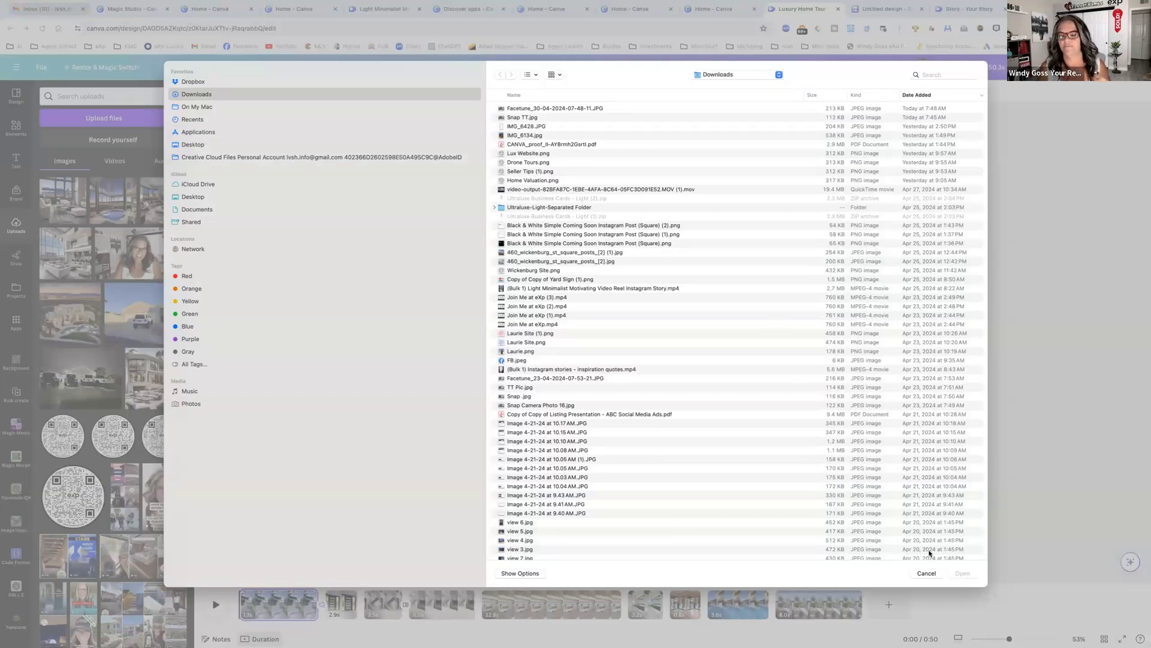
click(927, 573)
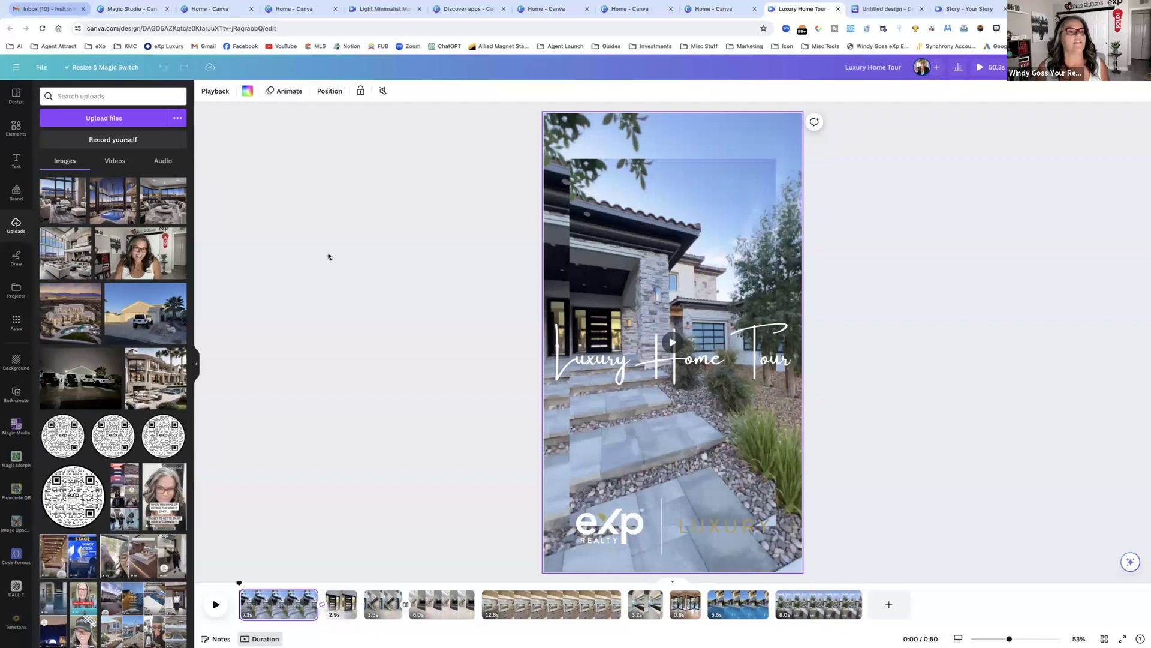
click(109, 161)
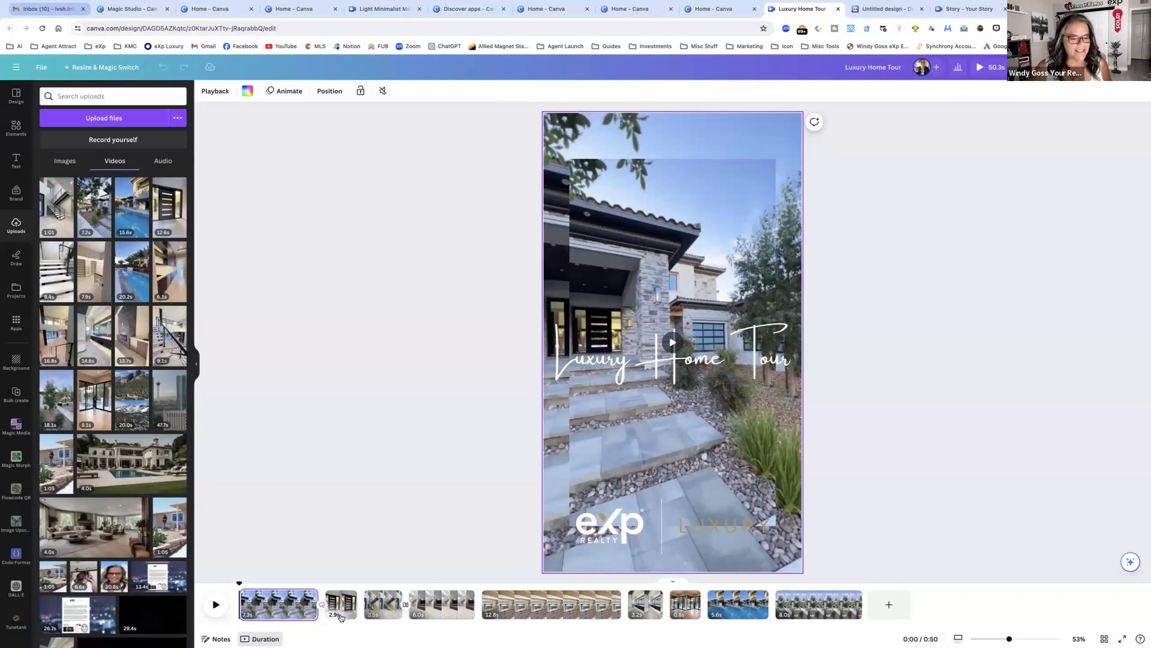
Step: Preview the opening and kitchen clips and examine the kitchen clip's video speed settings
click(283, 606)
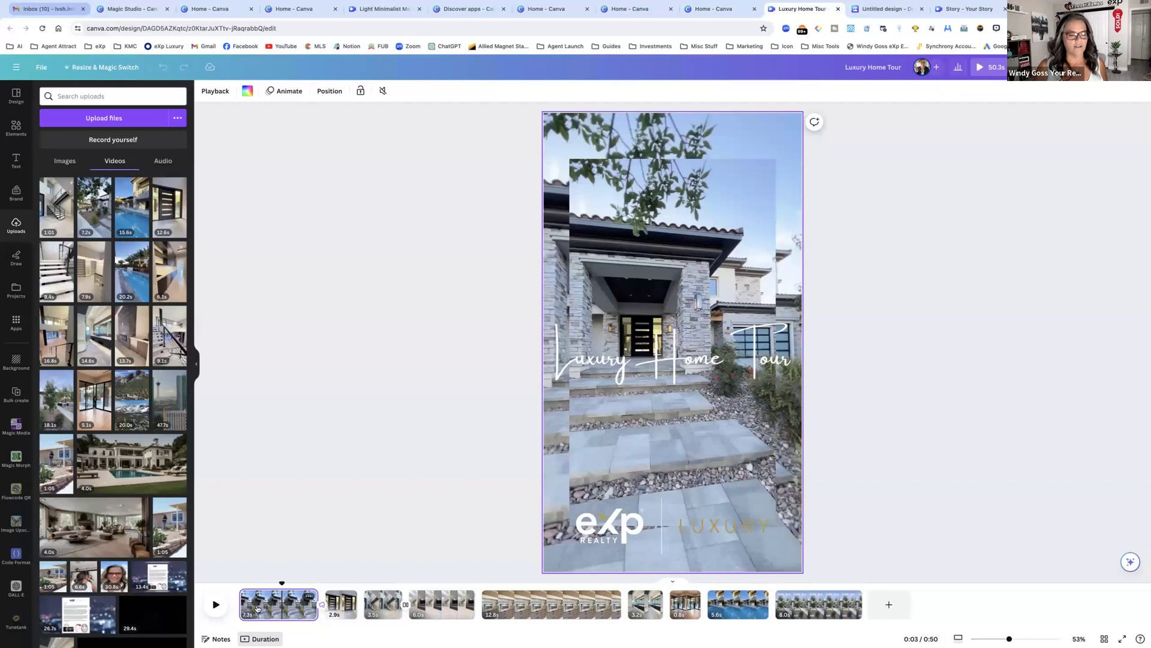
click(434, 611)
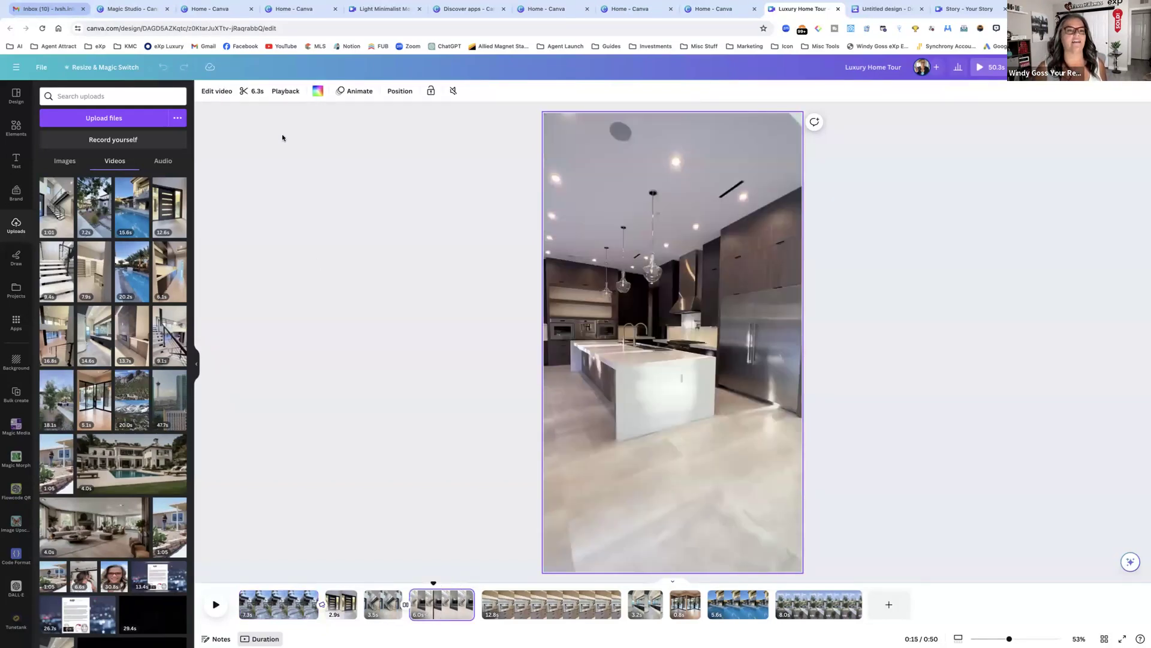
click(284, 91)
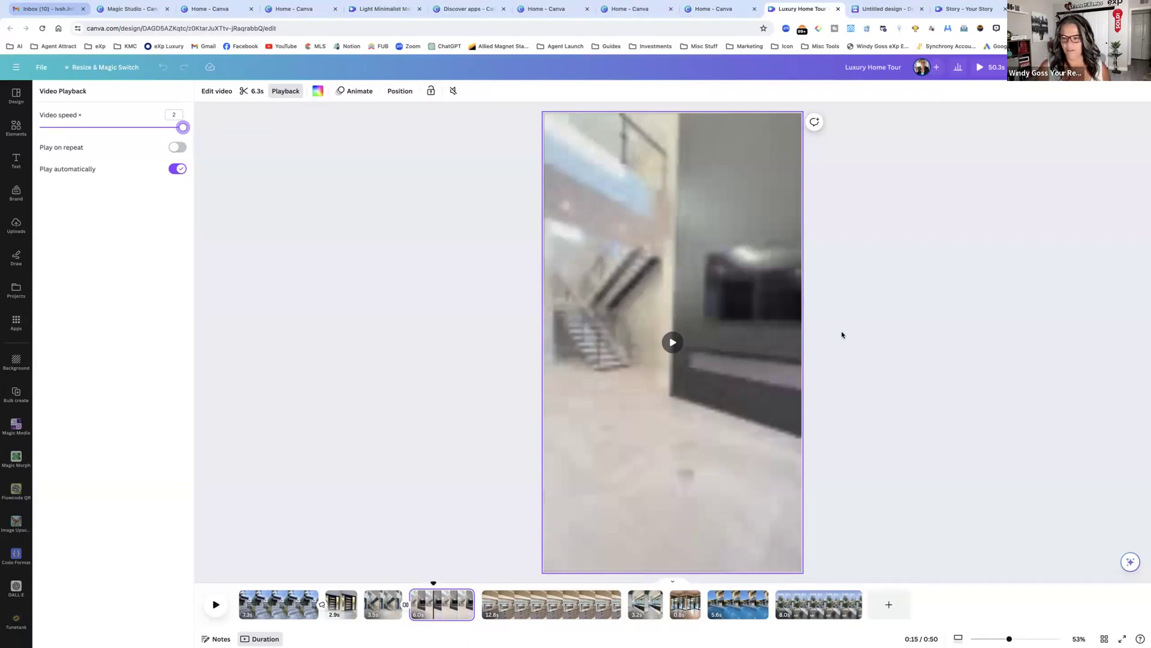
Step: Trim the fifth clip by moving its start point earlier so it runs 12.5 s
click(565, 610)
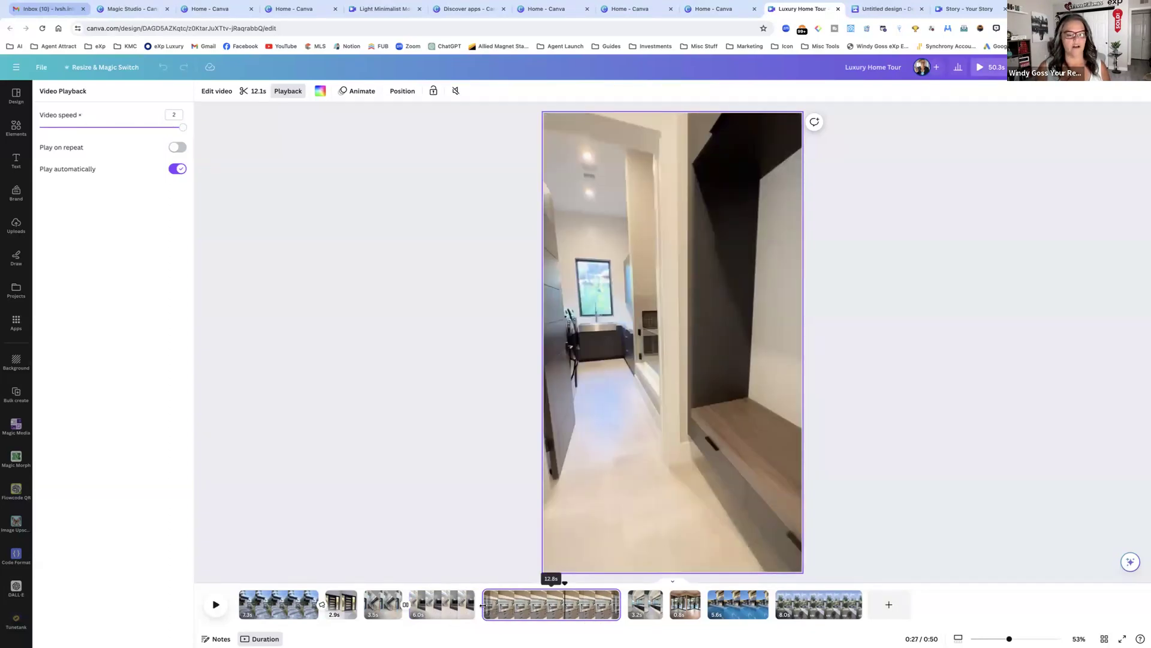
click(253, 93)
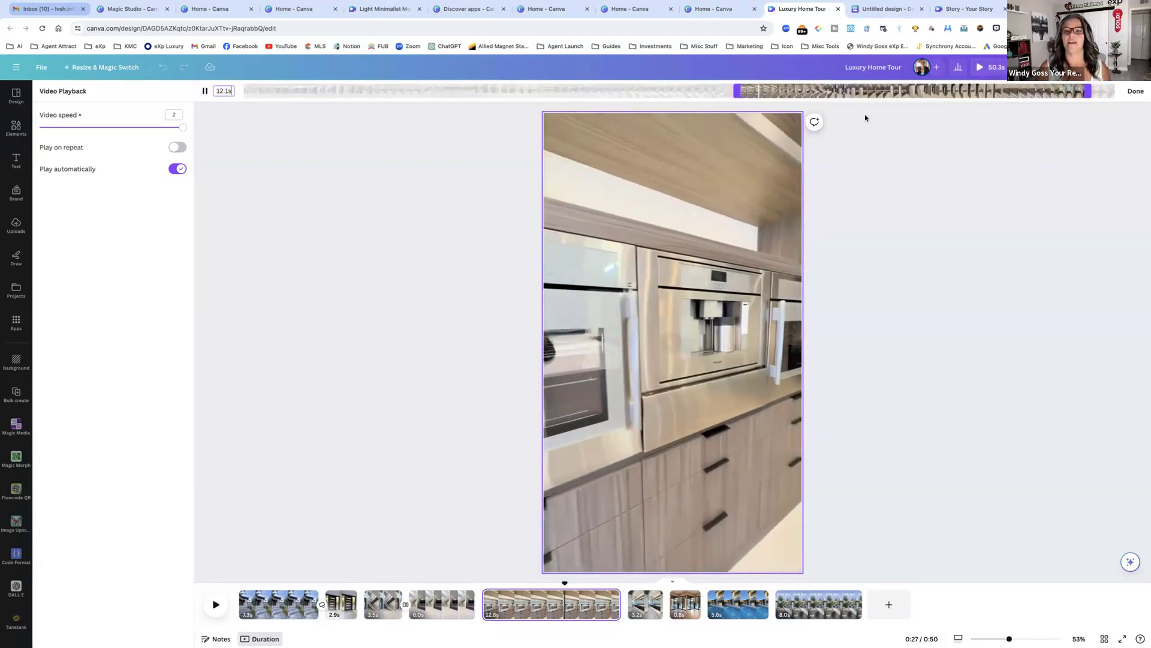
mouse_move(735, 91)
mouse_down()
mouse_move(548, 90)
mouse_move(727, 91)
mouse_up()
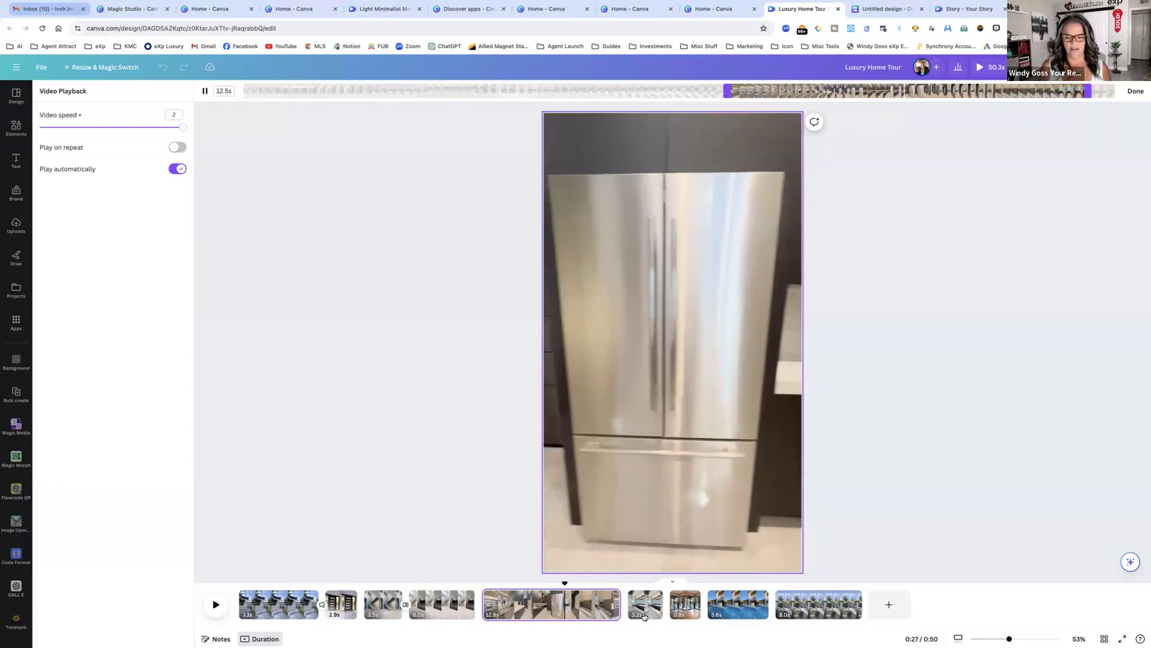
Step: Split the fifth page in two at about 0:26
click(558, 612)
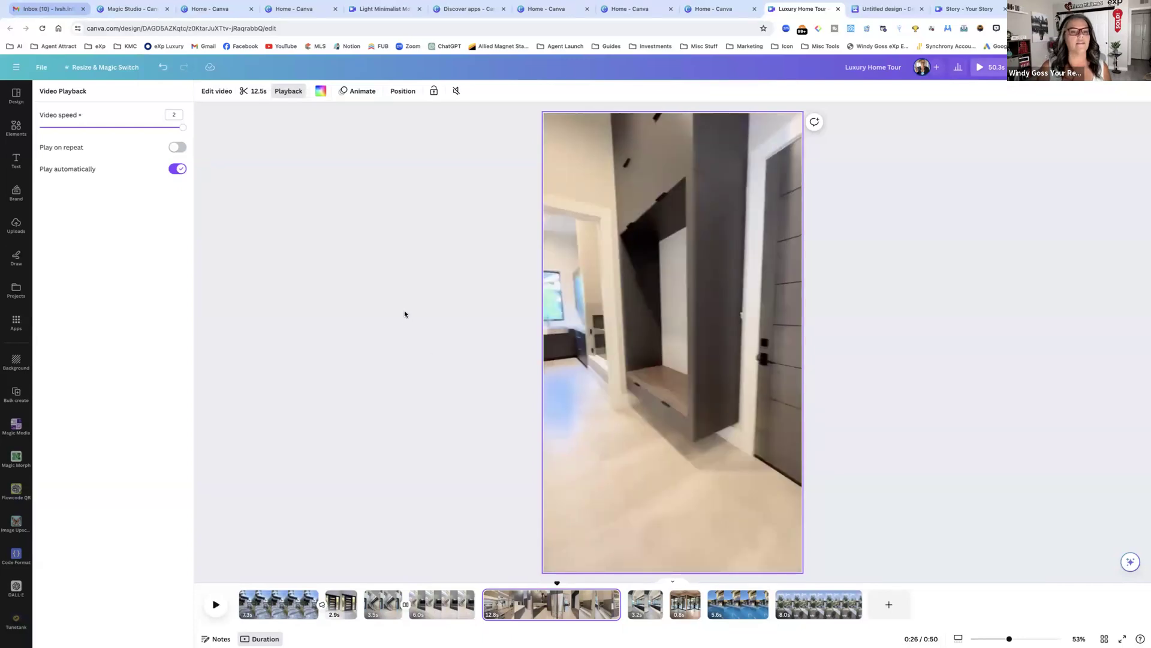
right_click(558, 609)
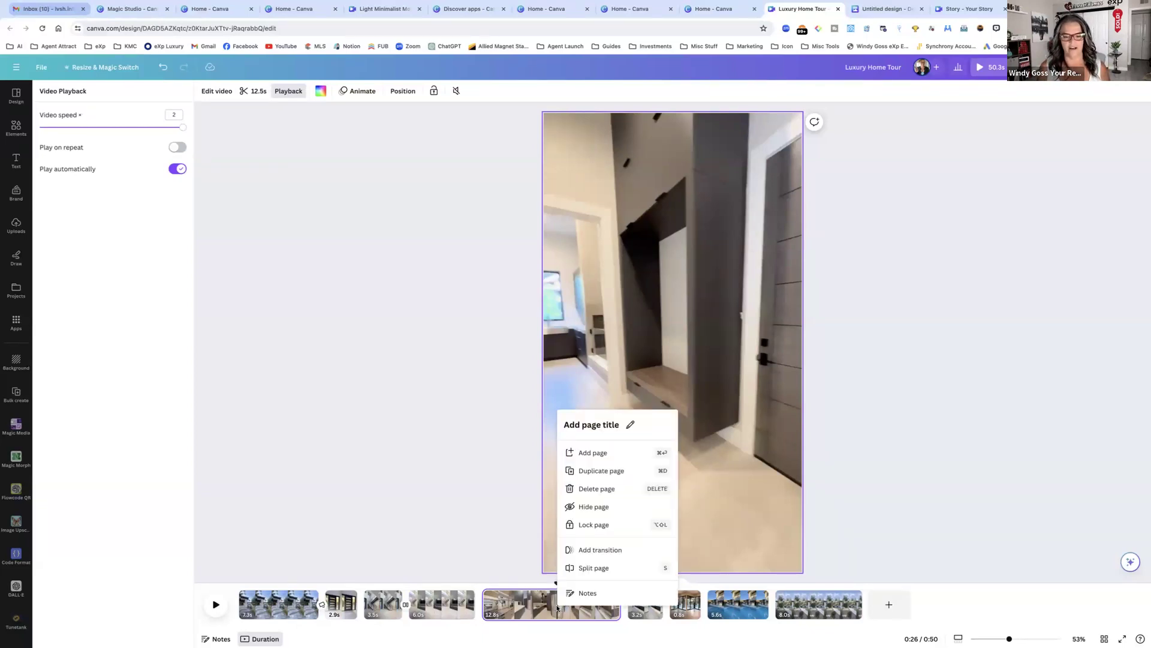
click(585, 568)
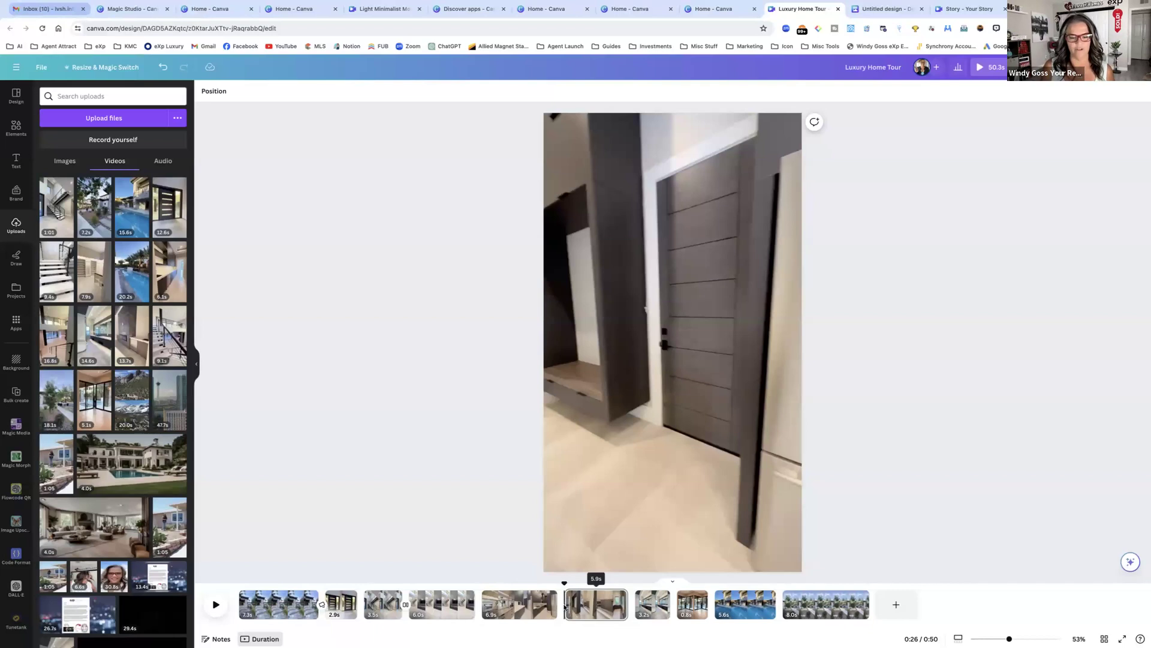
Step: Add a Line Wipe transition between the second and third pages
mouse_move(562, 608)
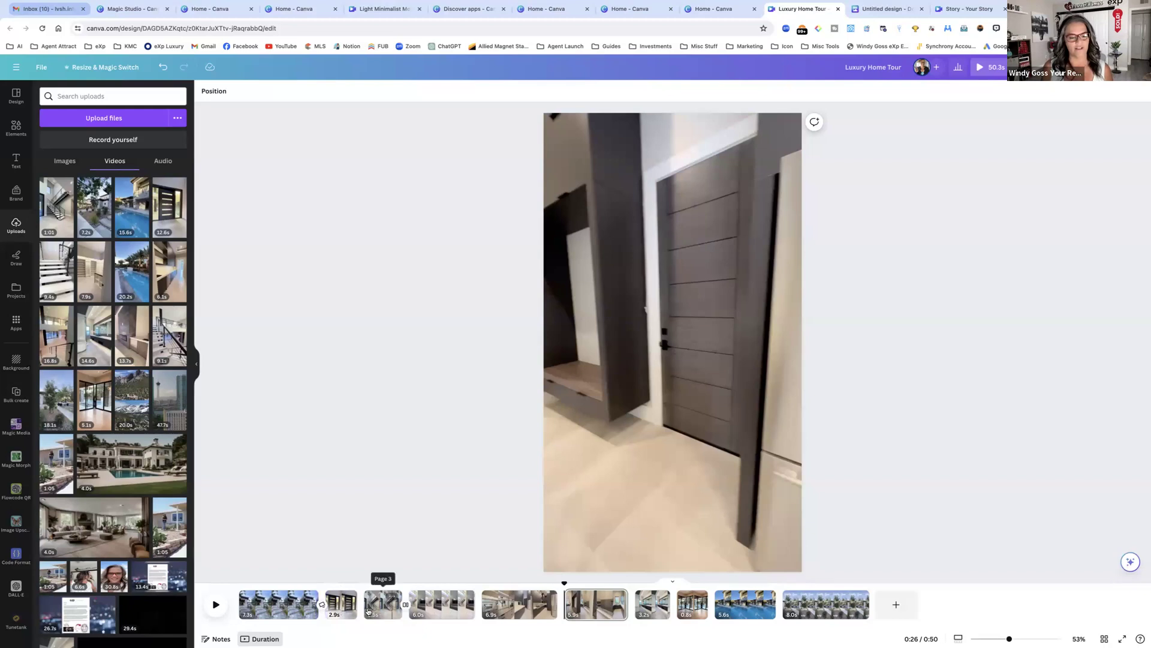
mouse_move(362, 609)
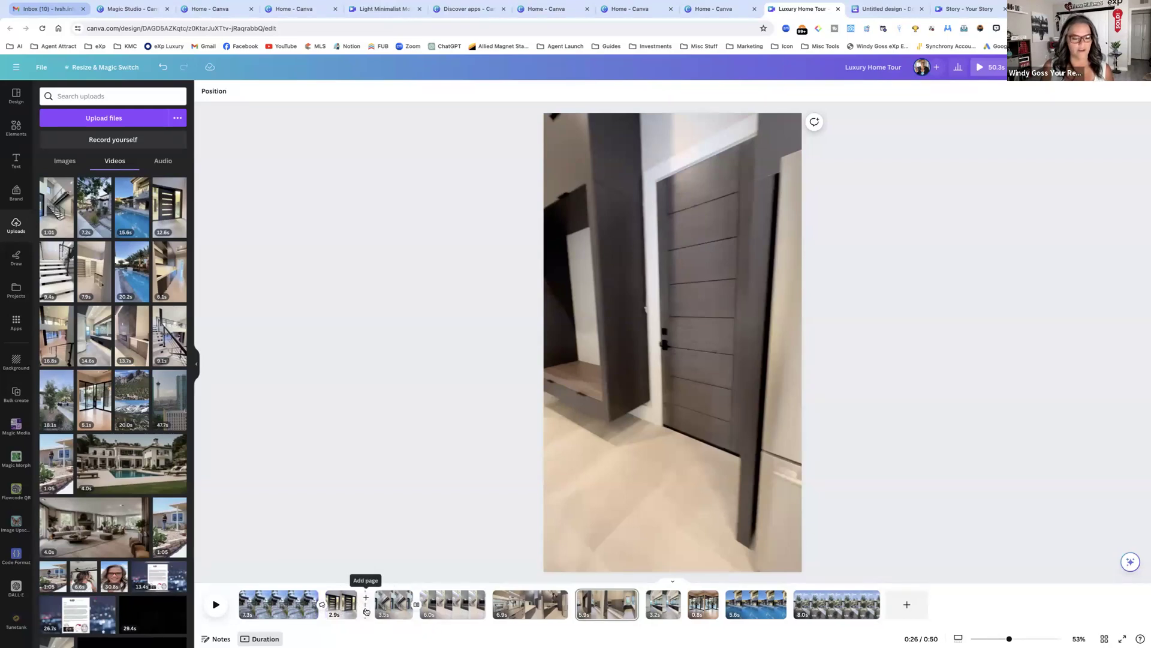
click(365, 613)
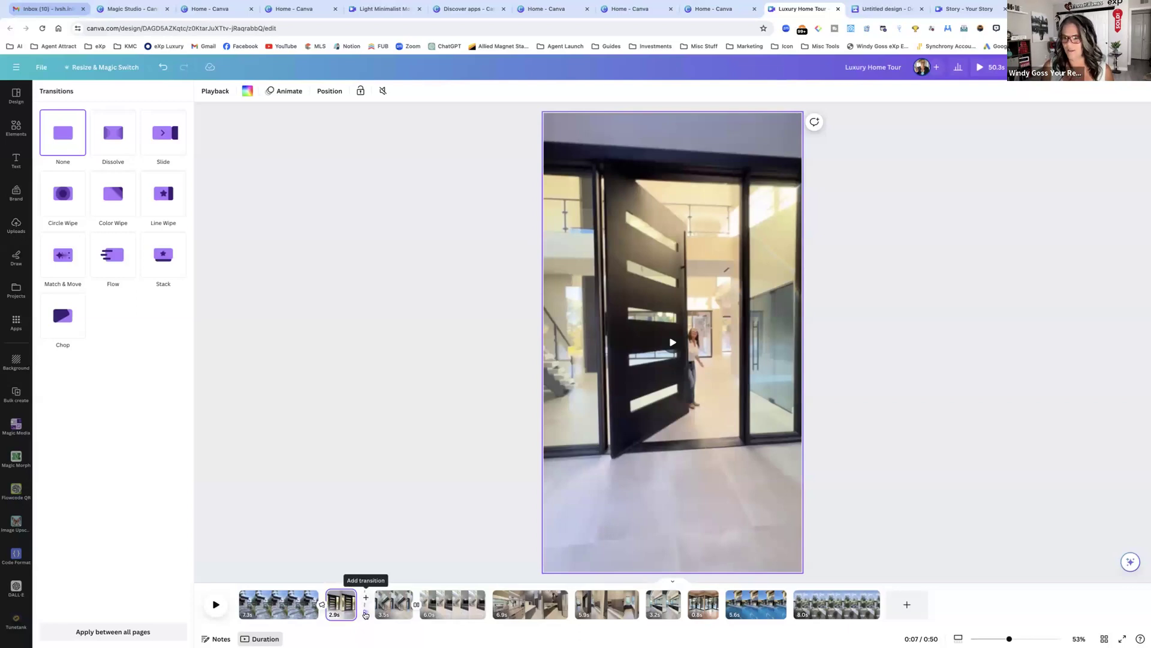
click(163, 193)
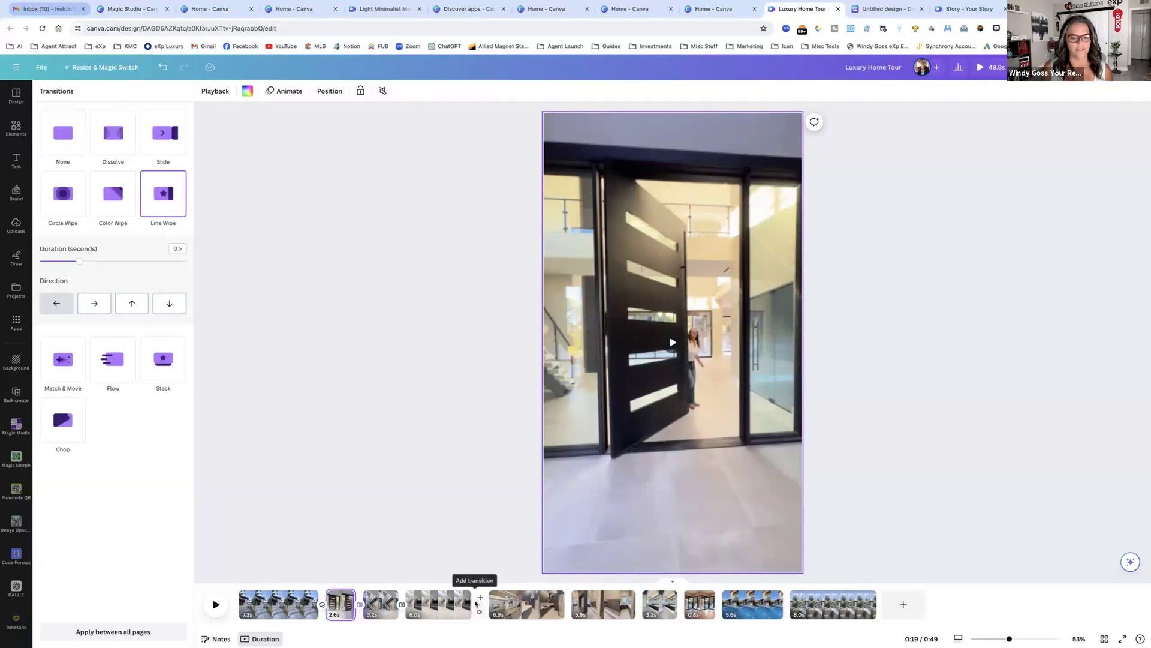
Step: Add a Flow transition after the fourth page and a Chop transition between the two halves of the split page
click(479, 611)
click(113, 253)
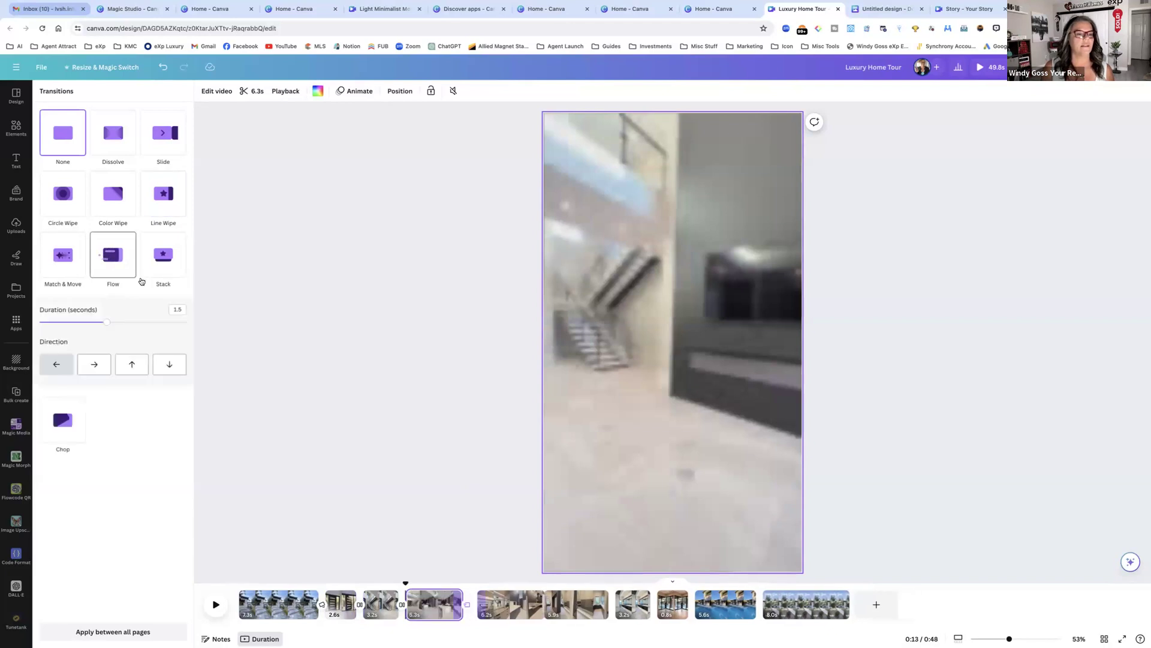
click(548, 611)
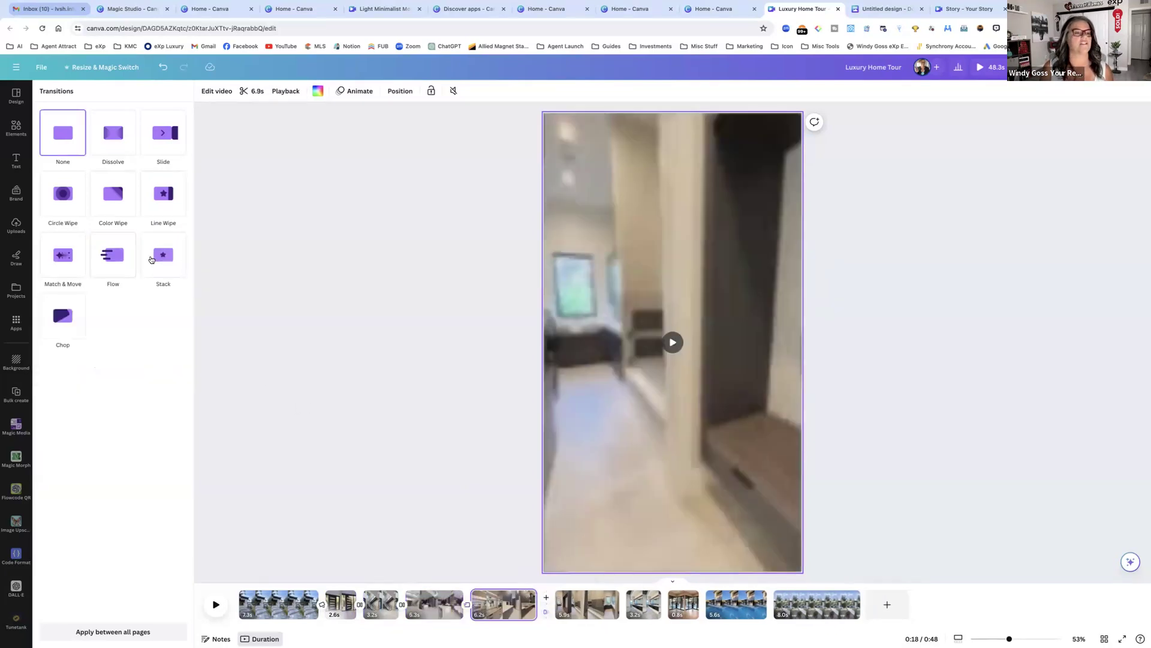
click(62, 315)
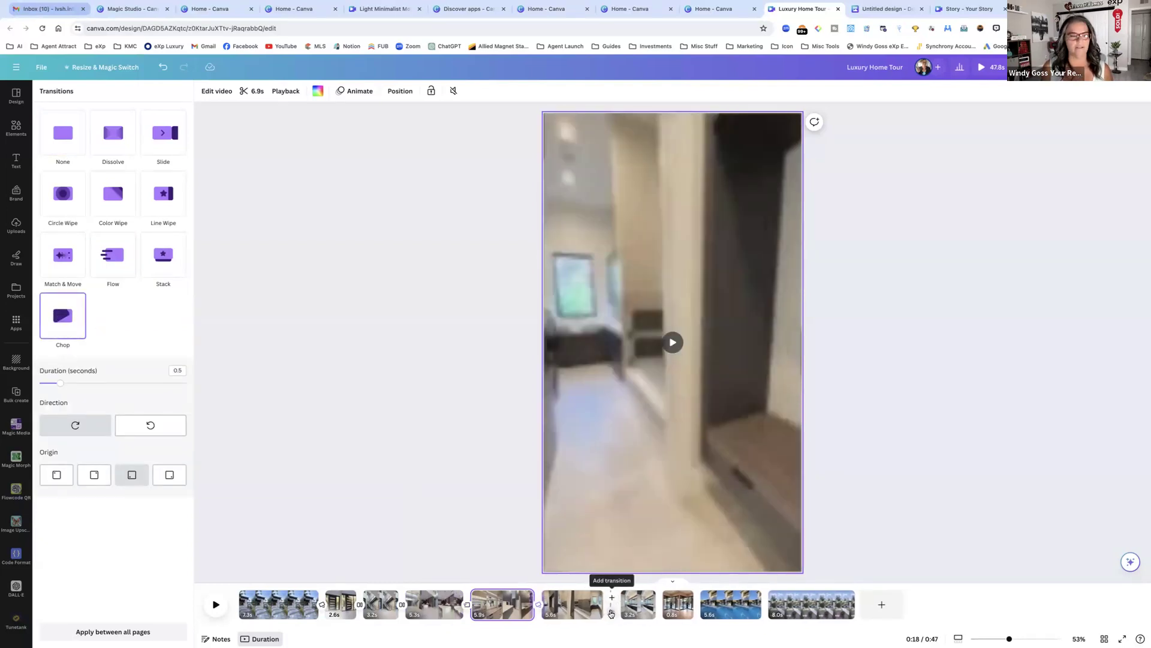
Step: Add a Circle Wipe transition after the sixth page and a Dissolve transition after the bathroom page
click(611, 613)
click(62, 193)
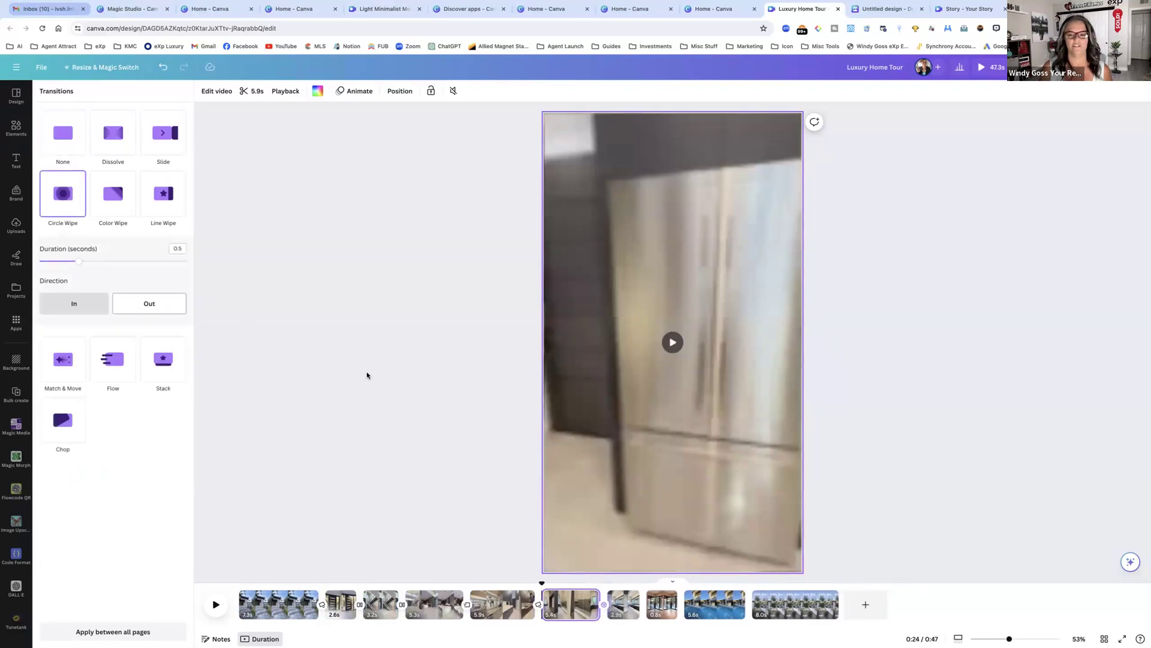
click(643, 606)
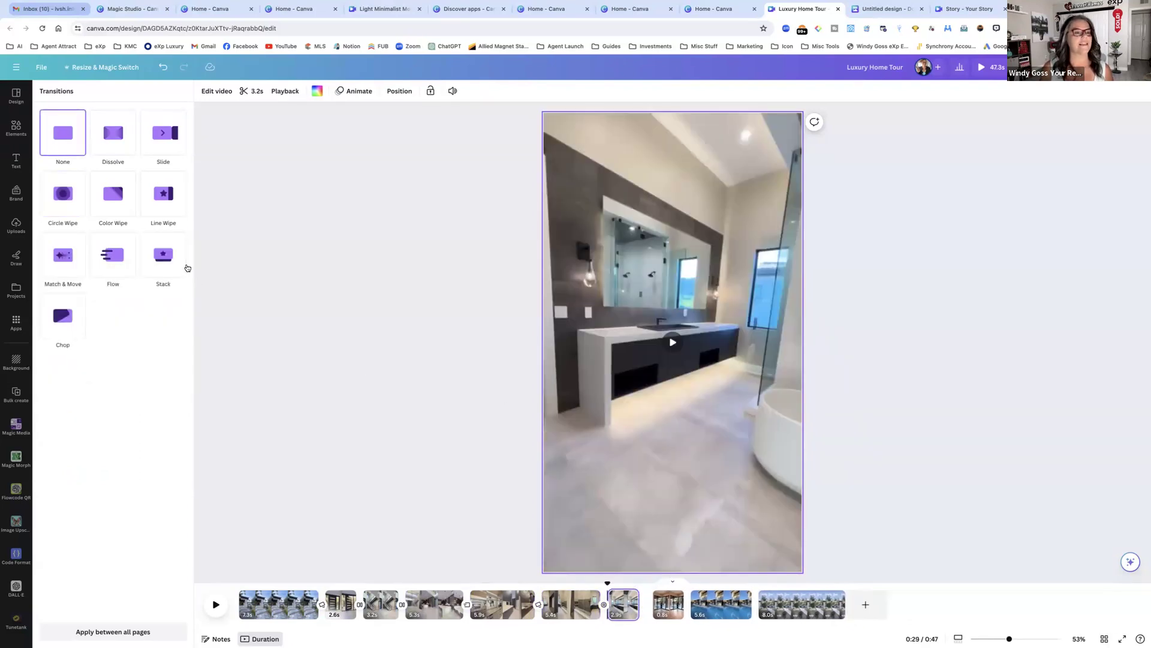
click(113, 133)
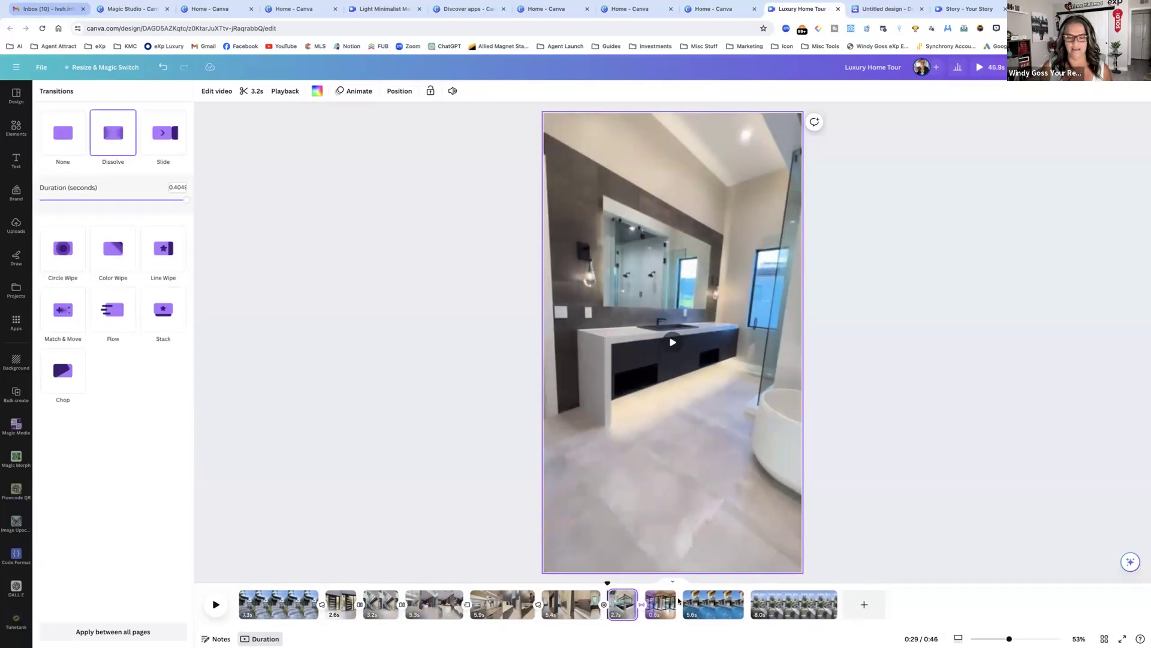
Step: Add a Slide transition before the pool page and a Stack transition between the pool page and the last page
click(685, 611)
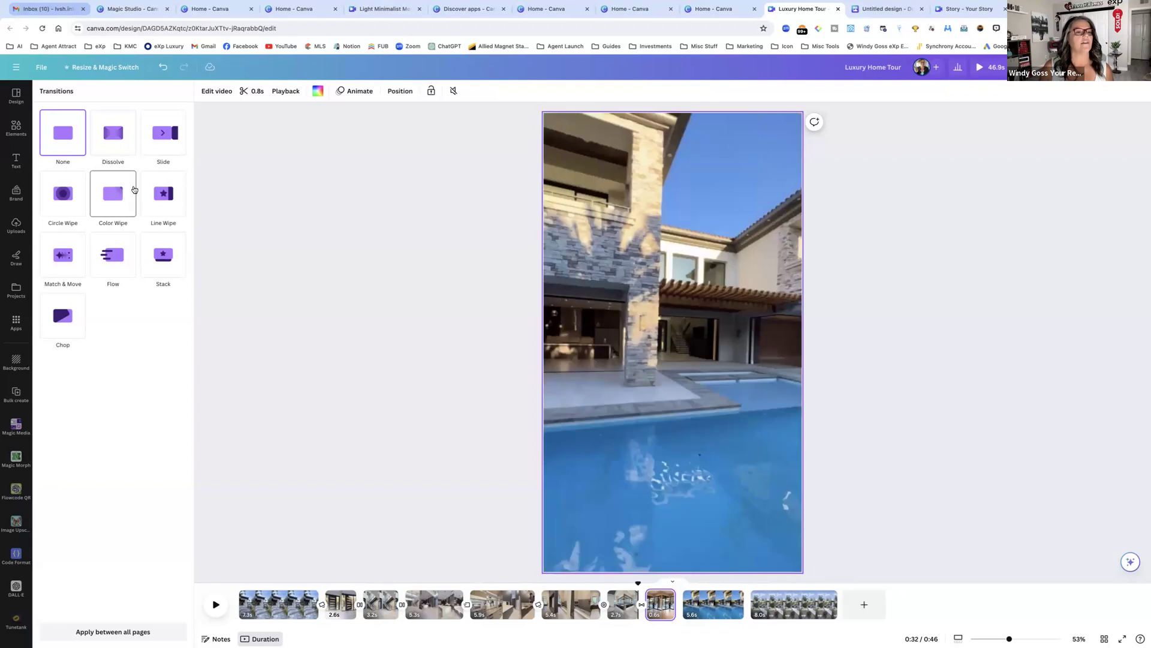
click(164, 132)
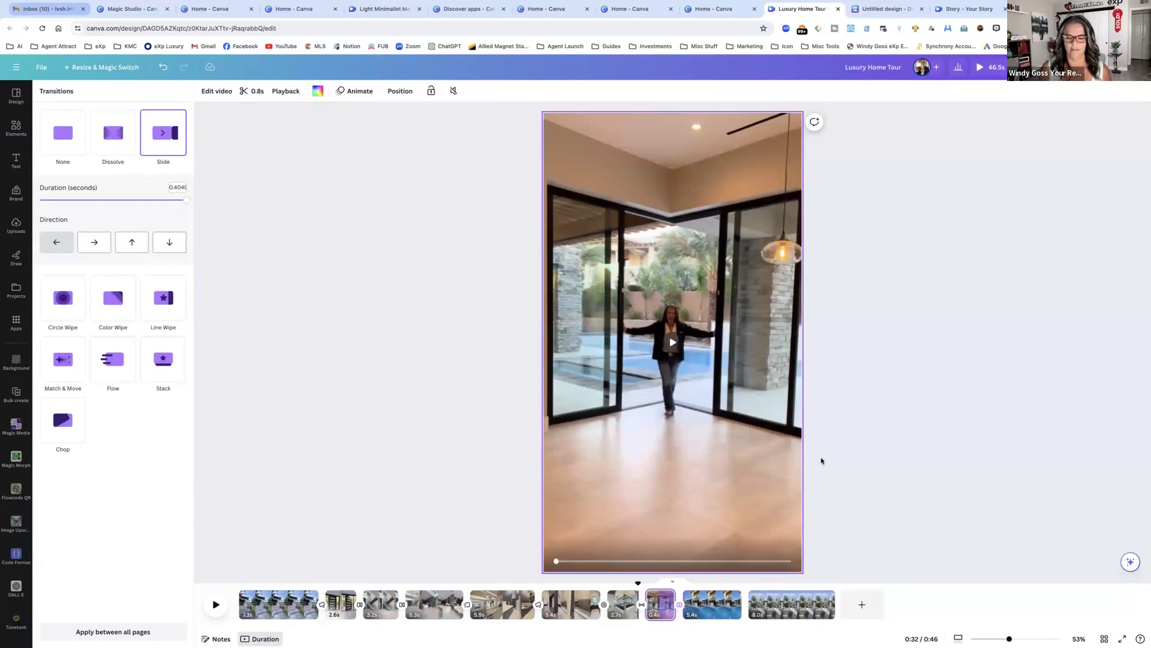
click(737, 604)
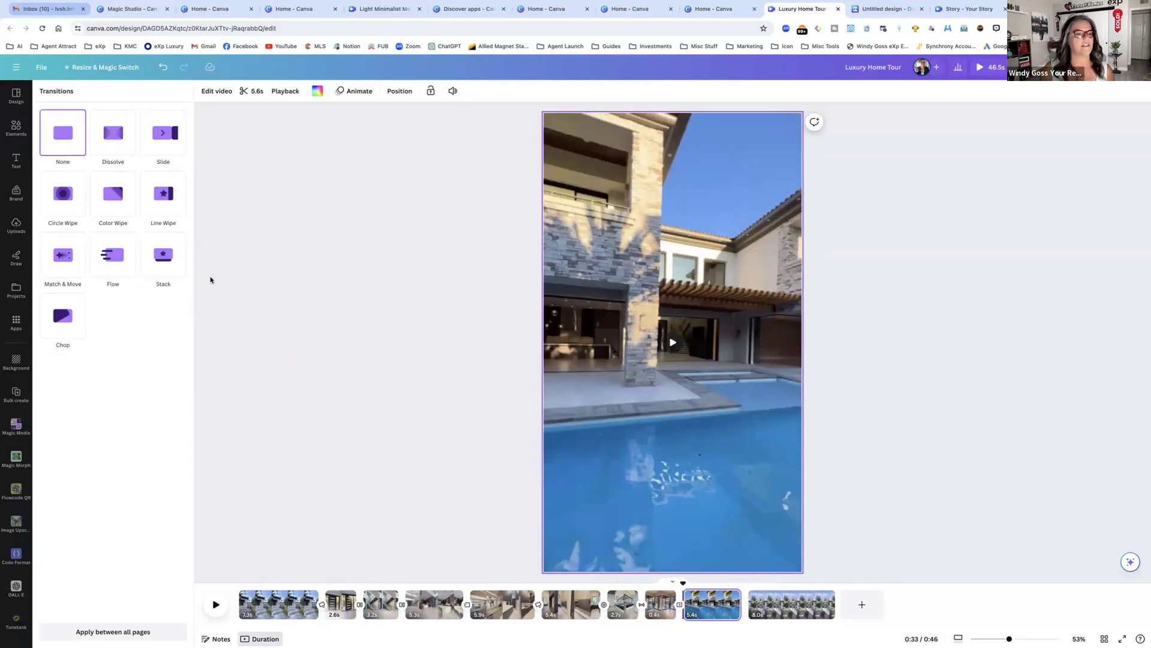
click(162, 264)
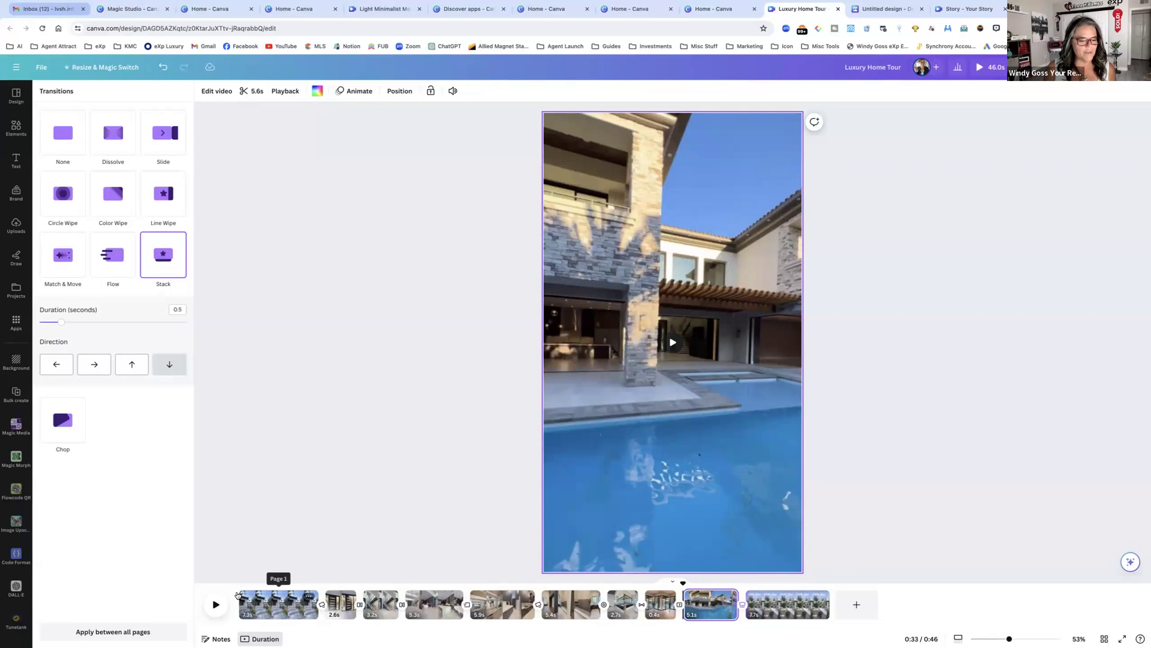
Step: Return to the start of the home tour and select the title text on the opening page
click(238, 595)
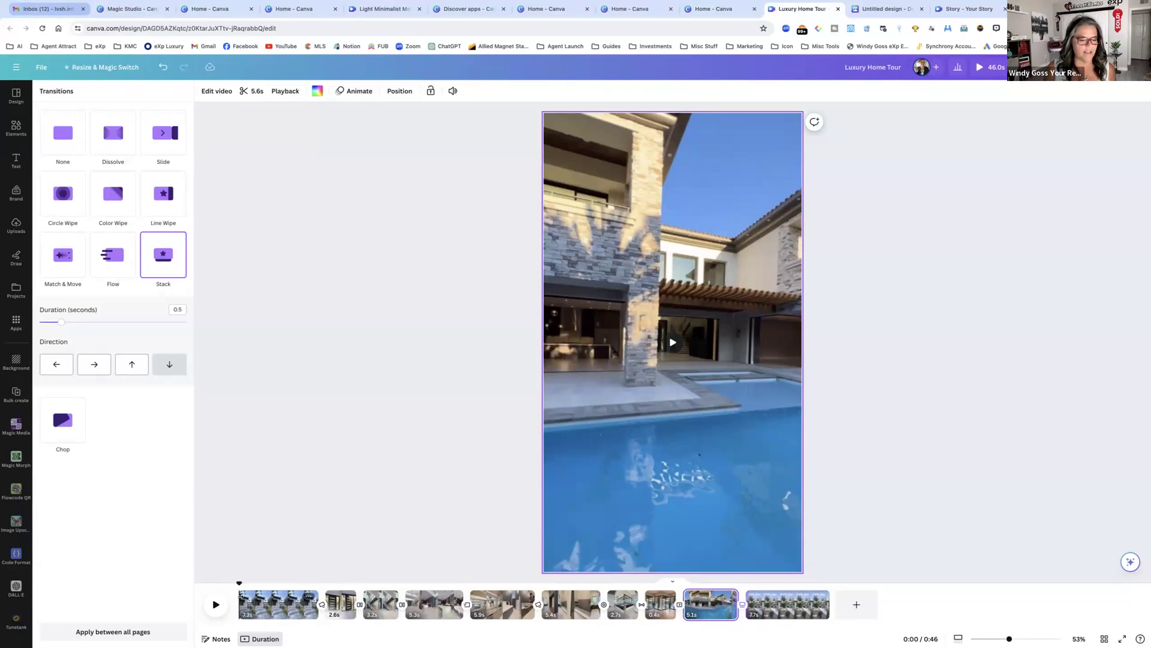
click(240, 599)
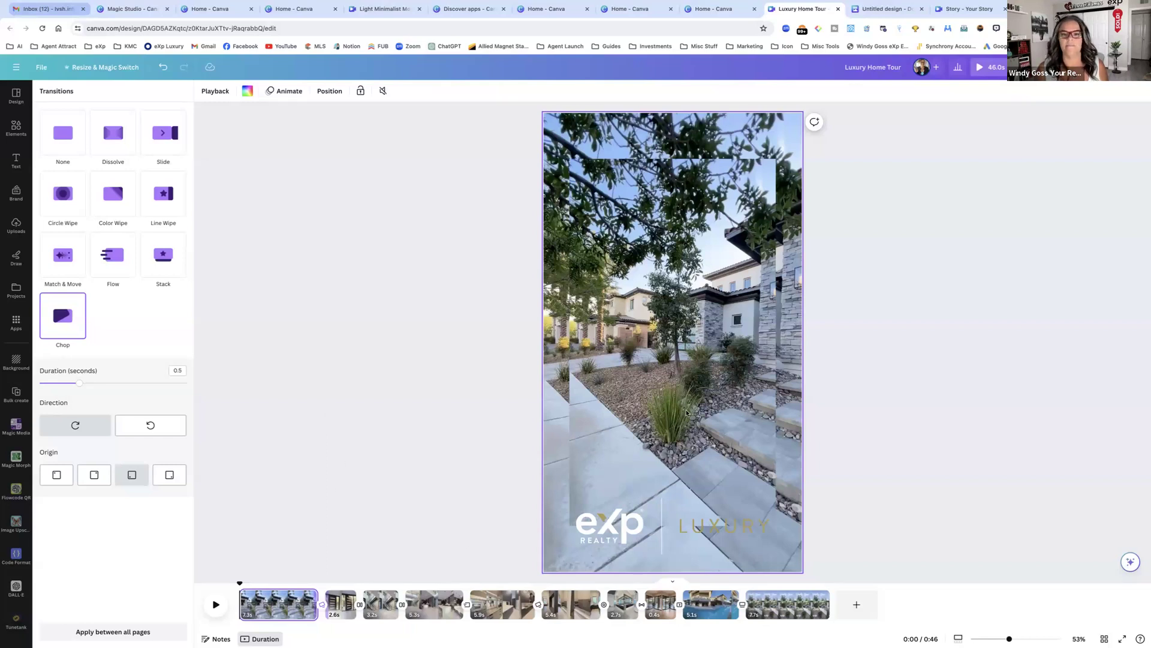
click(713, 396)
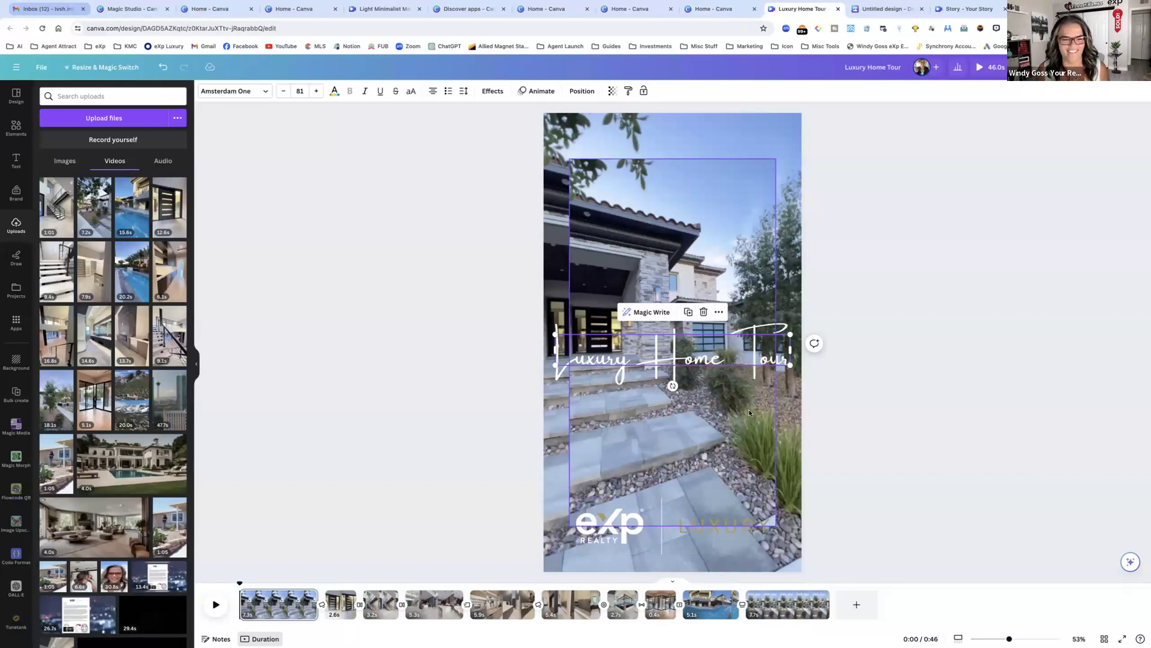
Step: Examine the options offered for the living room video, the pool page and the glass-door page
click(442, 607)
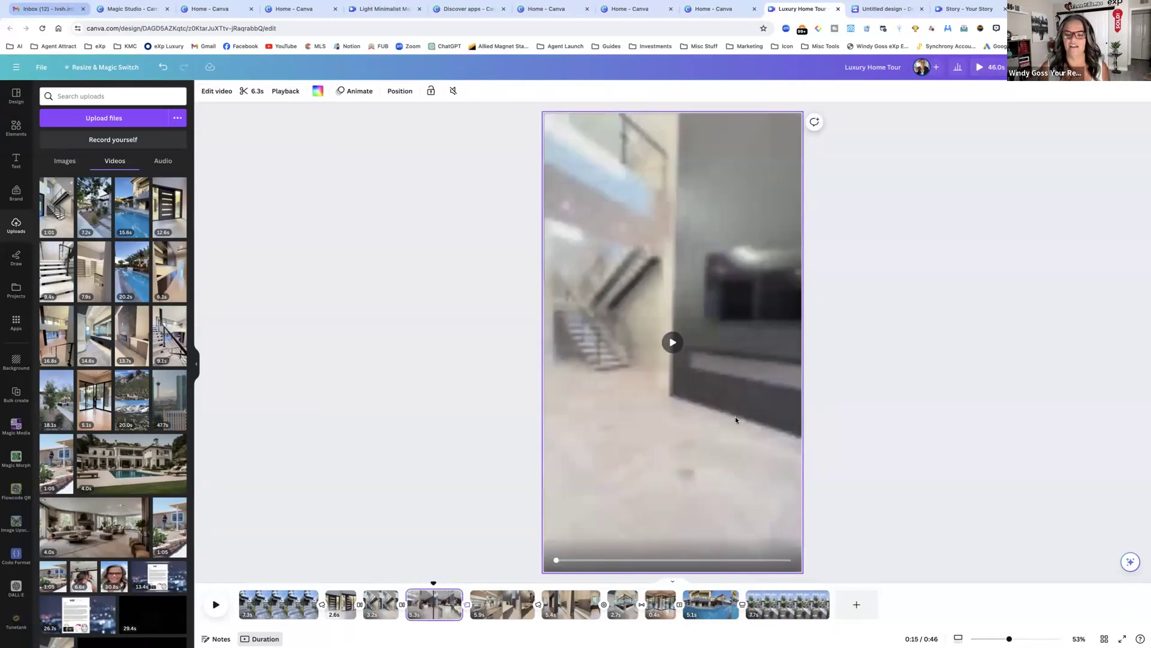
click(734, 434)
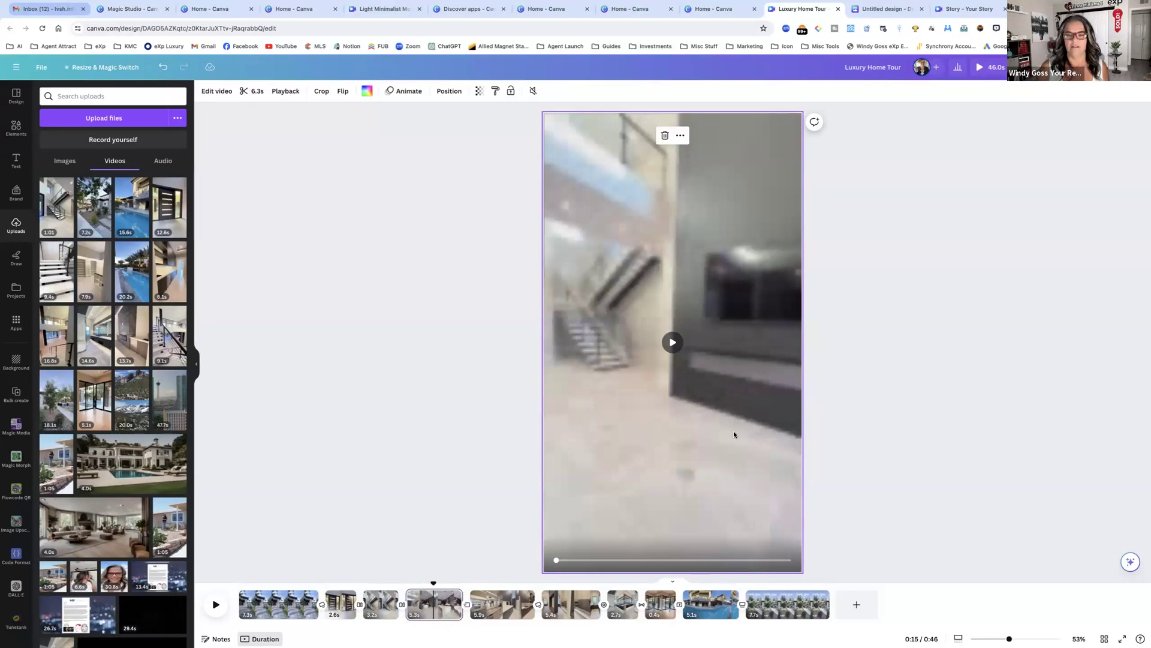
right_click(734, 433)
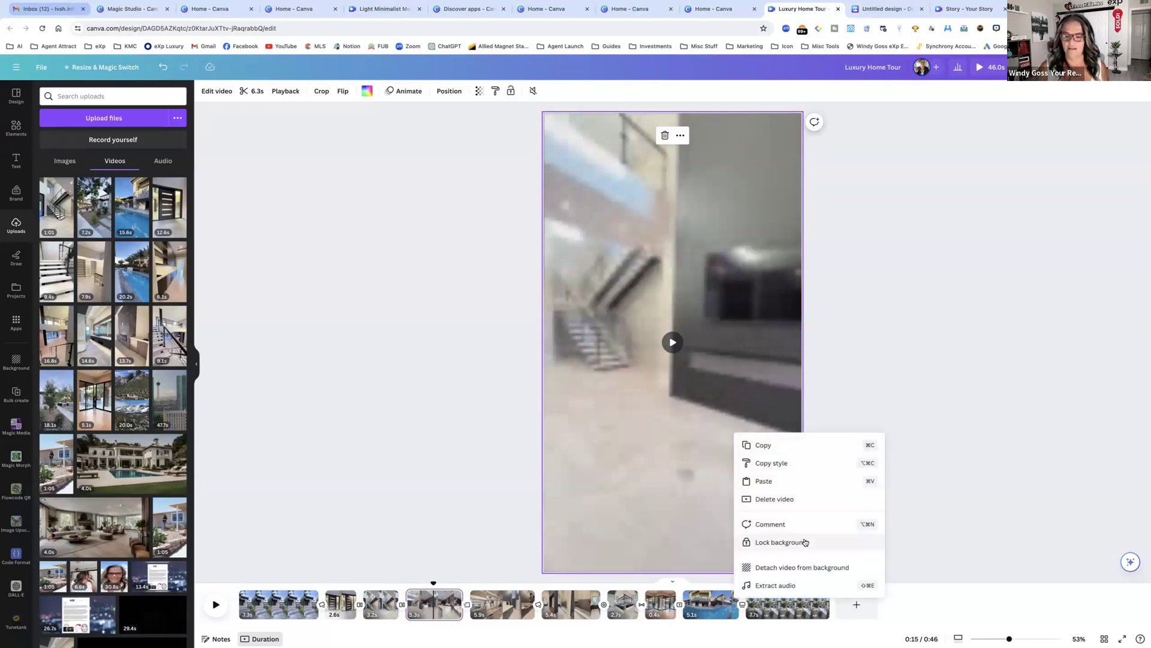
click(879, 360)
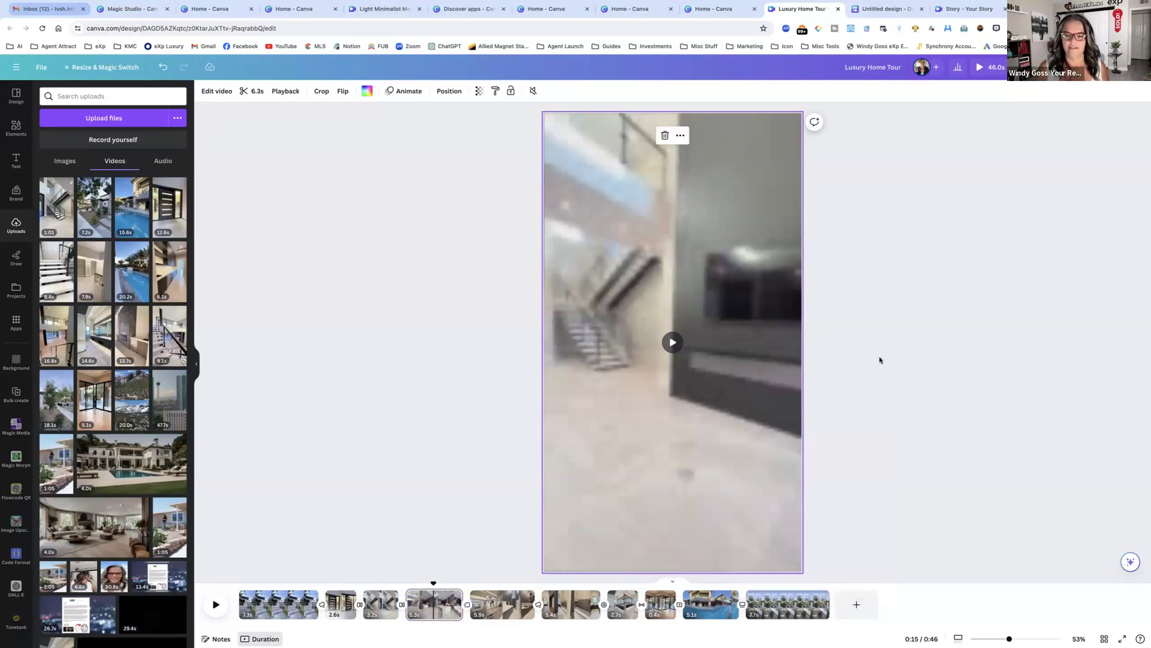
click(710, 603)
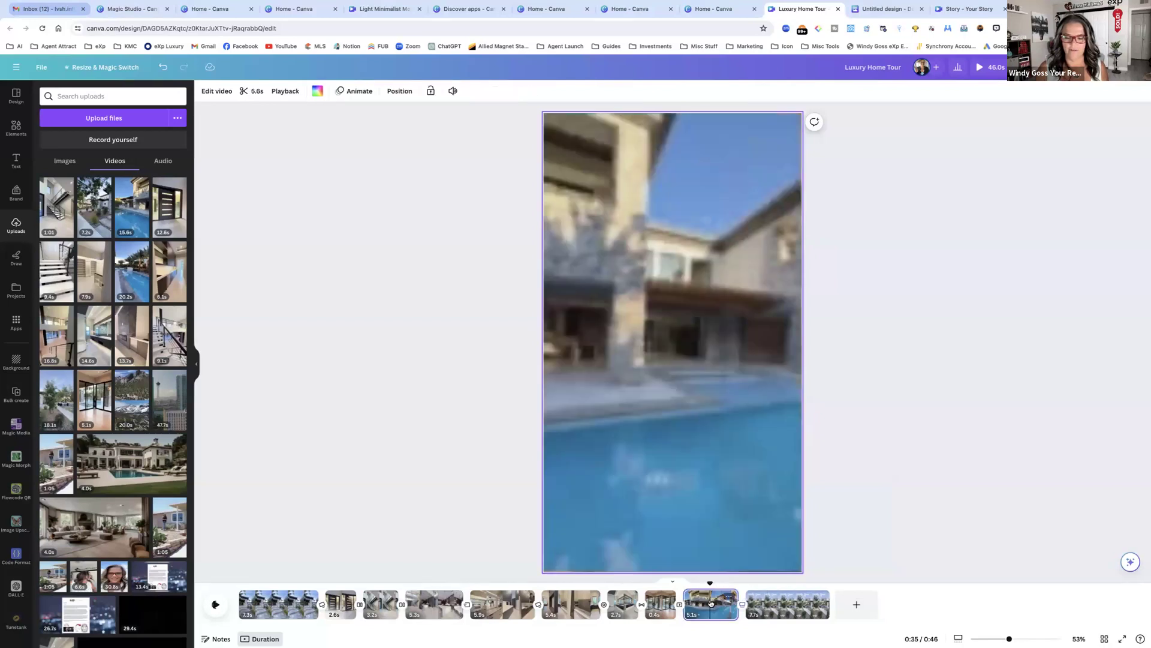
right_click(711, 602)
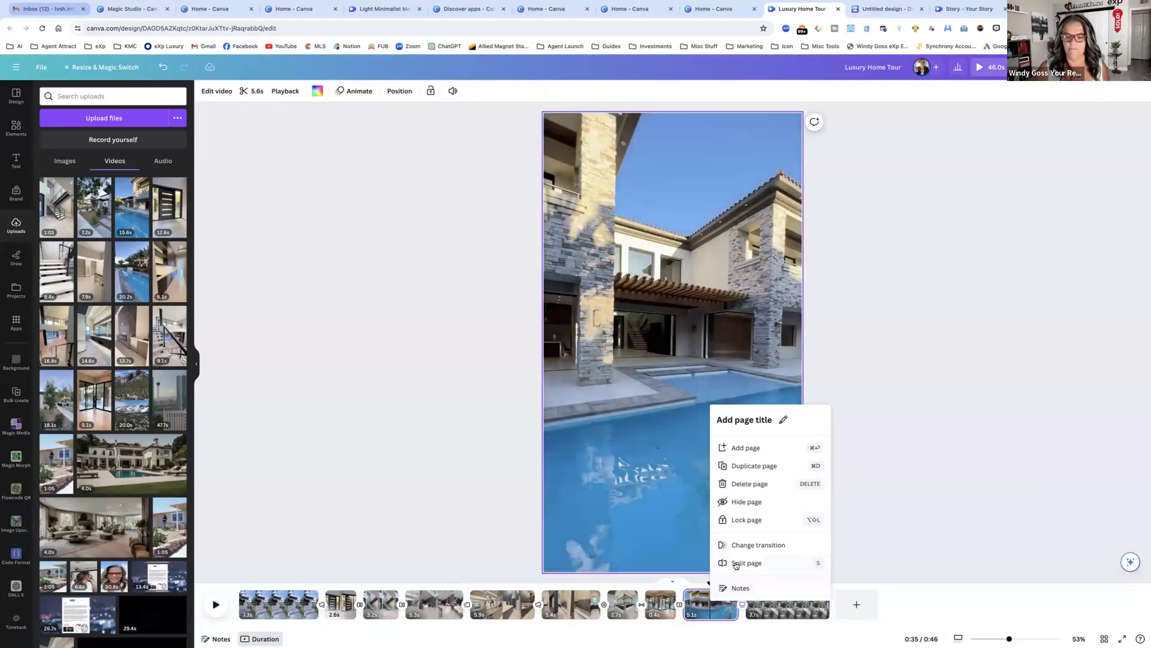
click(902, 375)
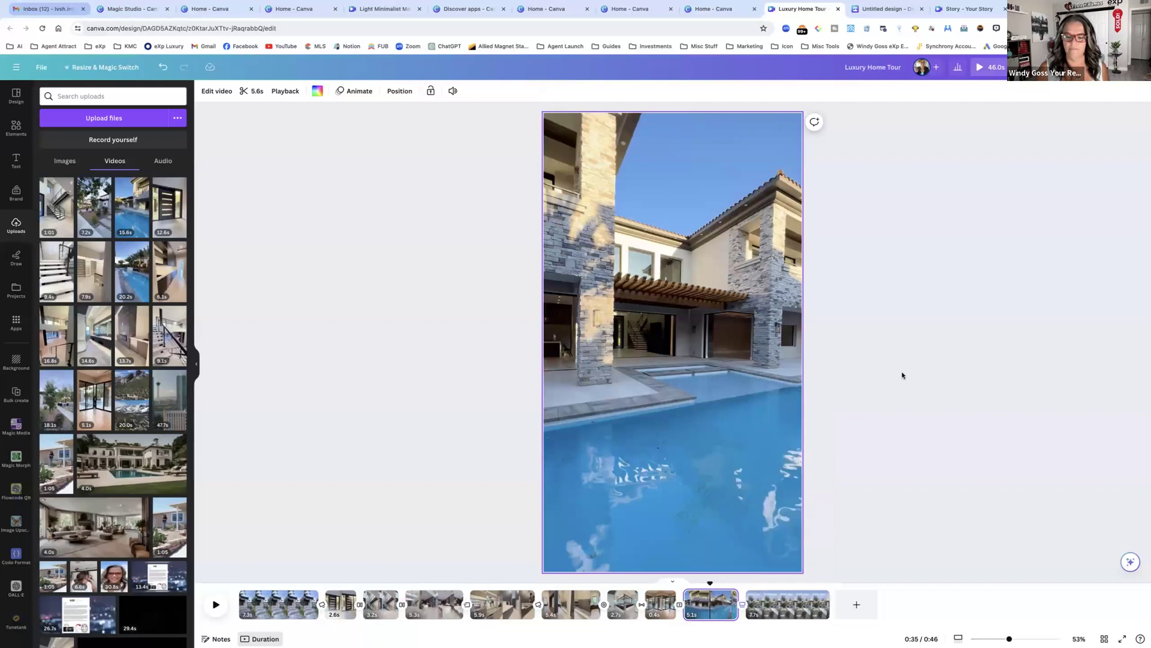
click(661, 604)
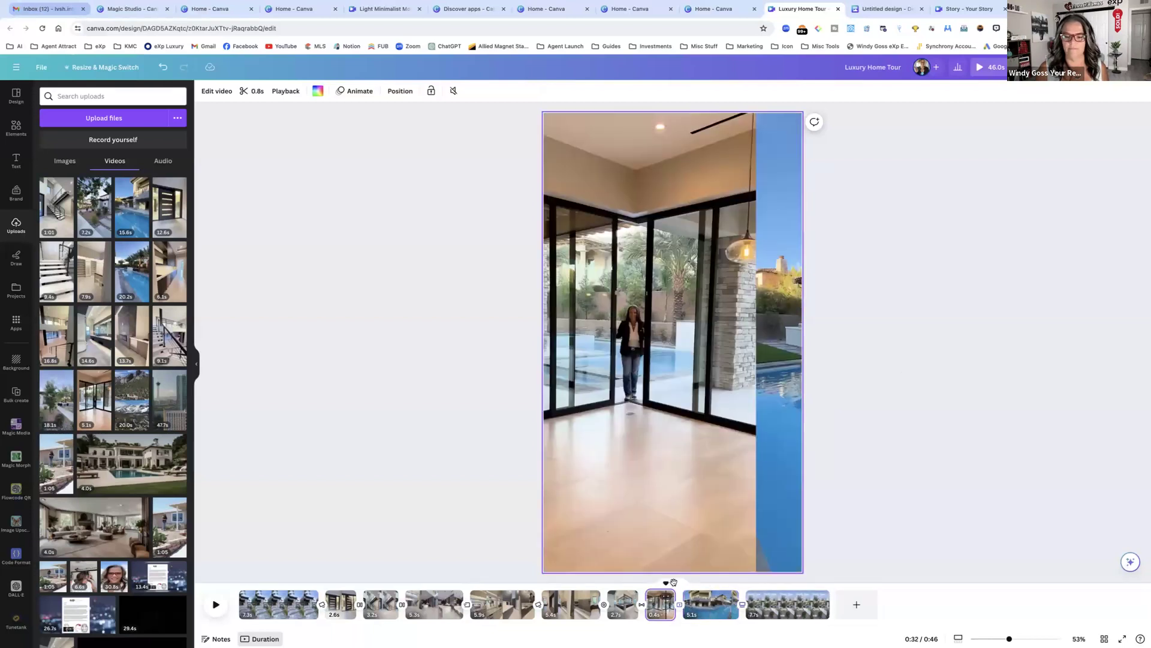
right_click(690, 522)
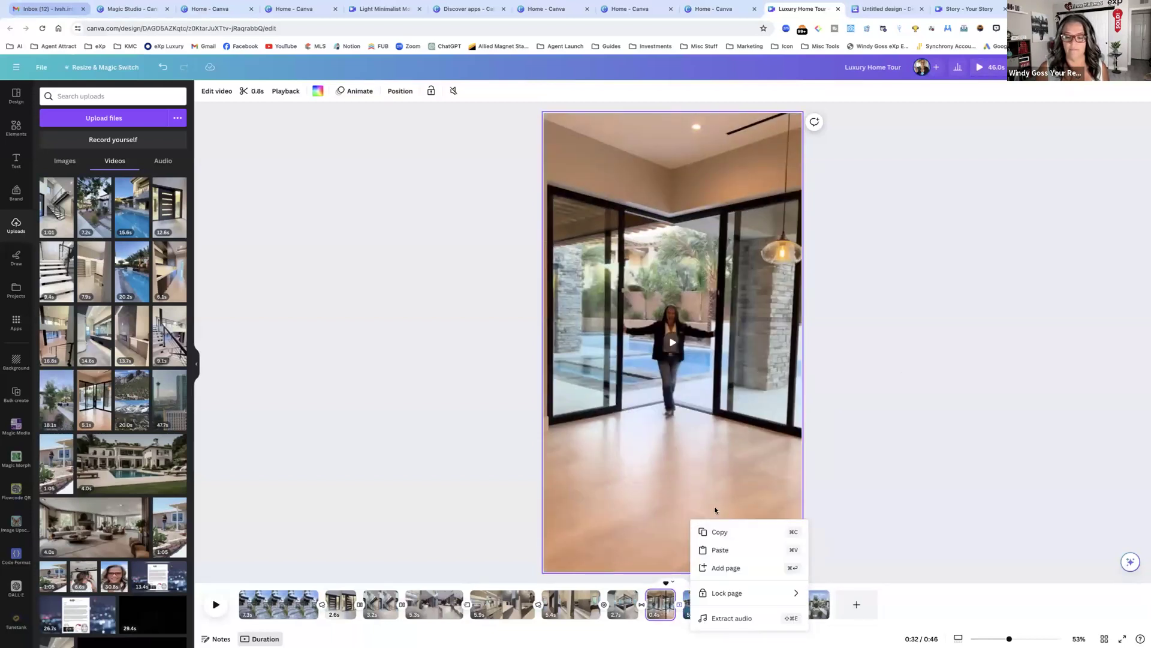
click(888, 370)
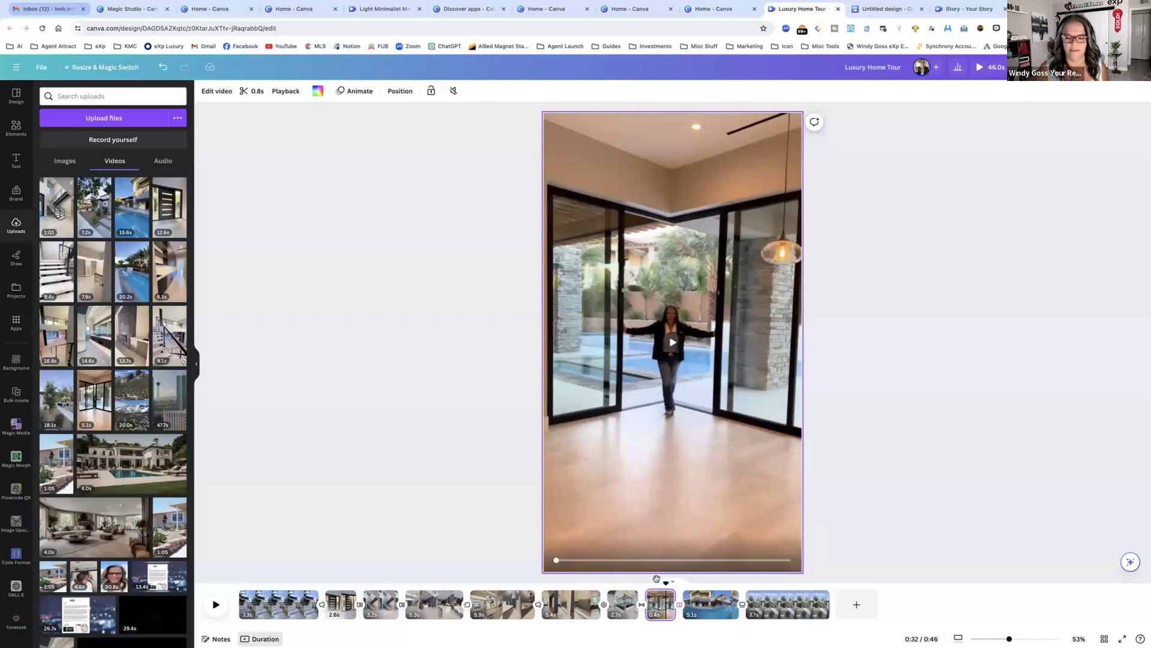
Step: Check the sound setting of the glass-door page and the page options of the fifth page
click(660, 614)
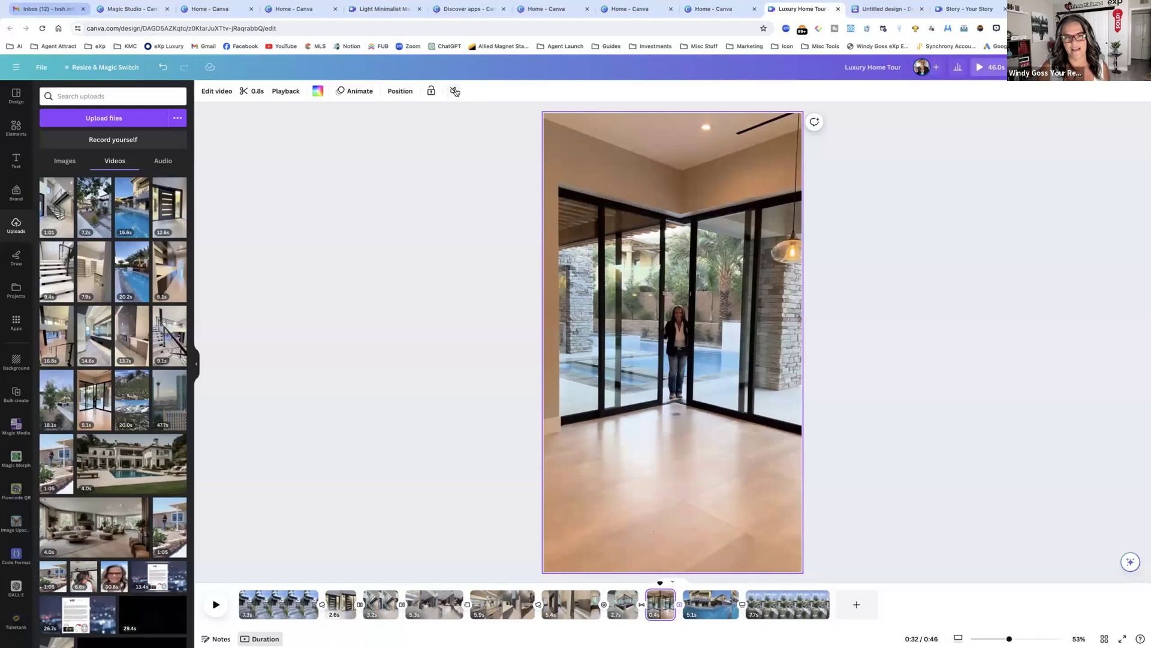
click(454, 91)
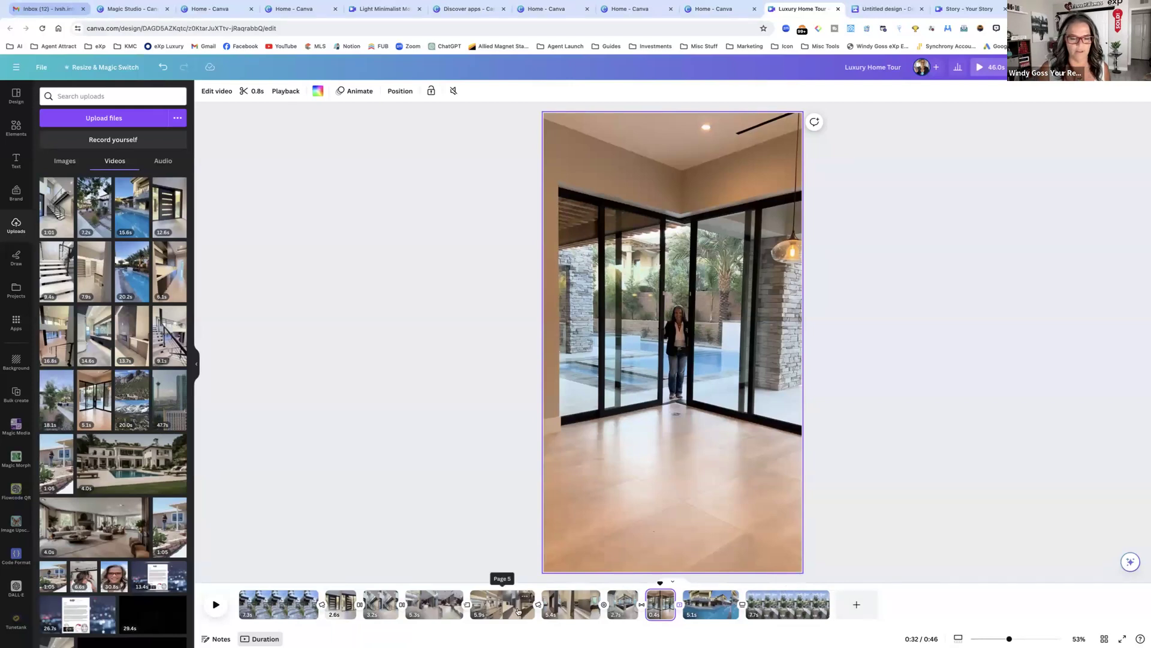
click(506, 611)
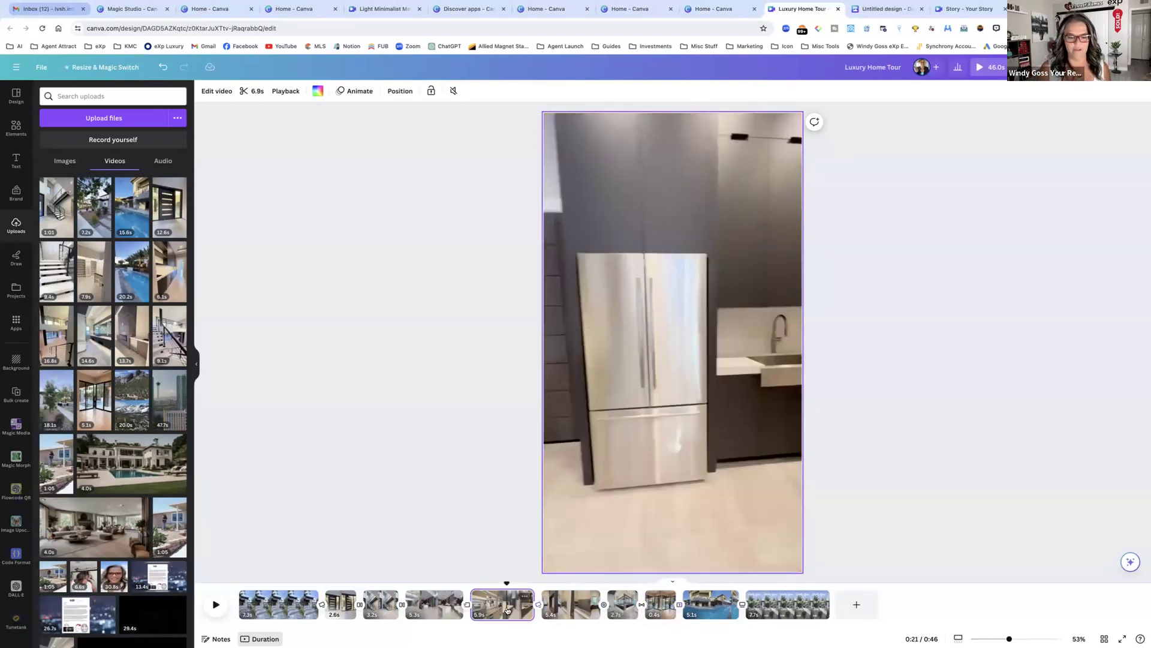
right_click(507, 610)
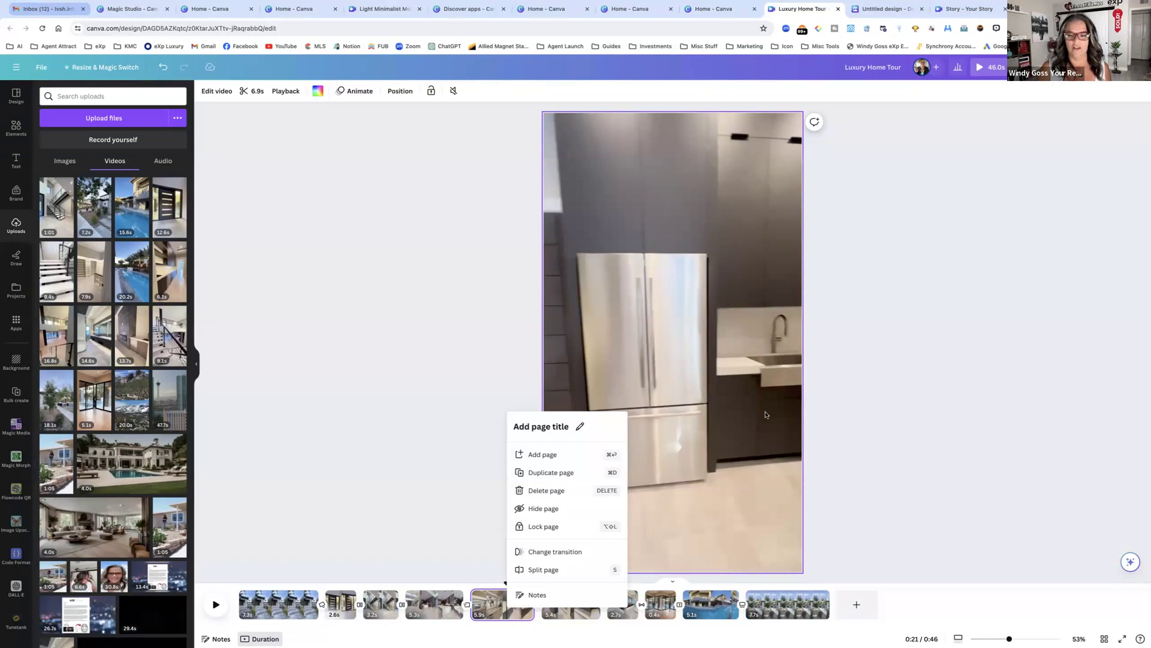
click(760, 420)
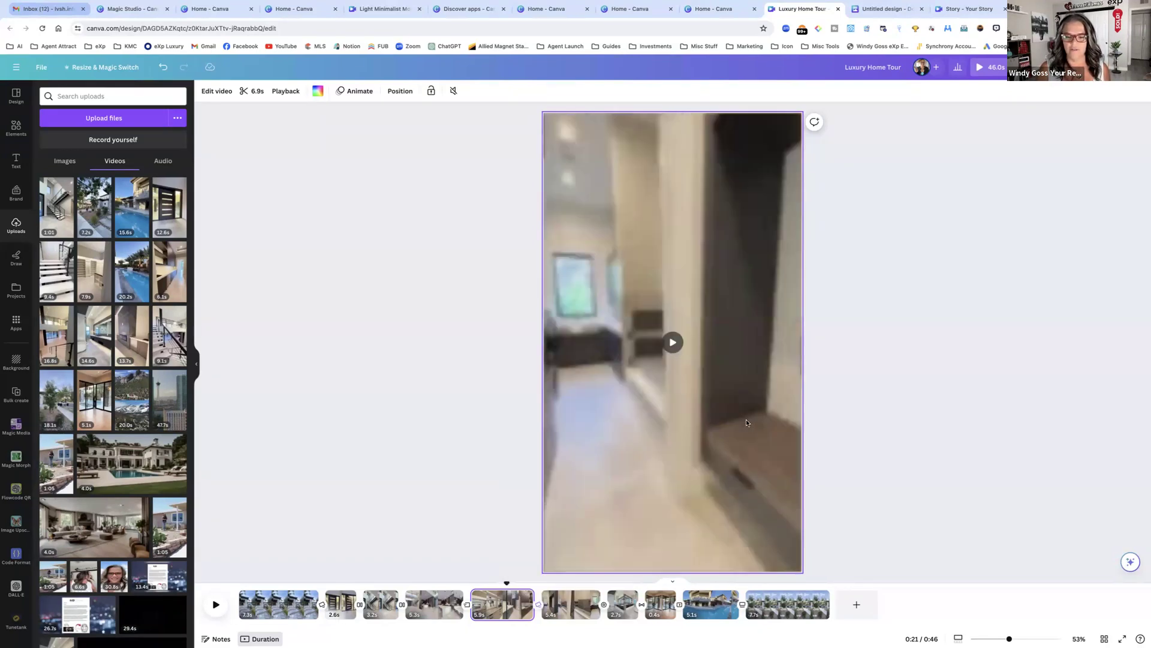
Step: Try to crop the fifth page's background video by pulling in its opposite corners
double_click(719, 462)
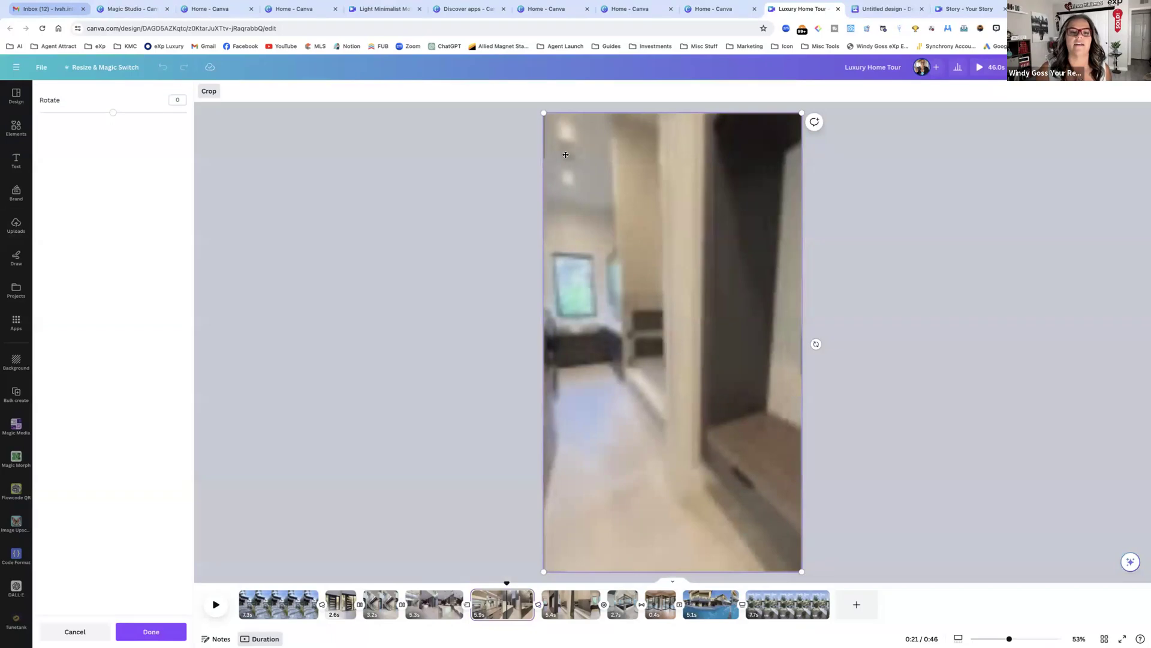
drag(544, 113, 601, 166)
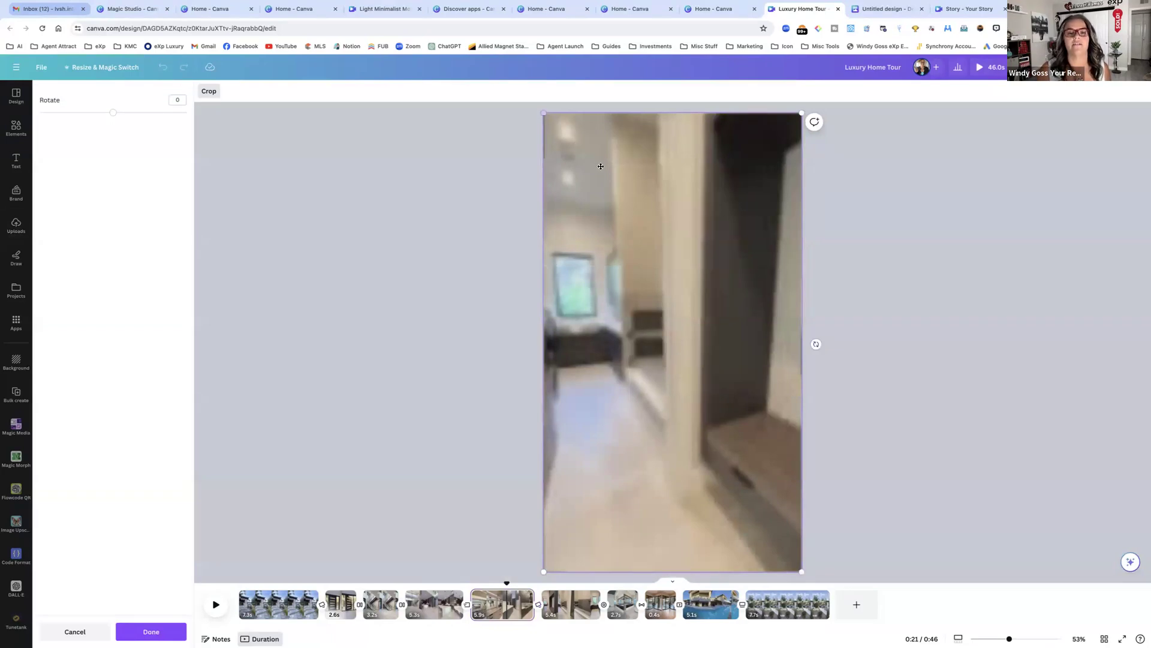
drag(544, 114, 560, 126)
drag(803, 573, 770, 531)
click(833, 528)
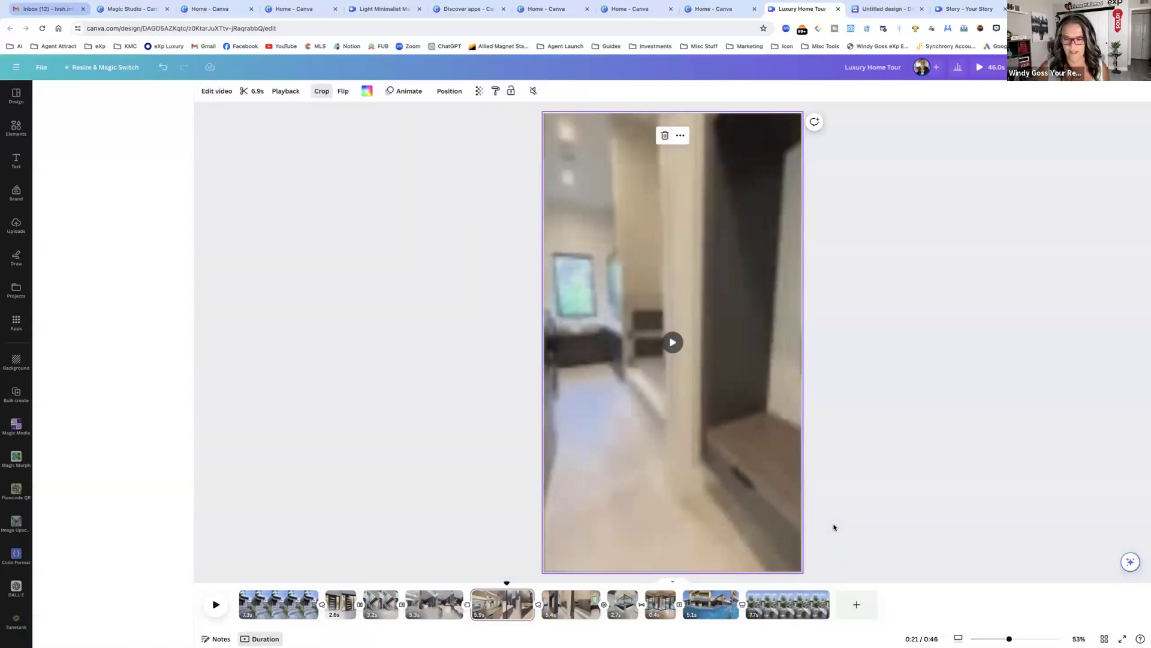
Step: Examine the options offered for the opening page and for the video overlaid on it
click(287, 610)
right_click(280, 609)
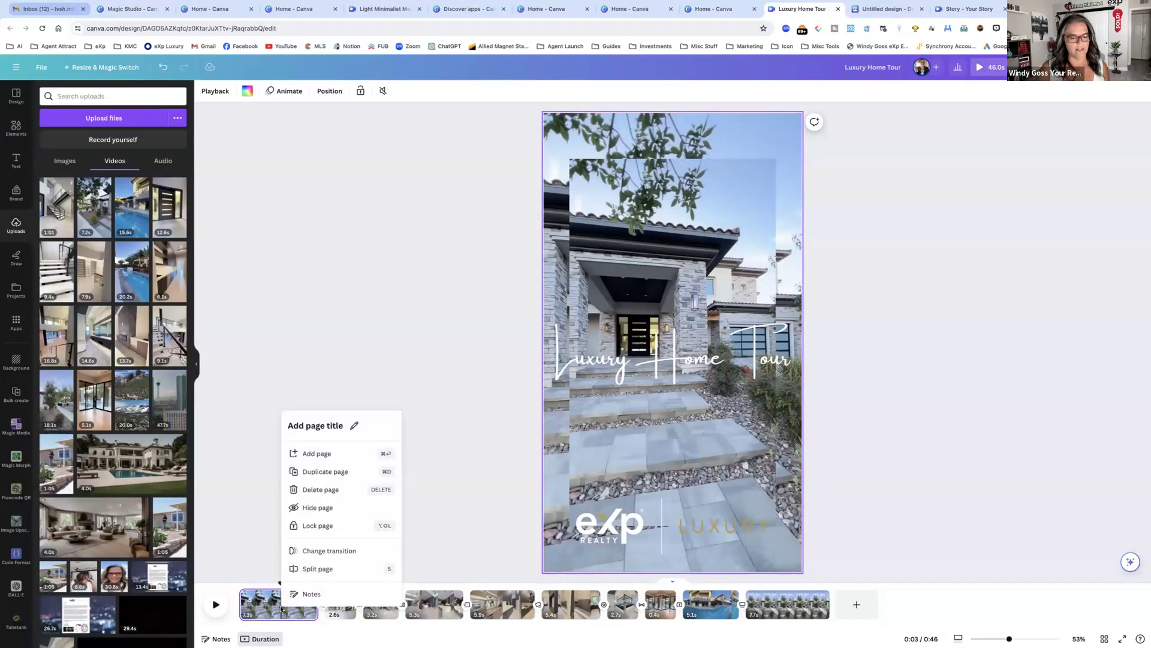
key(Escape)
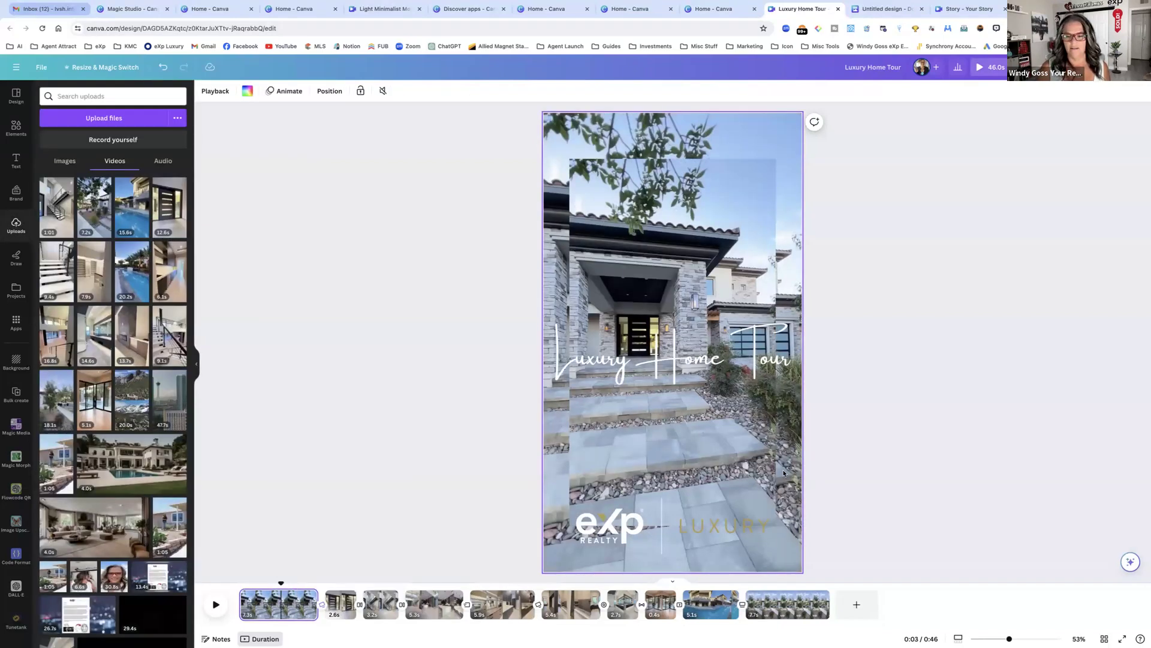
right_click(783, 473)
key(Escape)
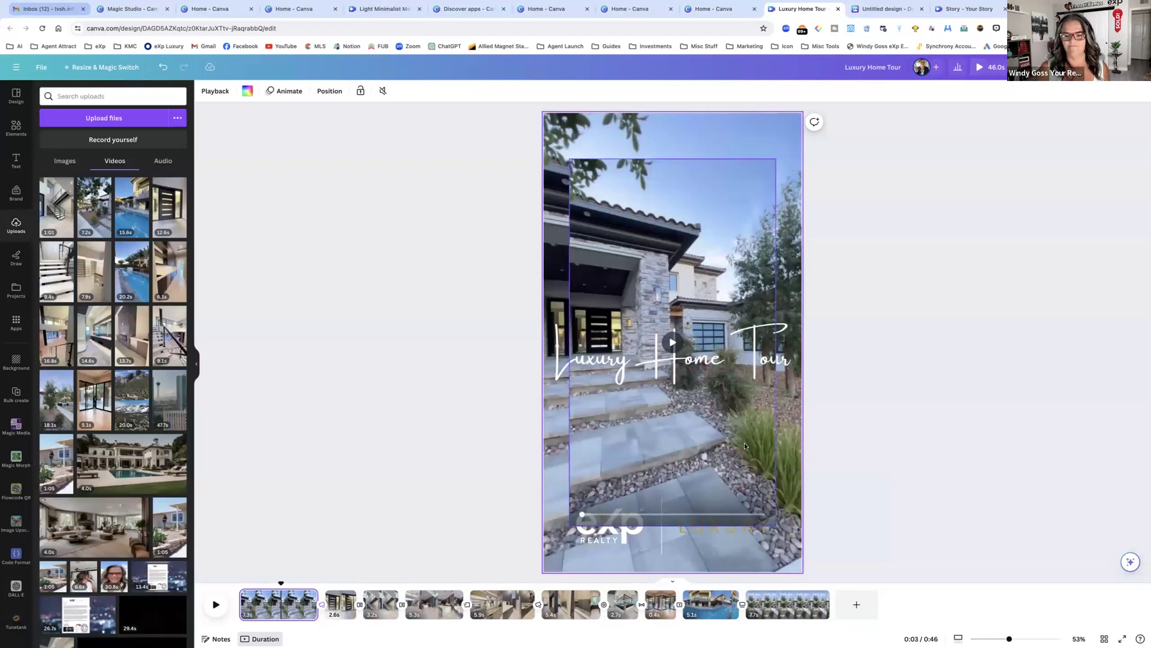
right_click(744, 447)
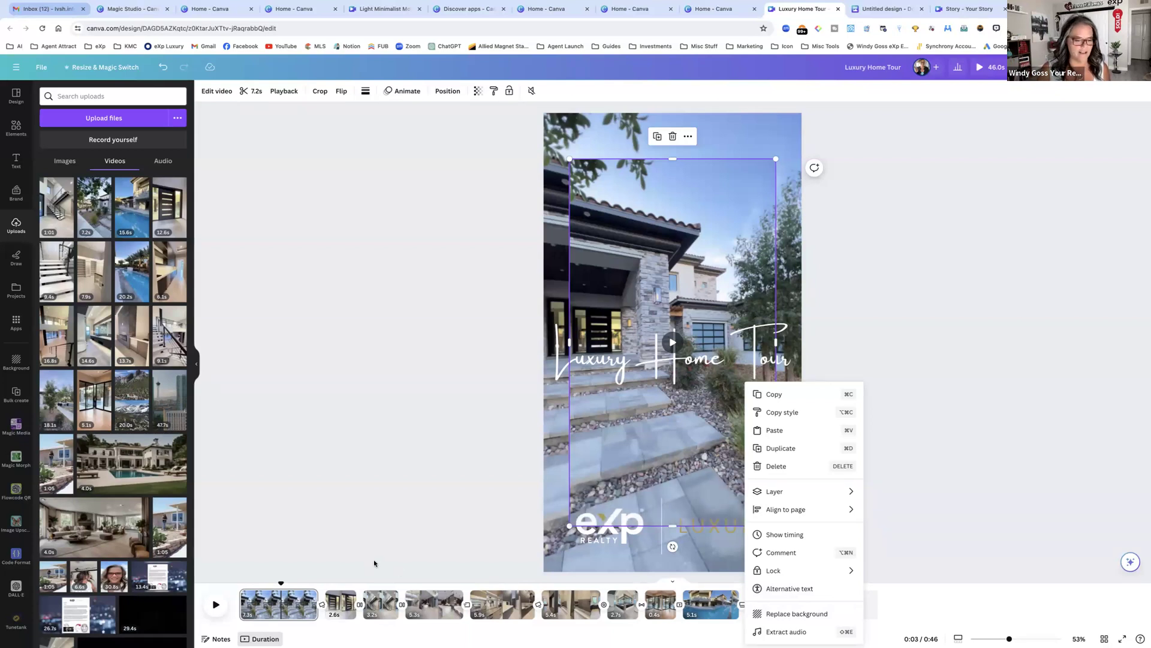
click(306, 549)
Step: Preview the tour from the beginning through the transition to the front-door page and return to the start
drag(281, 583, 239, 585)
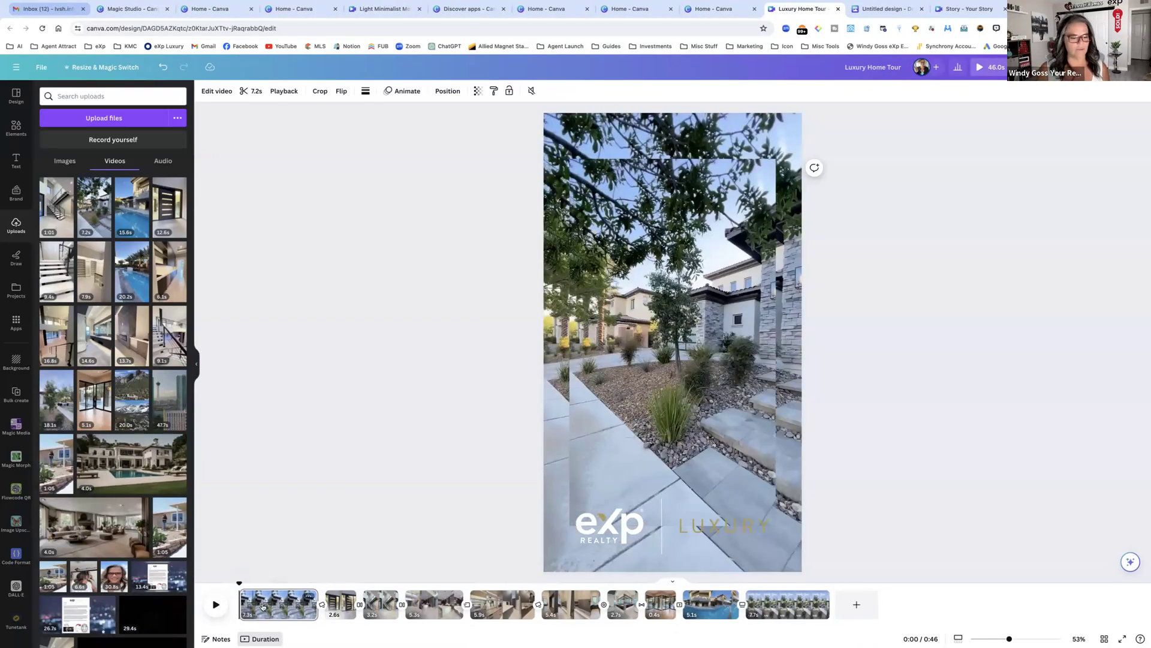
click(215, 604)
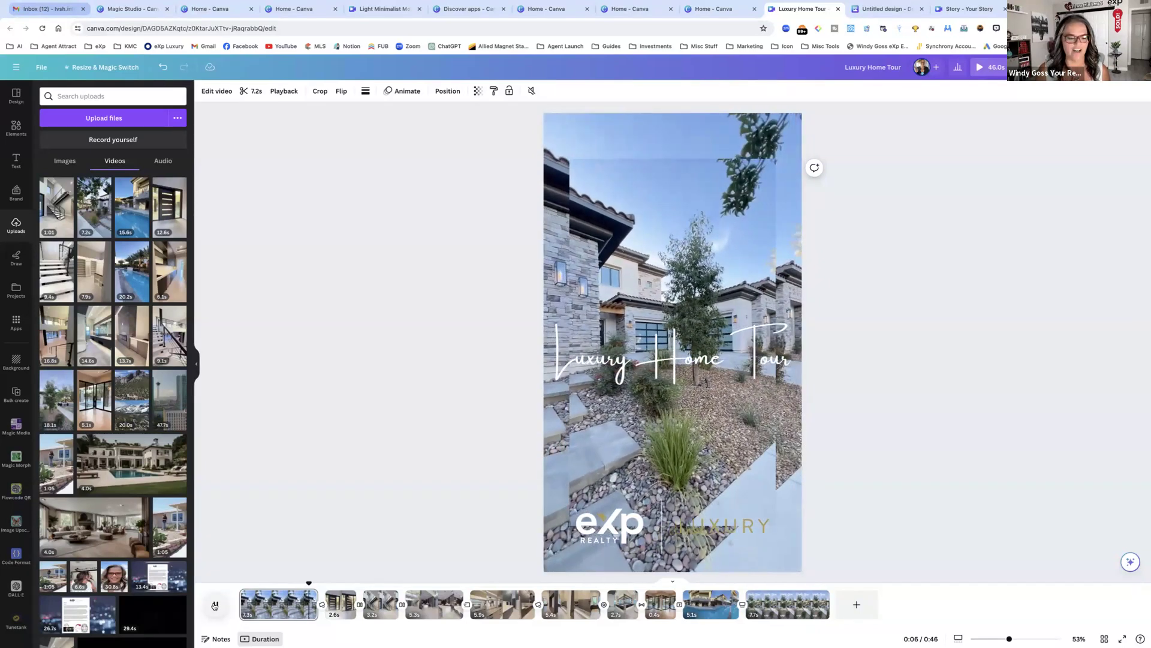
click(215, 604)
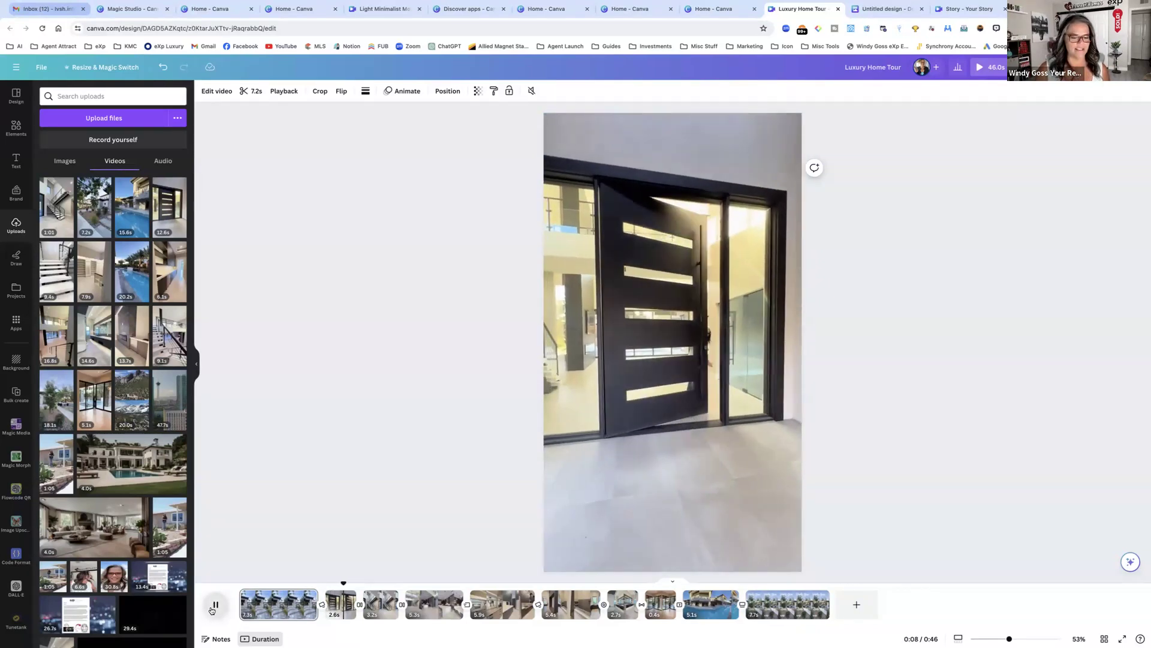
drag(317, 585, 238, 582)
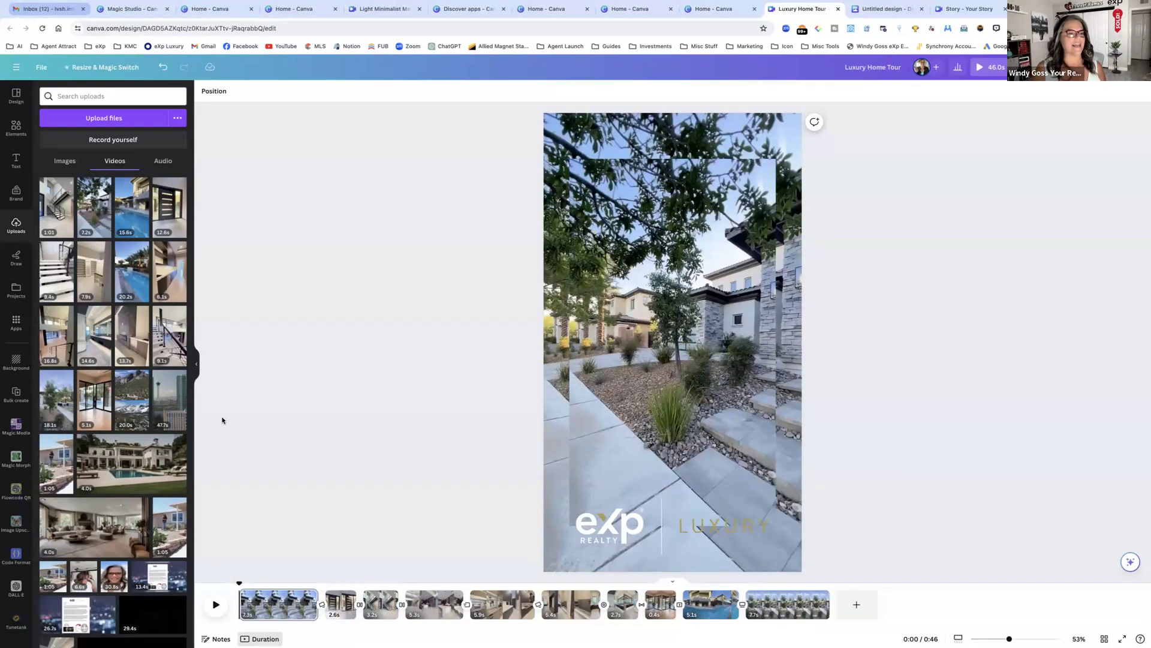
Step: Search the available apps for "music" and open Tunetank to browse its tracks
click(18, 322)
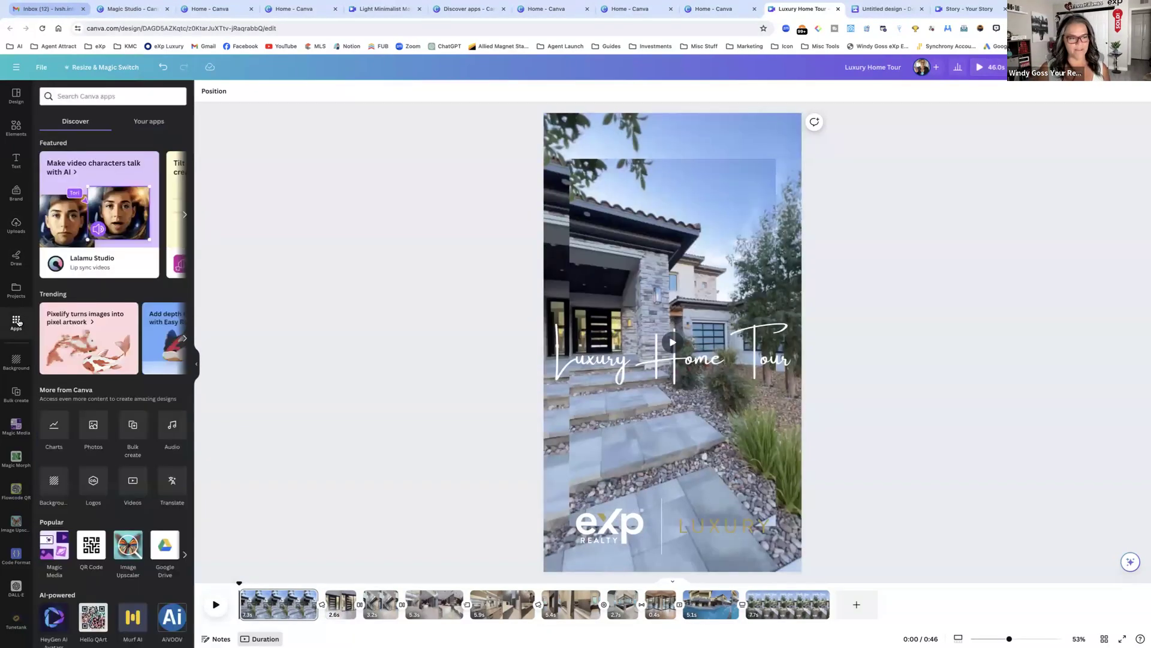
click(118, 96)
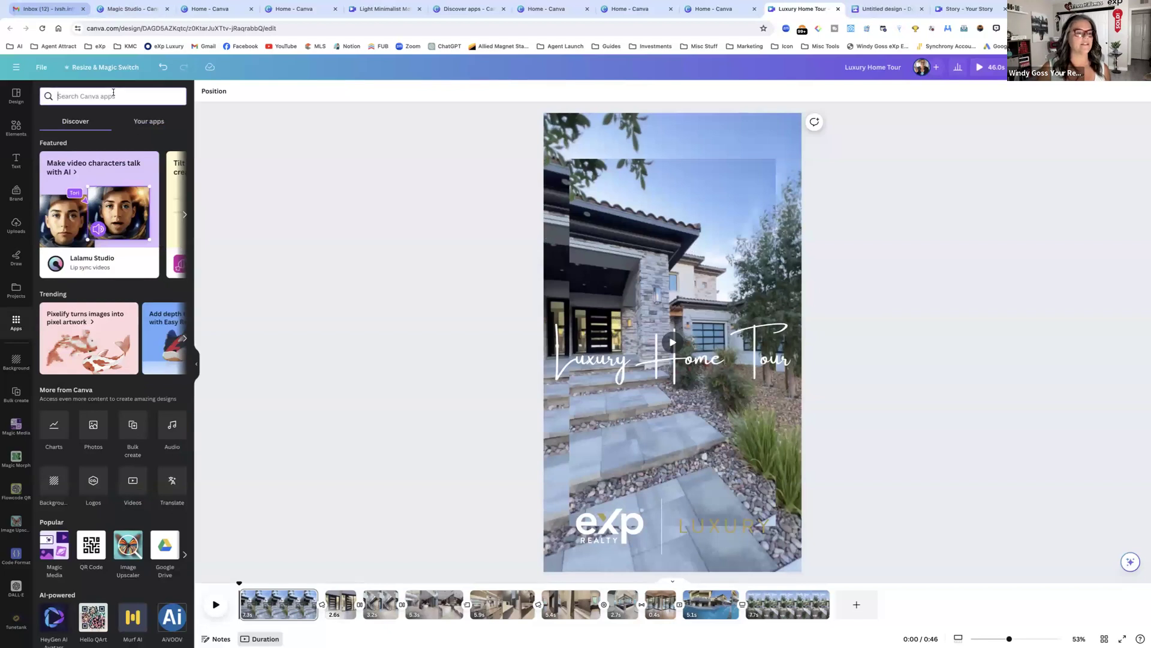
text(mus)
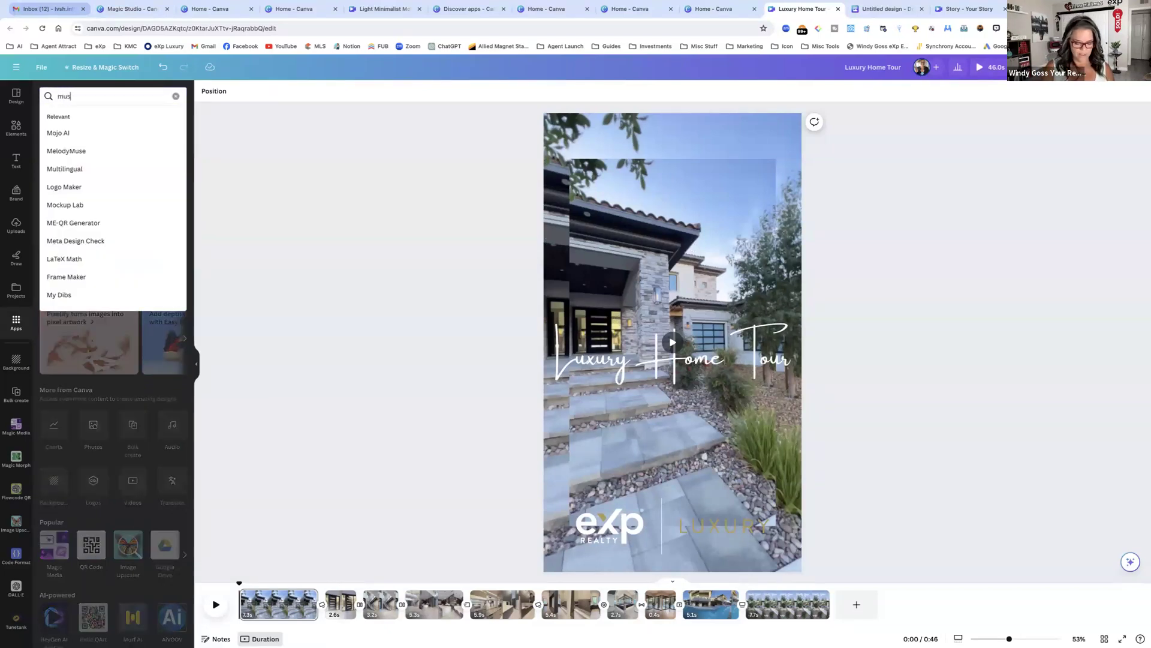
text(inc)
key(Return)
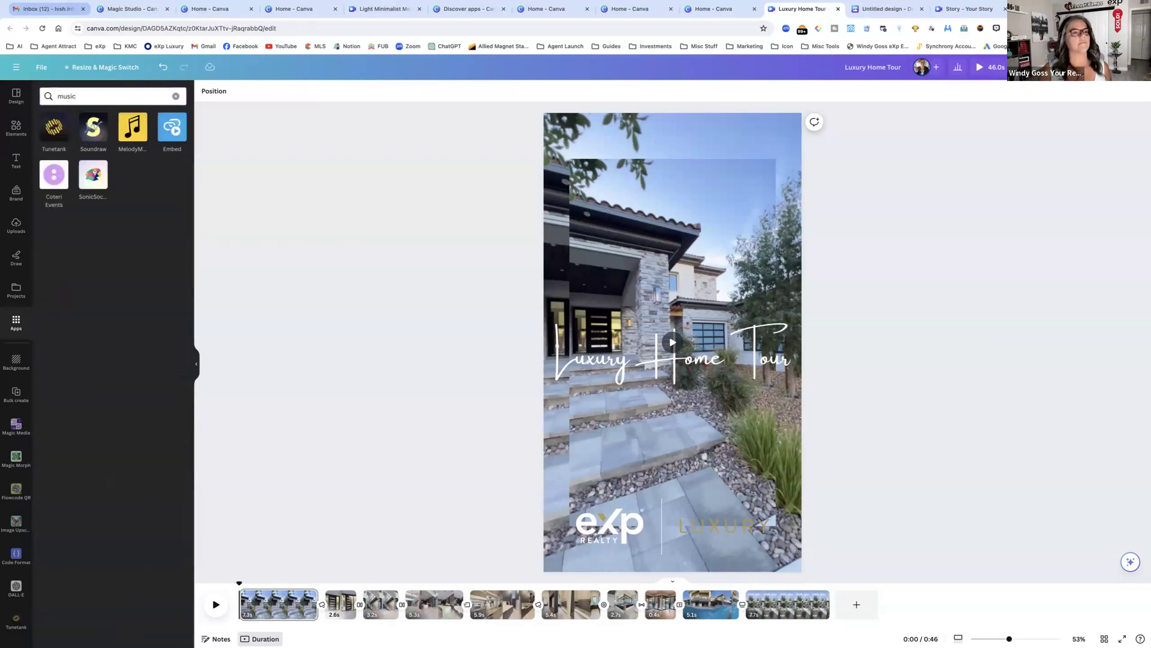
click(54, 127)
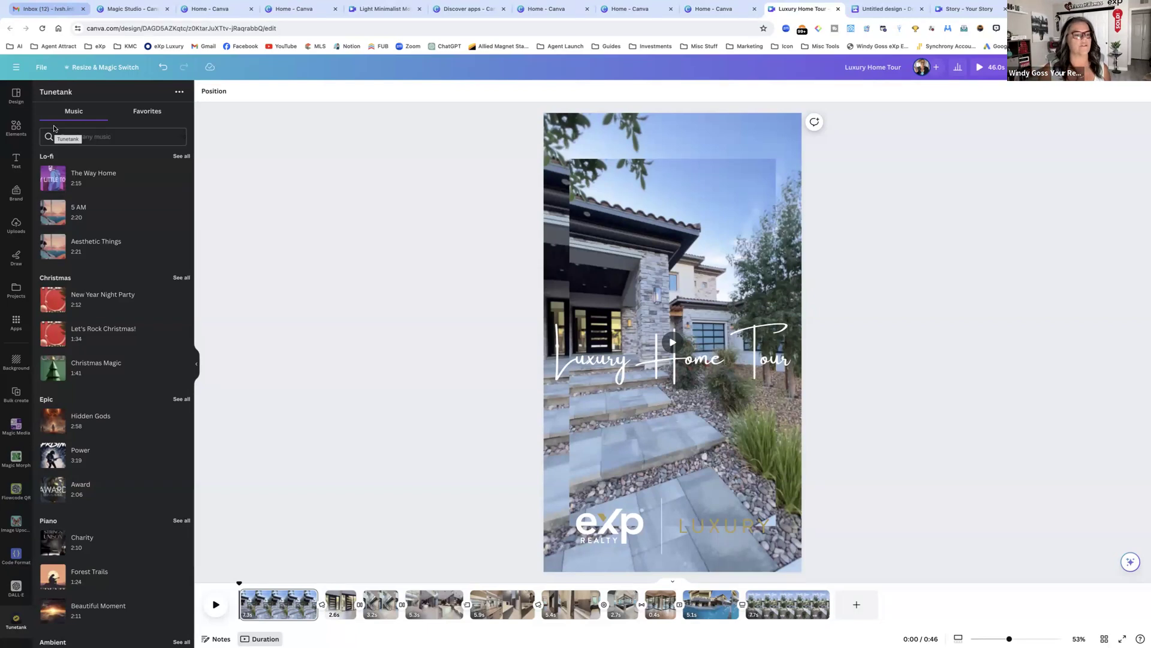
mouse_move(97, 427)
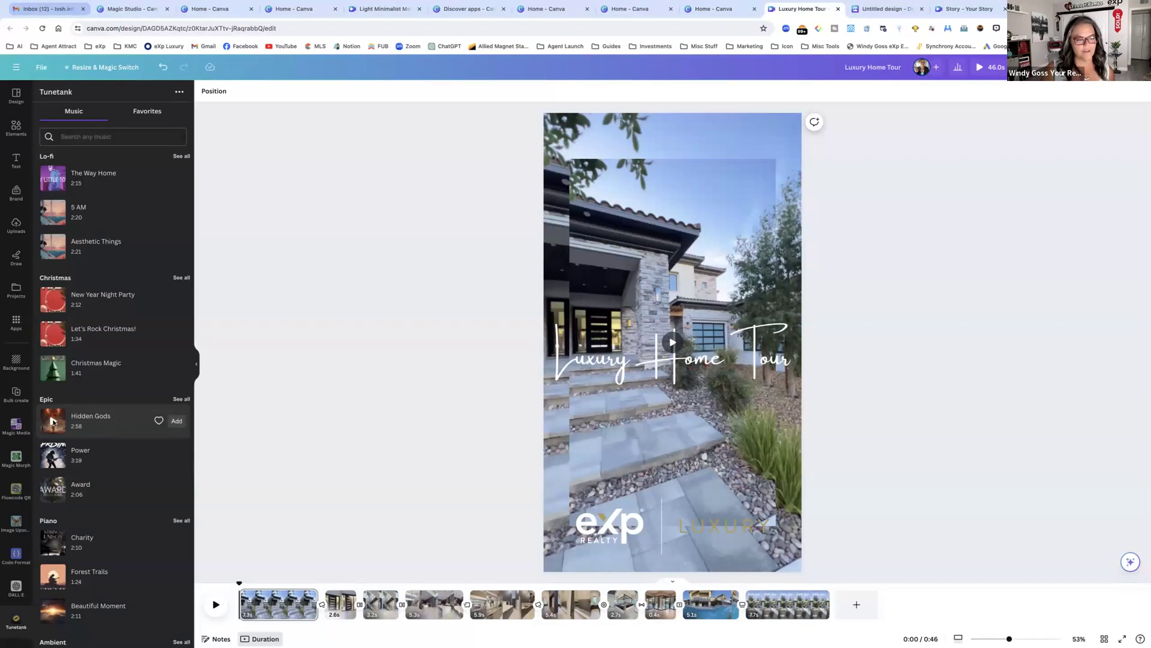
Step: Add the Hidden Gods track from Tunetank's Epic category to the tour and check the saved favorites
click(176, 421)
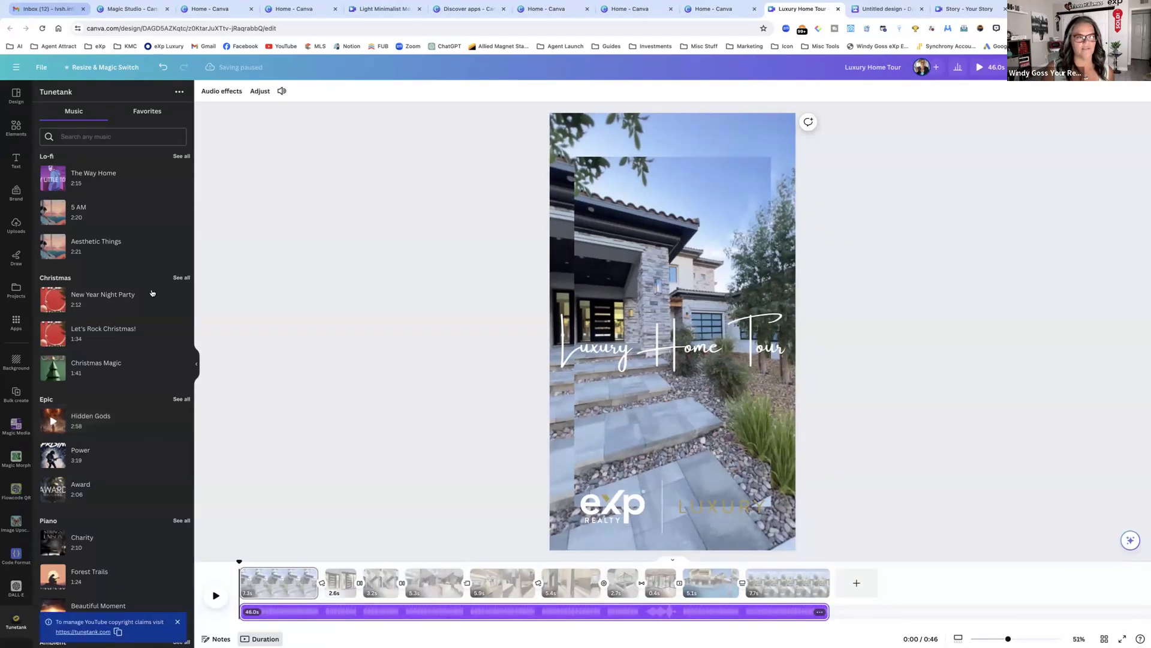
click(161, 111)
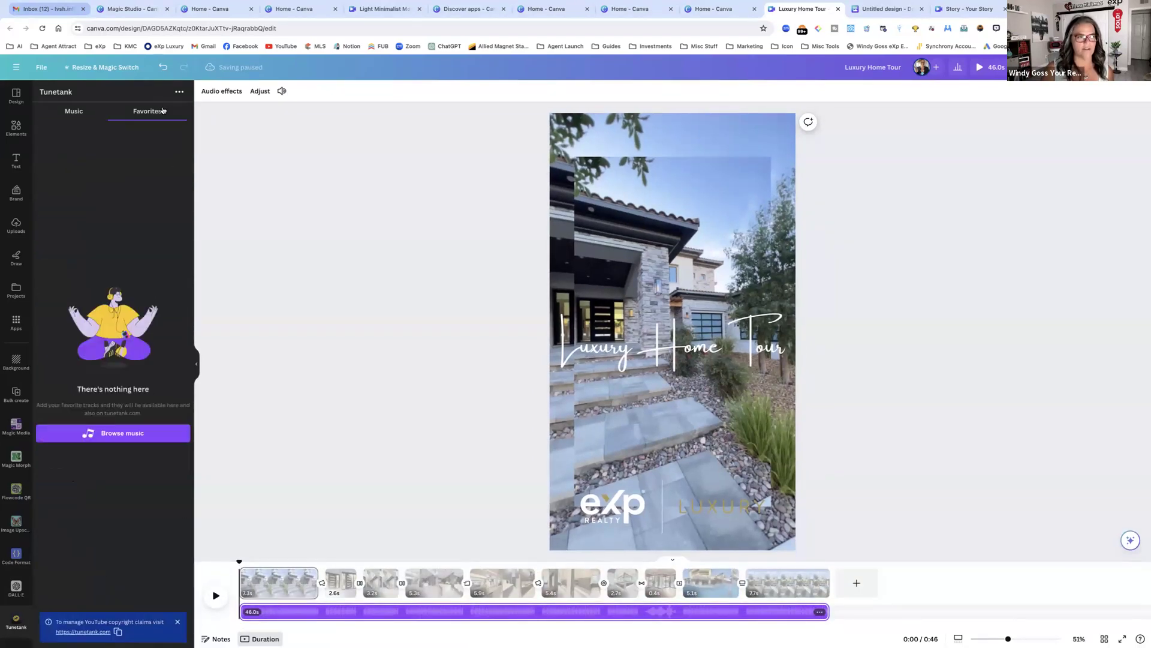
click(80, 111)
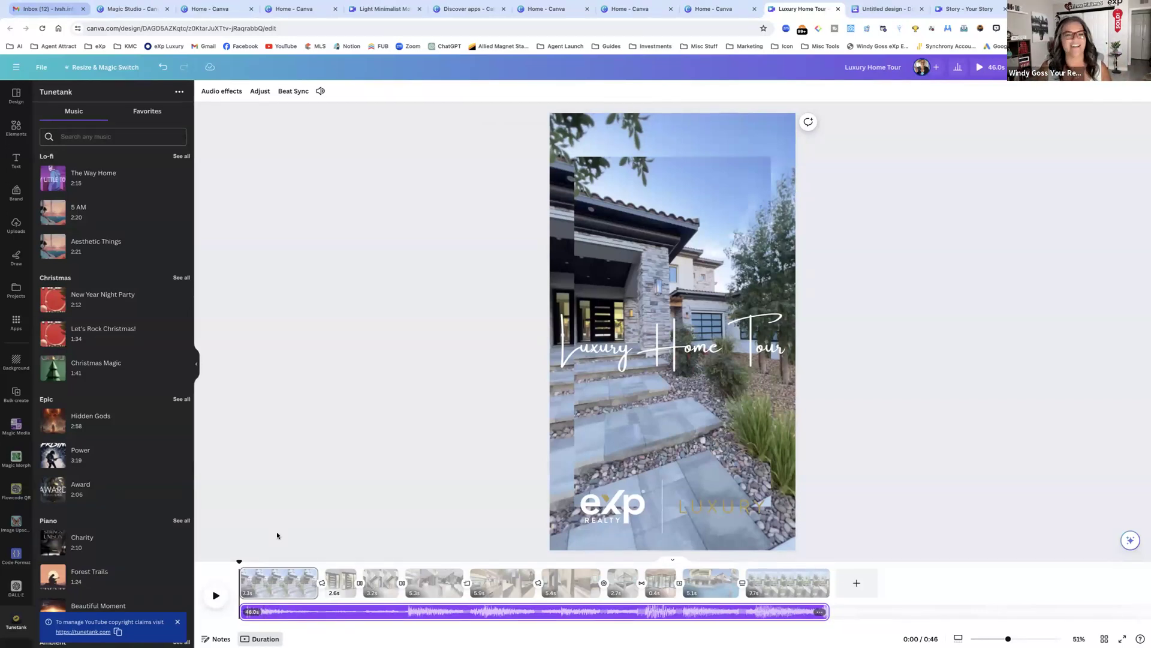
Step: Sync the pages to the music with Beat Sync, display the beat markers and preview the start of the tour
click(293, 92)
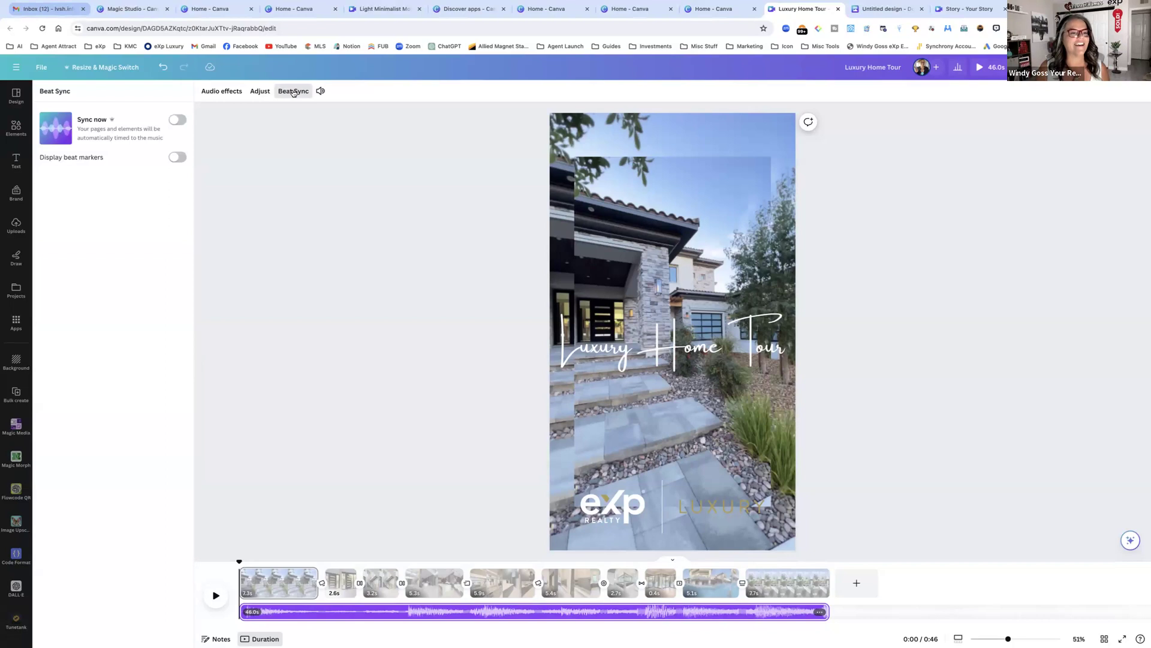
click(178, 157)
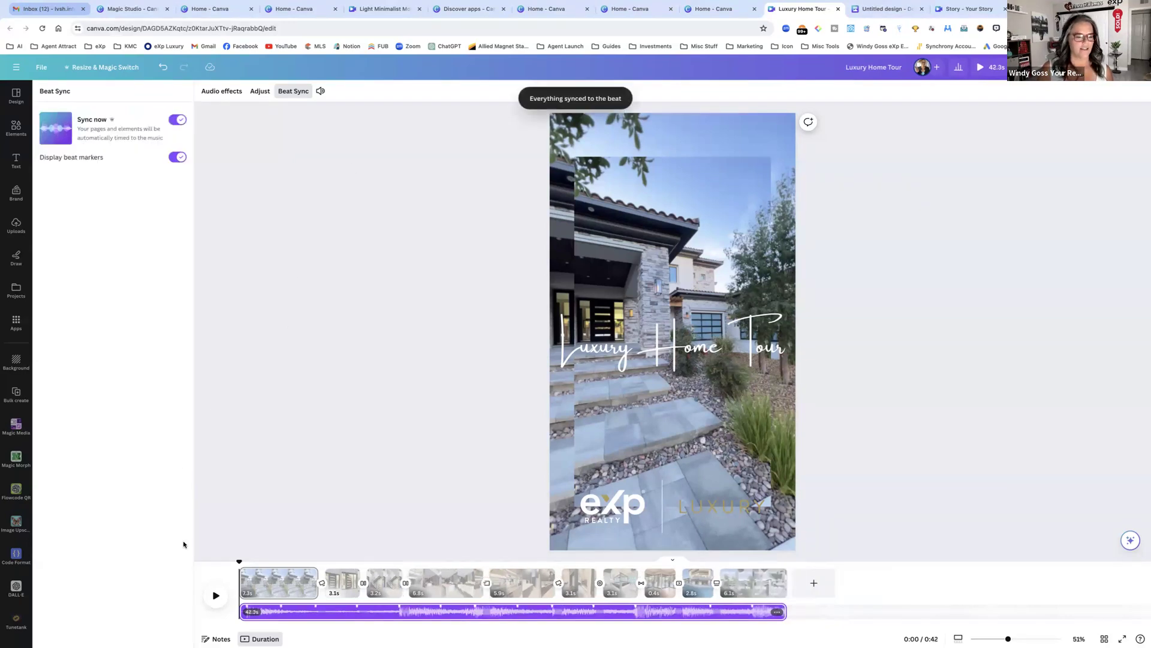
click(216, 596)
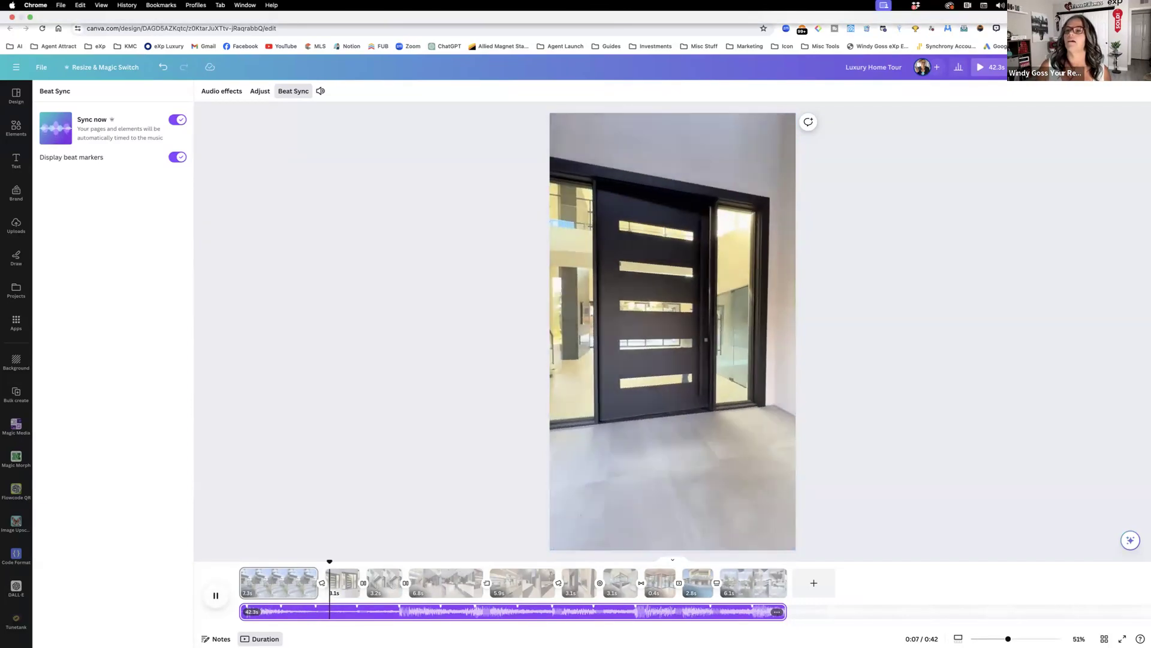
click(1002, 6)
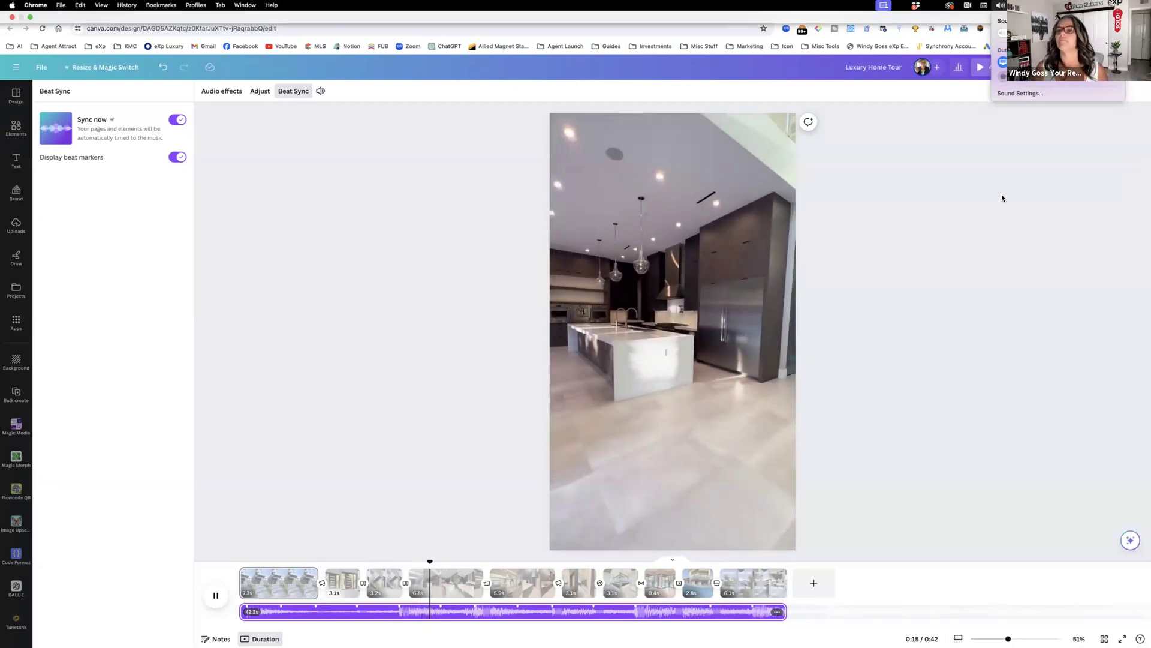
click(989, 211)
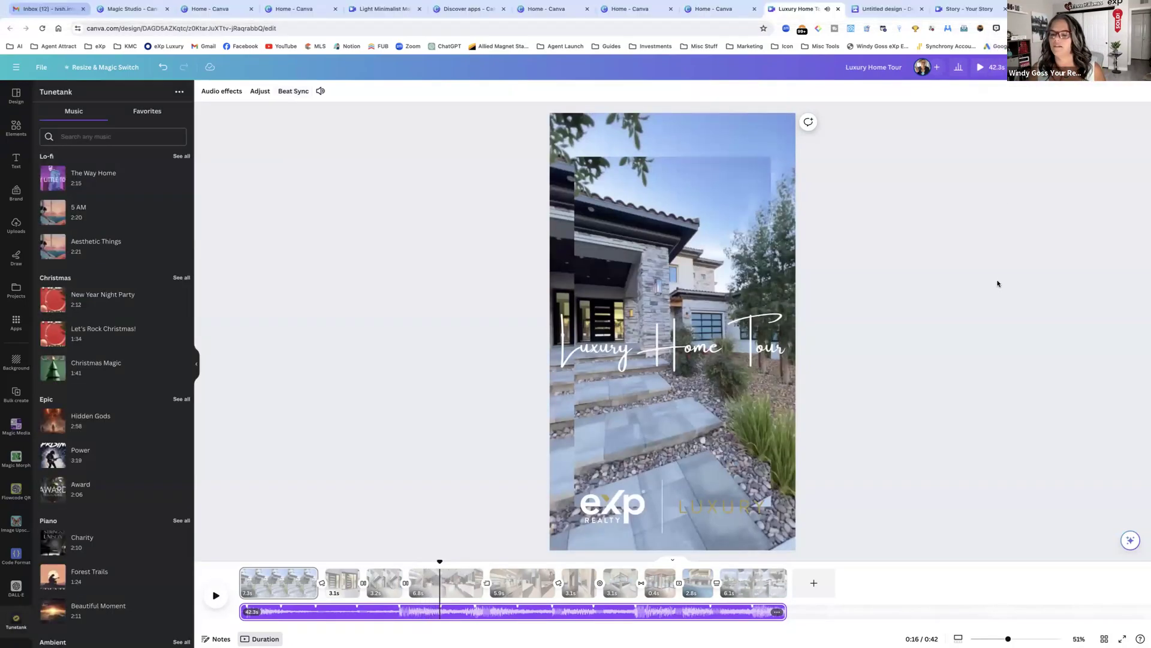
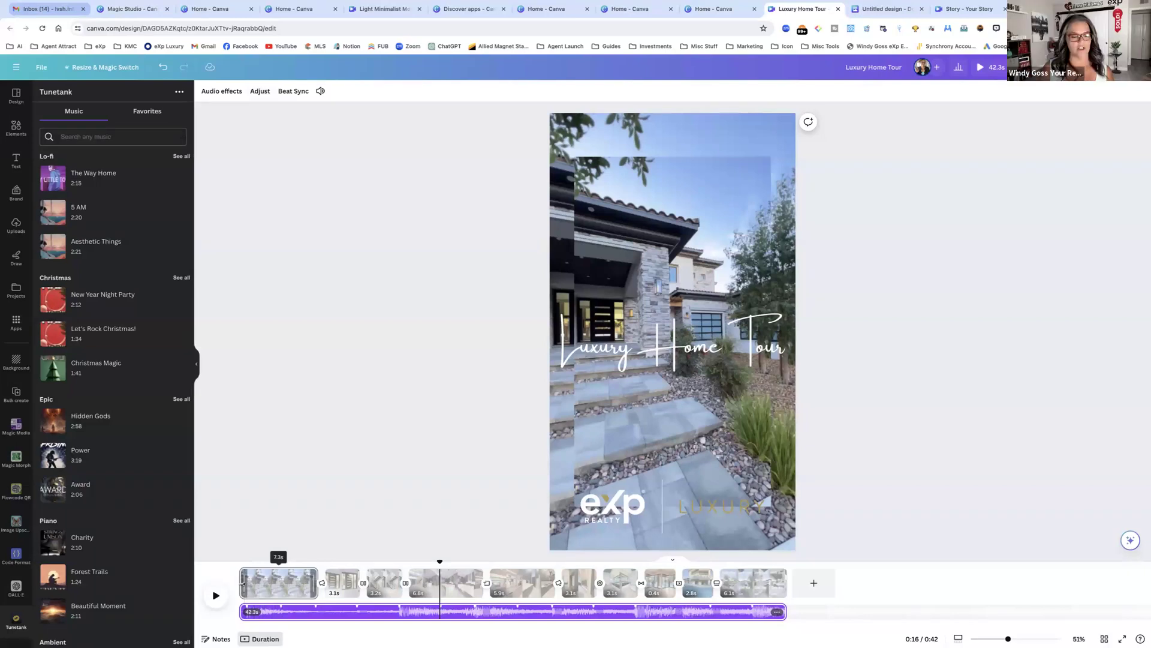
Step: Return to the opening page and reopen Tunetank from the apps found for "music"
click(242, 583)
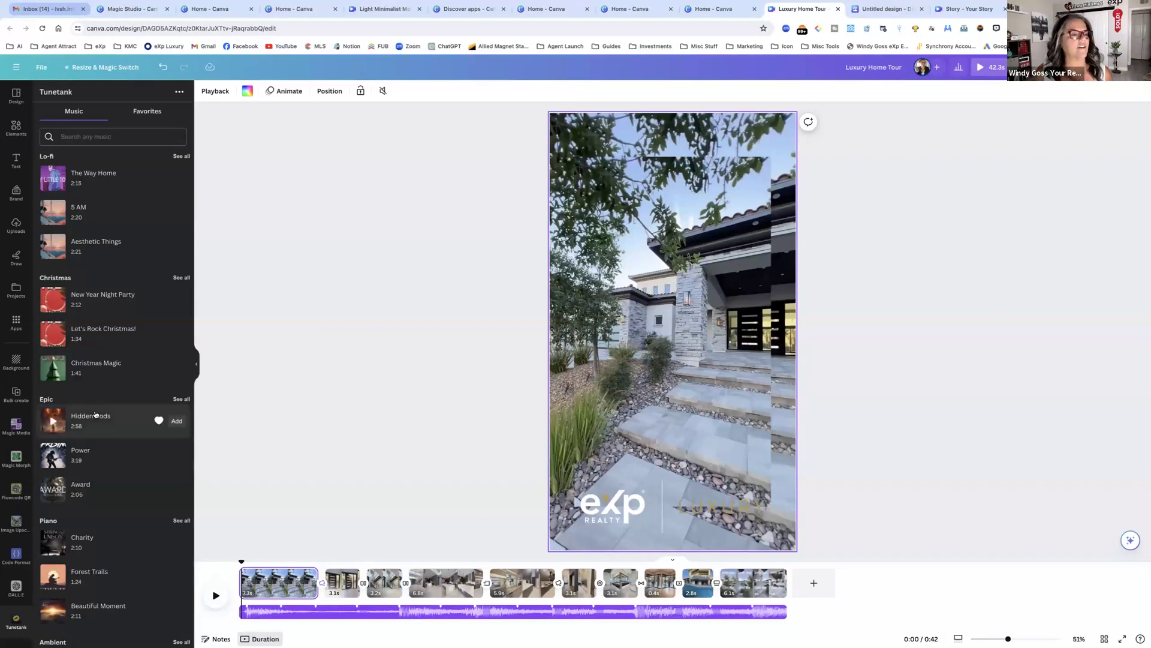
click(16, 321)
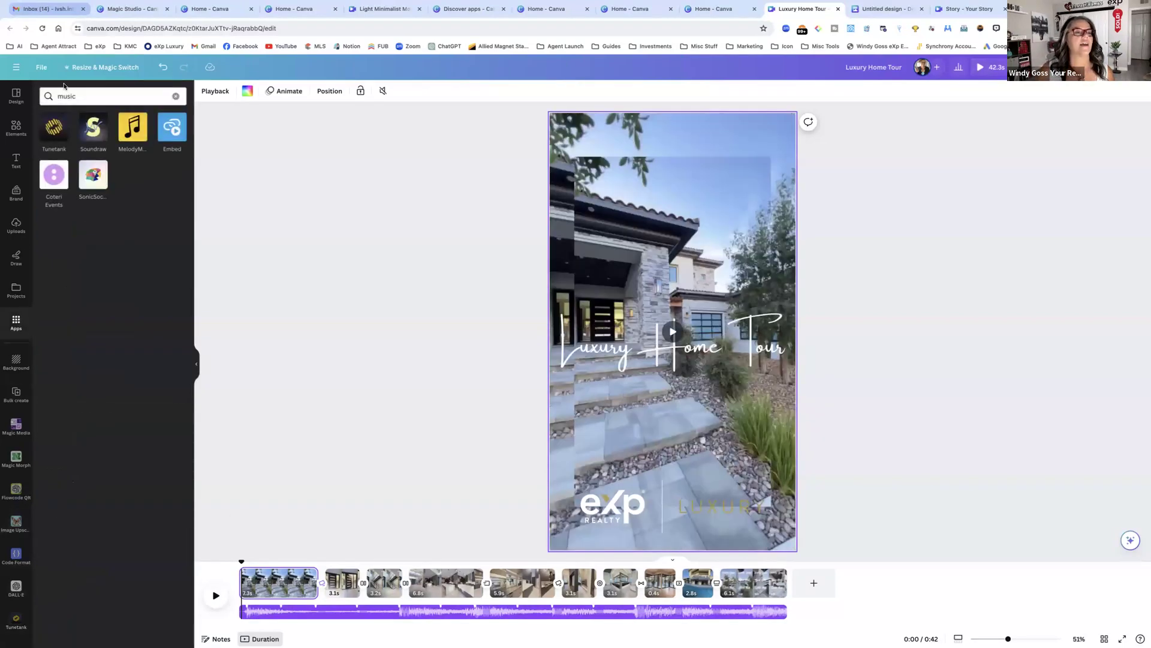
click(53, 134)
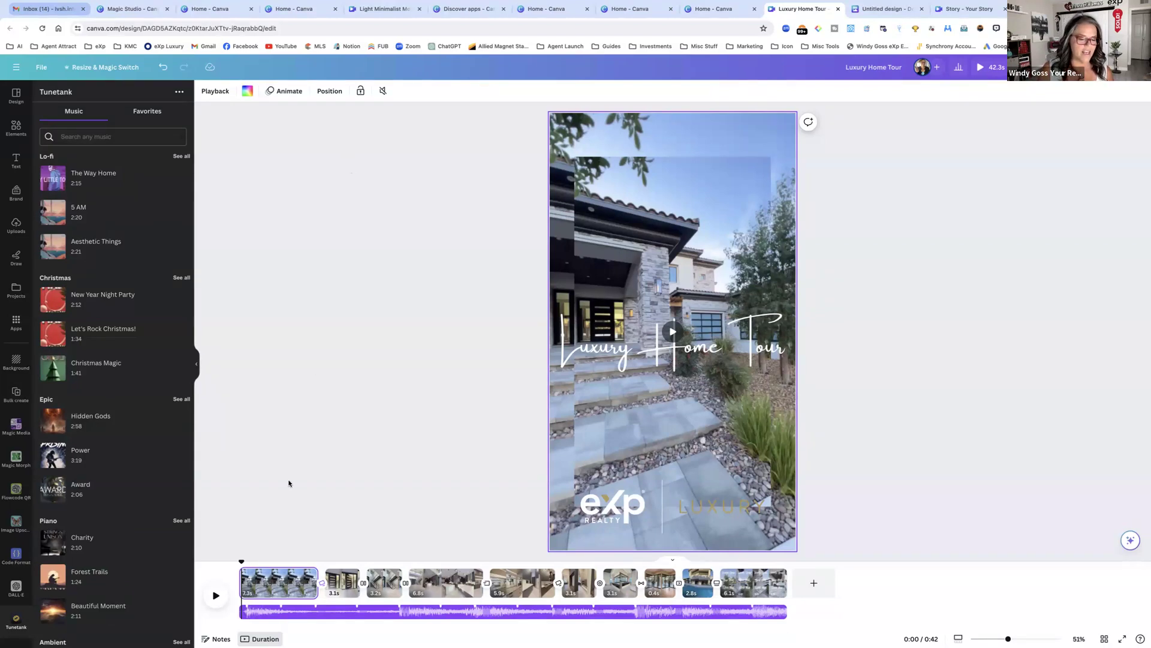
Step: Review the music track's Beat Sync settings and play the synced tour from beginning to end
click(279, 611)
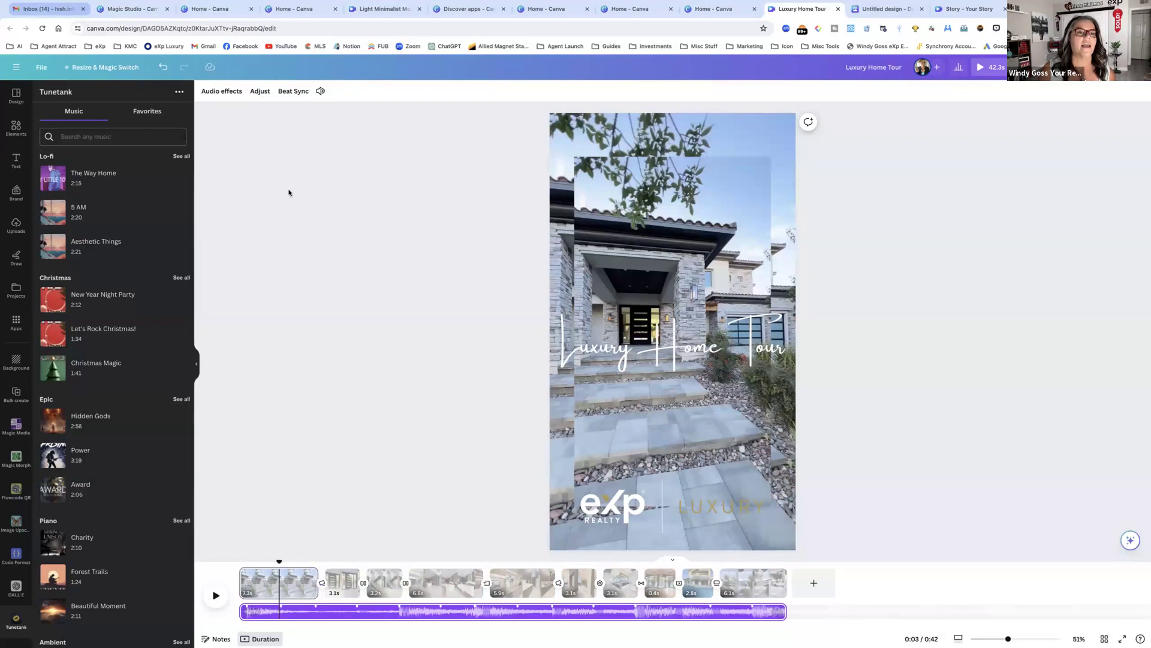
click(293, 90)
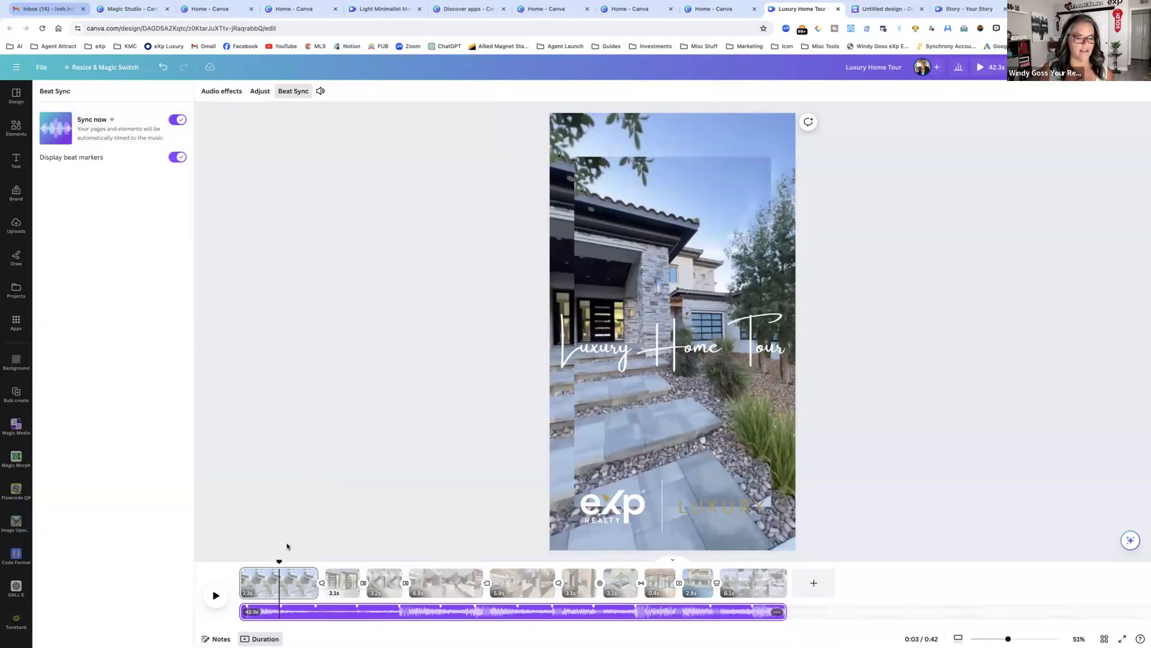
drag(280, 561, 240, 561)
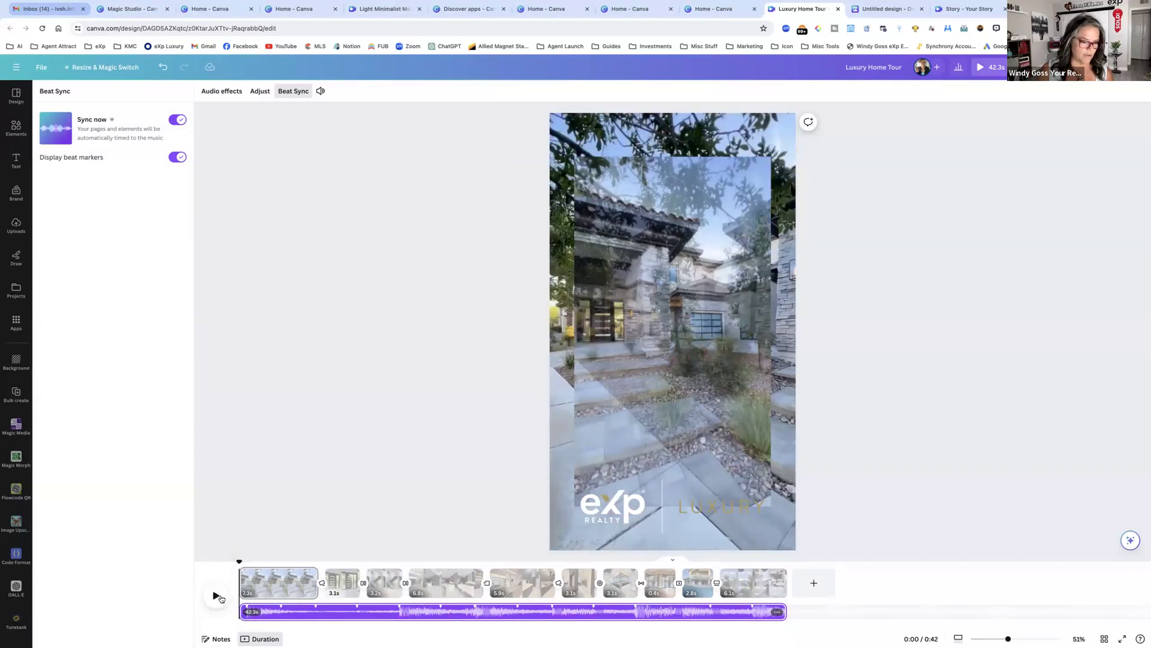
click(217, 596)
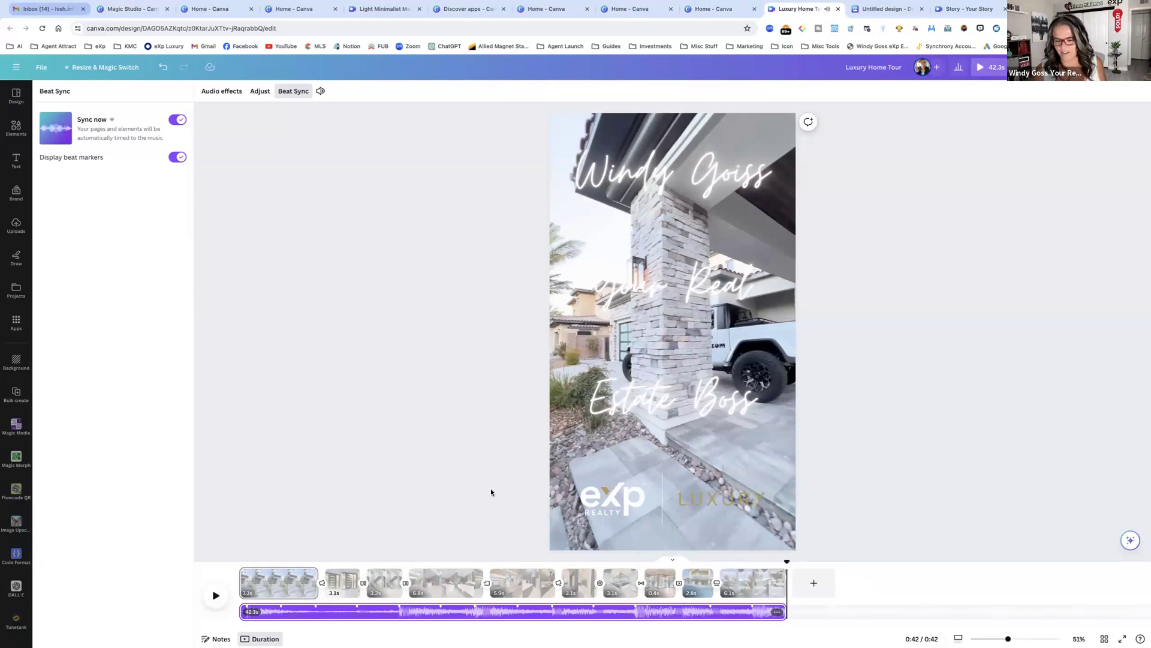
Step: Extend the page showing the woman at the glass doors to 2.5 s
click(663, 582)
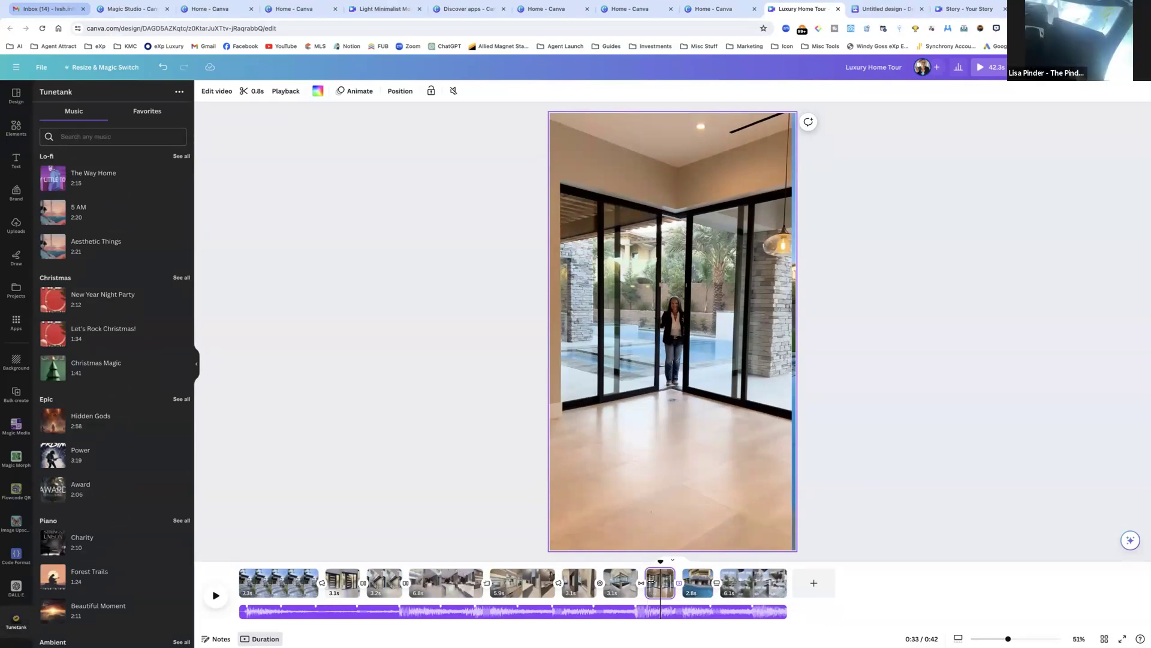
drag(669, 582, 694, 582)
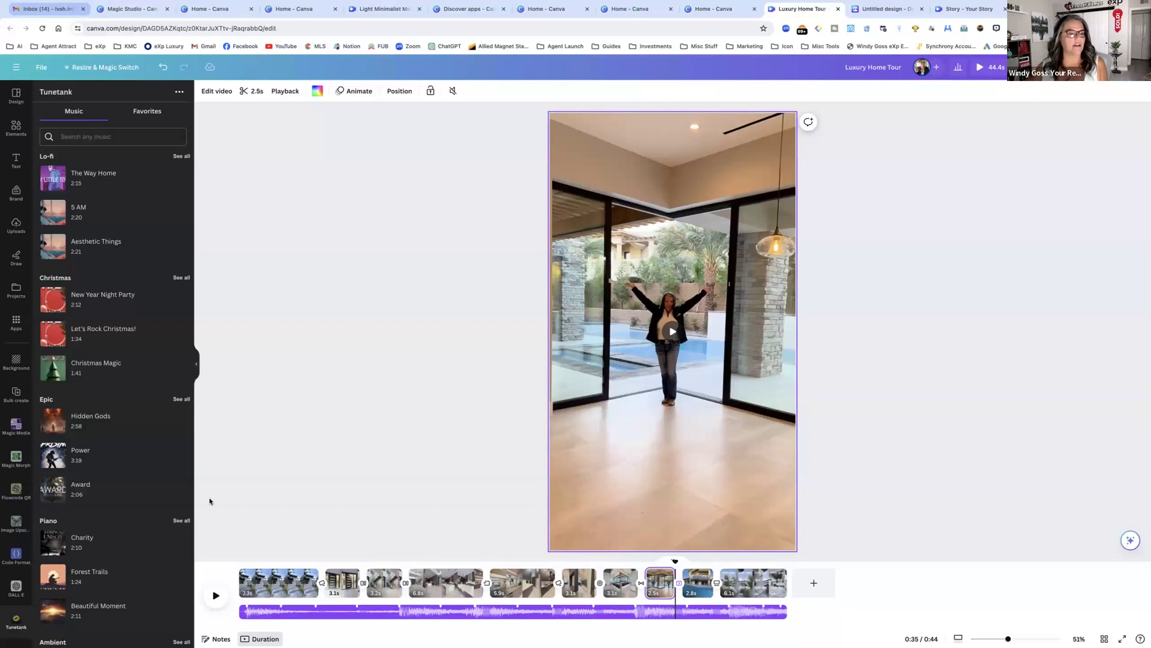
mouse_move(123, 427)
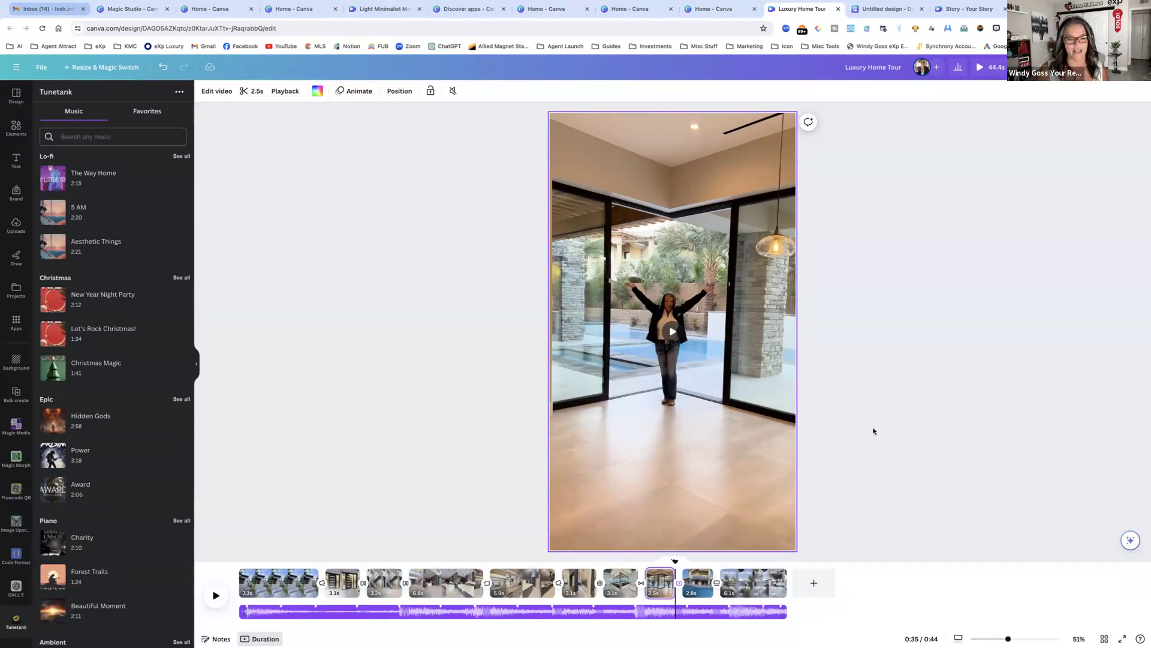
Step: Show the timing of the opening page's "Luxury Home Tour" title and make the title start slightly later
click(738, 591)
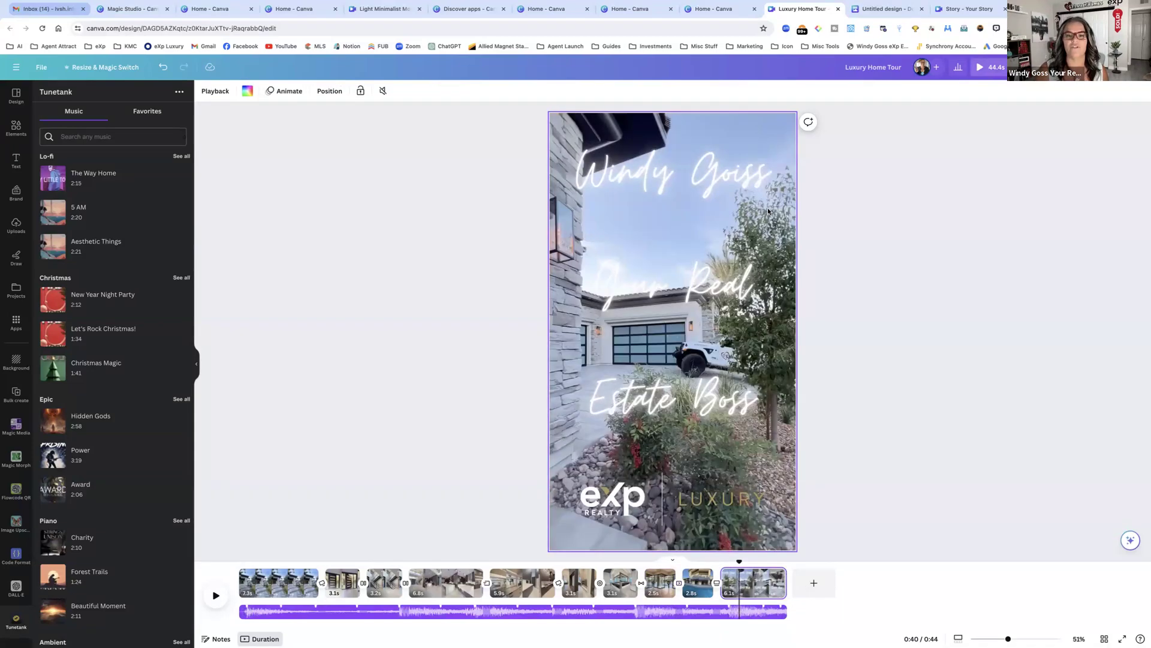
click(716, 182)
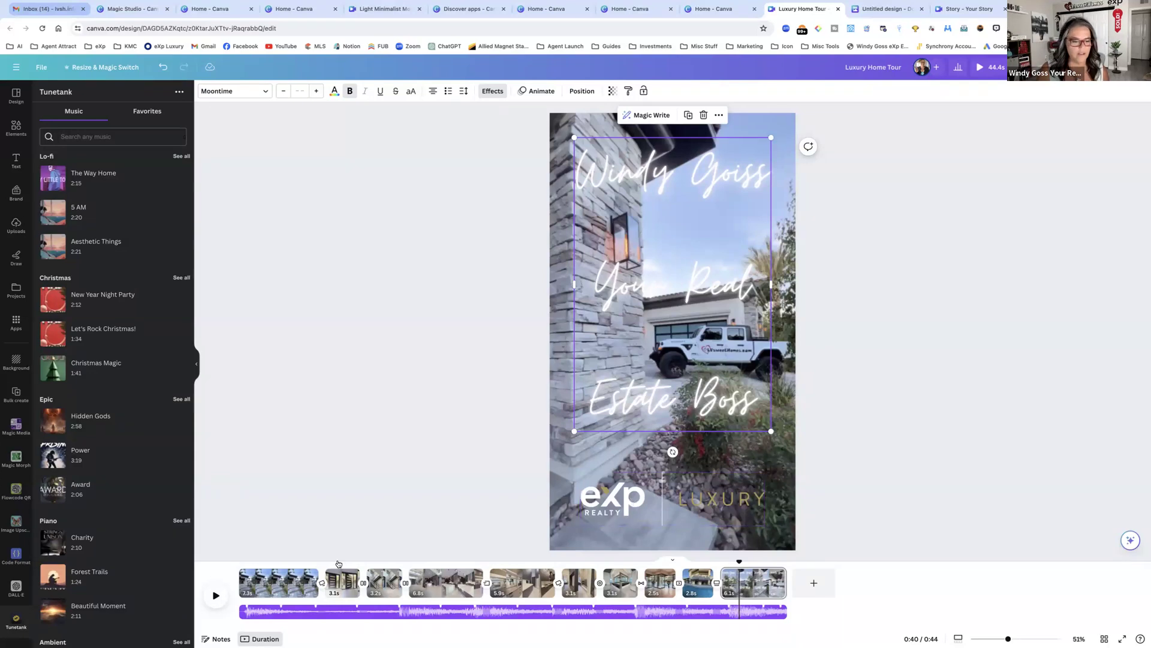
click(271, 577)
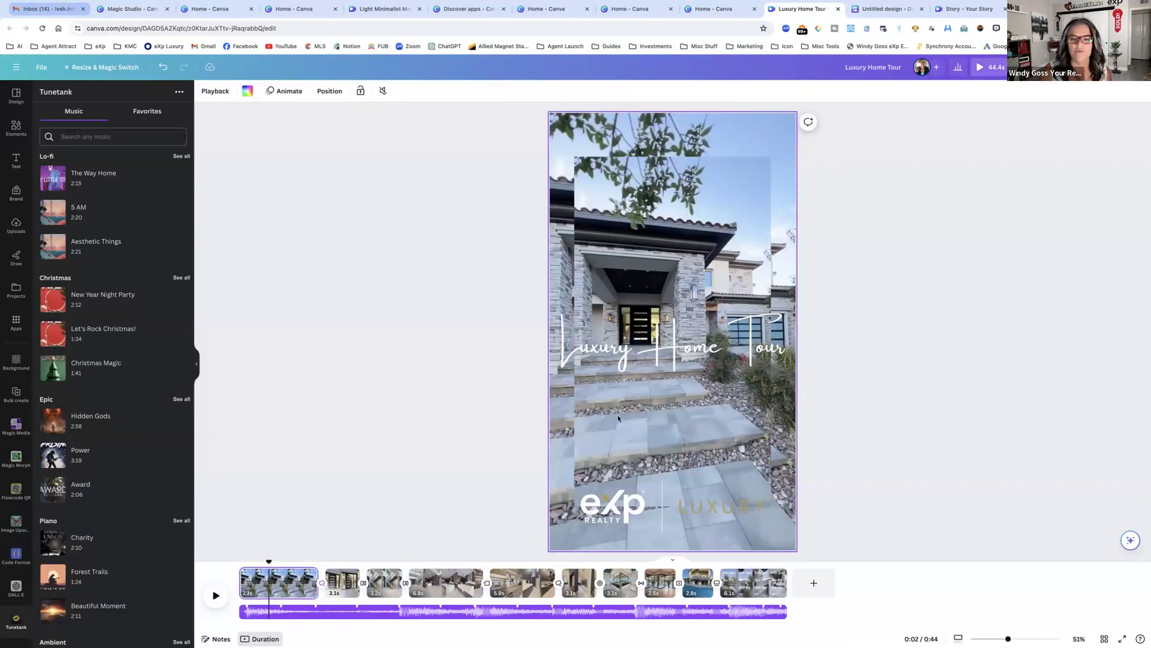
click(615, 346)
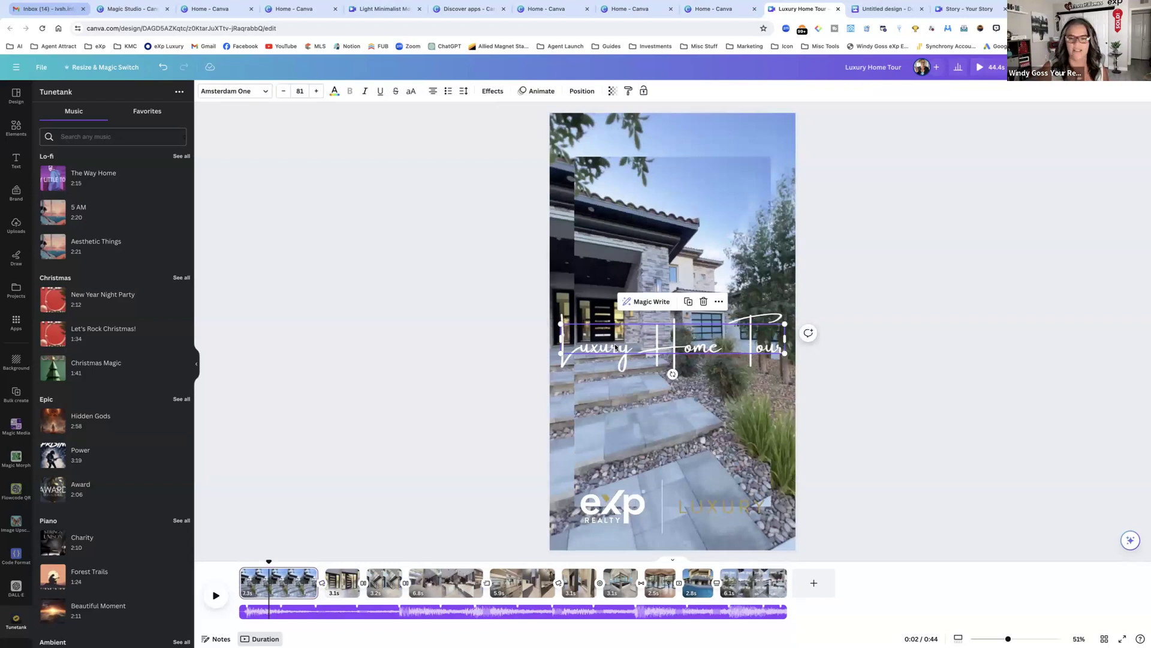
click(719, 301)
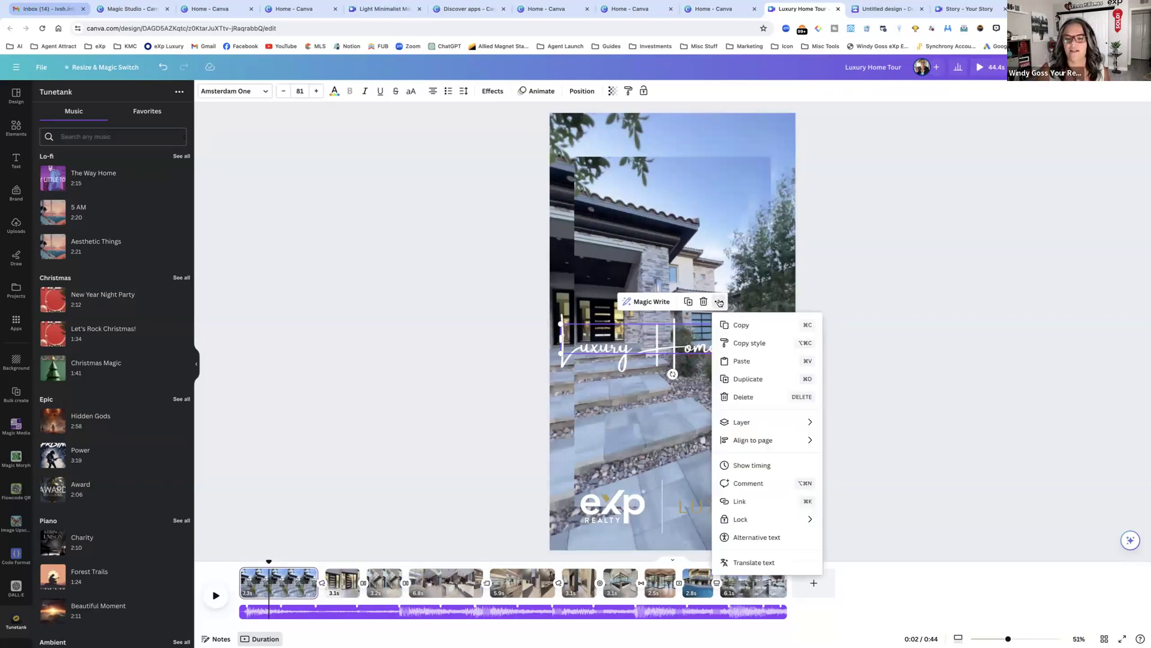
click(754, 465)
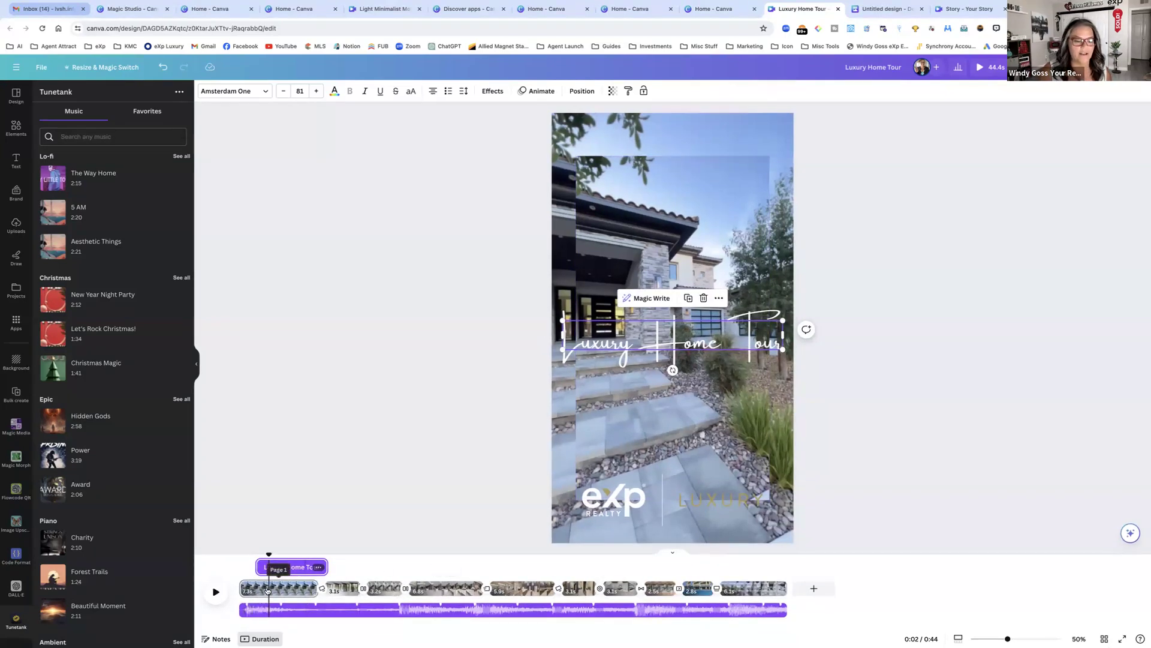
mouse_move(256, 566)
mouse_down()
mouse_move(246, 566)
mouse_move(262, 565)
mouse_up()
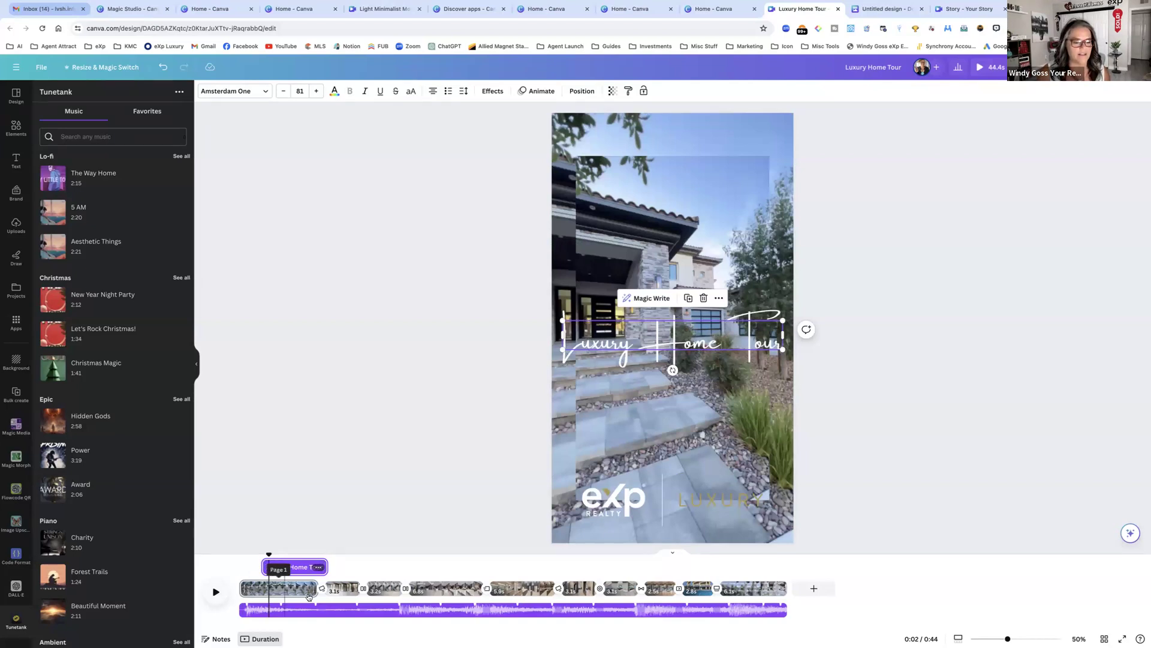
click(346, 517)
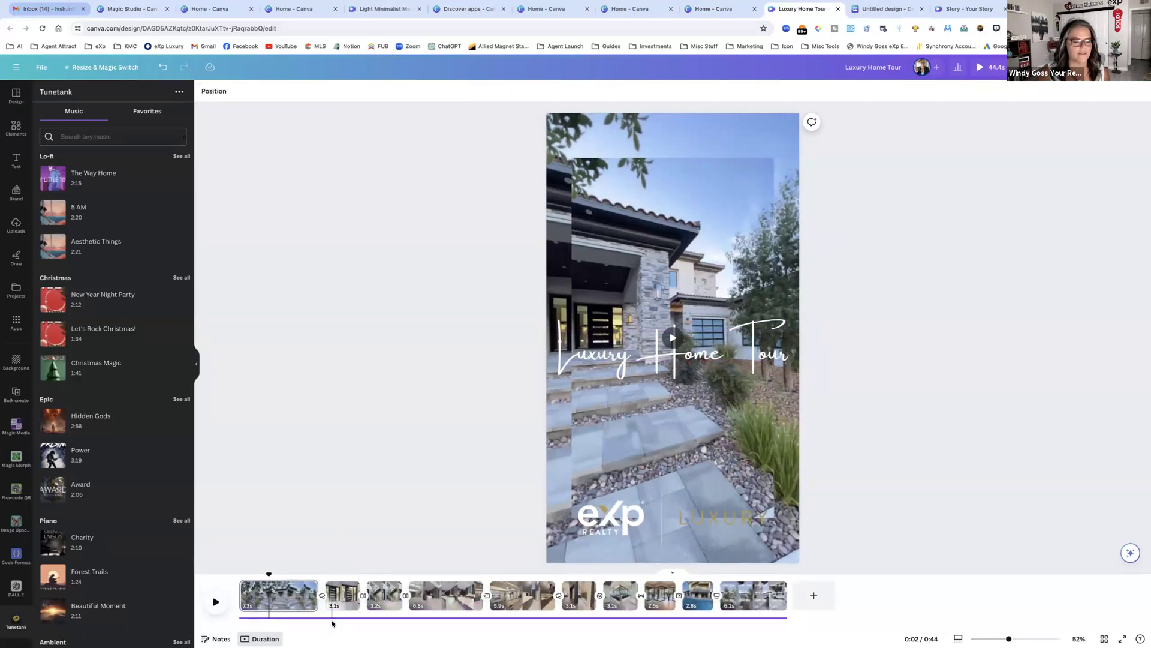
Step: Return to the start of the tour and set its MP4 Video download quality to 4K (UHD)
drag(268, 591, 245, 593)
click(248, 593)
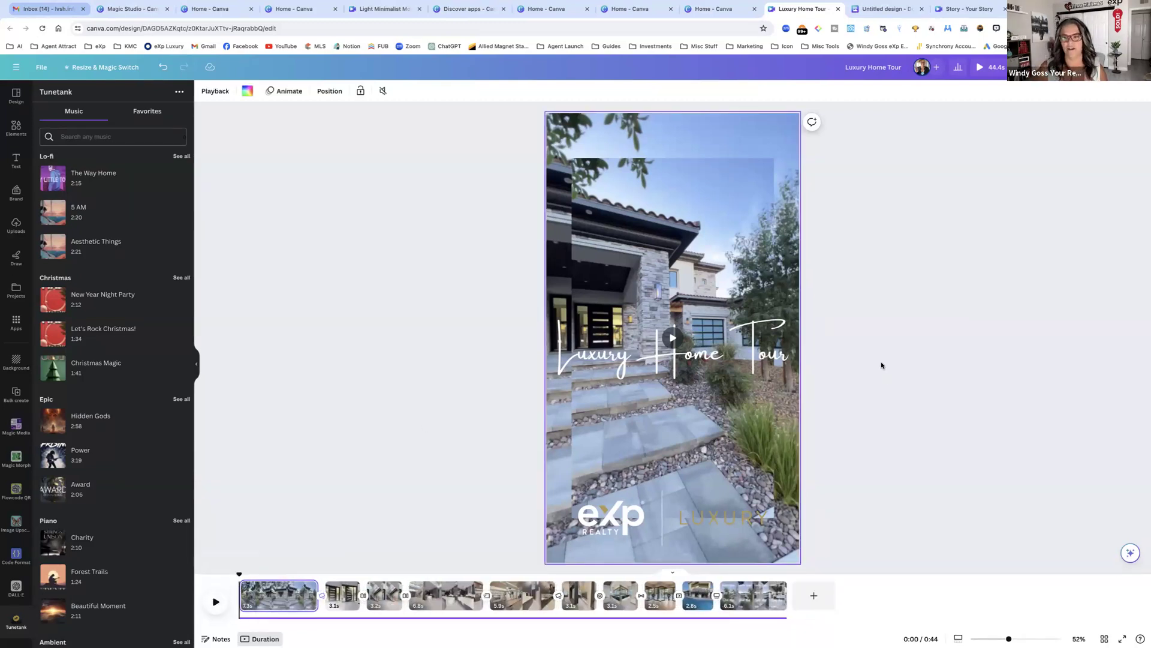
click(1115, 67)
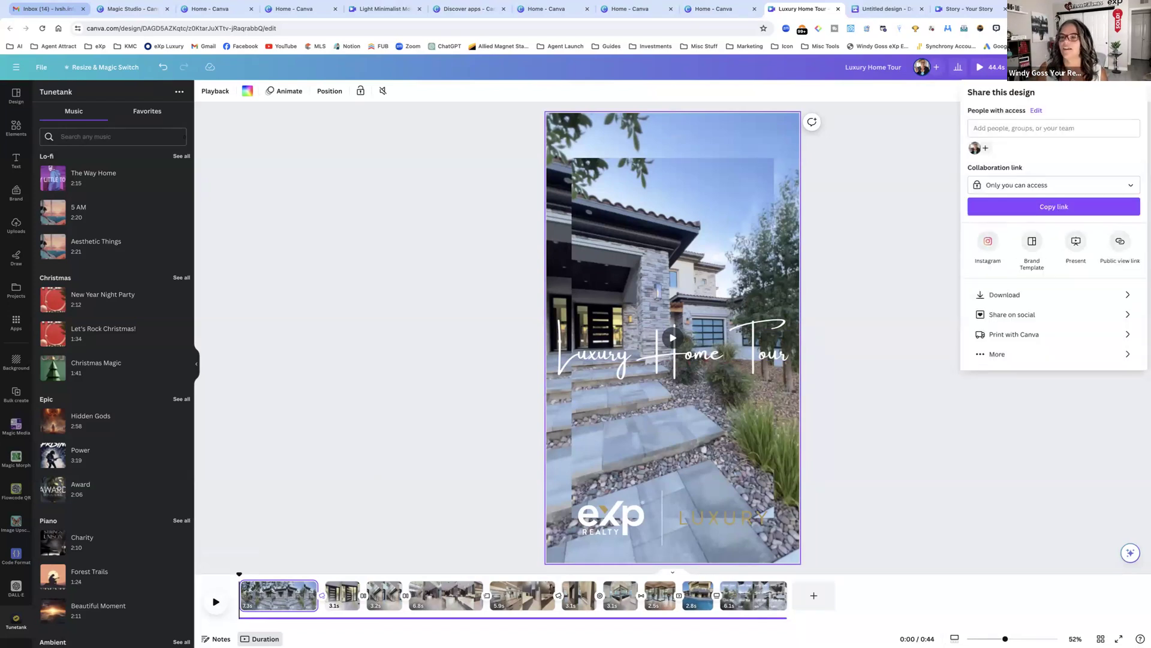
click(1005, 294)
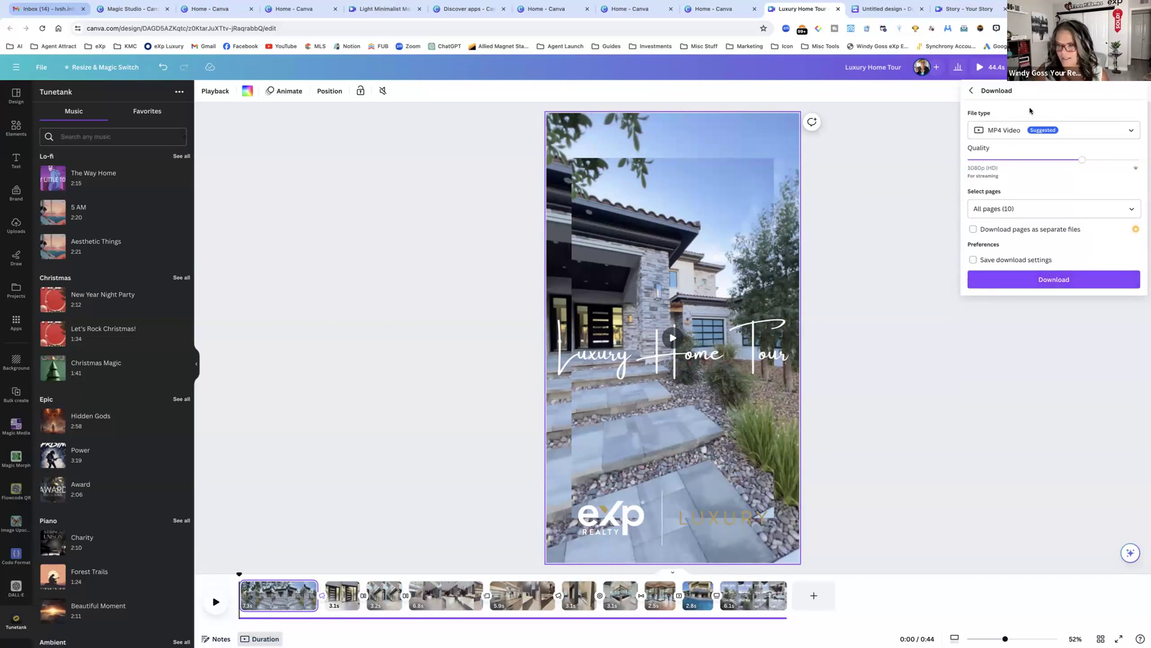
drag(1079, 159, 1145, 163)
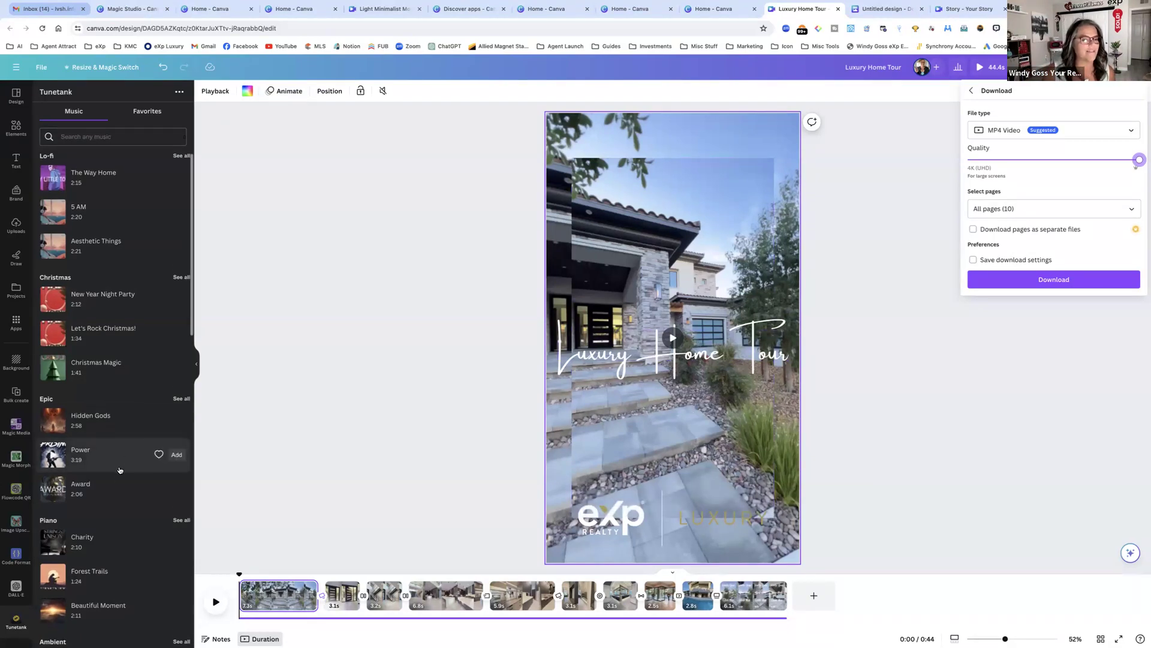
Step: Browse Tunetank's remaining music categories from Piano through World
scroll(119, 470, down, 3)
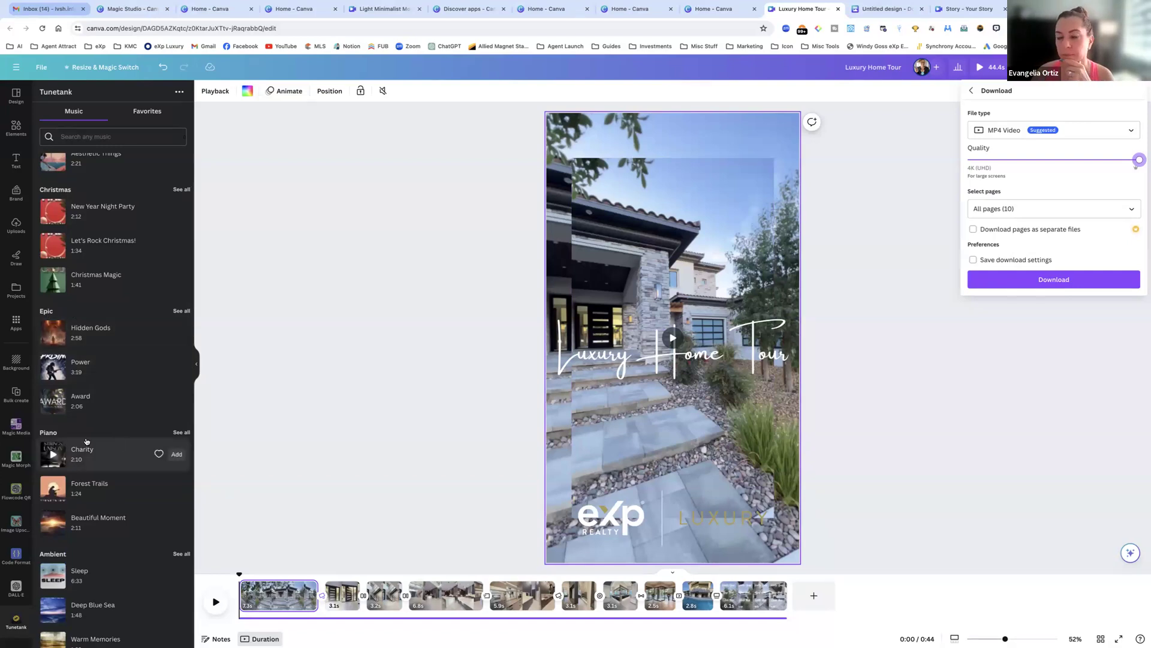
scroll(78, 449, down, 9)
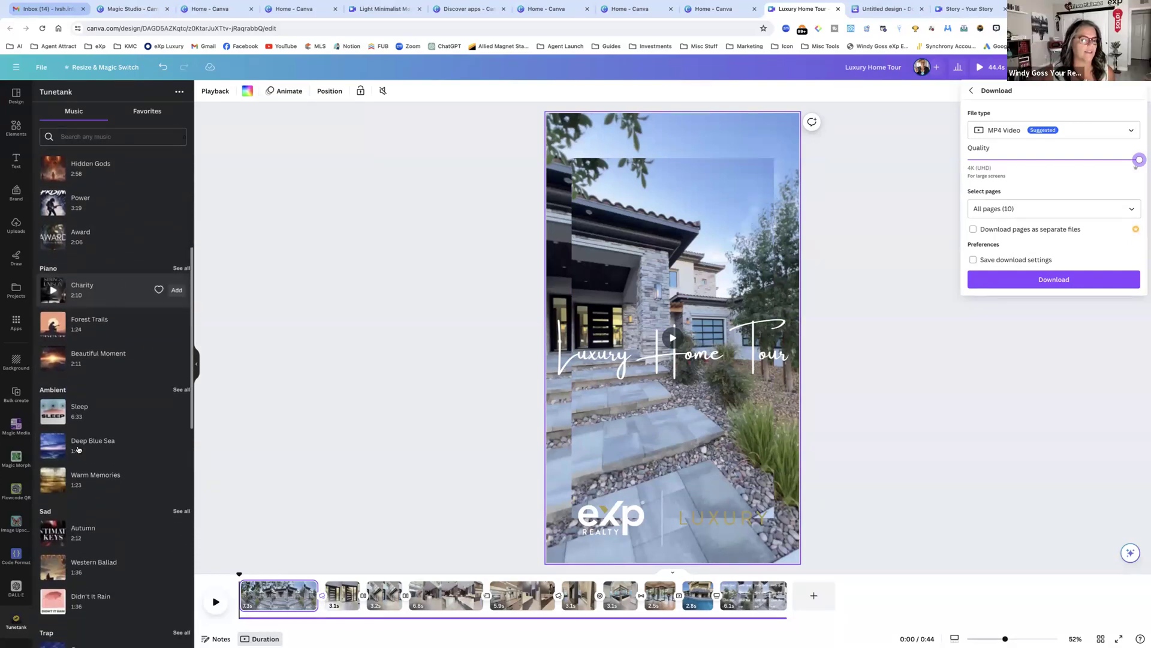
scroll(78, 449, down, 12)
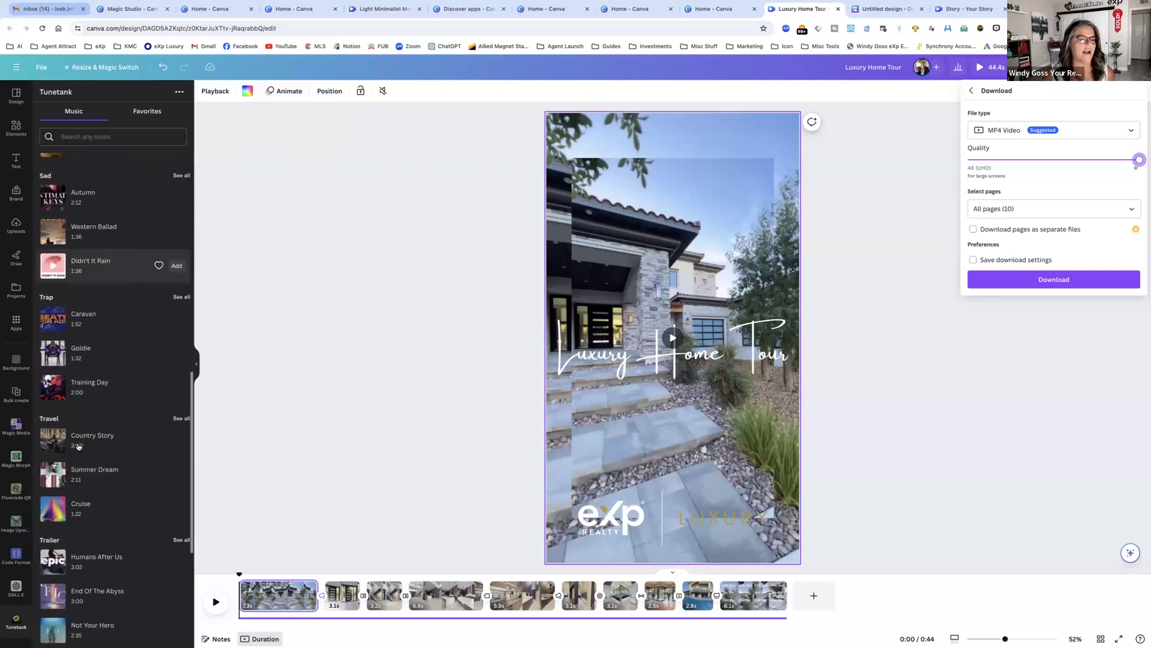
scroll(78, 447, down, 2)
scroll(78, 447, down, 3)
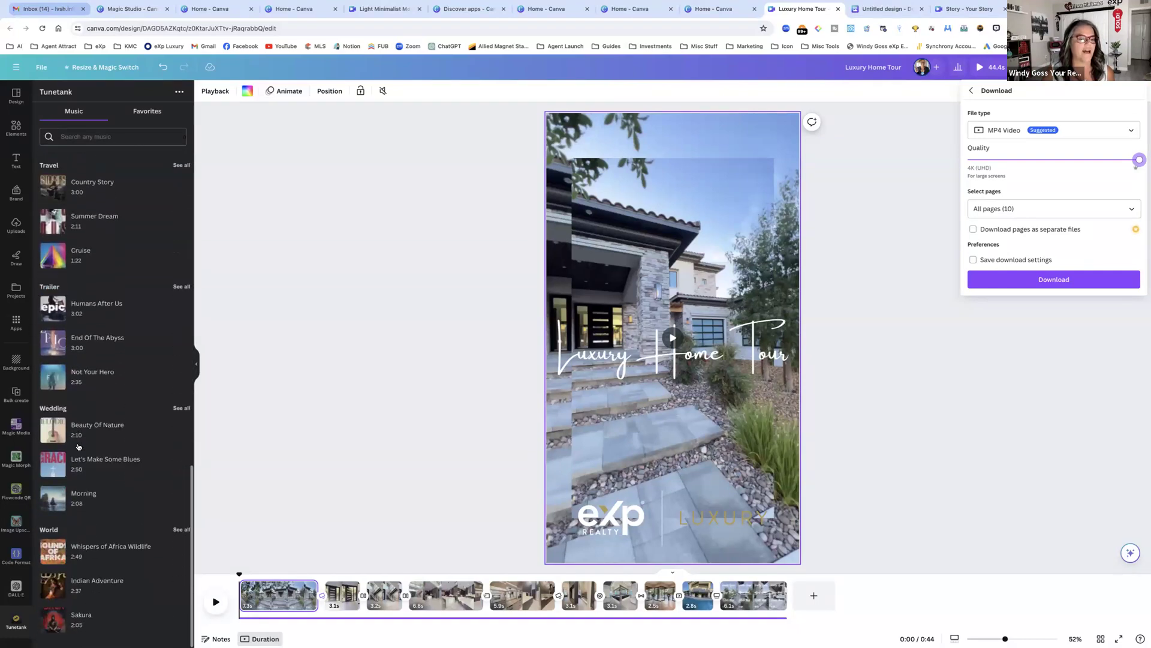
Step: Search Tunetank's music for "trendingaudio" and preview the track Dancing Funky
scroll(111, 586, down, 15)
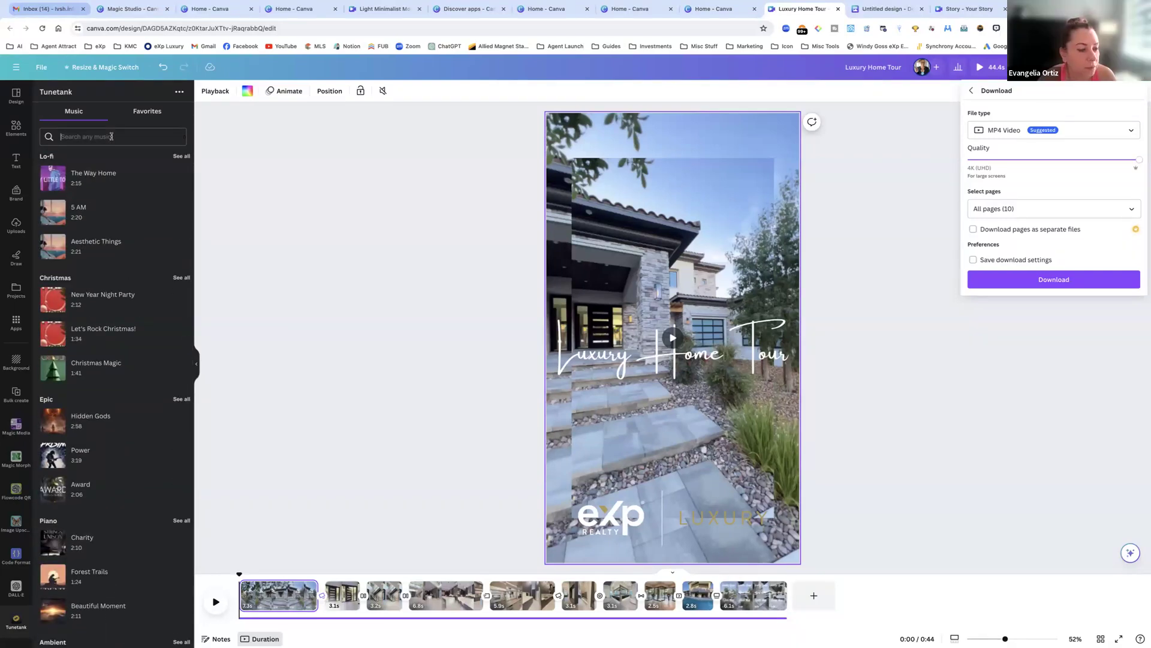
text(trending)
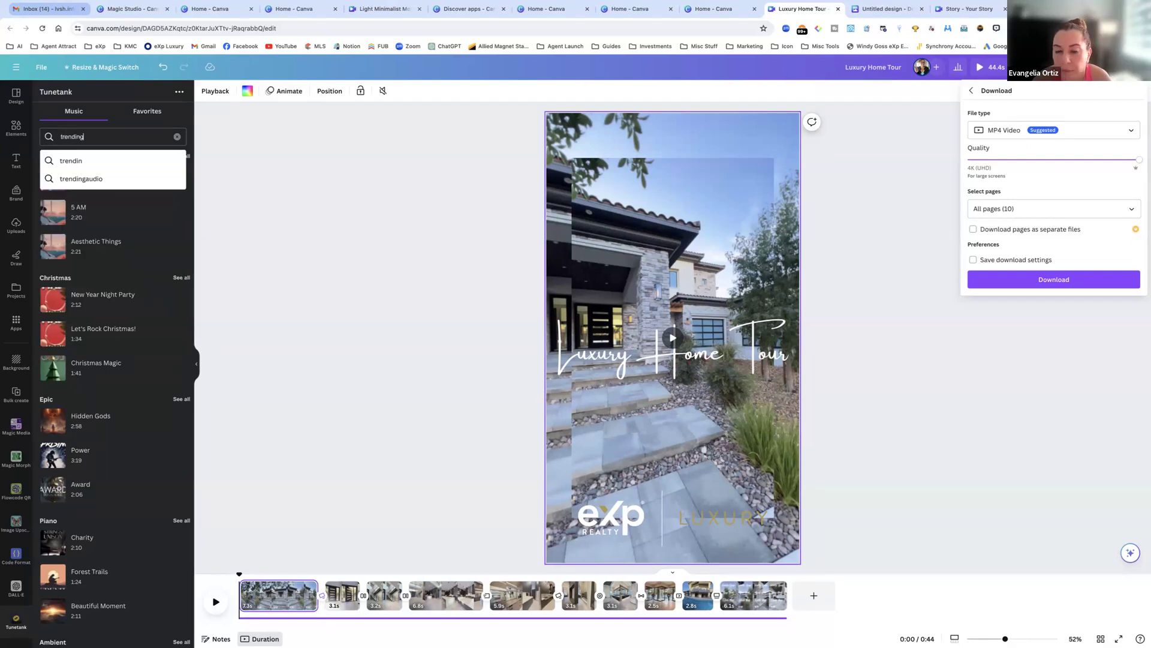
click(111, 178)
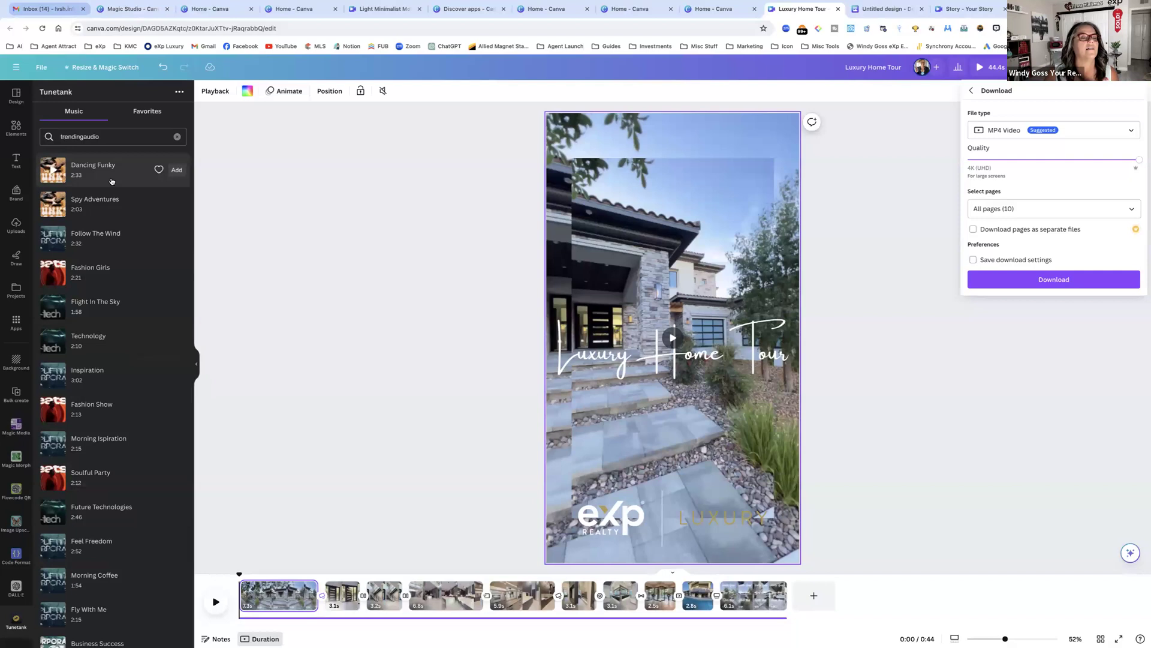
click(54, 169)
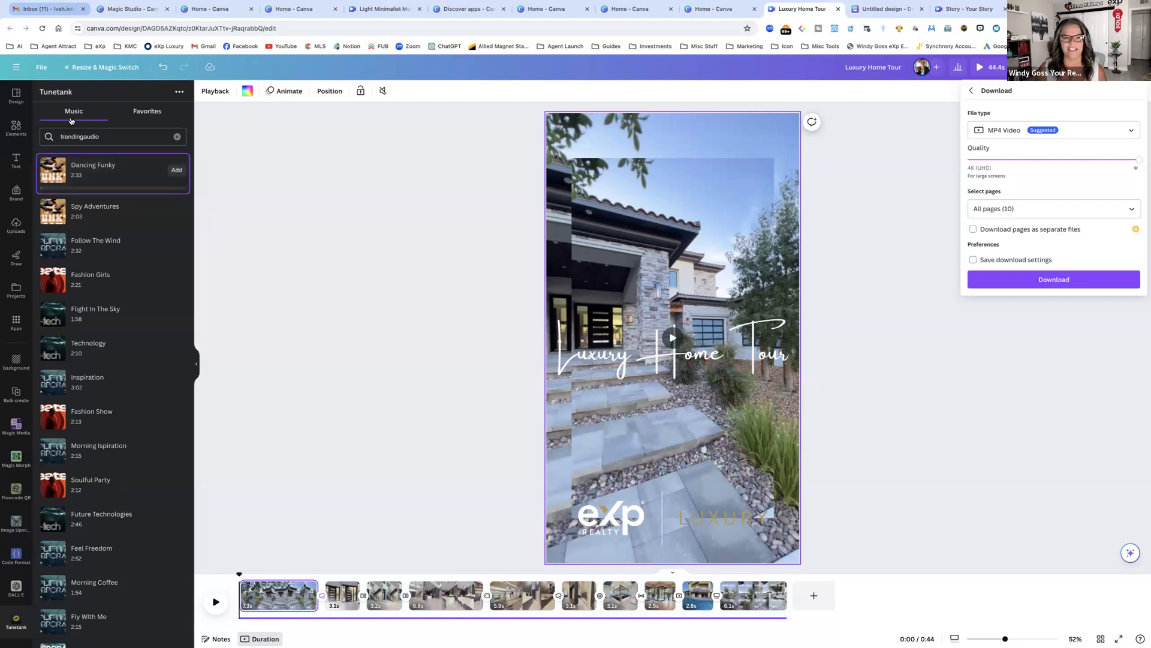
Step: Leave the tour design for the Magic Studio overview and look through its tools from Magic Design to Magic Expand
click(36, 67)
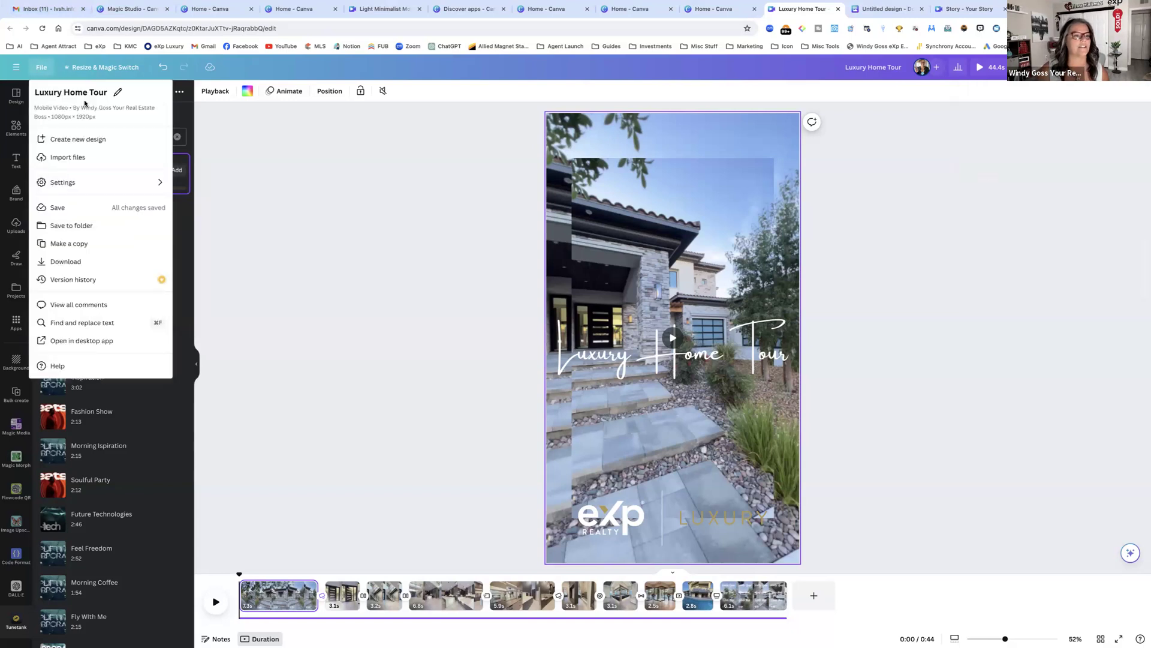
click(265, 136)
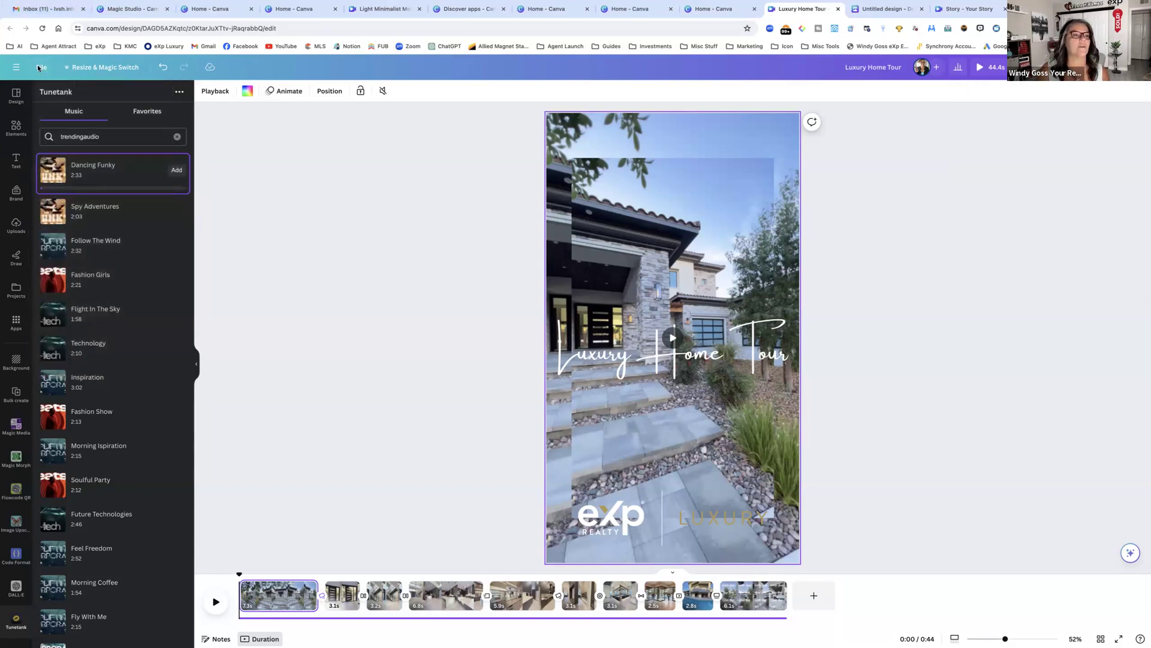
click(16, 67)
click(49, 118)
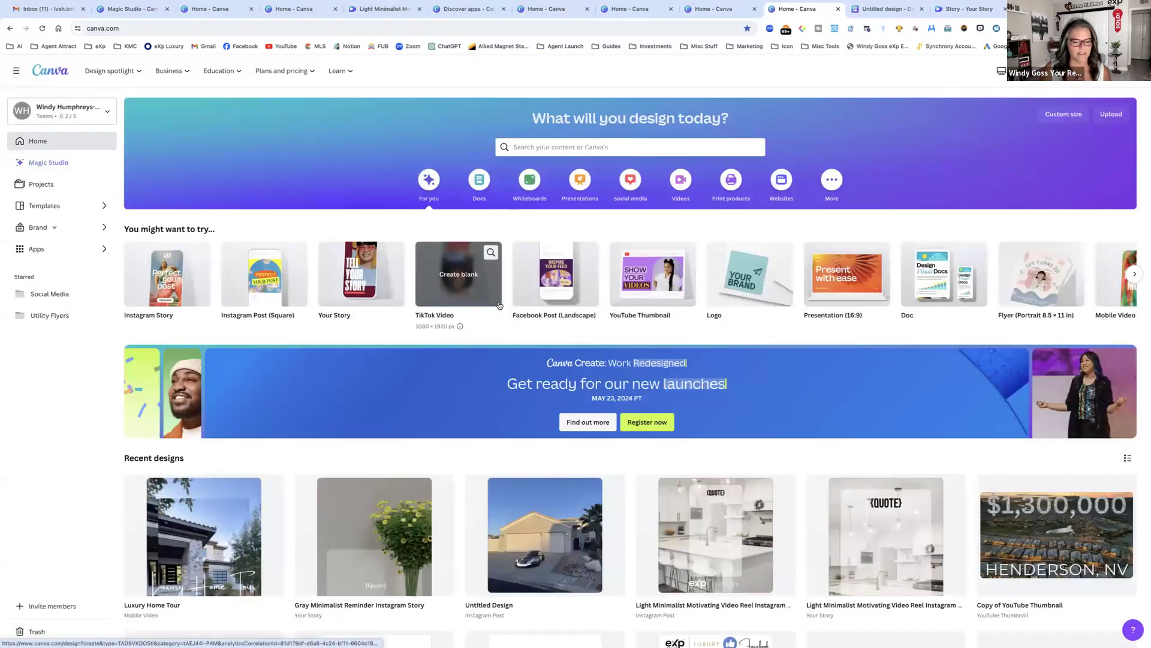
click(97, 164)
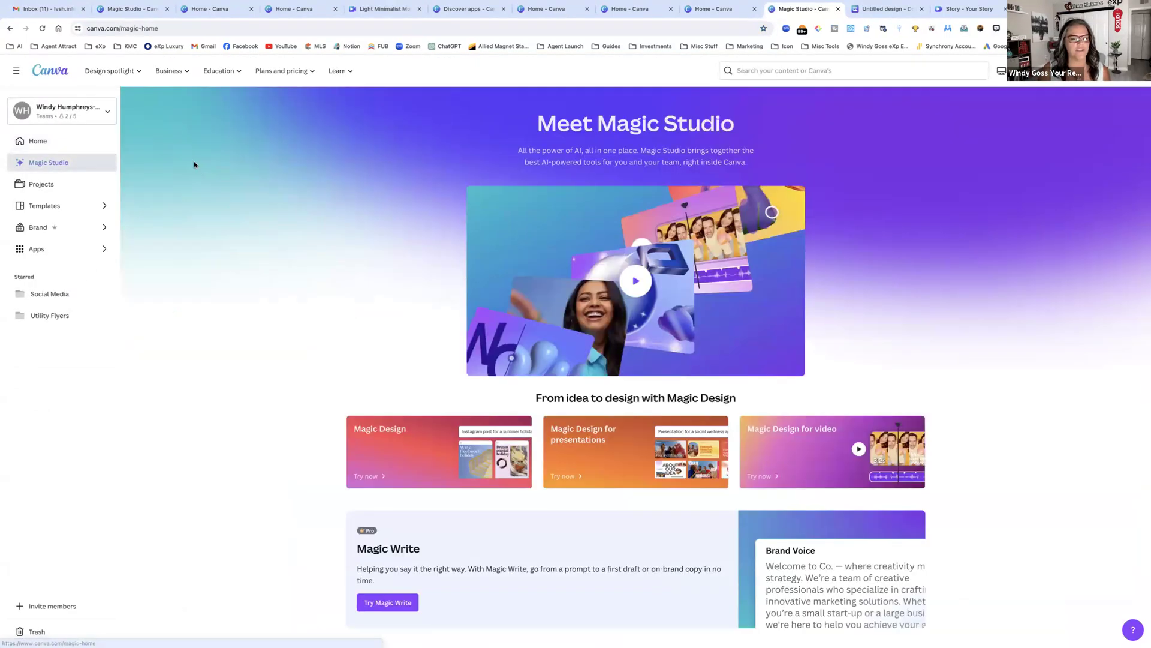
scroll(729, 476, down, 2)
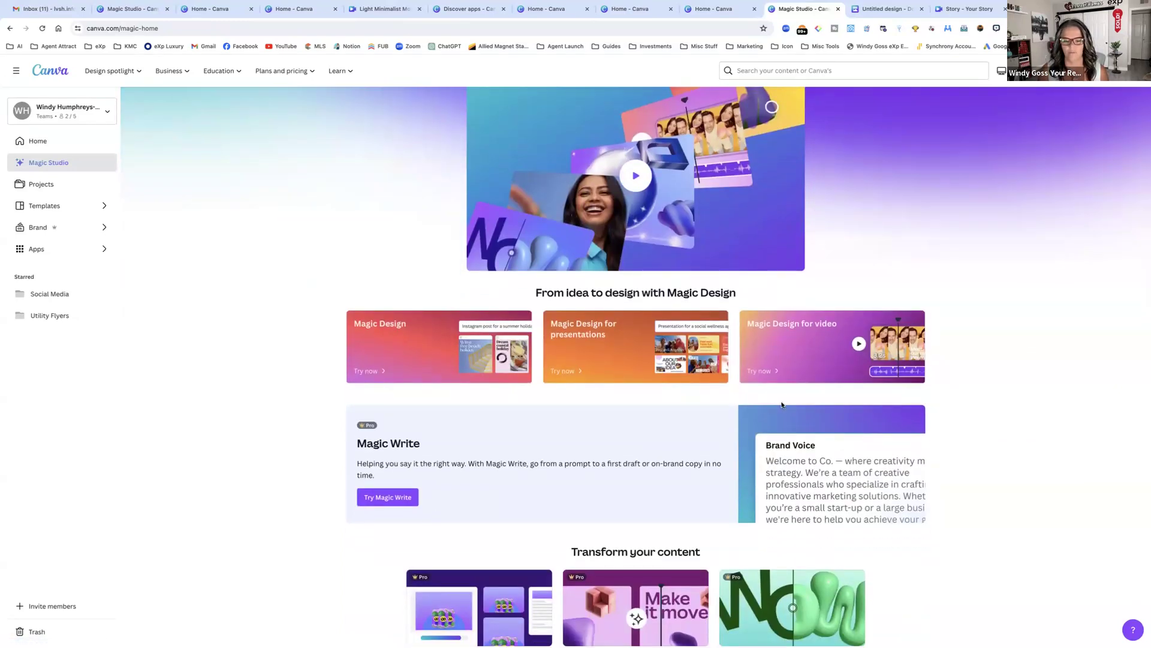
scroll(782, 400, down, 2)
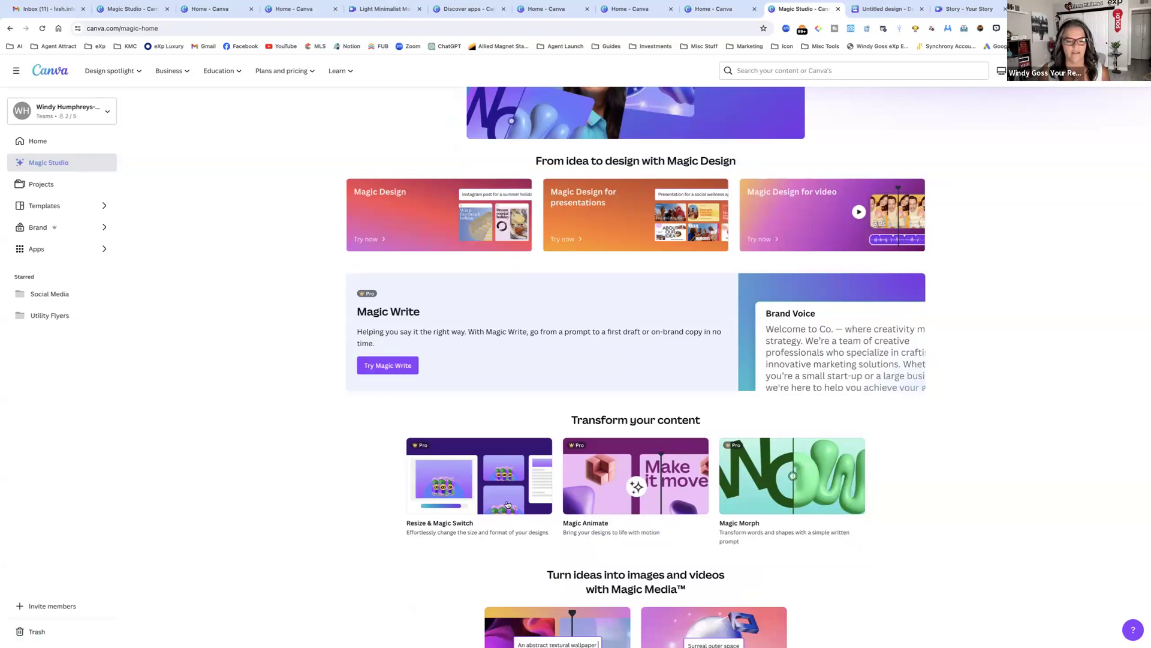
scroll(510, 498, down, 3)
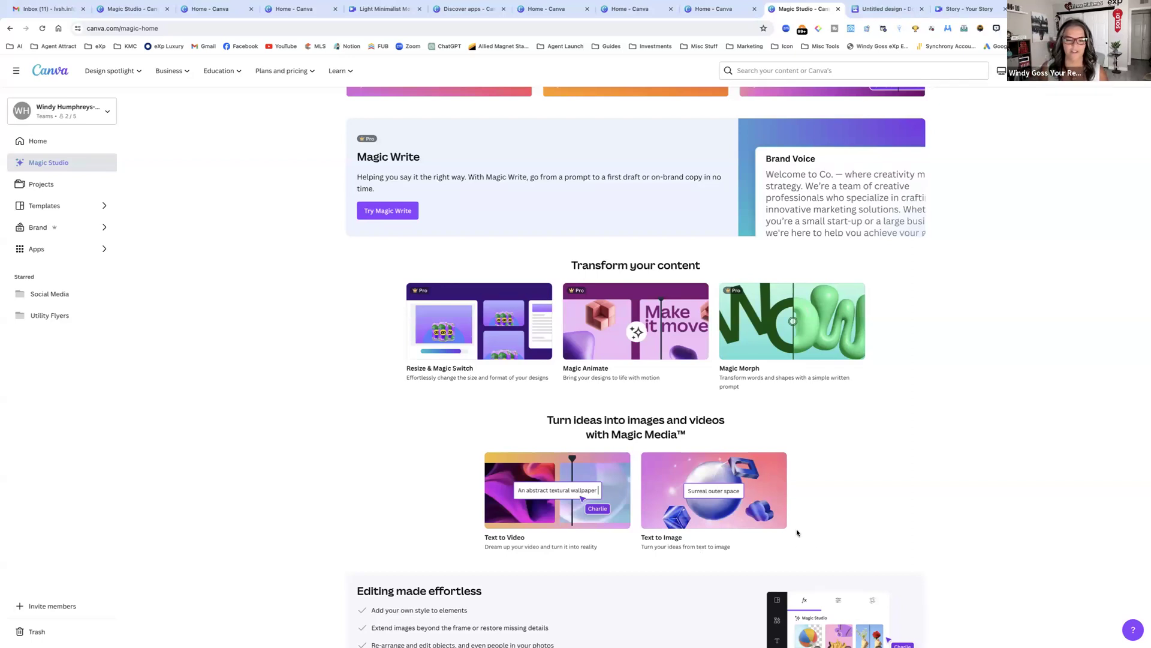
scroll(796, 532, down, 5)
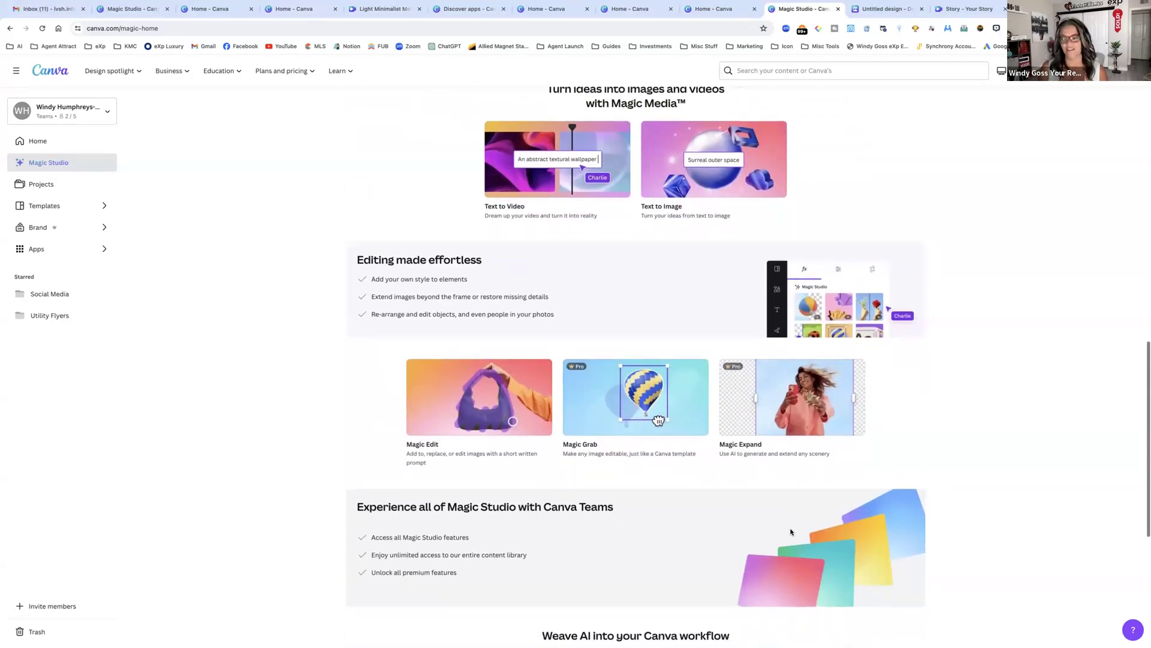